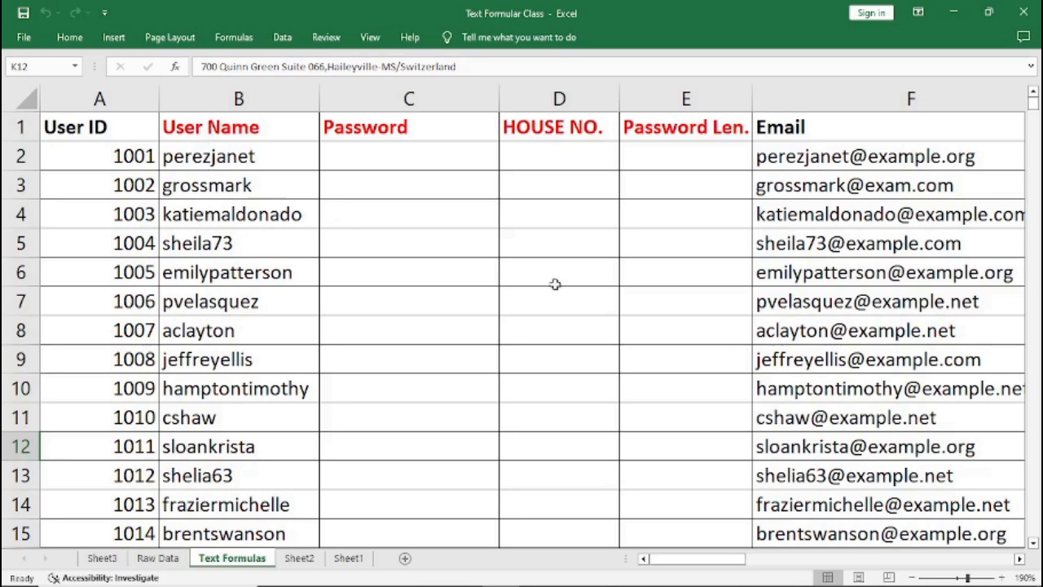
Scroll across the Text Formulas sheet to review all its columns.
click(1020, 559)
click(1021, 559)
click(1020, 559)
click(1020, 559)
click(1020, 559)
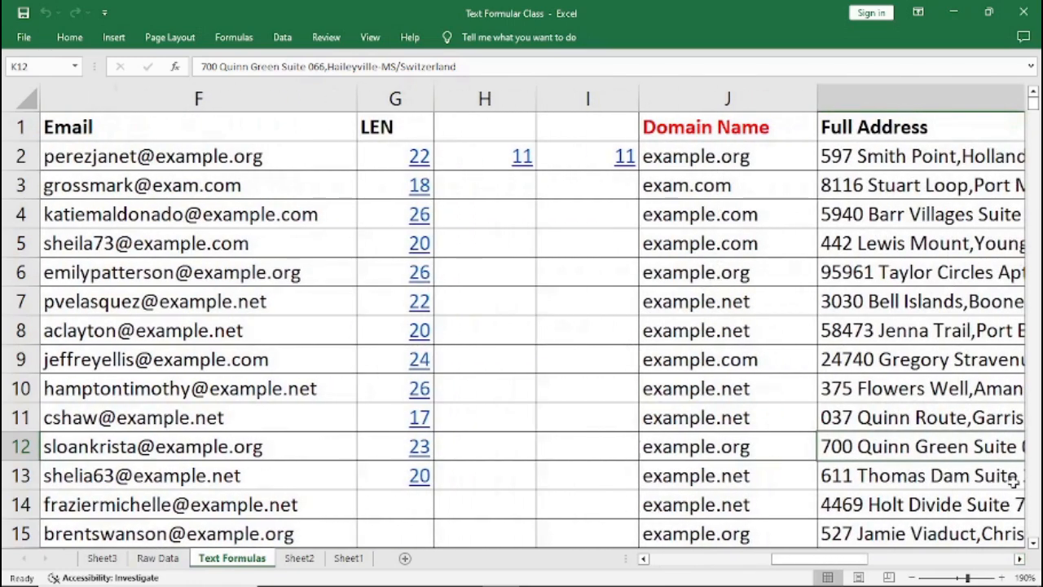
click(1020, 559)
click(1020, 559)
click(1020, 559)
click(1020, 559)
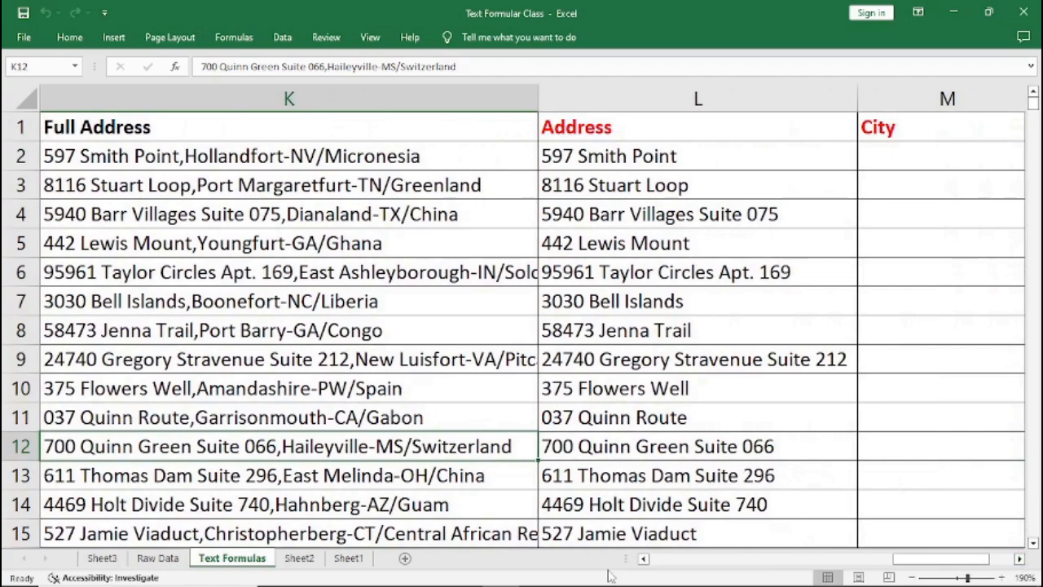
click(644, 559)
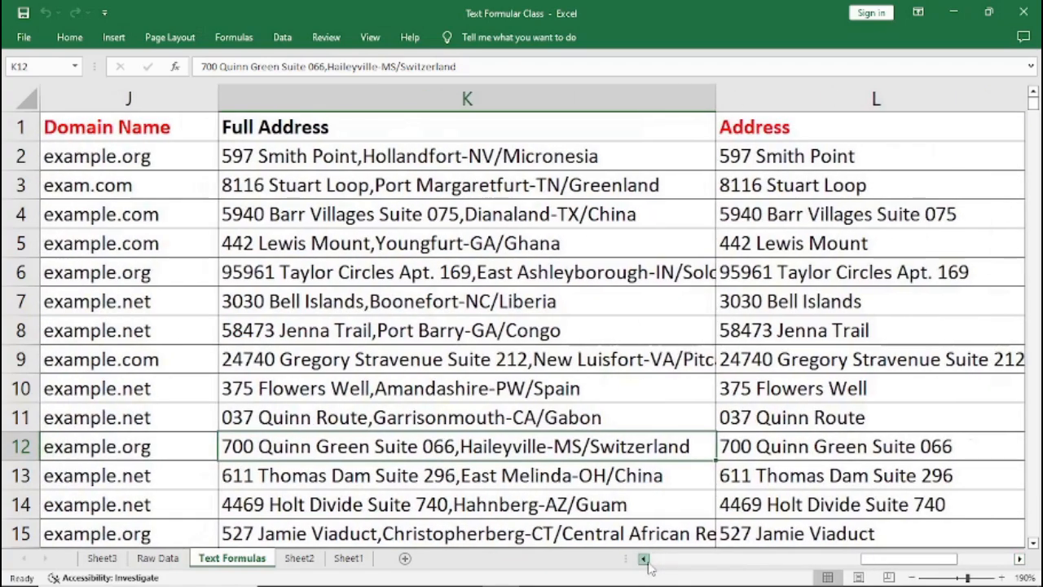
click(644, 559)
click(644, 559)
click(644, 559)
click(644, 559)
click(644, 559)
click(644, 559)
click(644, 559)
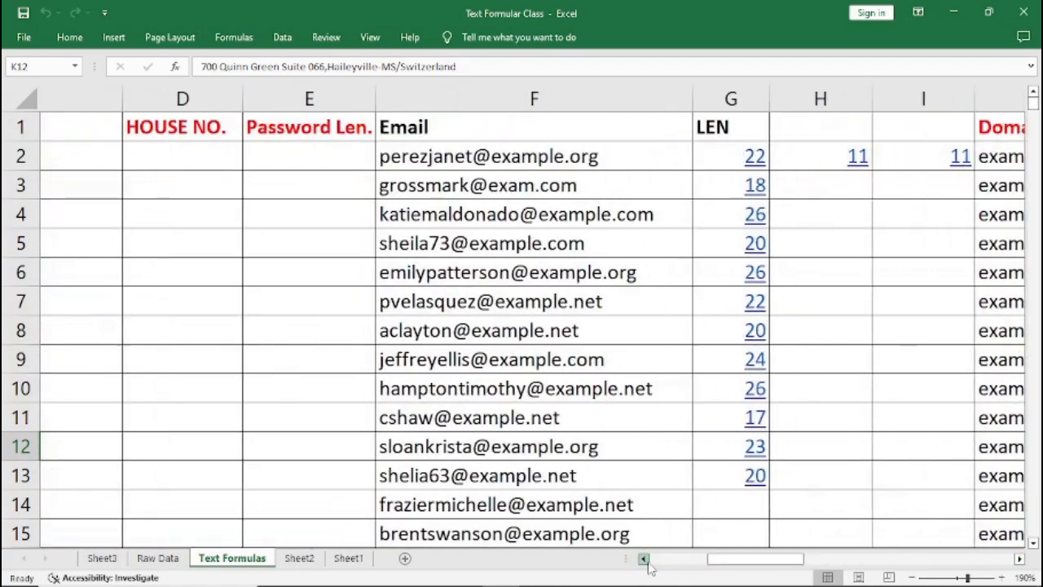
click(643, 559)
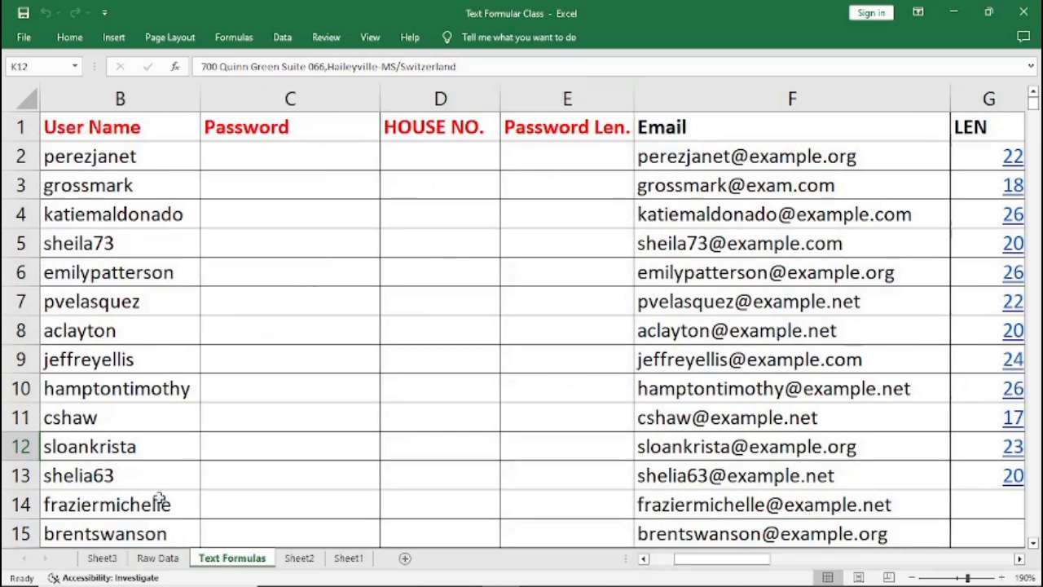
Review the task list on Sheet3 and the Raw Data sheet, returning to Text Formulas.
click(113, 558)
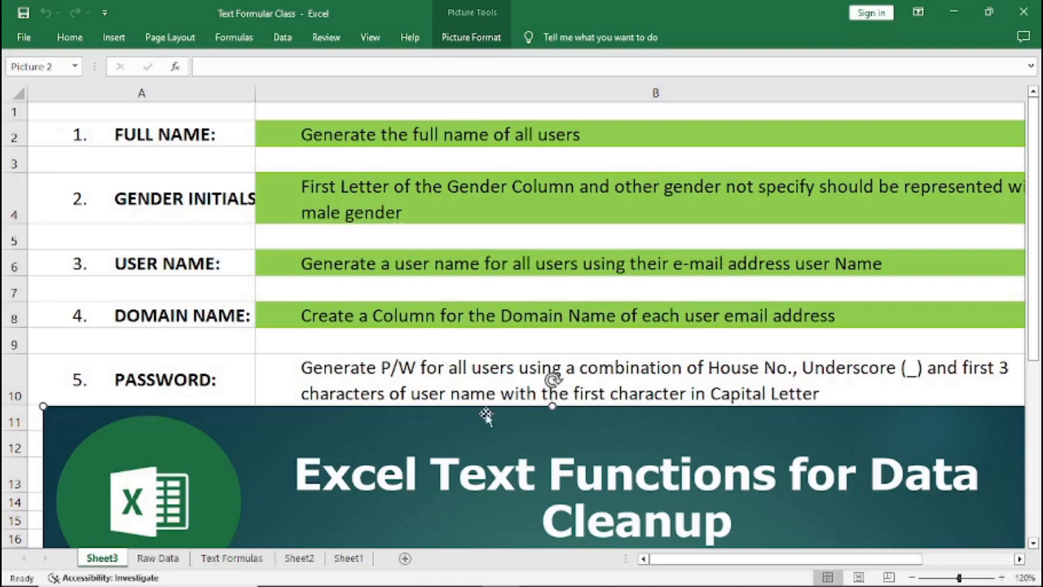
click(160, 559)
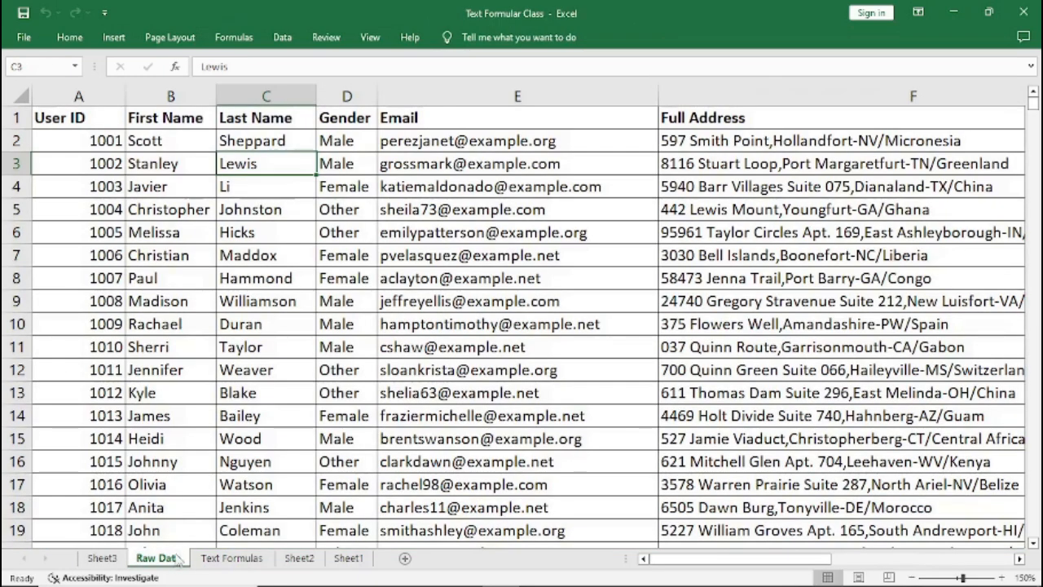
click(235, 566)
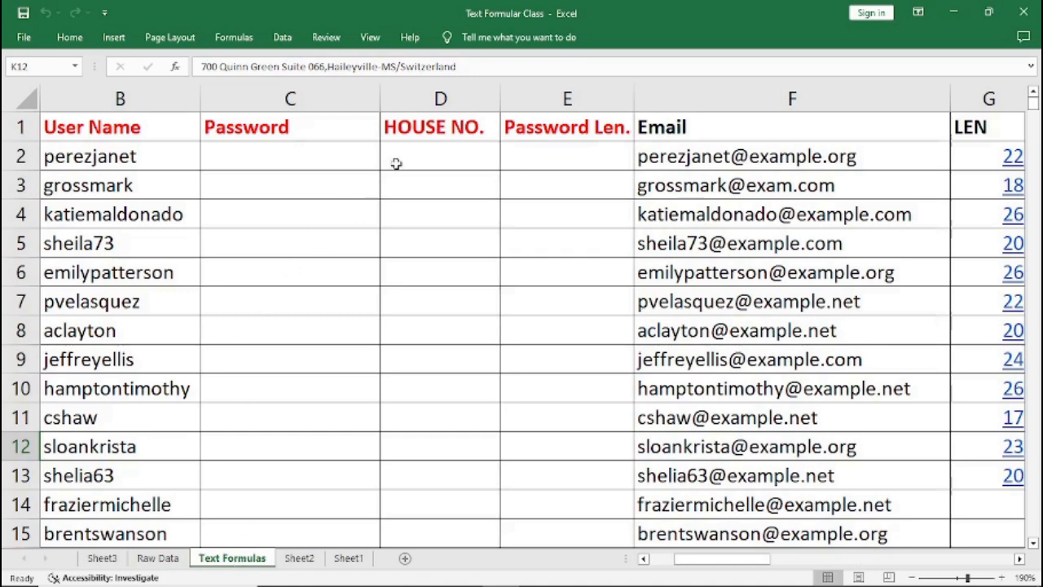
Insert a new empty column before the HOUSE NO. column.
click(419, 100)
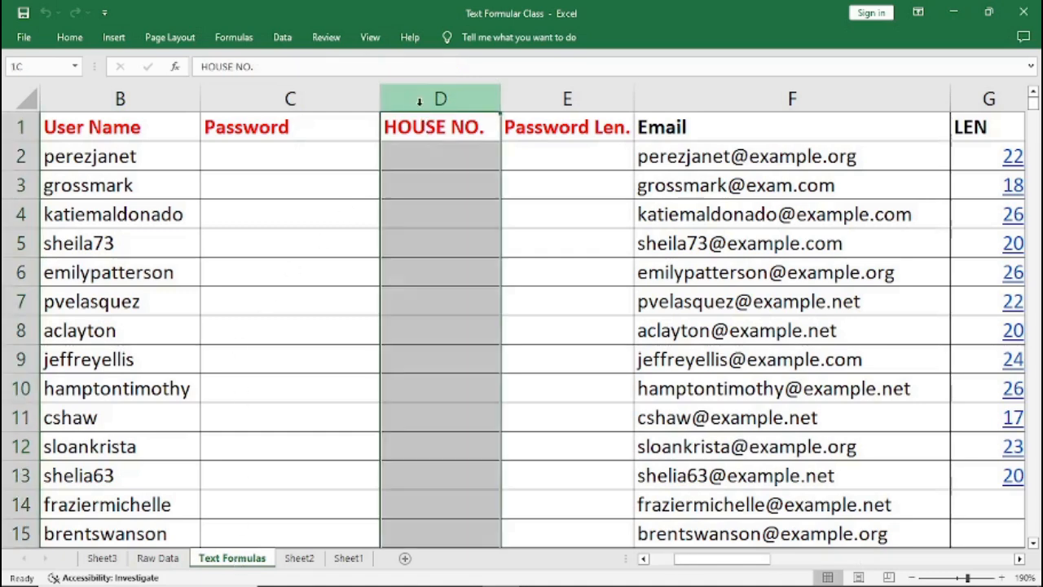
right_click(418, 100)
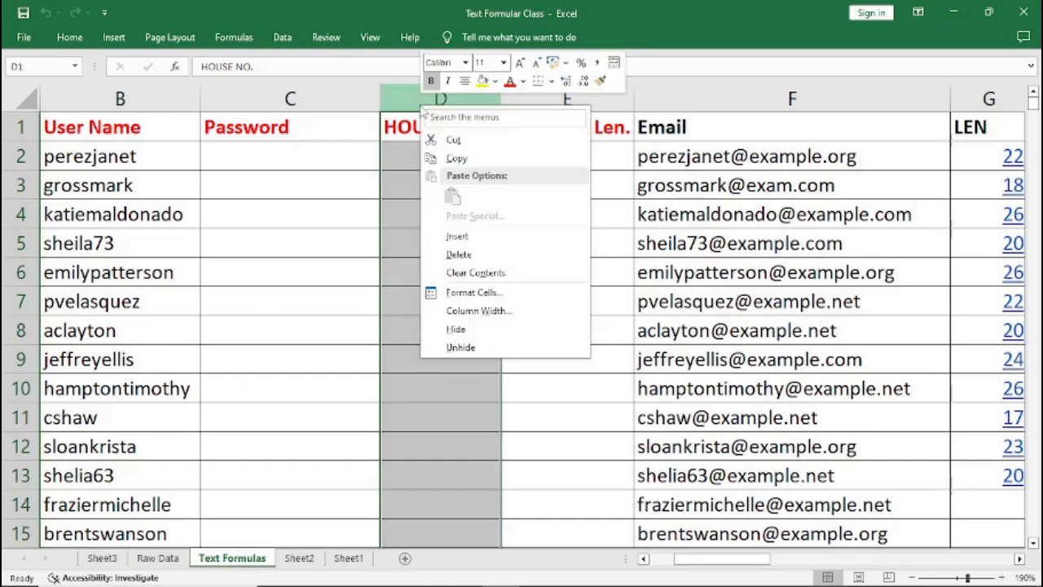
click(456, 236)
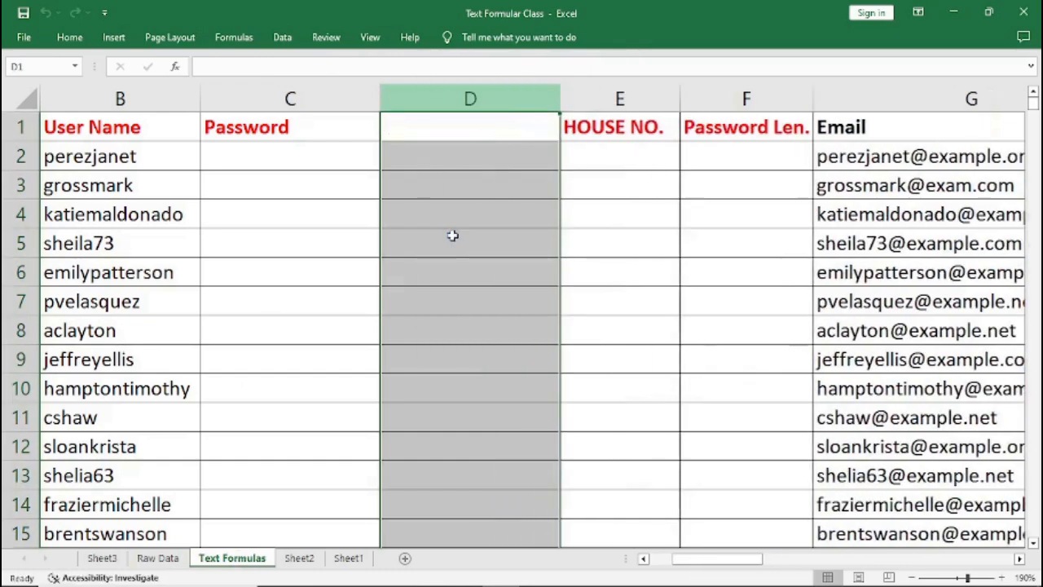
Narrow the new column and give it the header 3 Letters.
drag(562, 98, 505, 100)
click(426, 128)
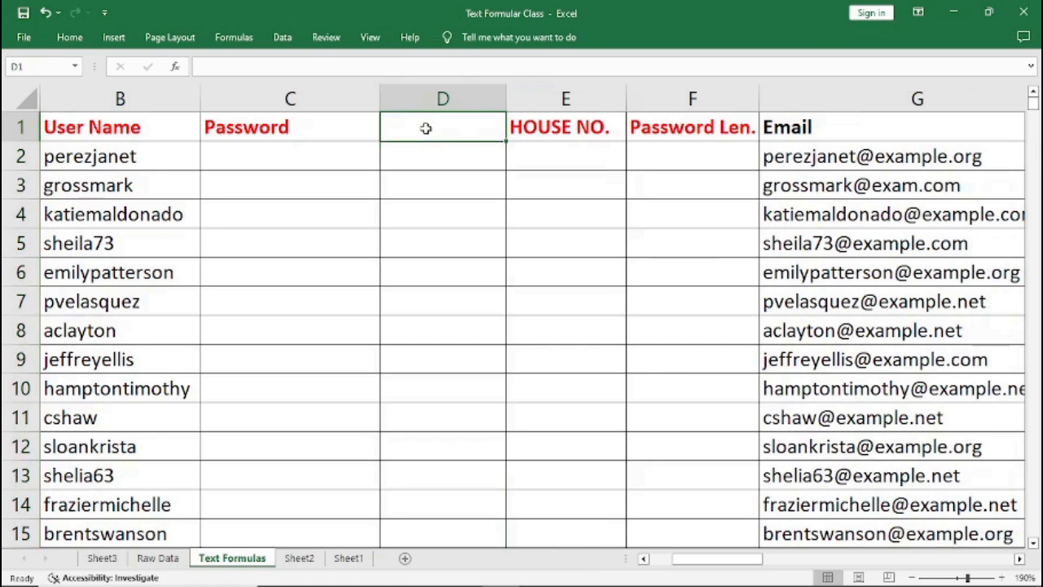
text(I)
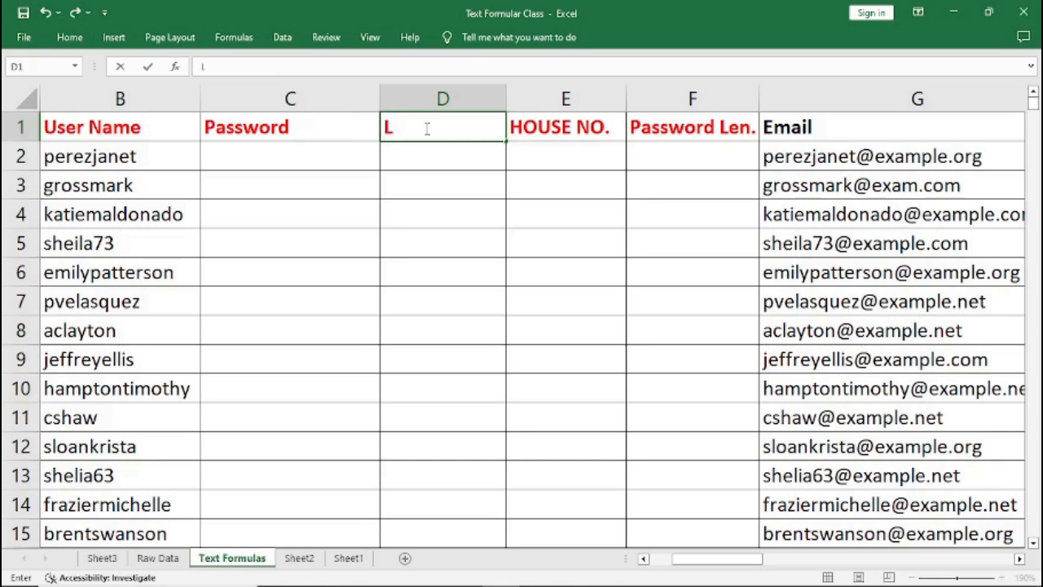
key(BackSpace)
text(3 Letters)
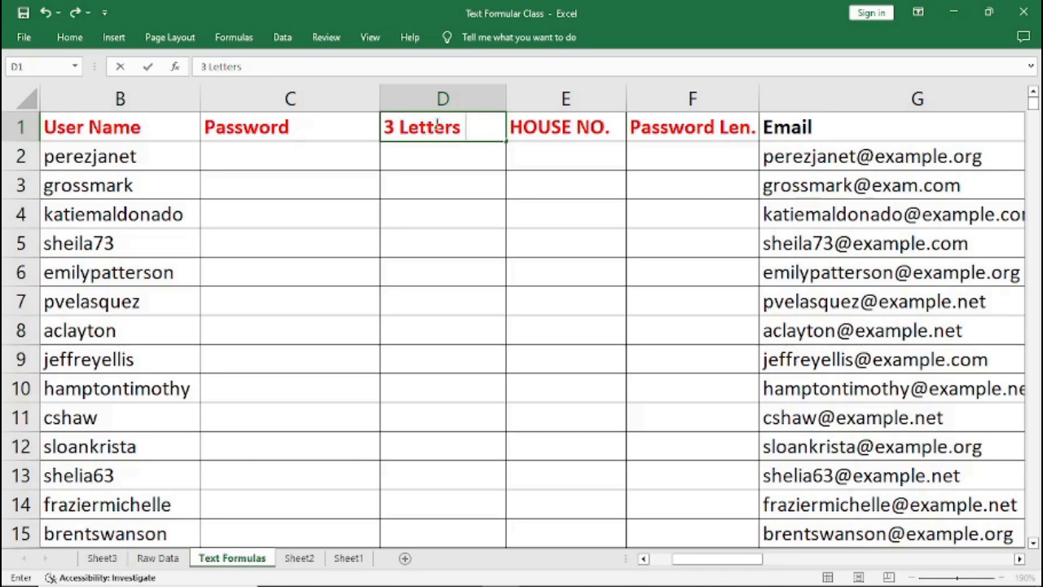
click(312, 193)
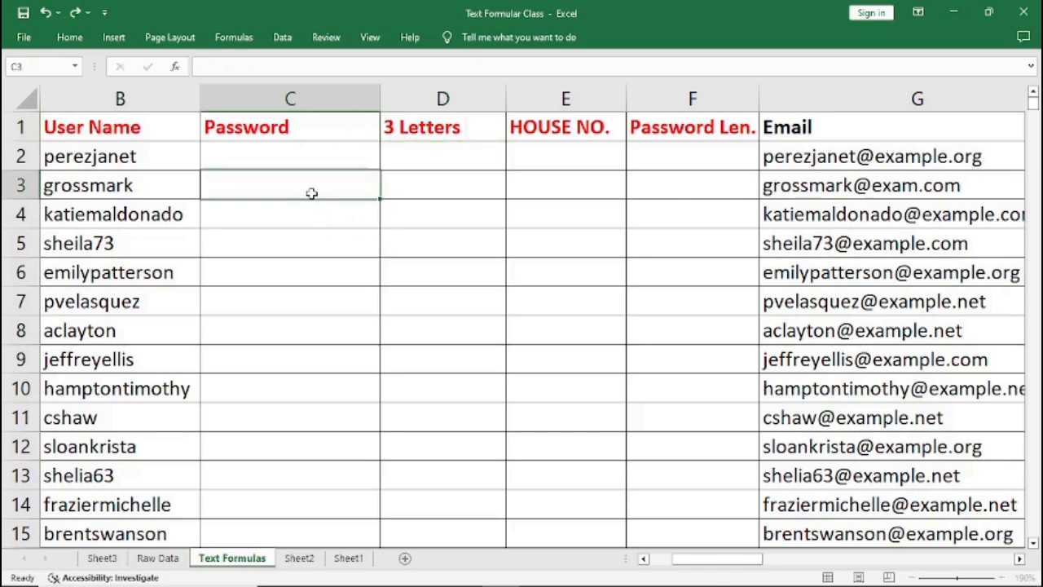
Hide the columns from Email through Domain Name.
click(114, 559)
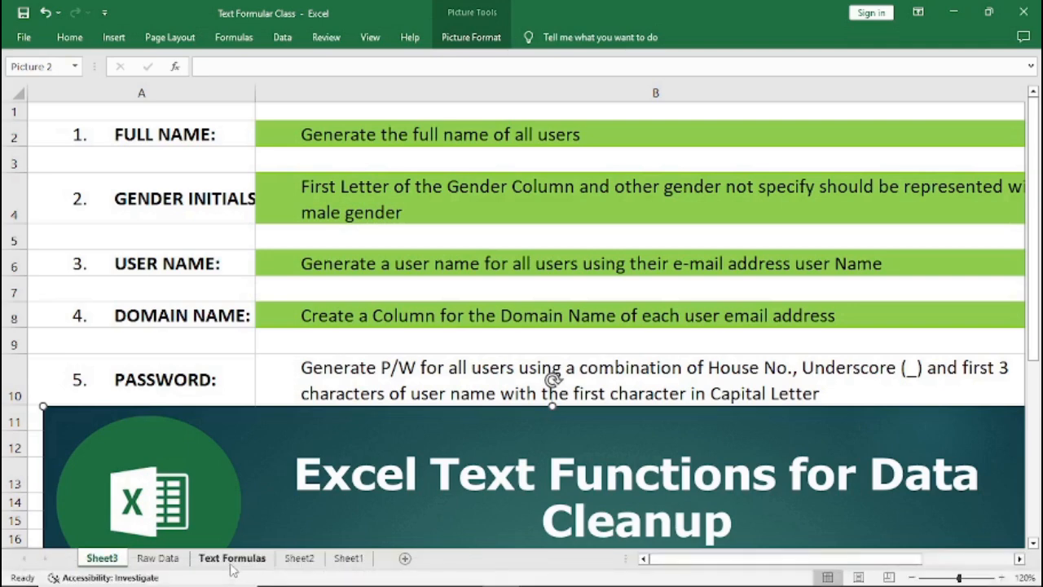
click(232, 560)
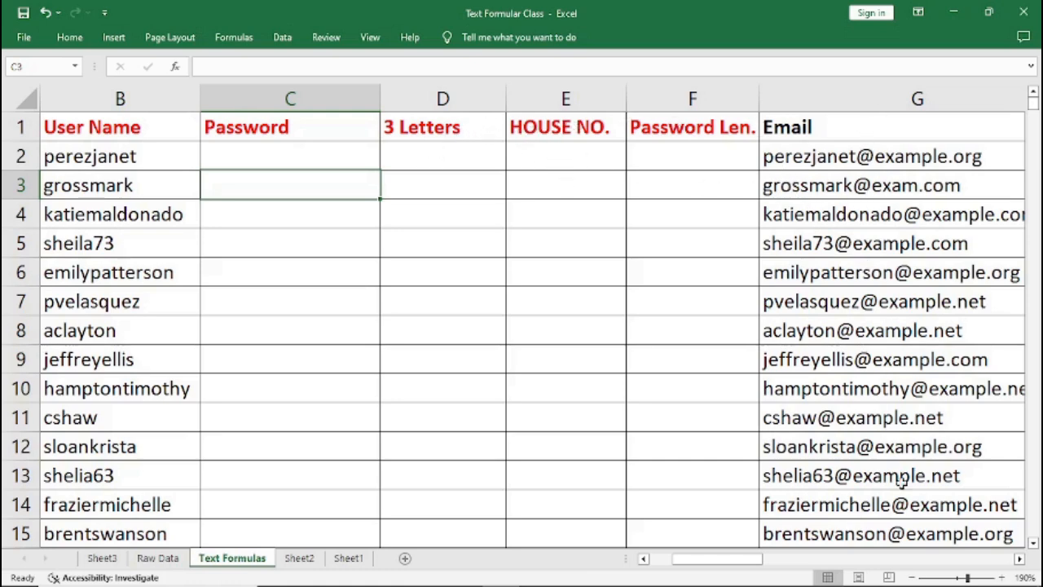
click(1018, 559)
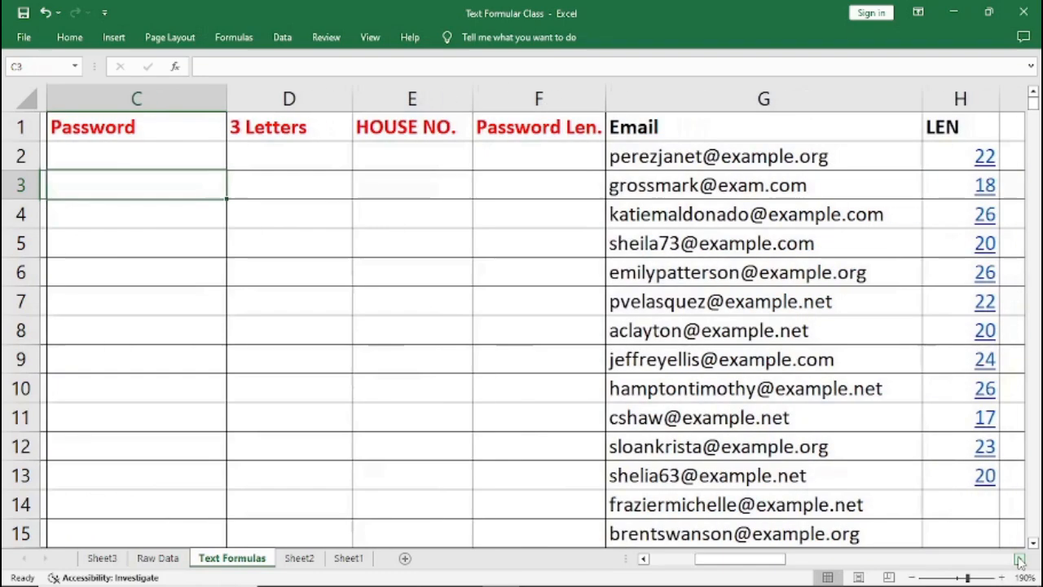
click(1019, 559)
click(1019, 559)
click(1018, 559)
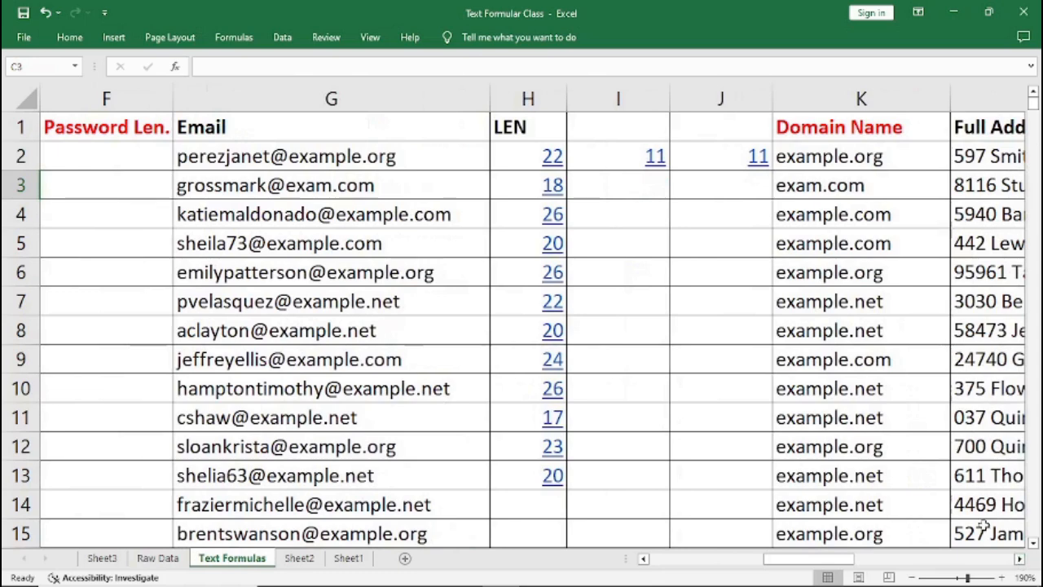
drag(275, 87, 849, 117)
right_click(591, 95)
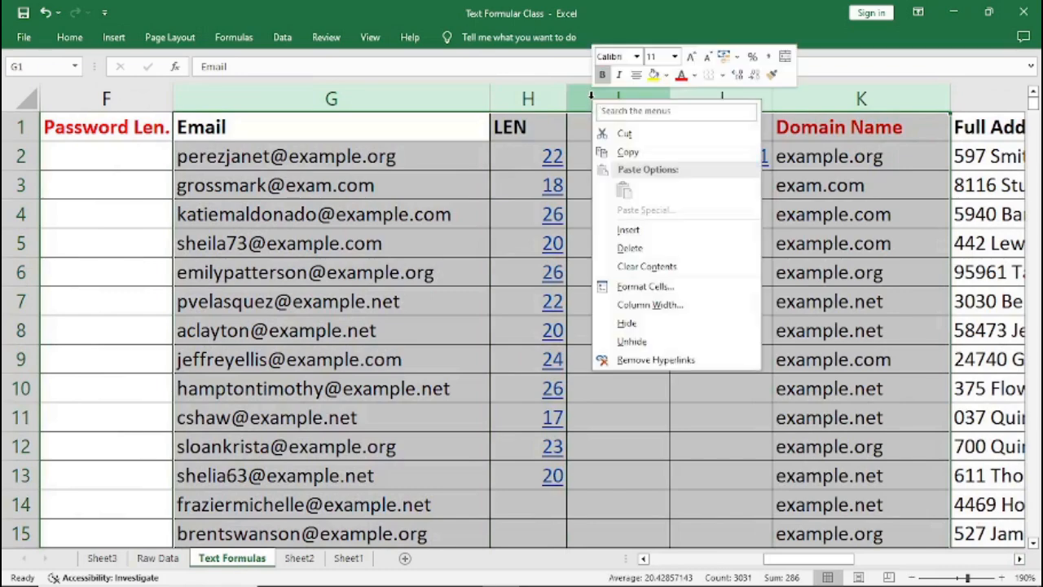
click(627, 323)
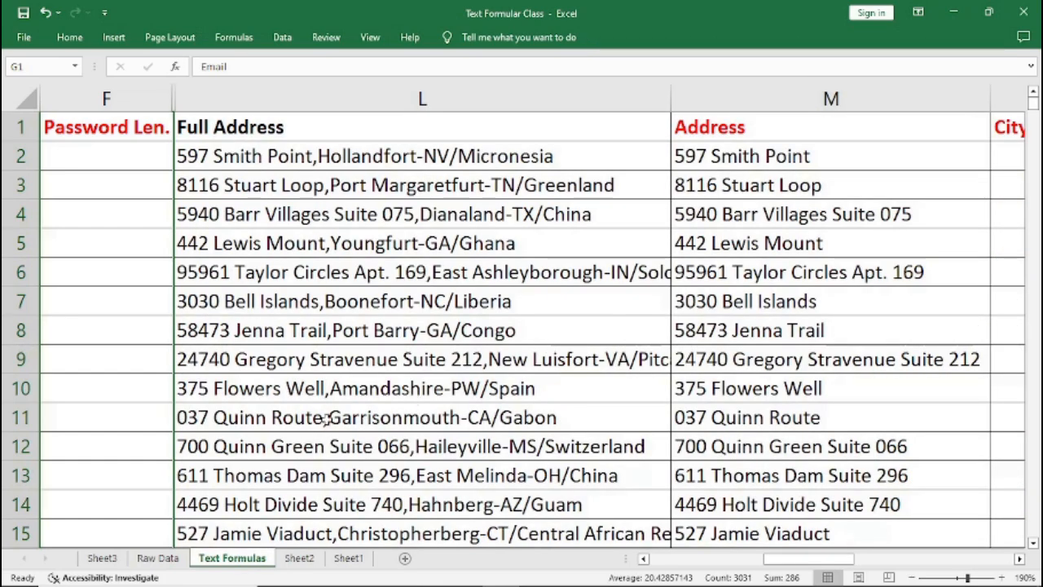
Enter =LEFT(L2,3) in the first HOUSE NO. cell to extract the house number from the full address.
click(644, 559)
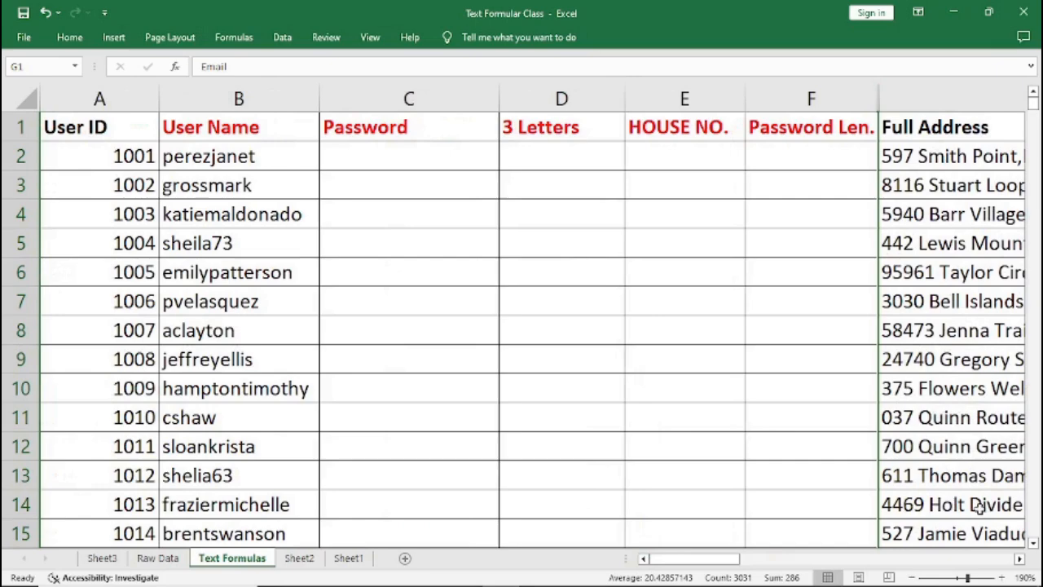
click(1019, 559)
click(1018, 559)
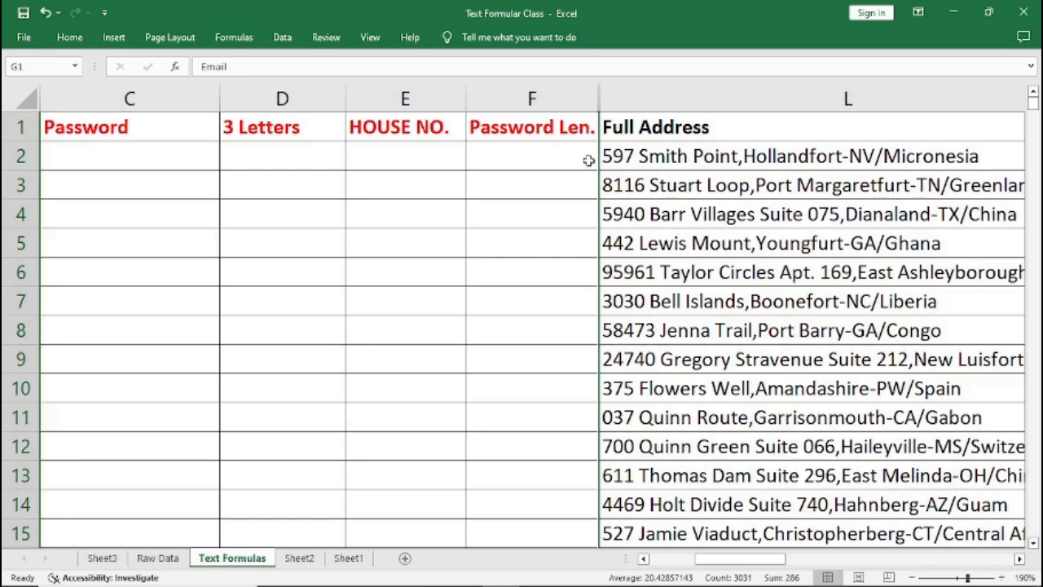
click(376, 154)
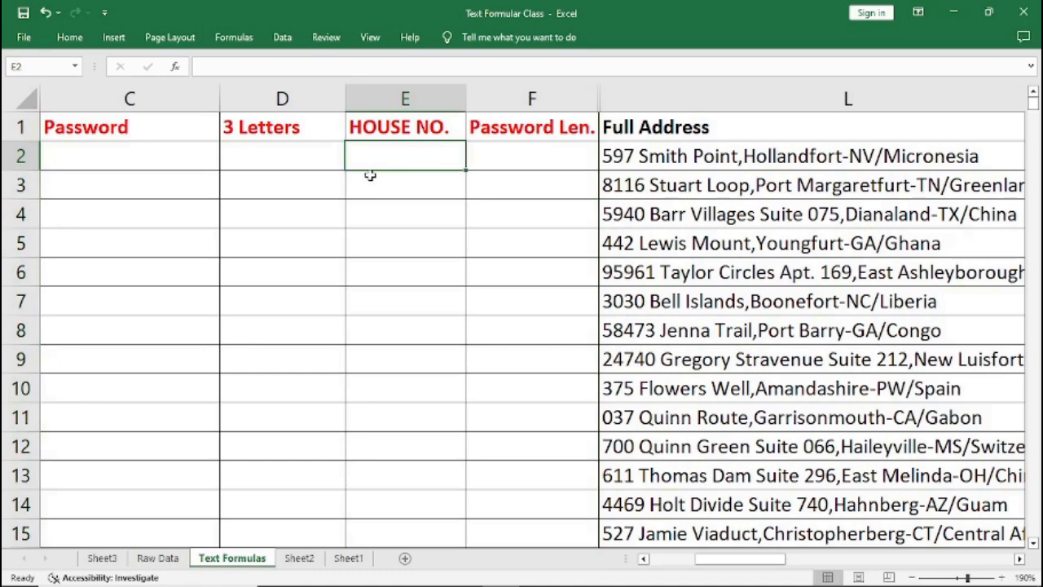
text(=)
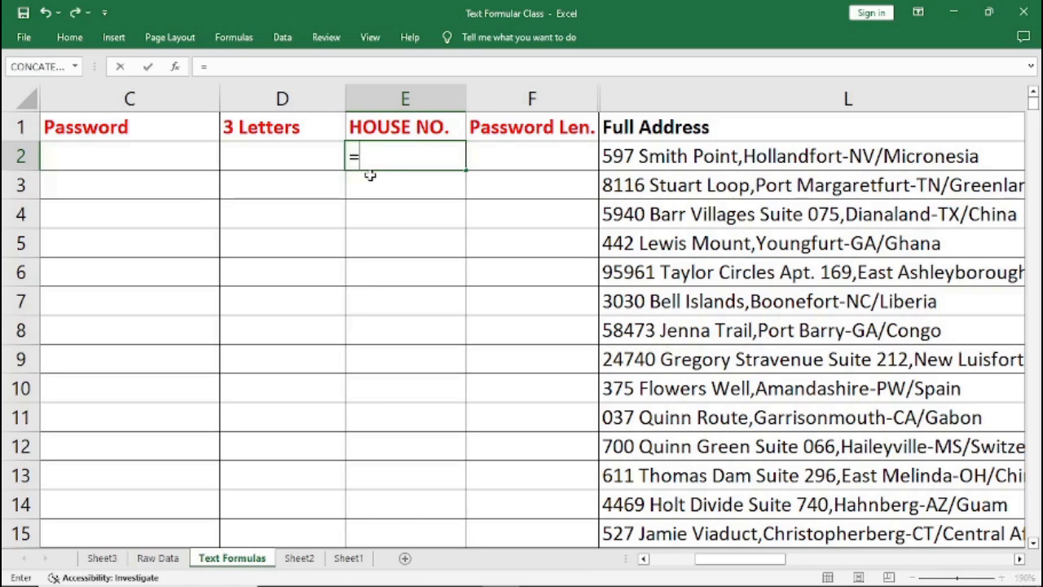
text(LEFT)
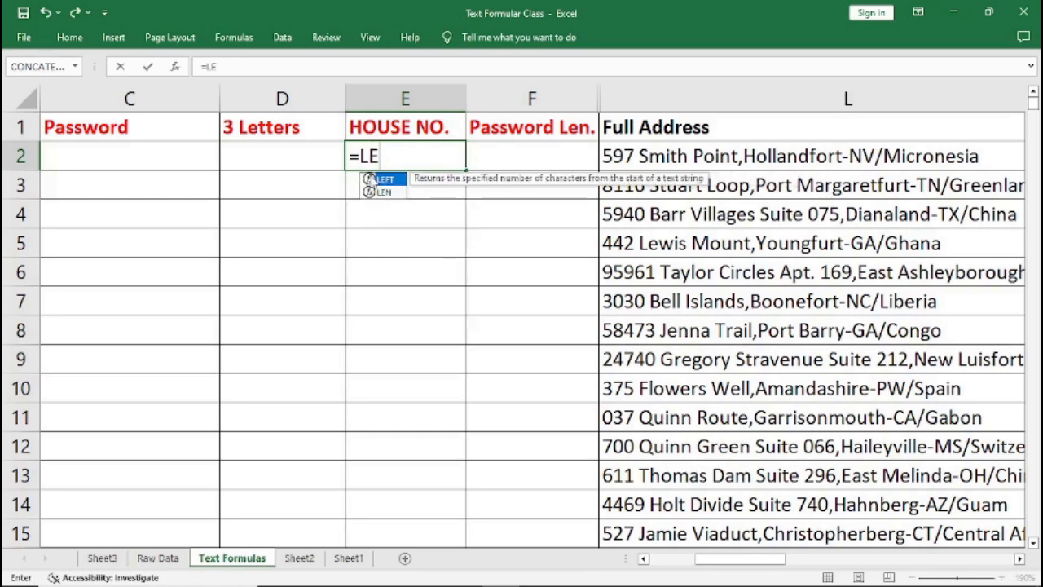
double_click(370, 180)
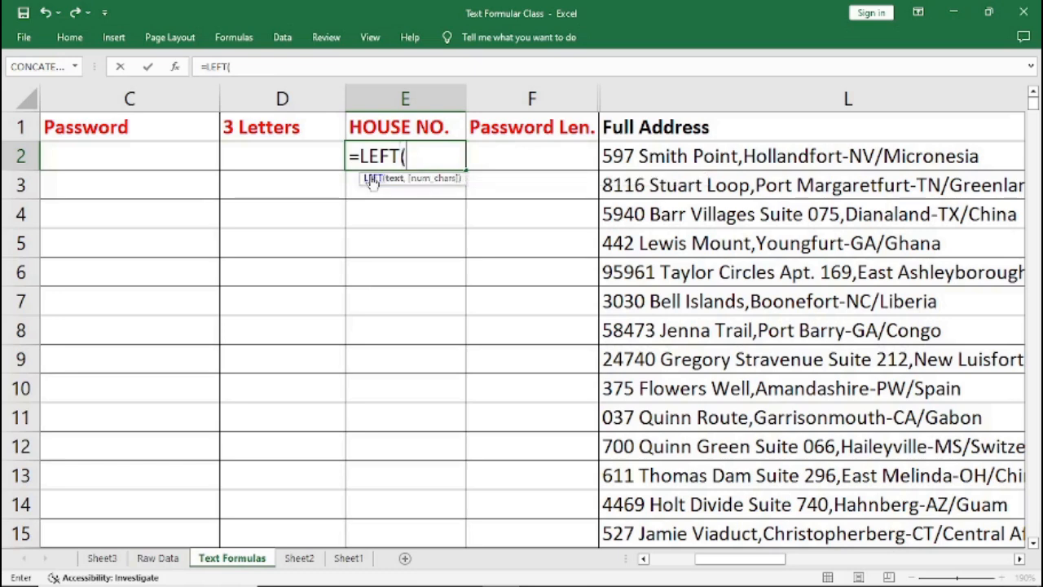
text(L2)
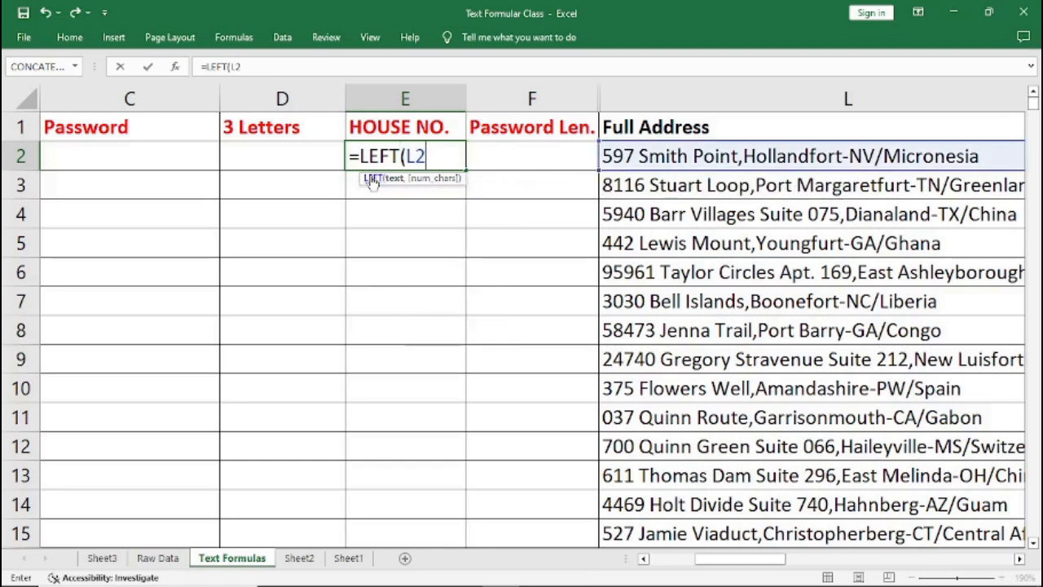
text(,)
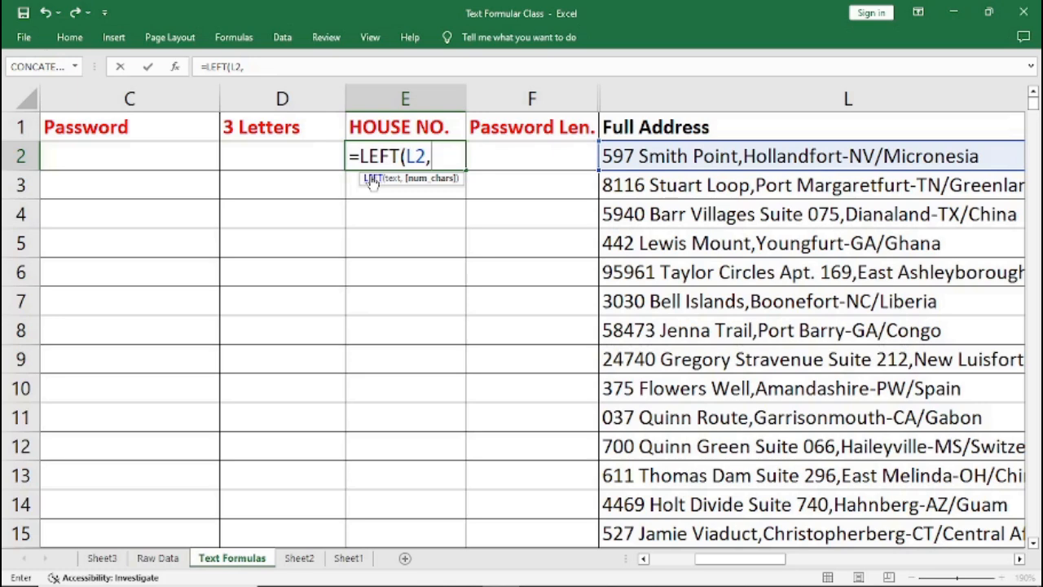
text(3))
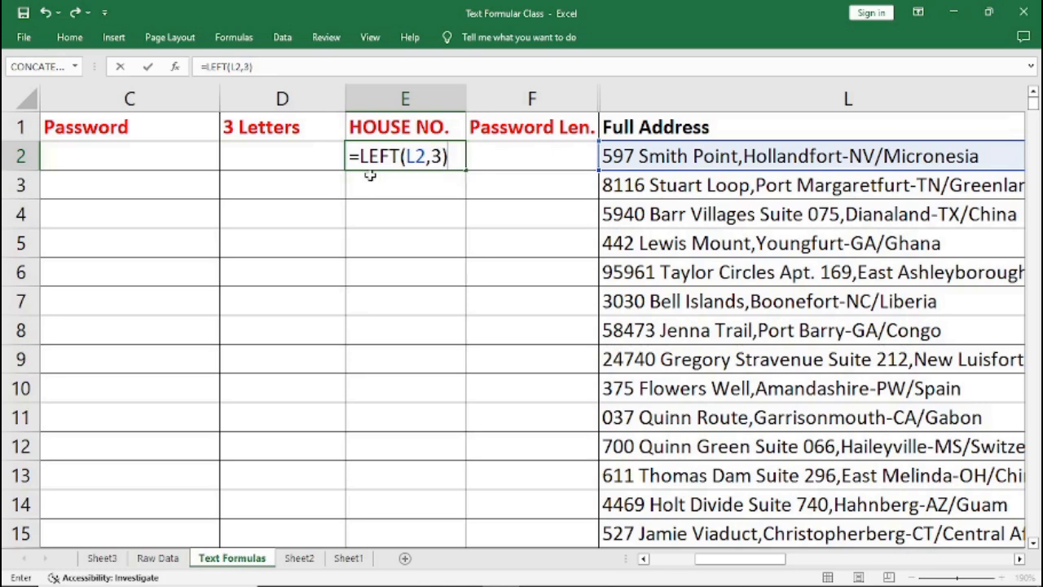
key(Return)
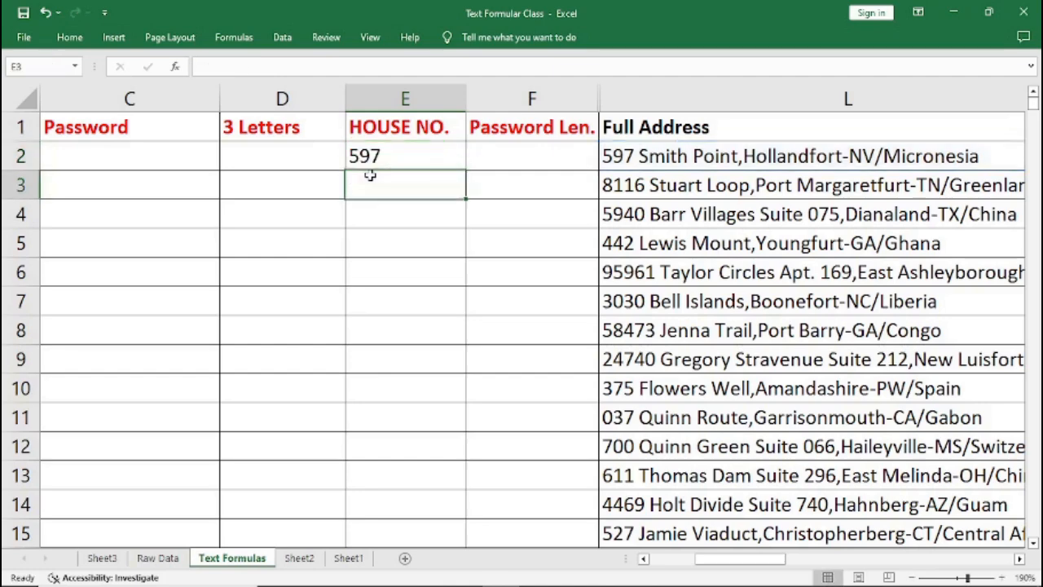
Fill the HOUSE NO. formula down through row 7.
click(392, 145)
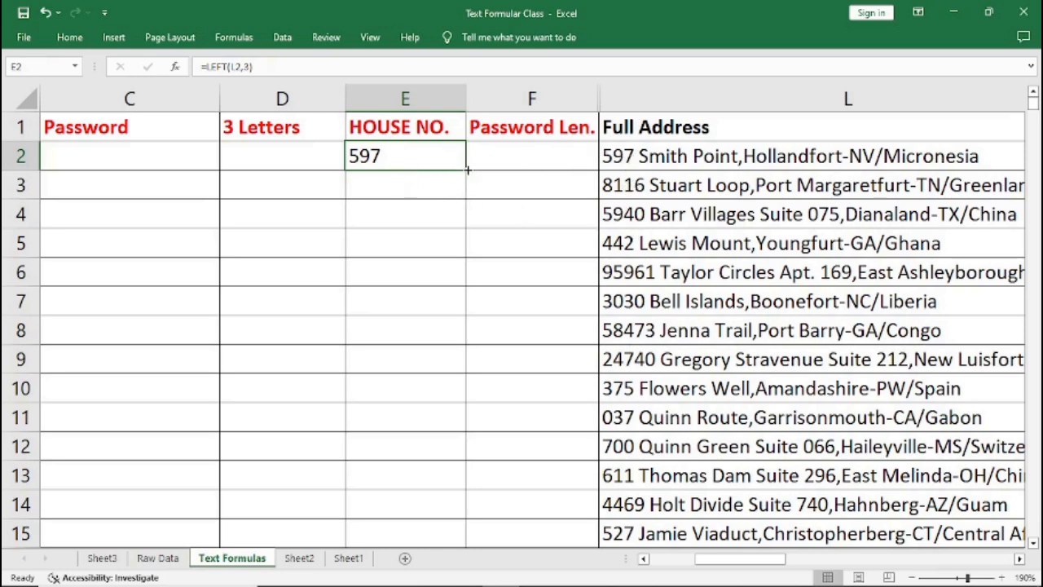
drag(468, 170, 459, 308)
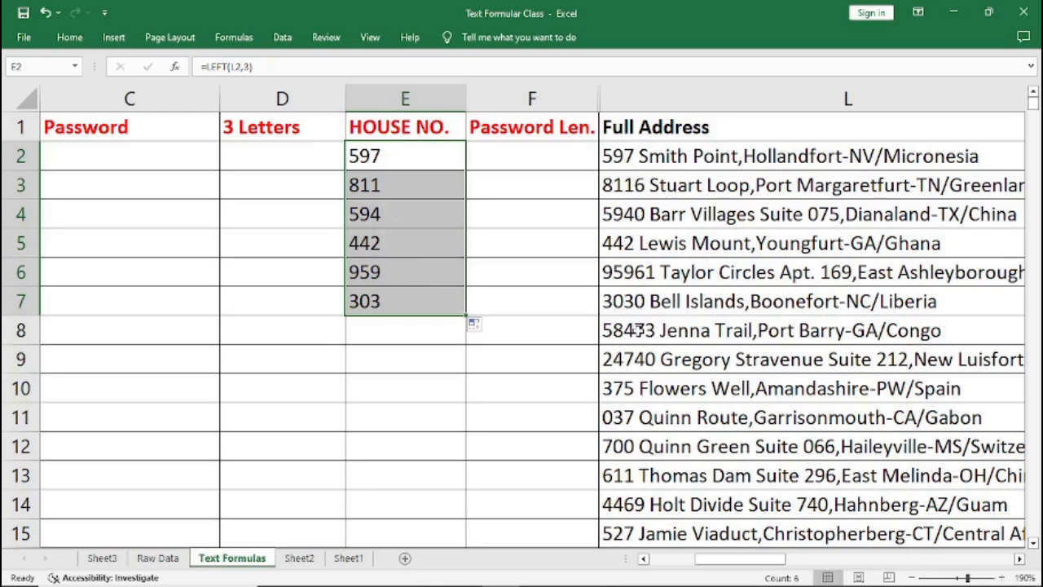
click(400, 159)
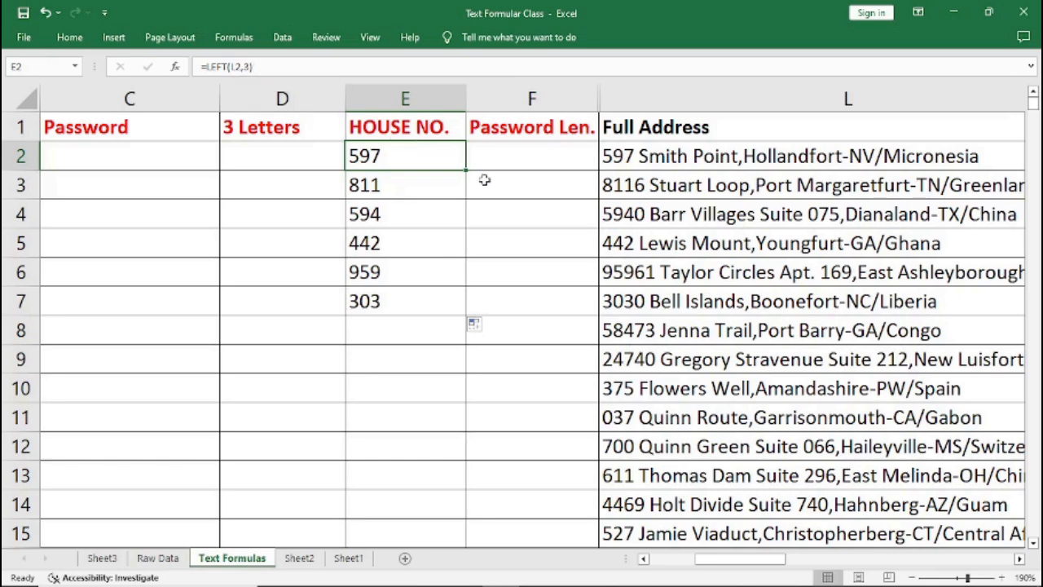
click(622, 156)
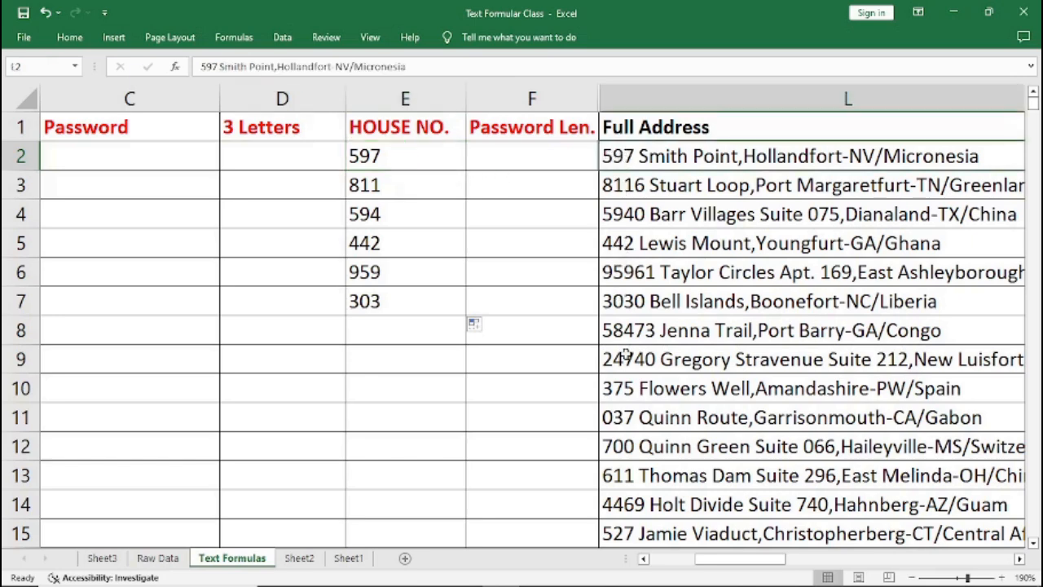
Extend the HOUSE NO. formula down through row 11 and check it against the addresses.
click(619, 392)
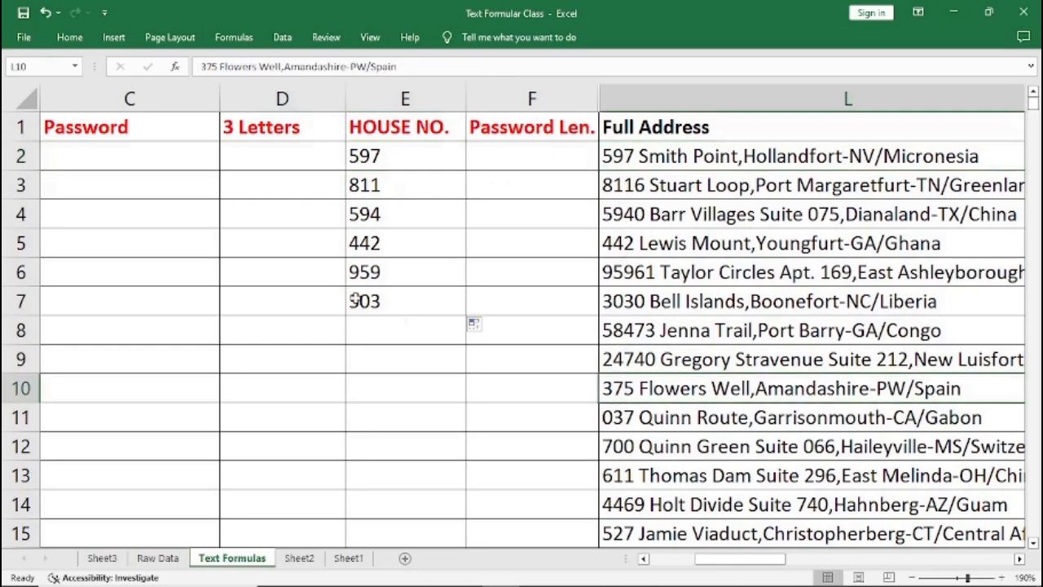
click(367, 301)
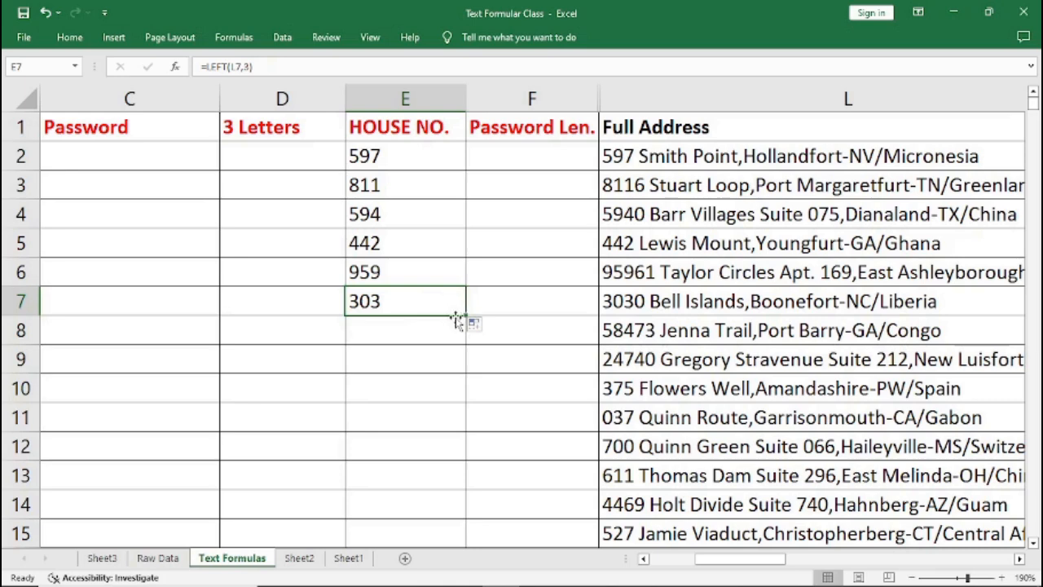
drag(465, 315, 468, 433)
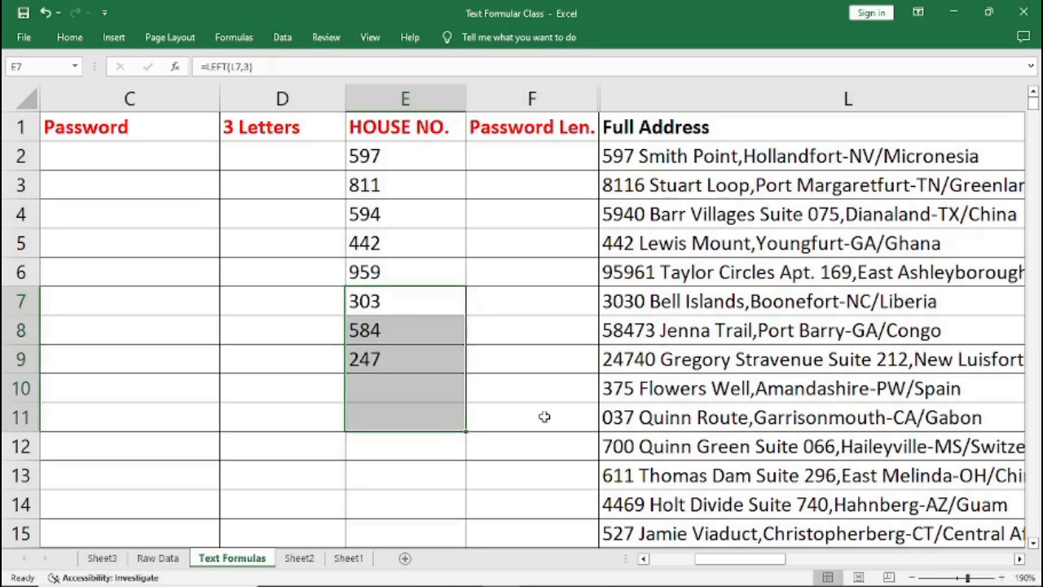
click(687, 395)
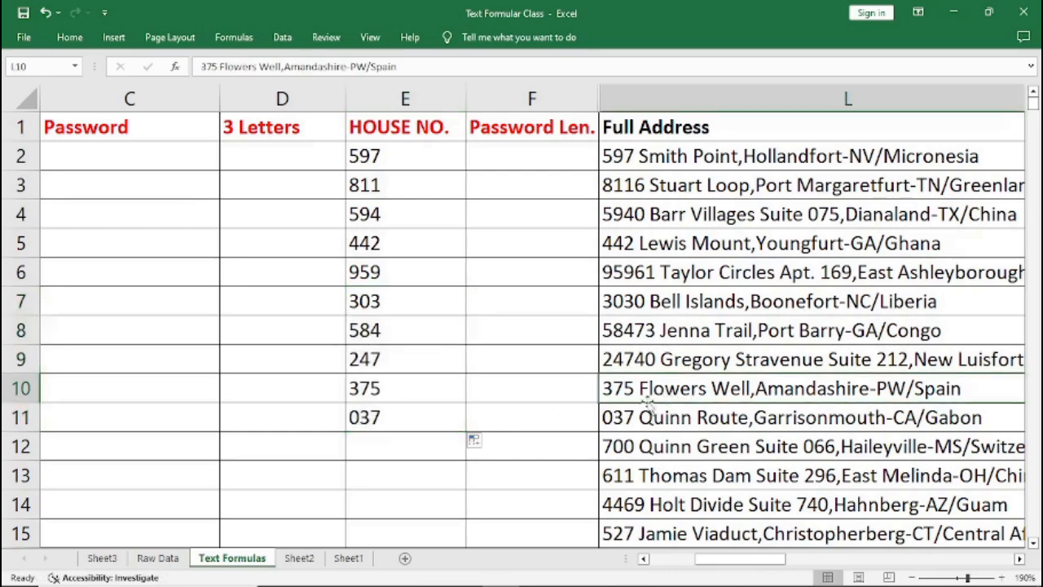
click(640, 417)
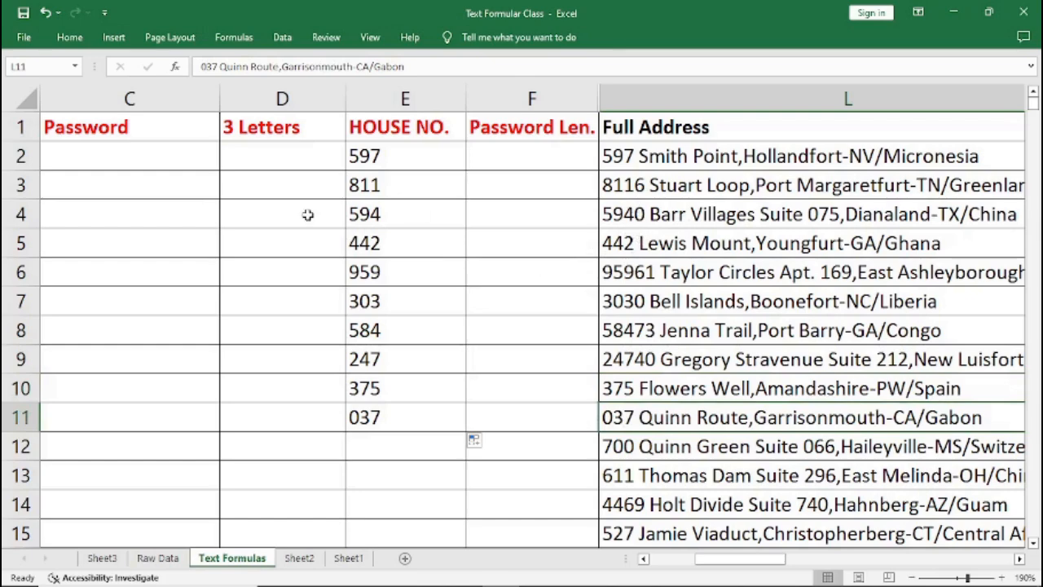
Review the LEFT formula in the first HOUSE NO. cell.
click(377, 155)
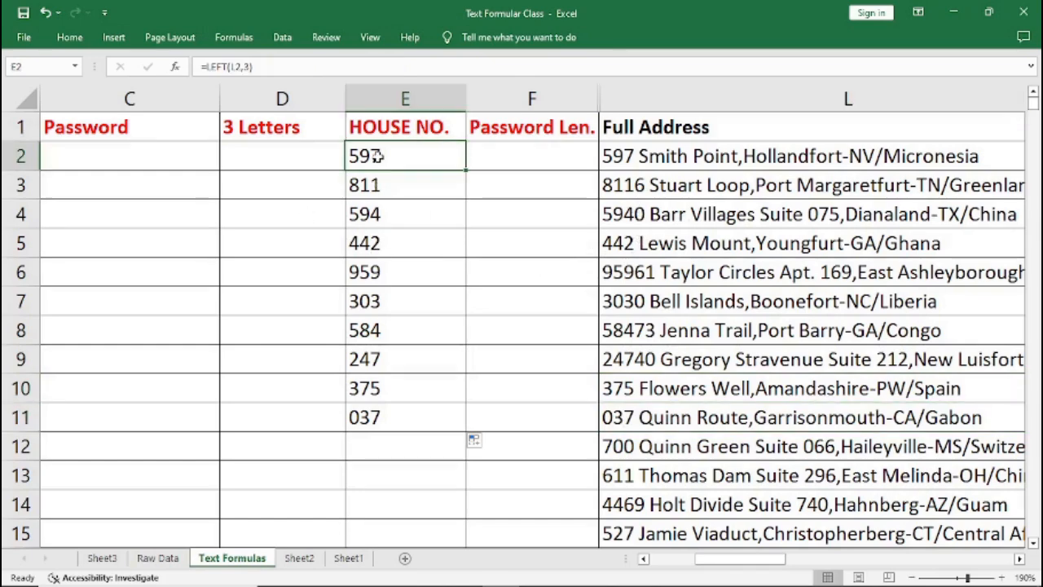
click(244, 66)
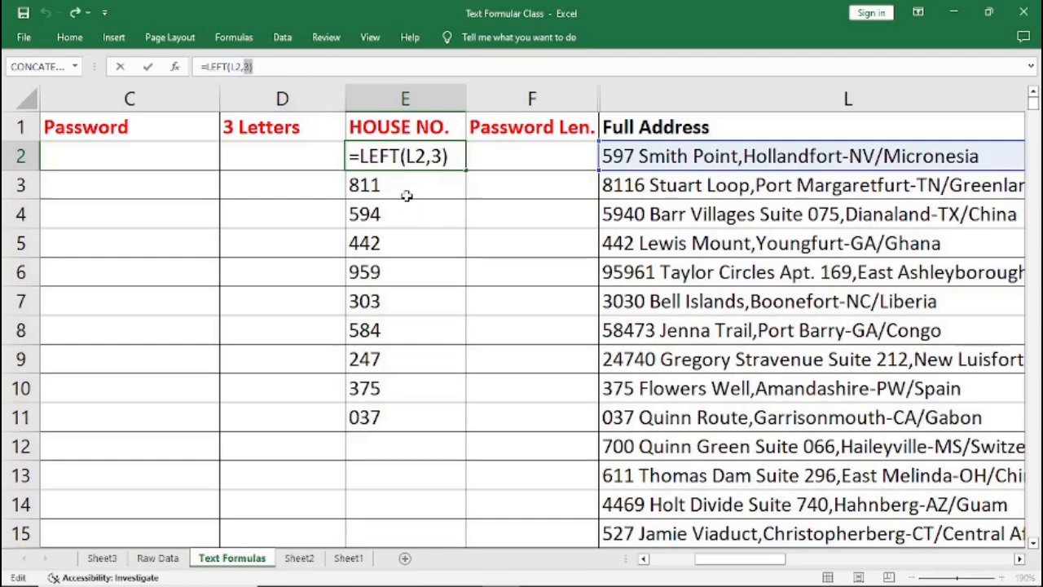
key(ctrl+Return)
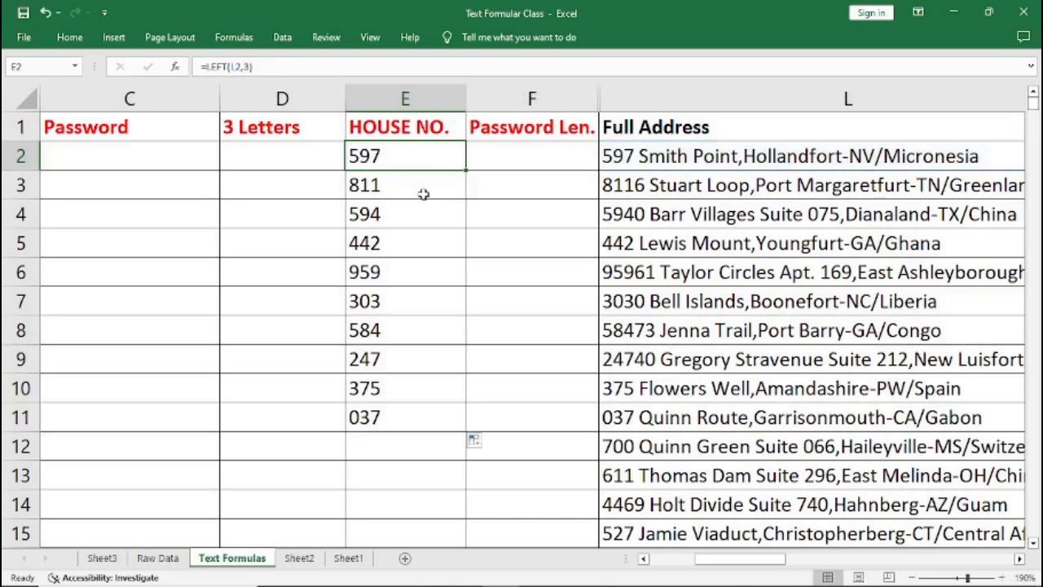
Enter =FIND(" ",L2) in the first Password Len. cell and fill it down through row 4.
click(486, 156)
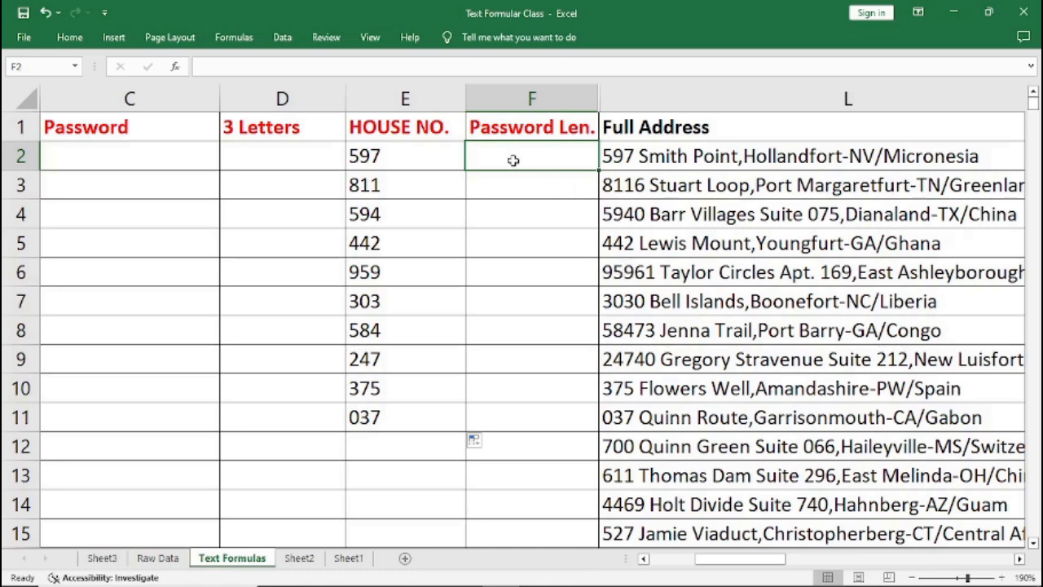
text(=)
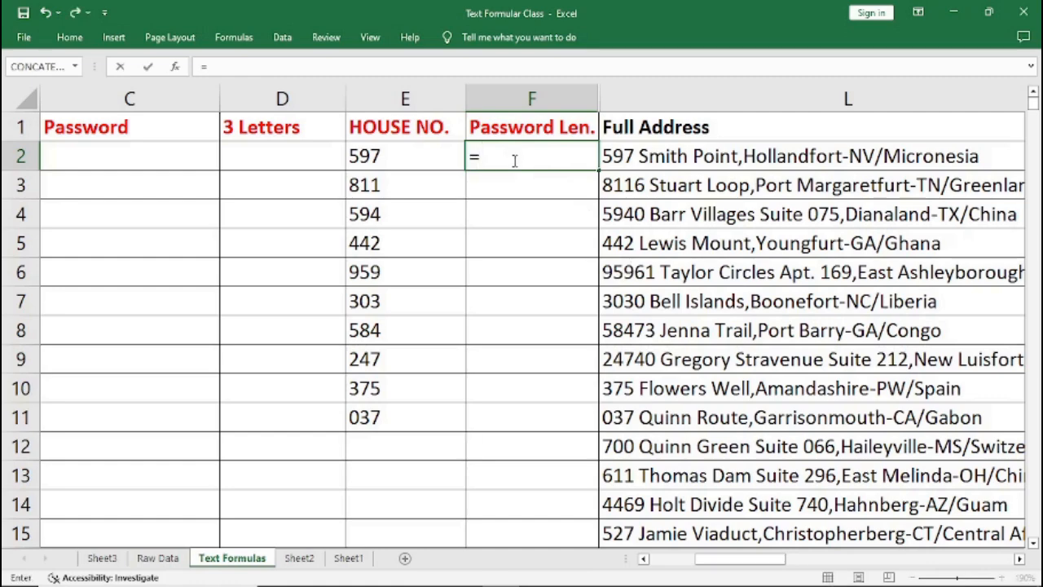
text(FIND)
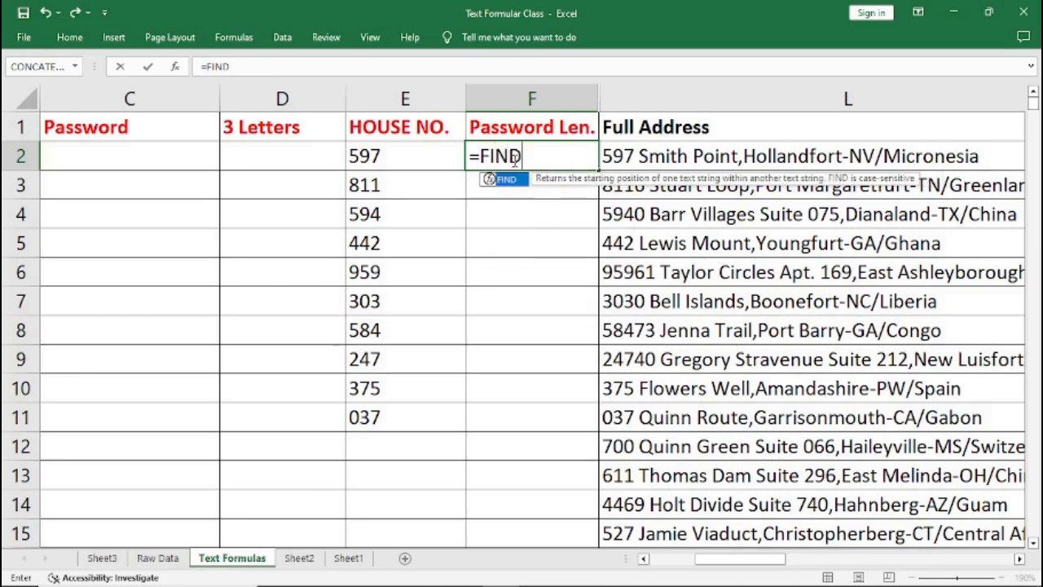
text(()
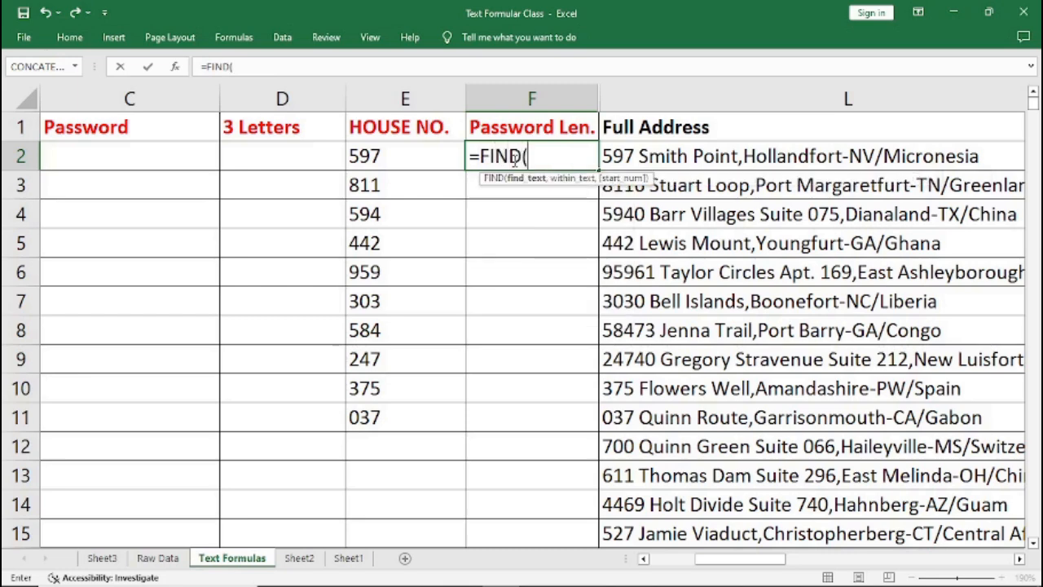
text(" ",)
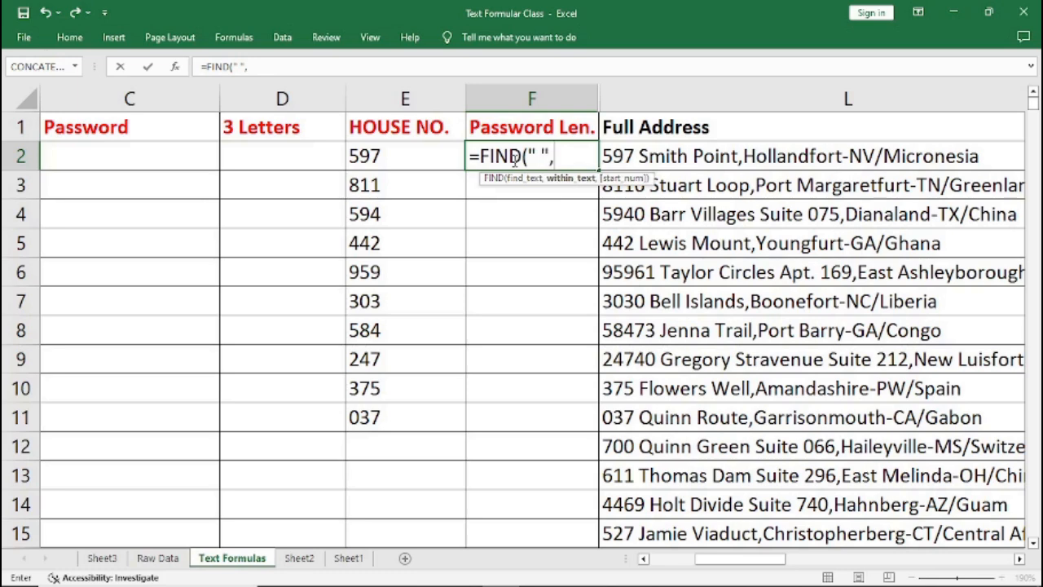
text(L2)
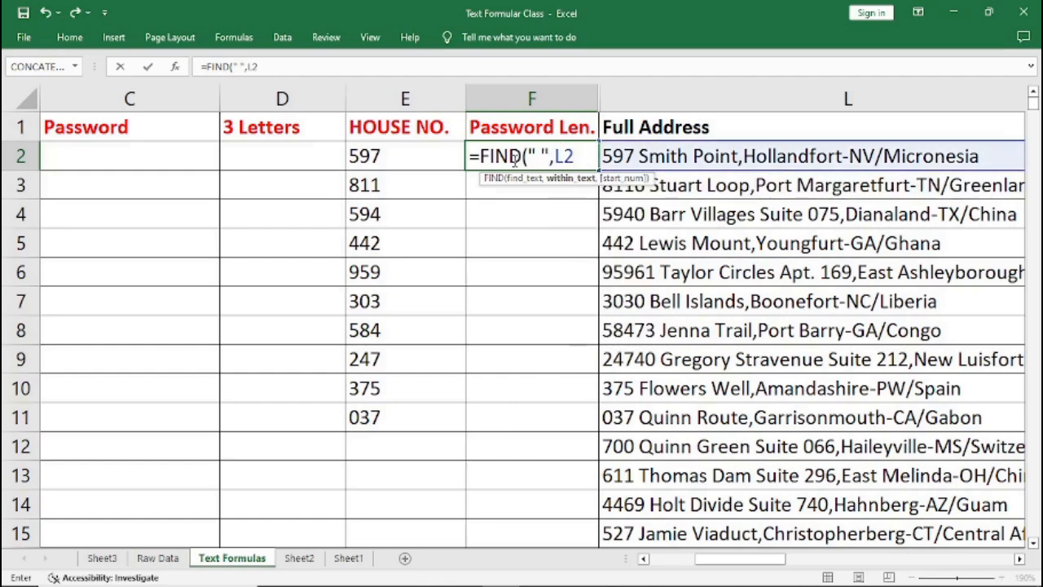
text())
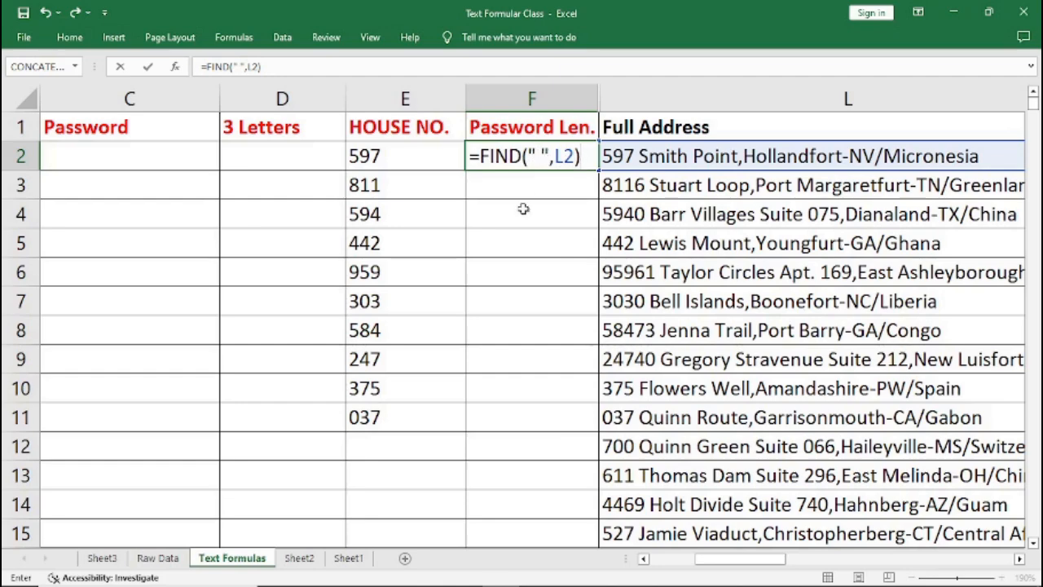
key(Return)
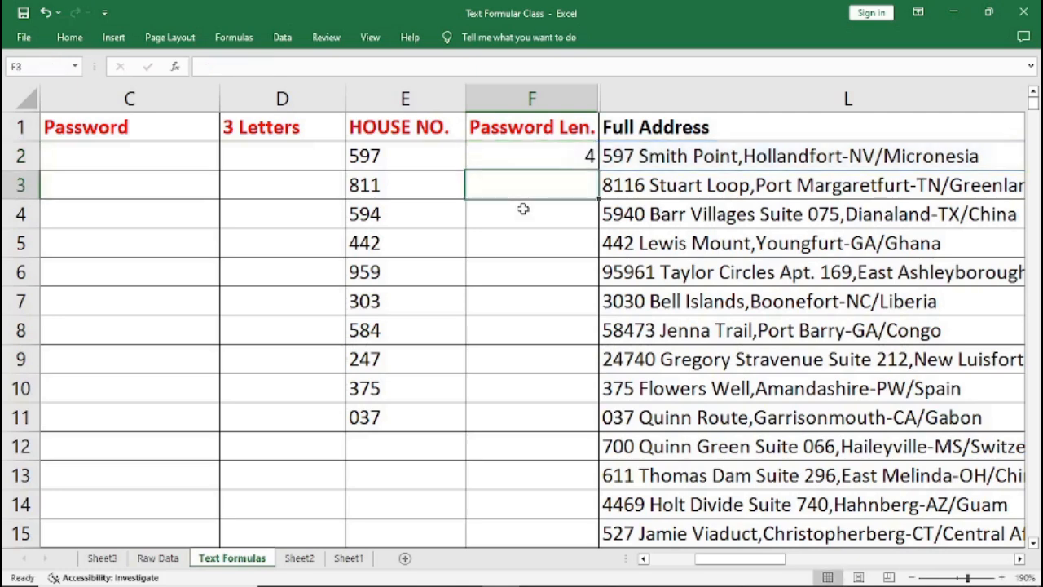
click(635, 157)
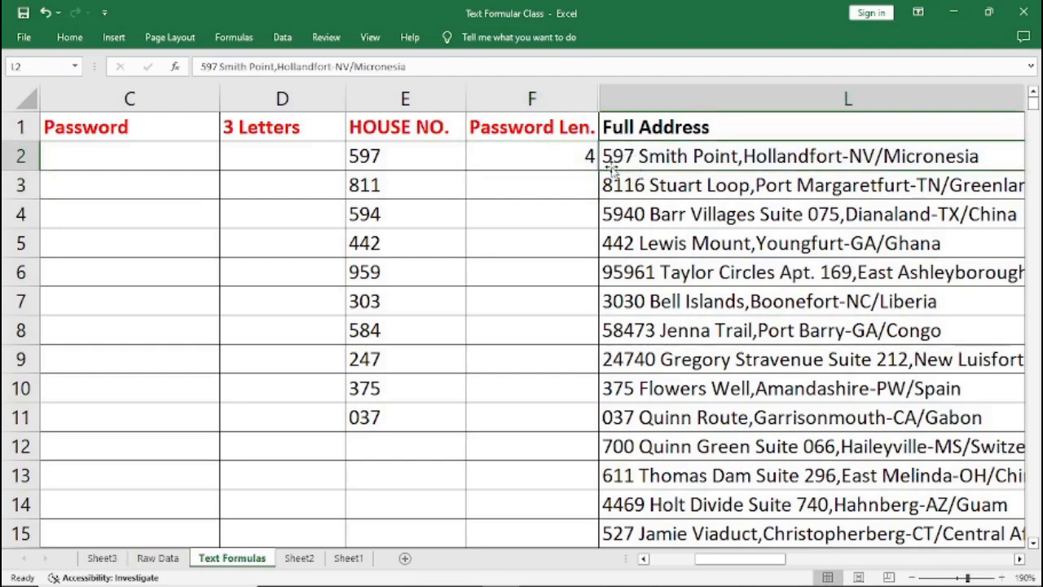
click(587, 156)
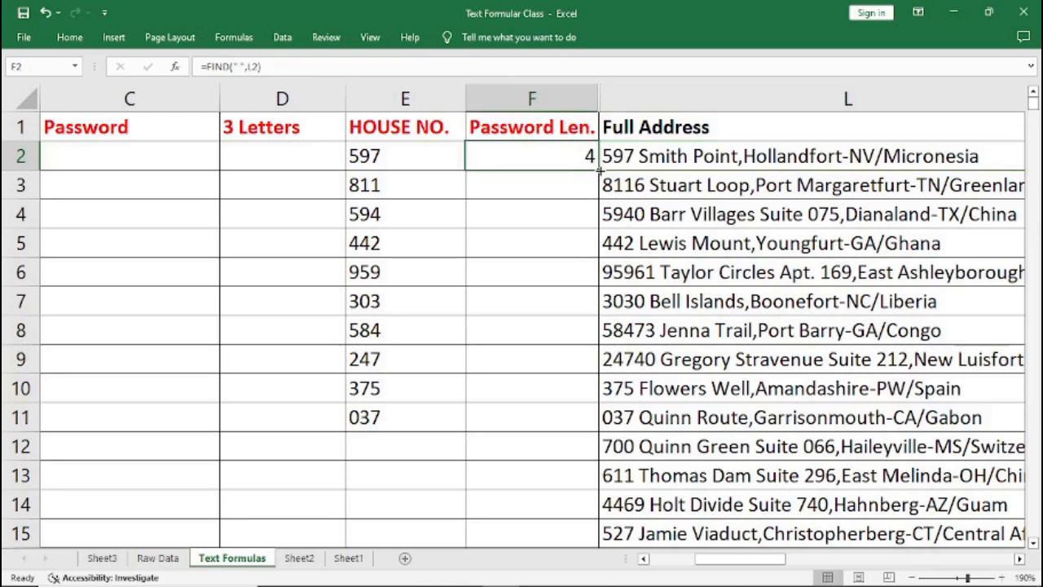
drag(599, 169, 594, 228)
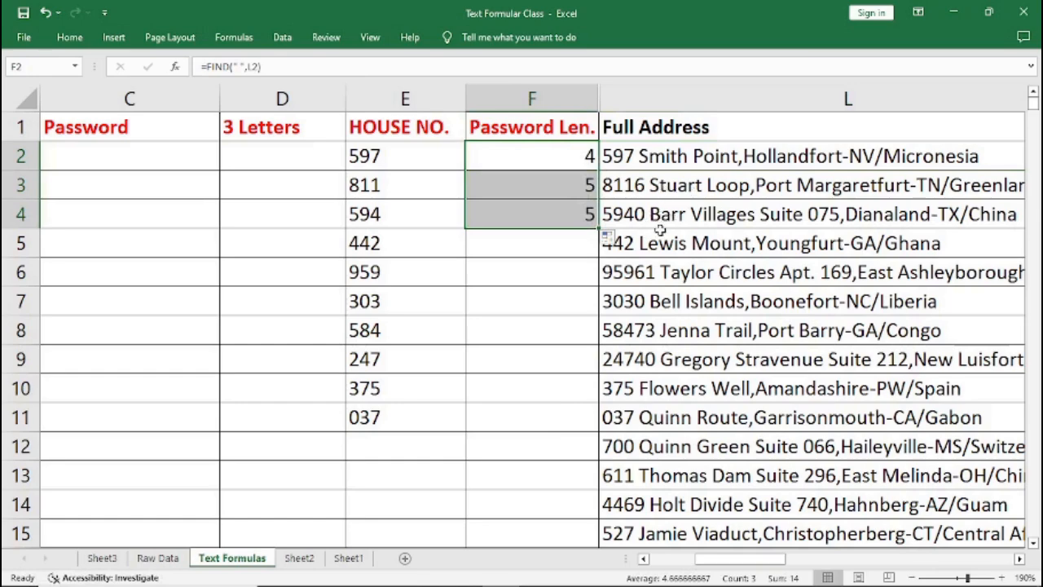
Replace the first Password Len. formula with =FIND(" ",L2)-1 to get the house number length.
click(566, 158)
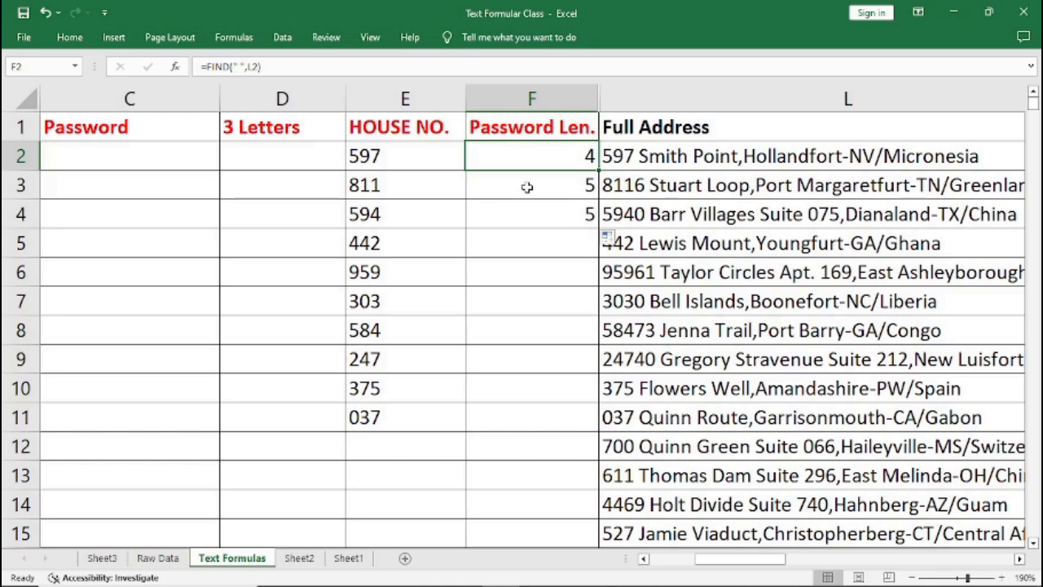
key(Delete)
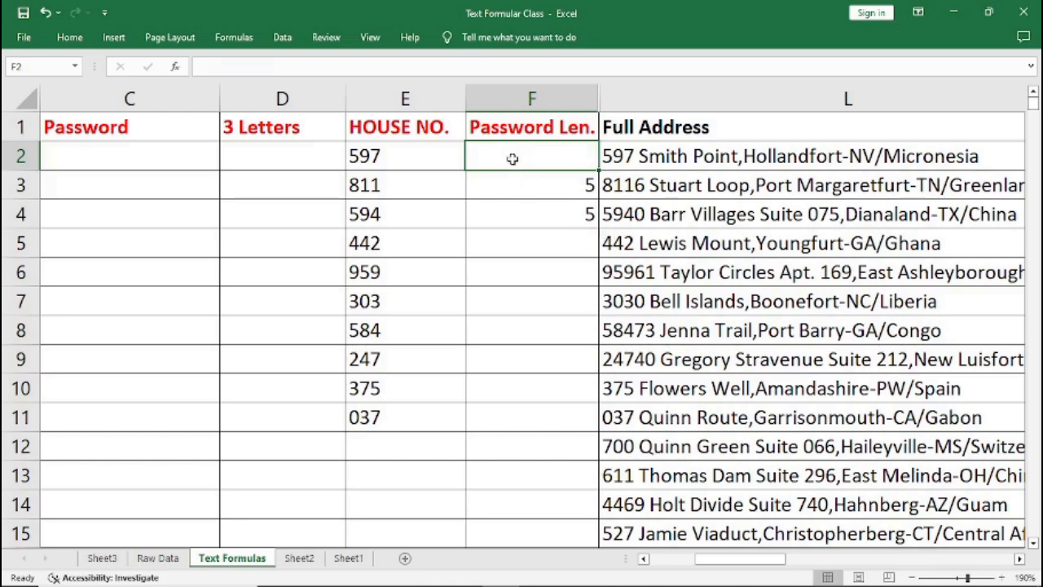
text(=)
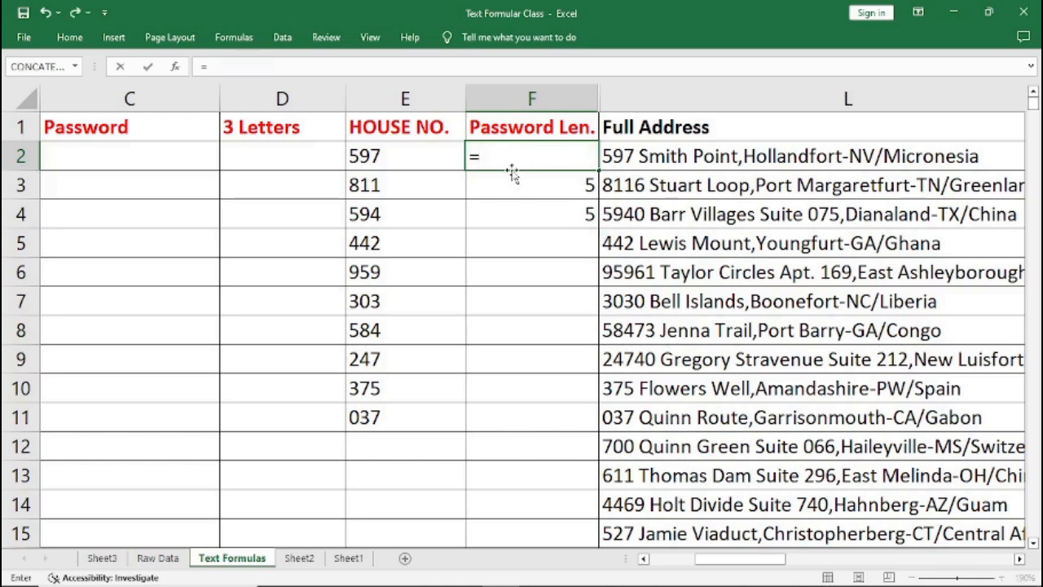
text(FIND)
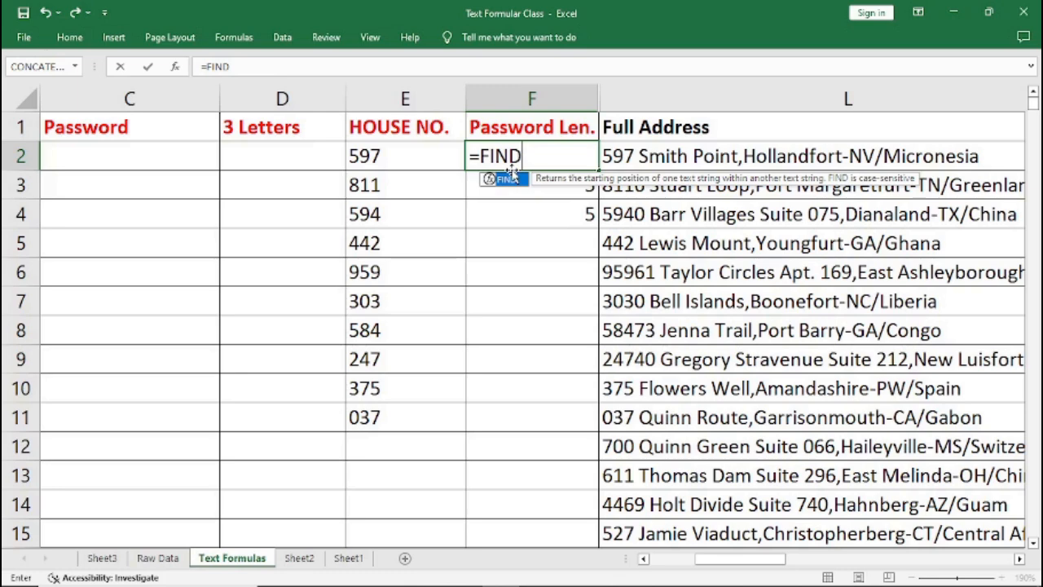
text(()
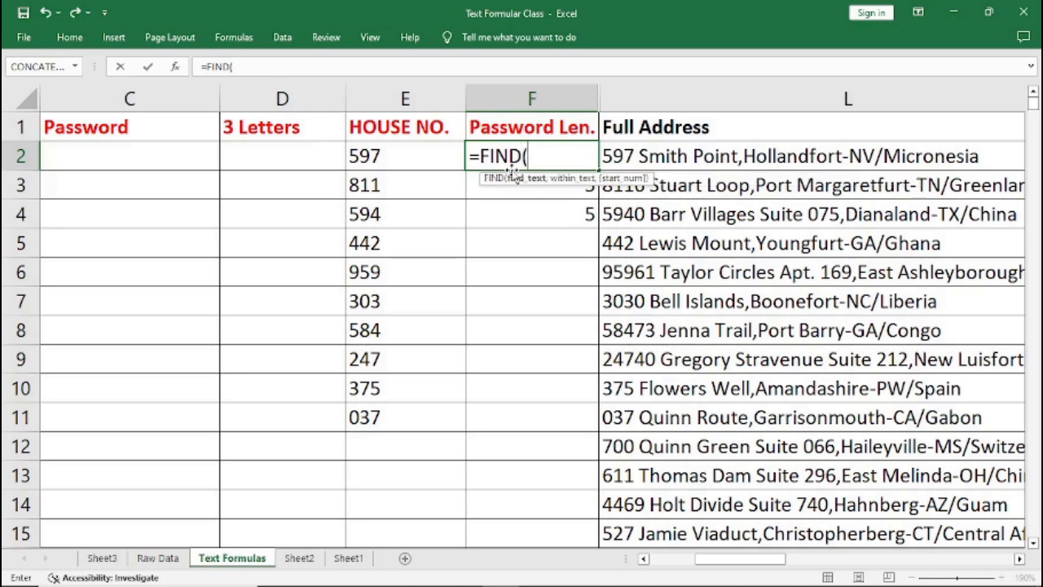
text(" ",)
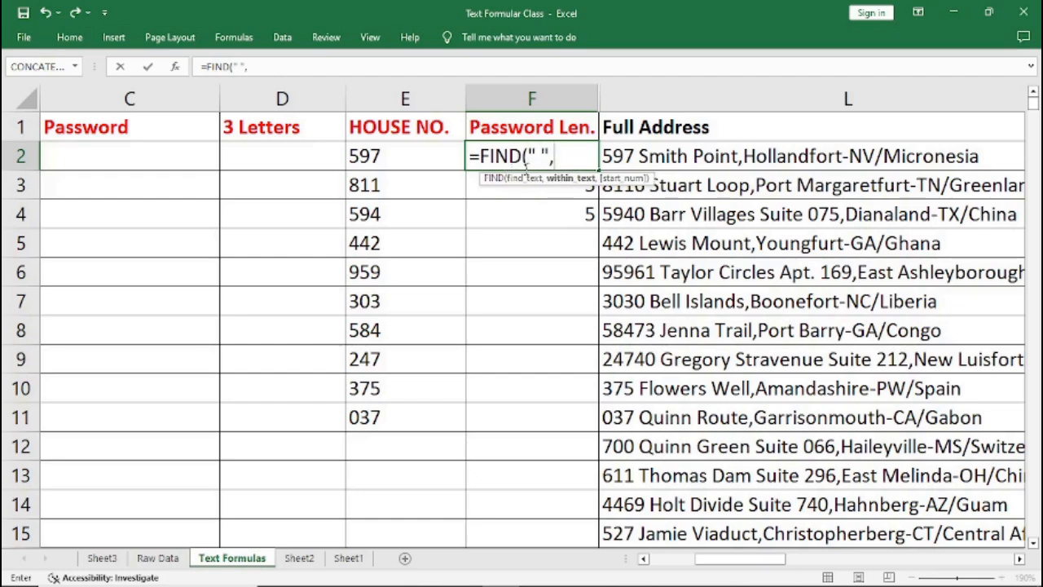
text(L2)
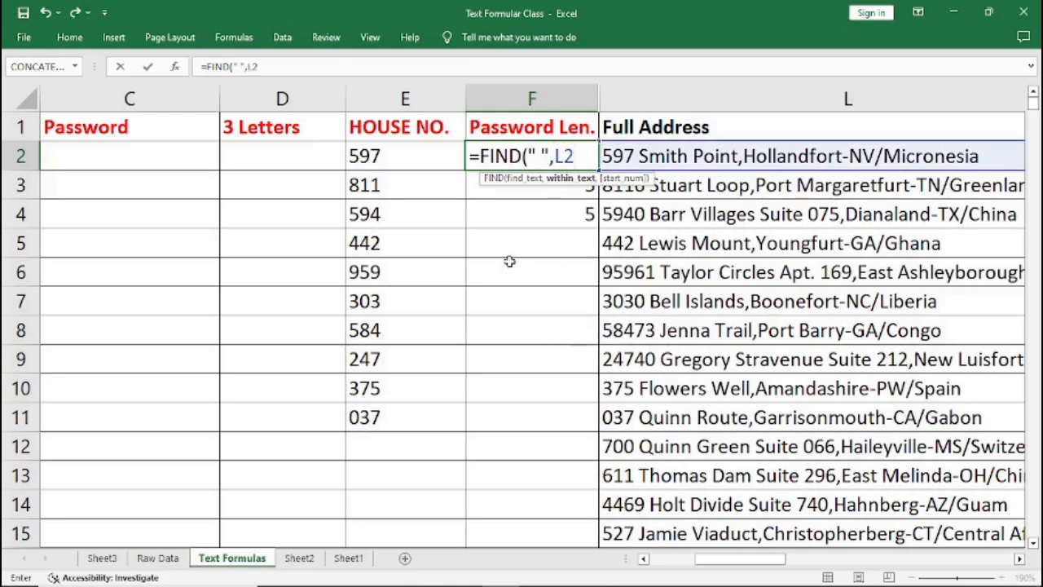
text())
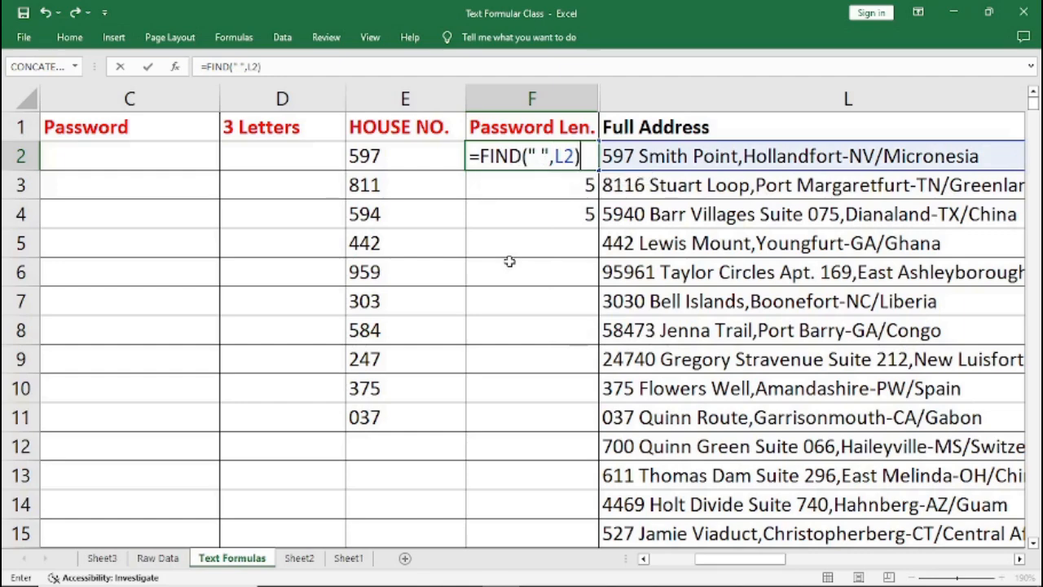
text(-1)
key(Return)
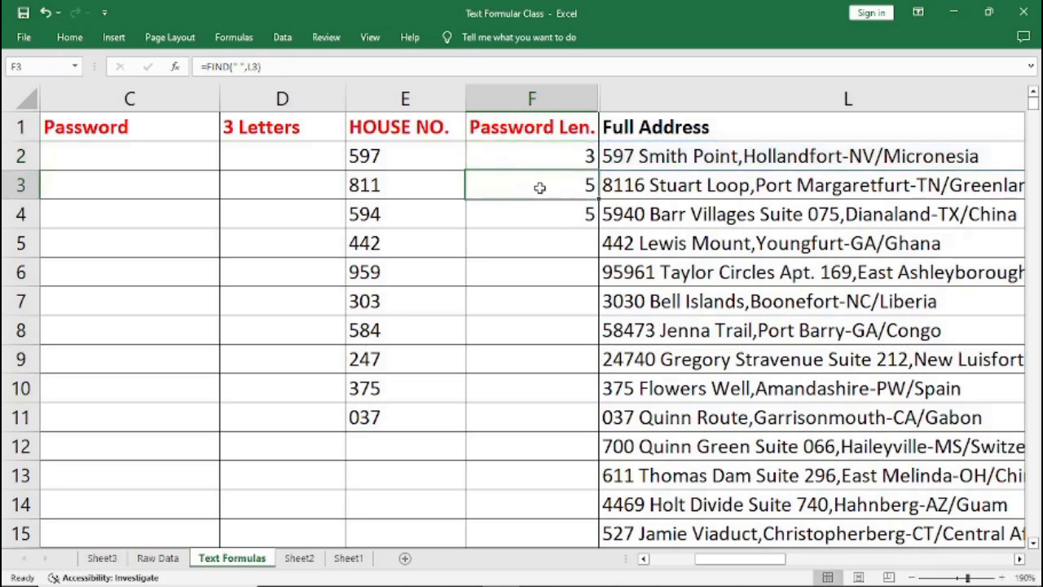
Fill the Password Len. formula down through row 11.
click(568, 152)
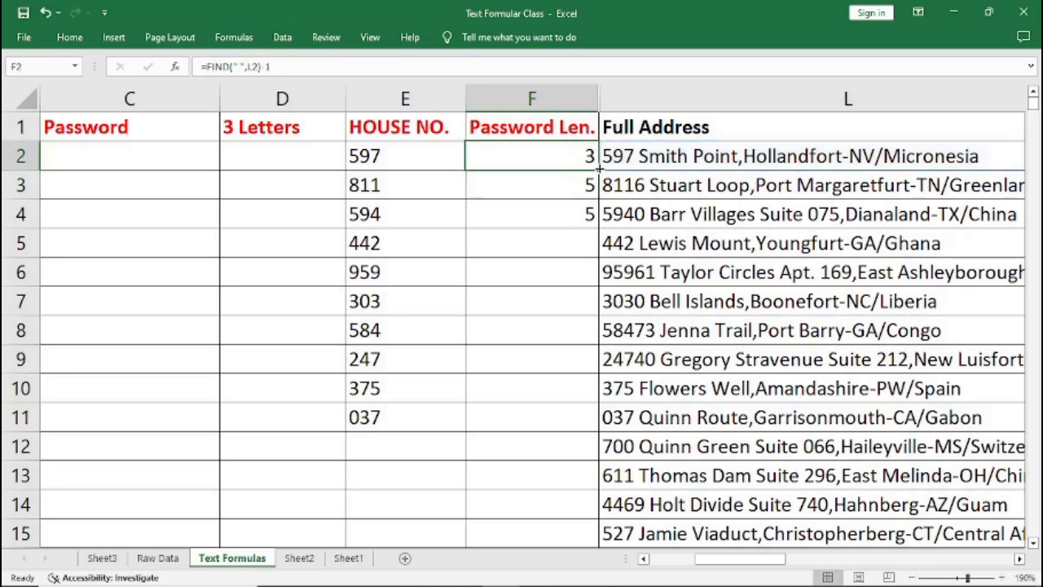
drag(600, 169, 572, 419)
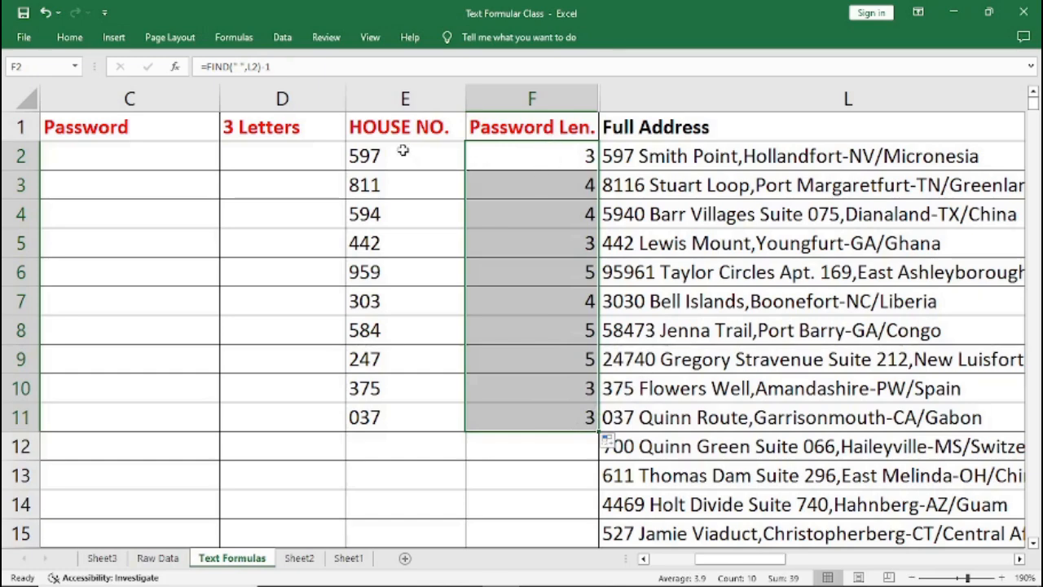
click(548, 160)
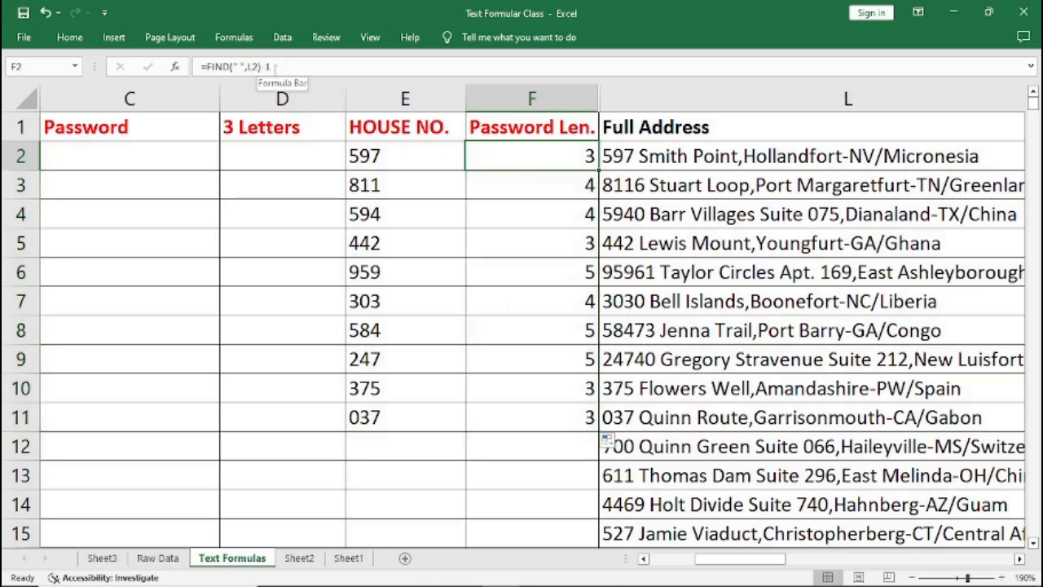
Compare the HOUSE NO. formula with the FIND expression in the Password Len. formula.
click(381, 158)
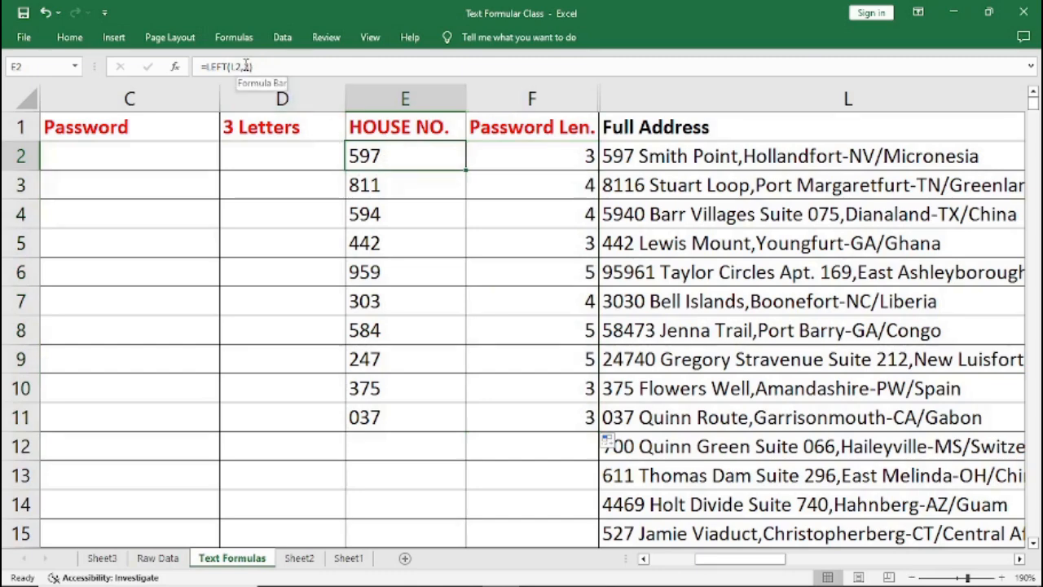
click(553, 164)
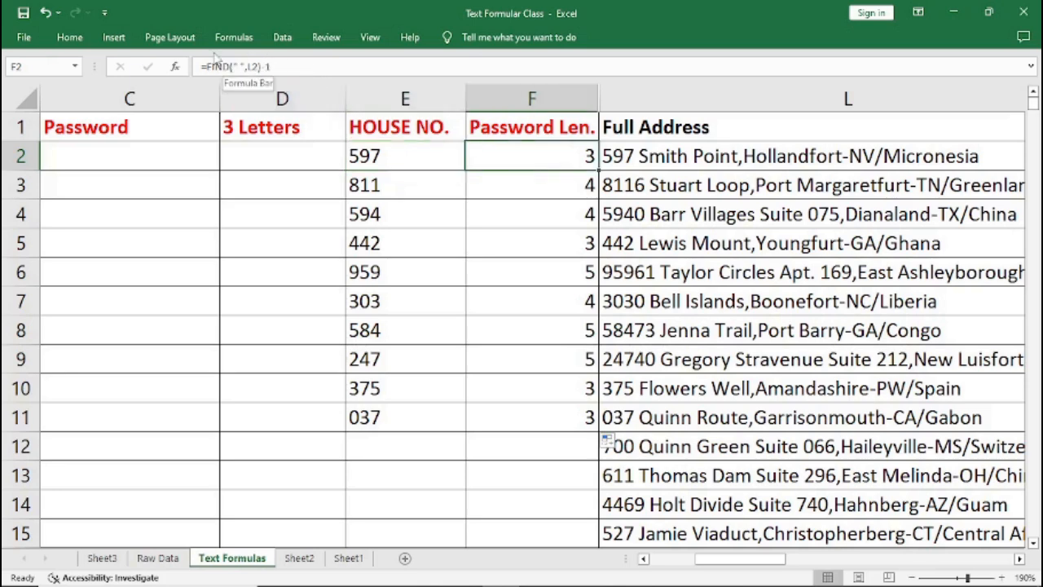
drag(283, 66, 207, 76)
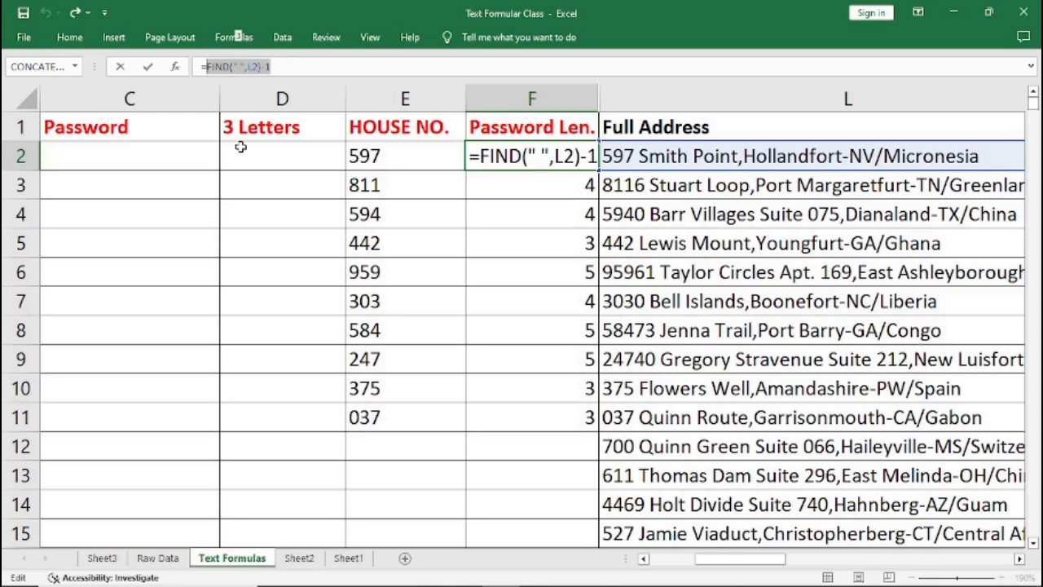
key(ctrl+Return)
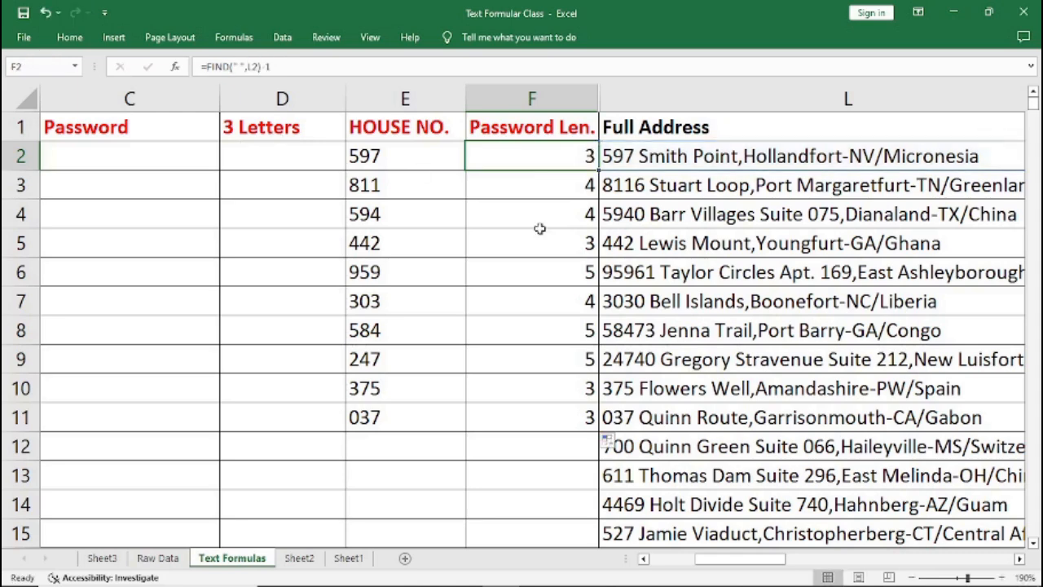
Replace the first HOUSE NO. formula with =LEFT(L2,(FIND(" ",L2)-1)).
click(387, 160)
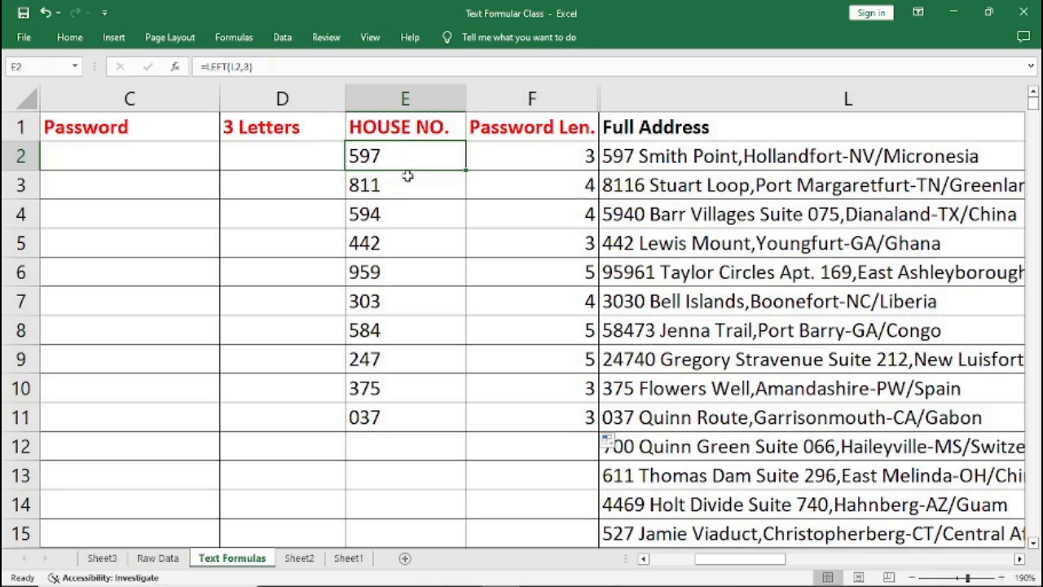
key(Delete)
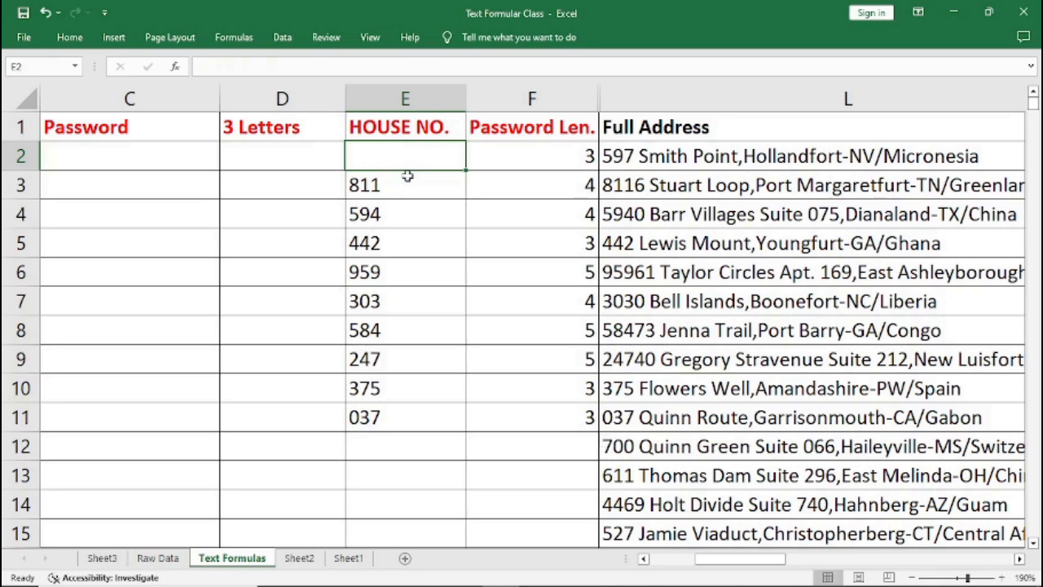
text(=)
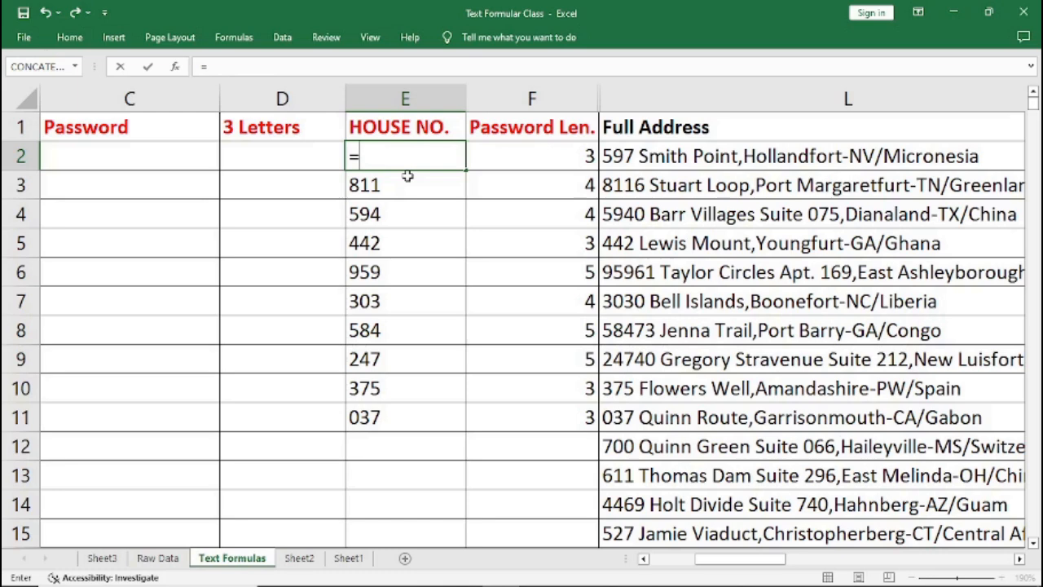
text(LEFT)
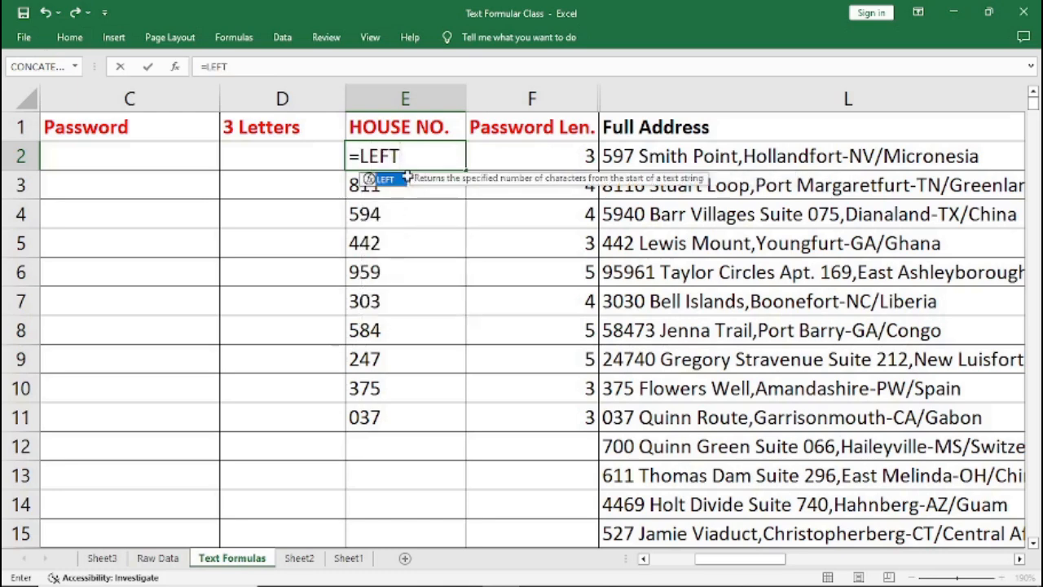
text(()
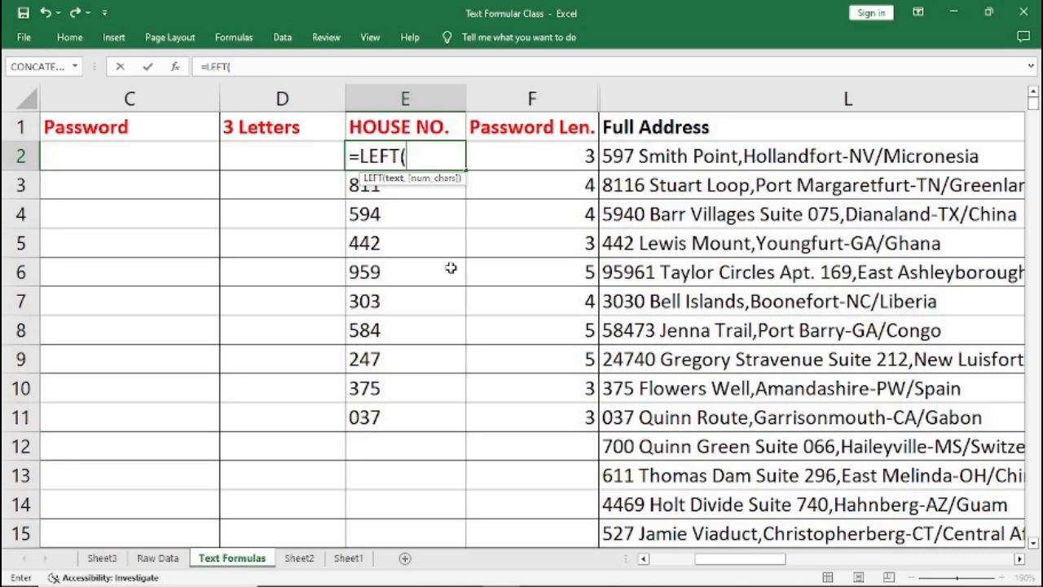
text(L)
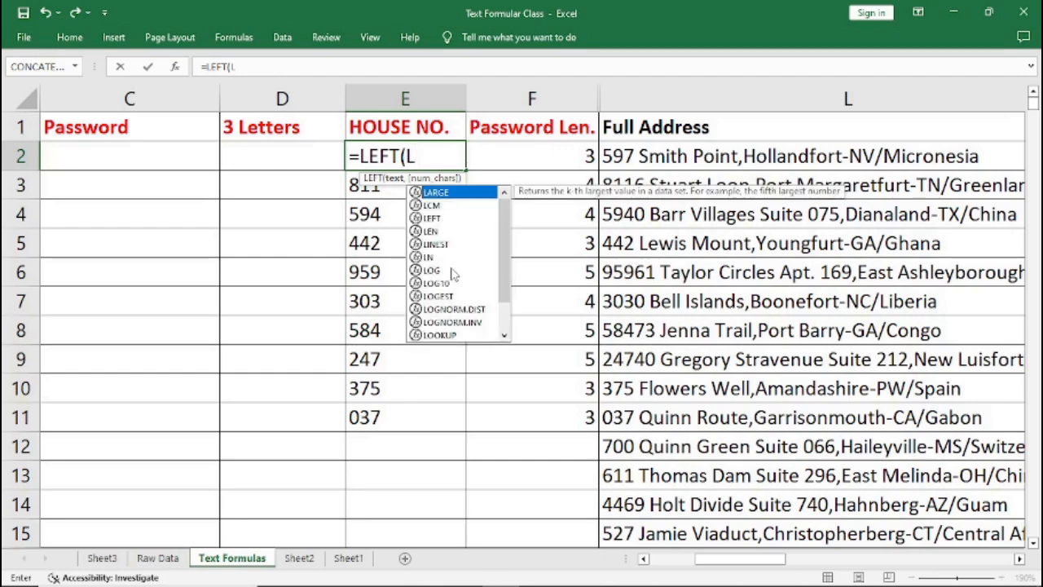
text(2,()
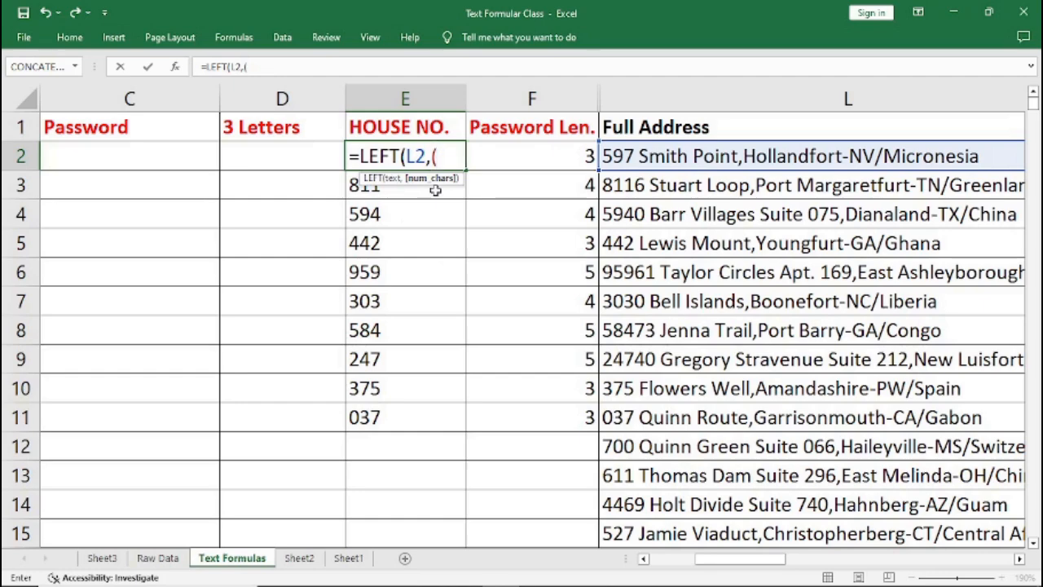
text()))
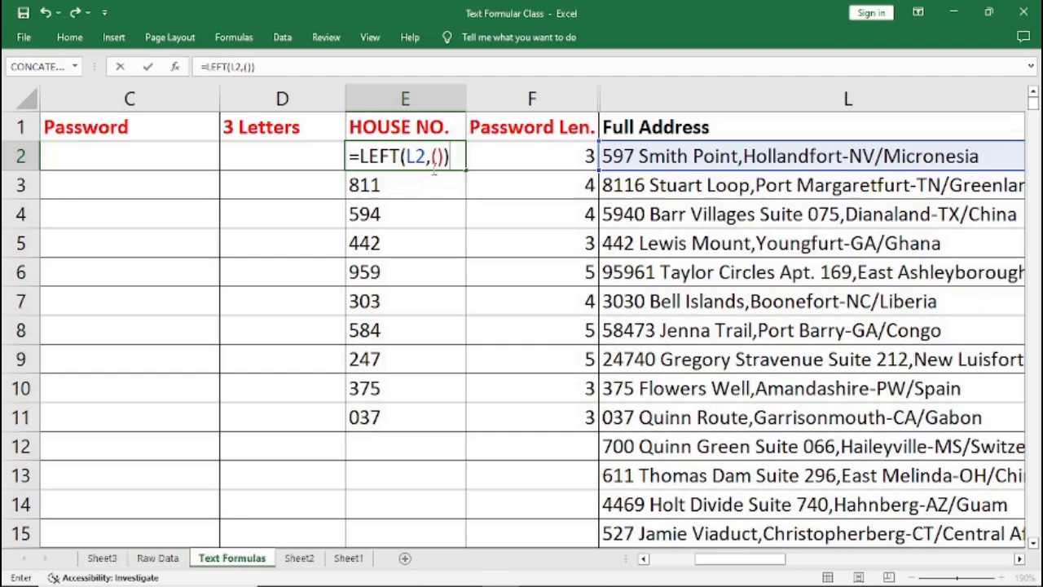
click(439, 155)
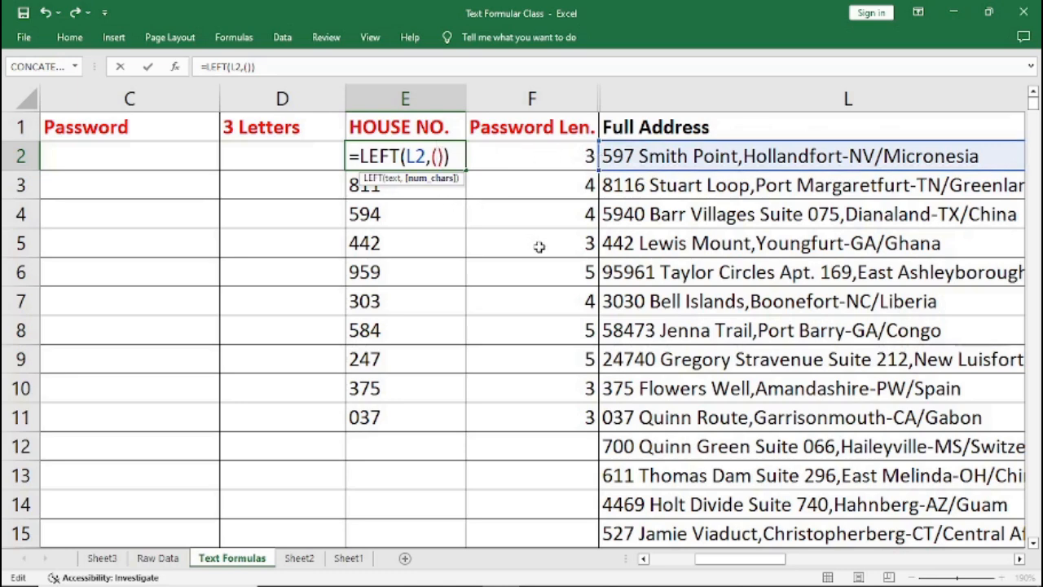
text(FIND(" ",L2)-1)
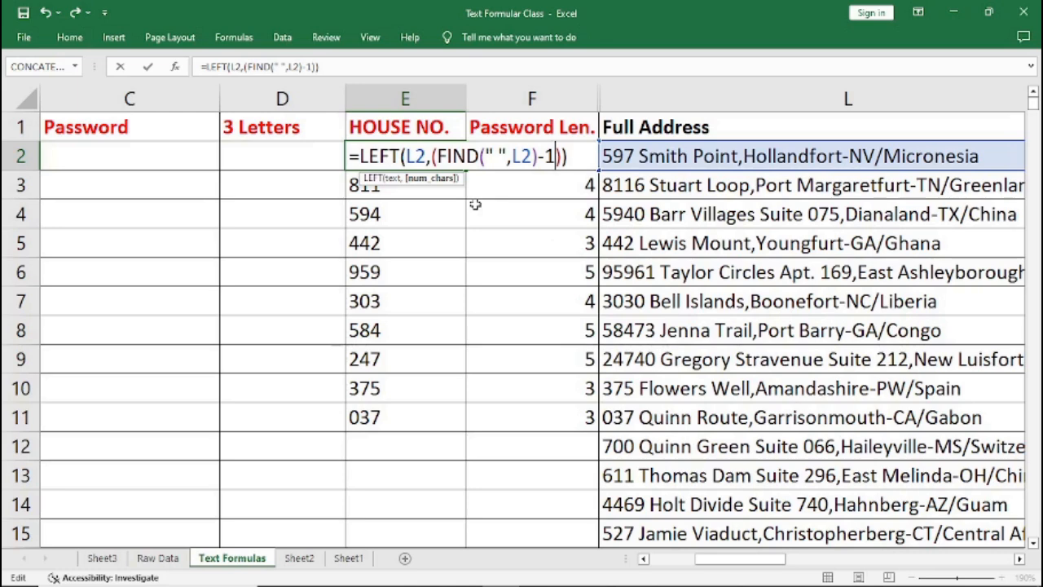
drag(433, 156, 565, 157)
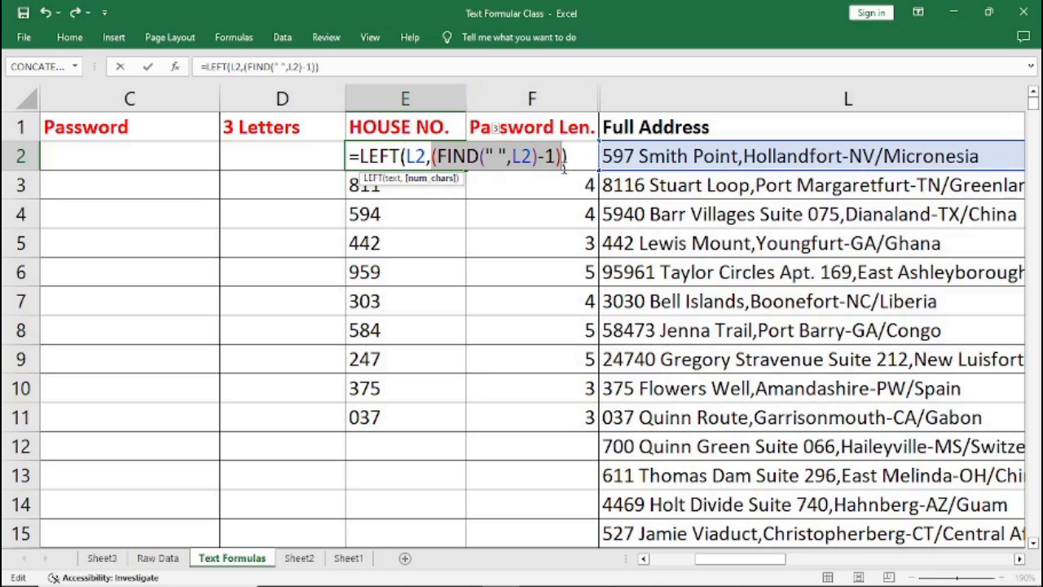
key(Return)
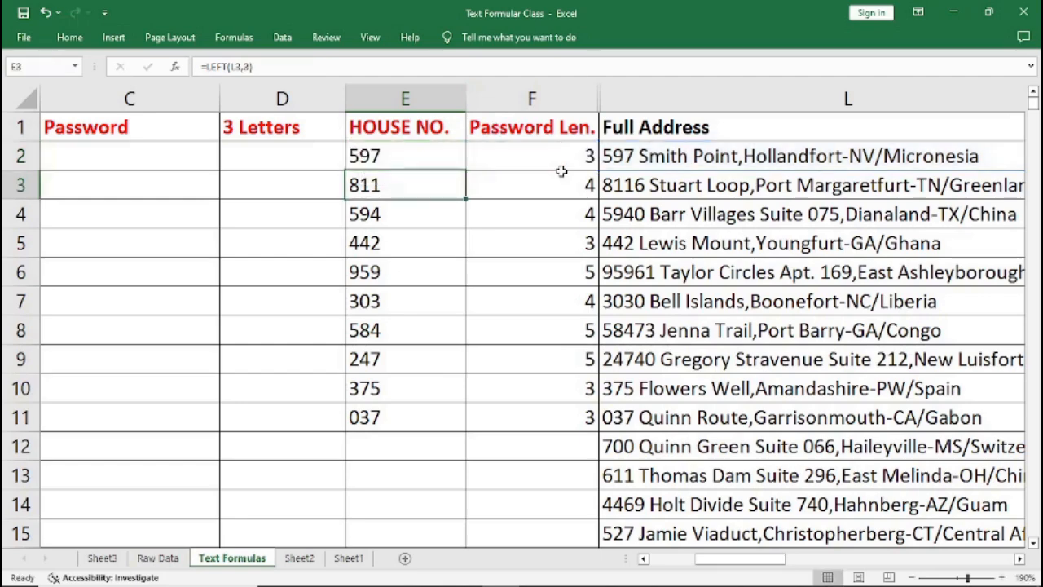
Fill the new HOUSE NO. formula down through row 17.
click(404, 158)
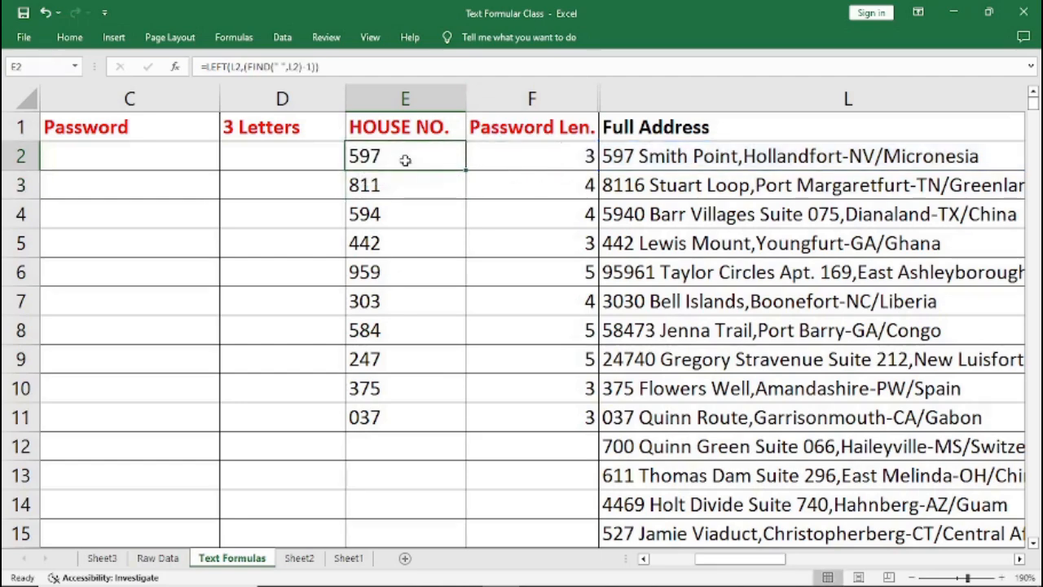
mouse_move(469, 172)
mouse_down()
mouse_move(465, 577)
mouse_move(466, 468)
mouse_up()
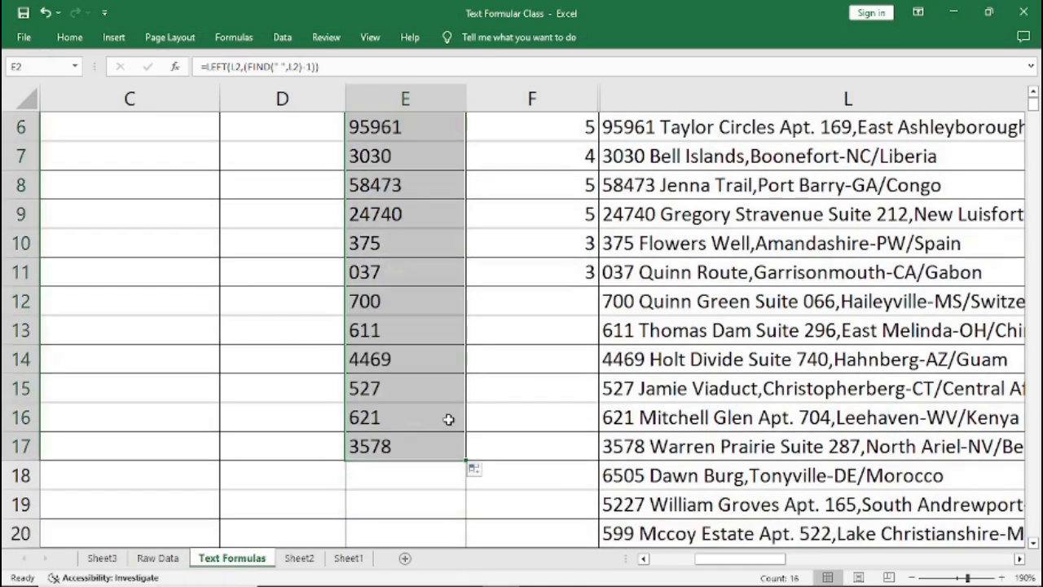
scroll(449, 416, up, 2)
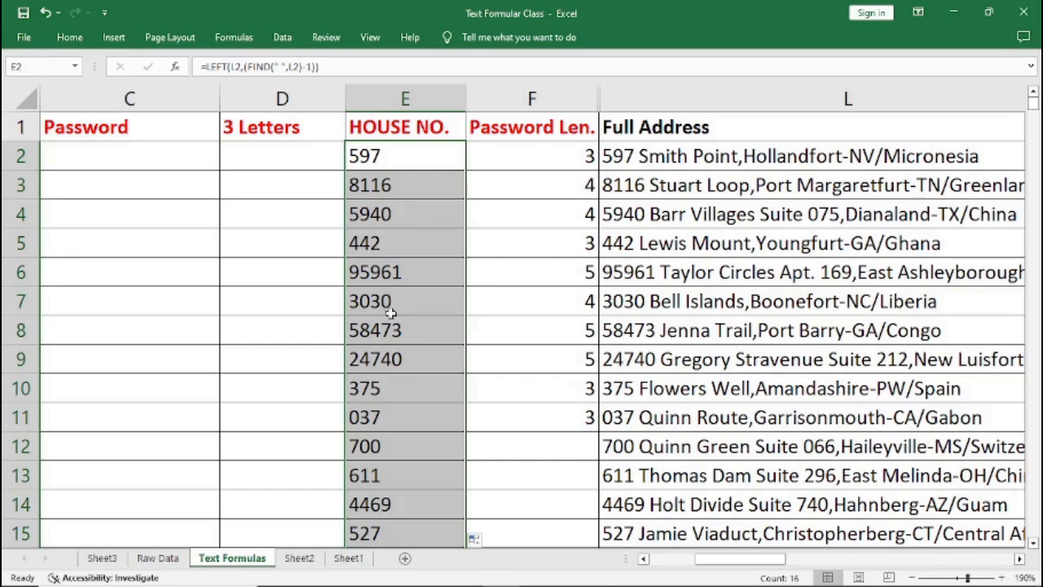
Enter =LEFT(B2,3) in the first 3 Letters cell to take the username's first three characters.
click(246, 158)
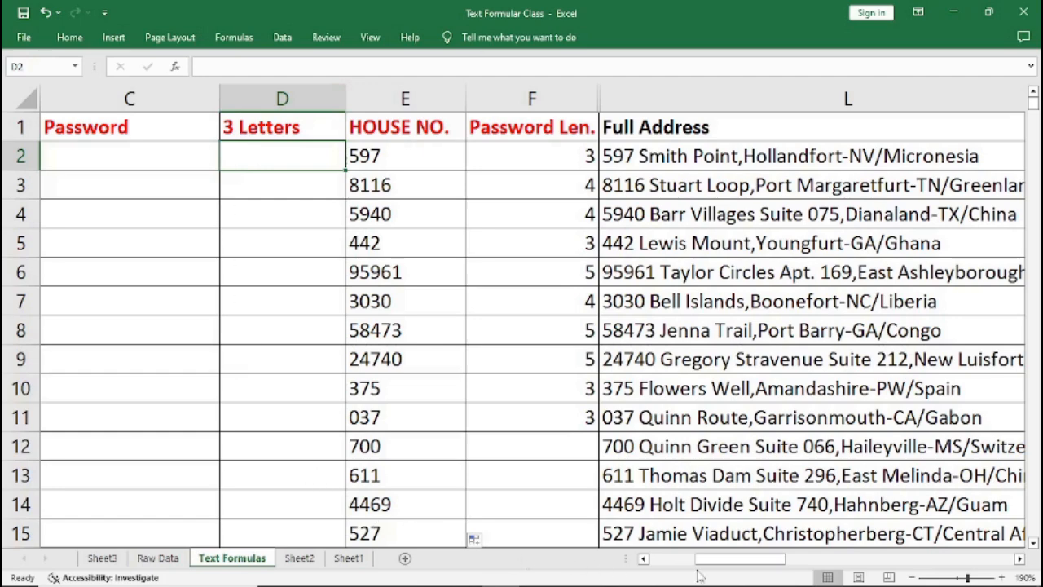
click(643, 559)
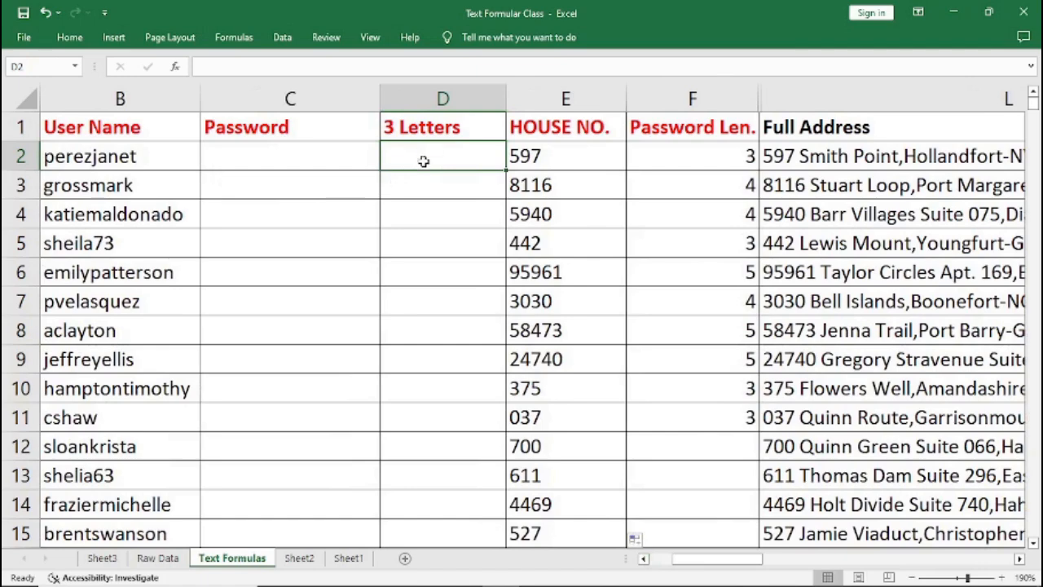
text(=)
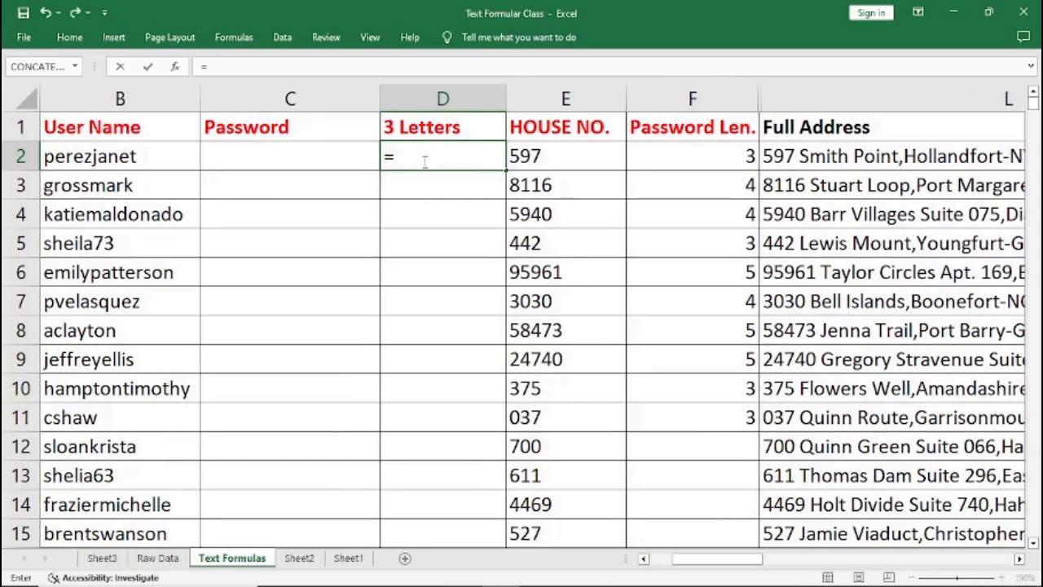
text(LEFT)
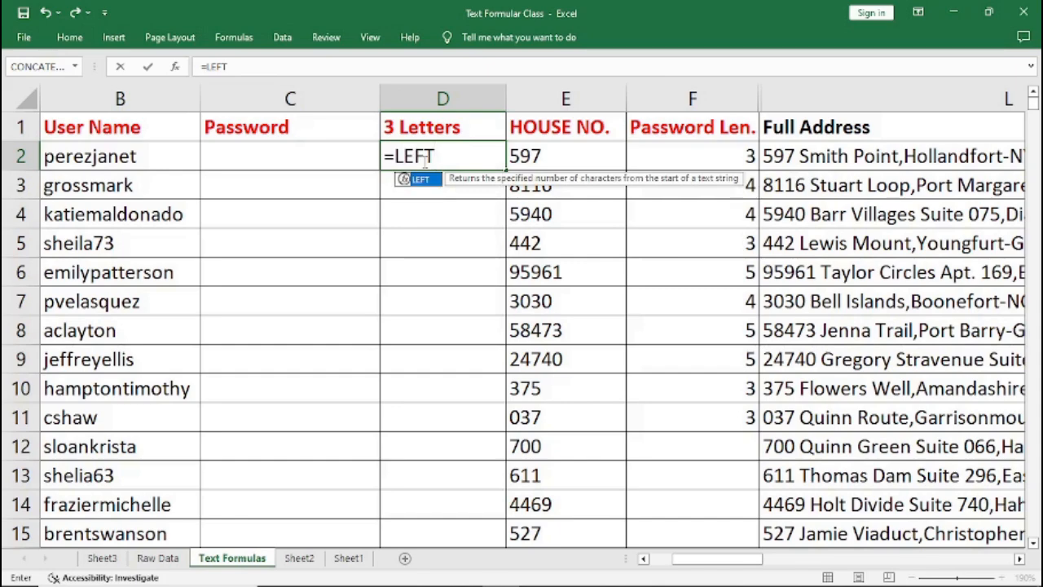
text(()
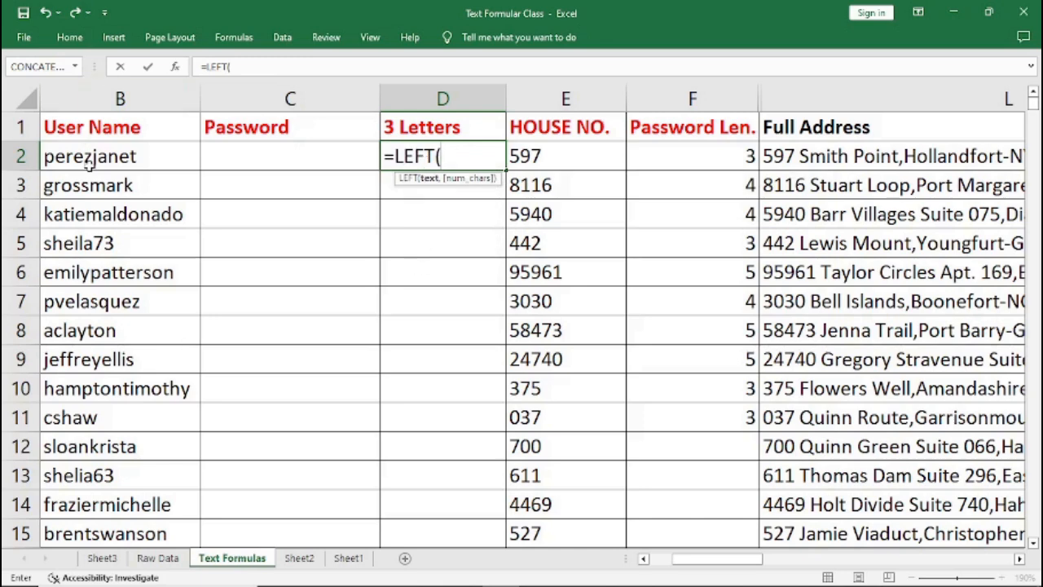
text(B2)
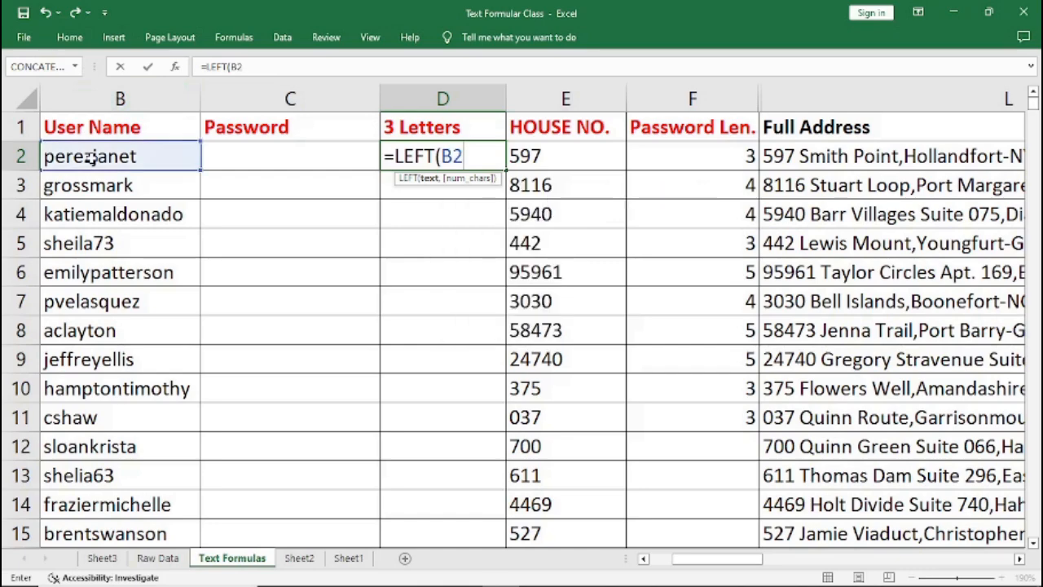
text(,3)
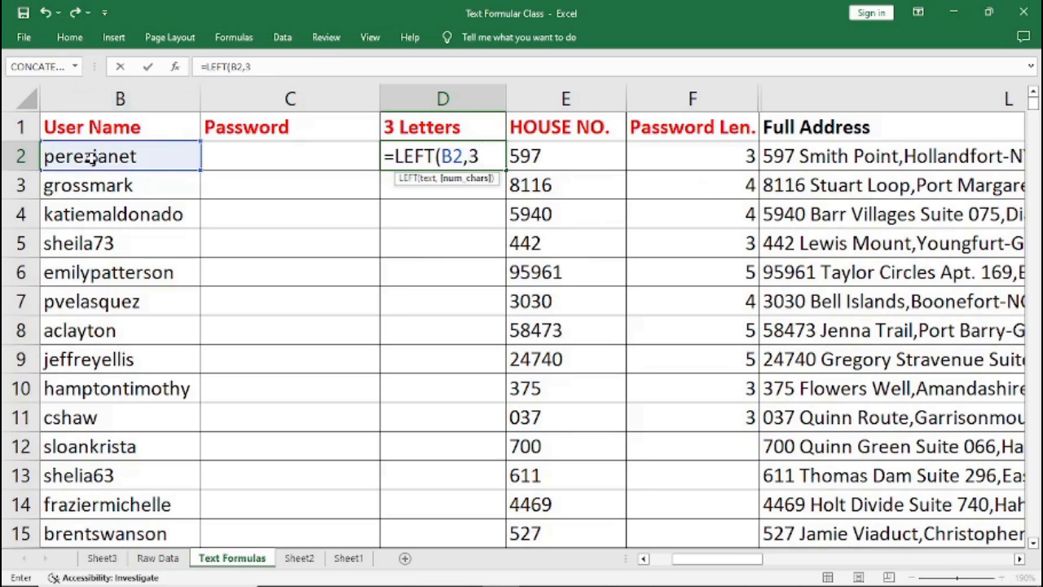
text())
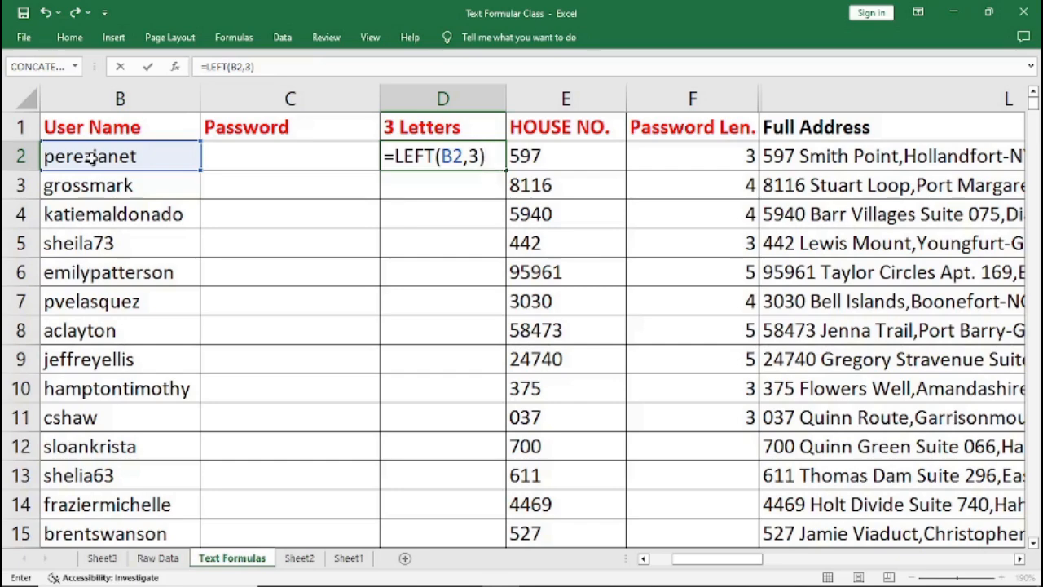
key(Return)
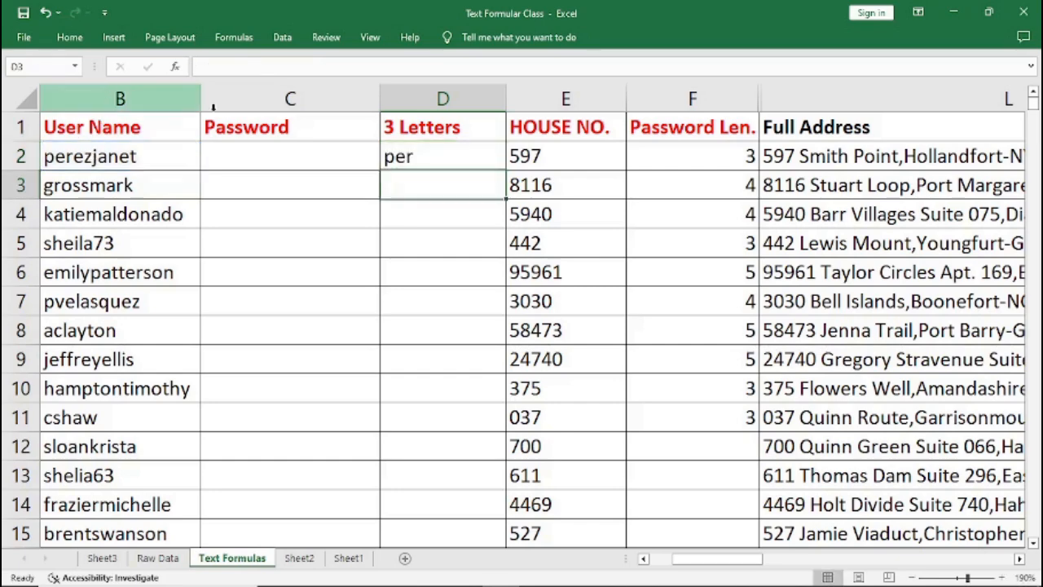
Fill the 3 Letters formula down through row 15.
click(399, 158)
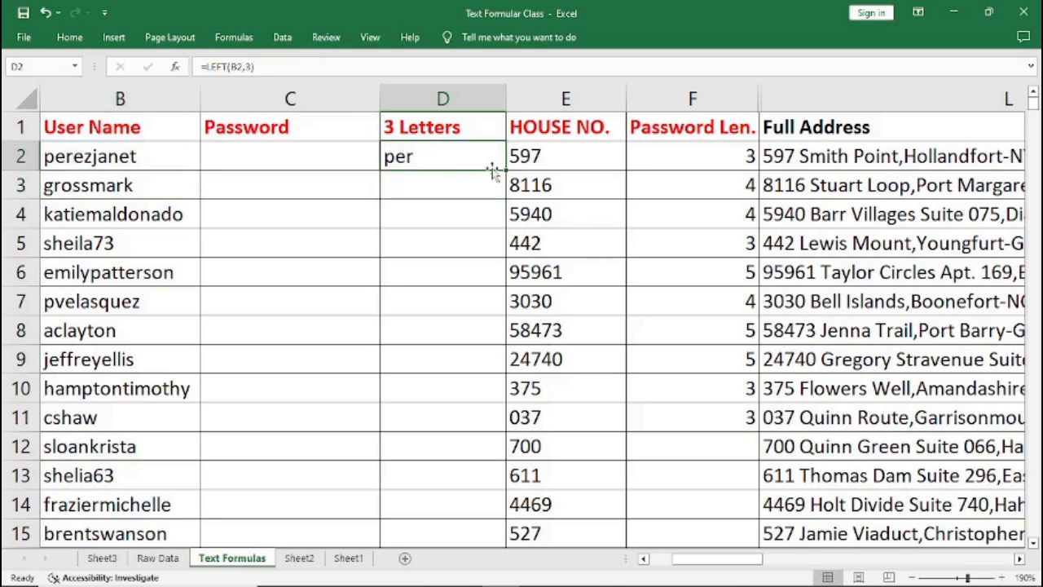
drag(505, 171, 488, 542)
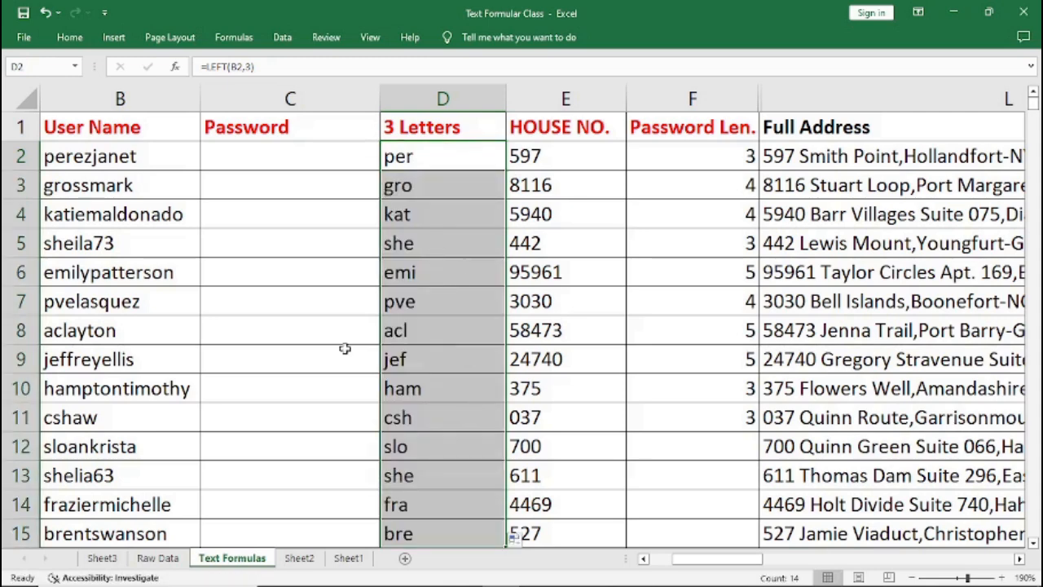
Review the password task description on Sheet3, then return to the Text Formulas sheet.
click(103, 560)
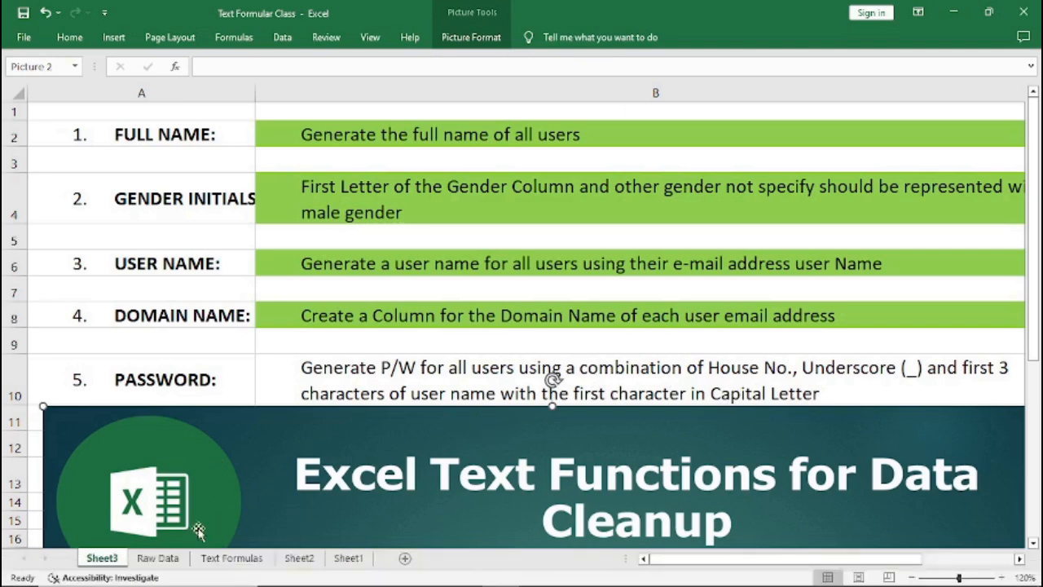
click(231, 558)
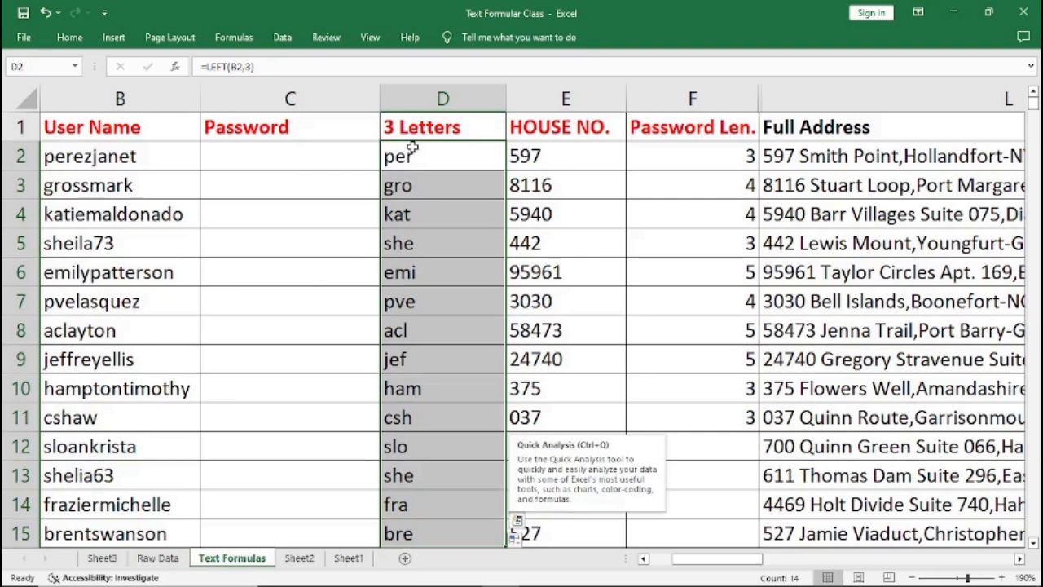
click(254, 156)
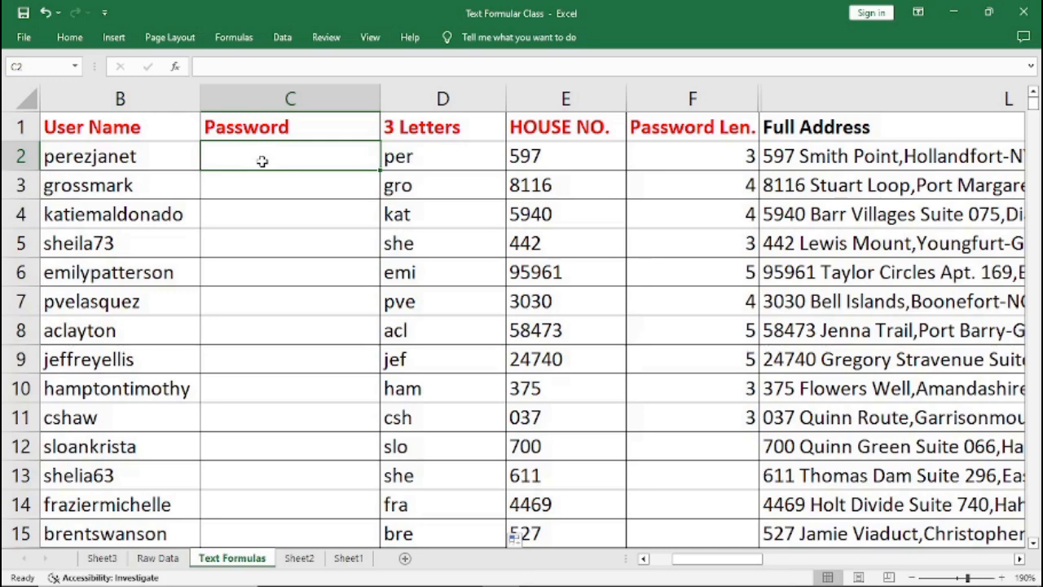
click(415, 158)
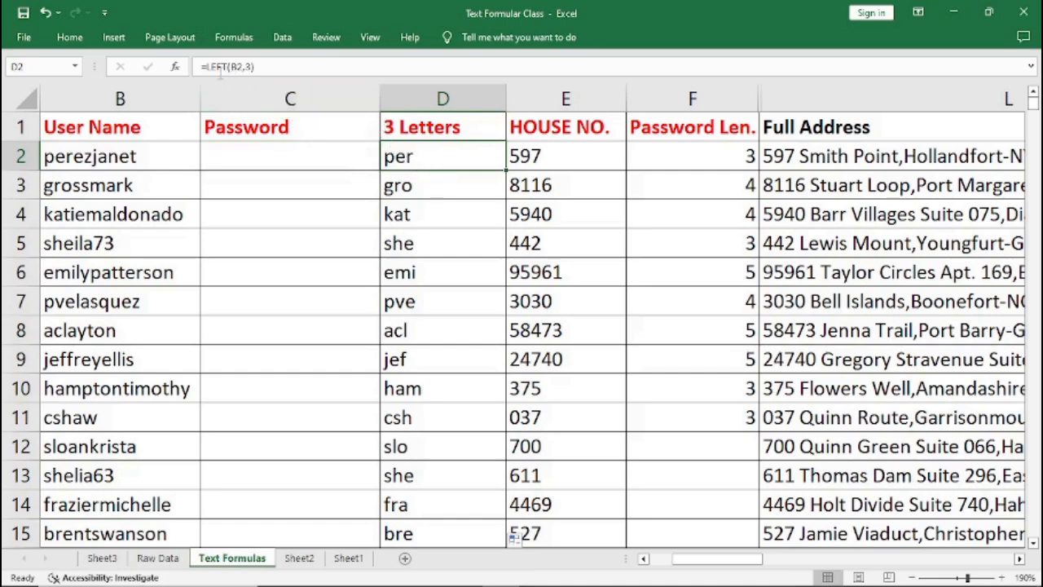
click(234, 155)
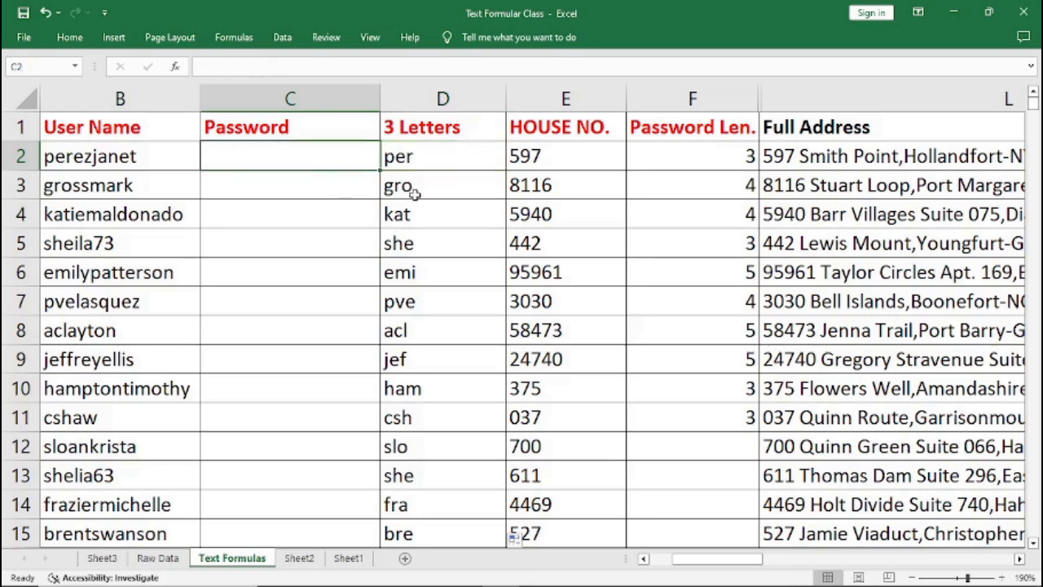
Enter =PROPER(LEFT(B2,3)) in the first Password cell to get the username's first three letters capitalised.
text(=P)
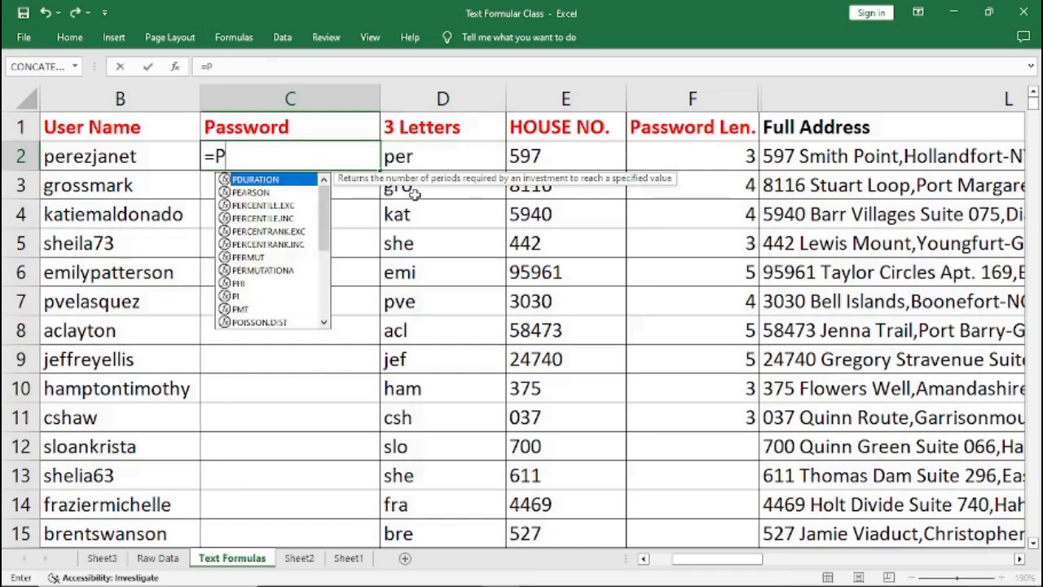
text(ROPER)
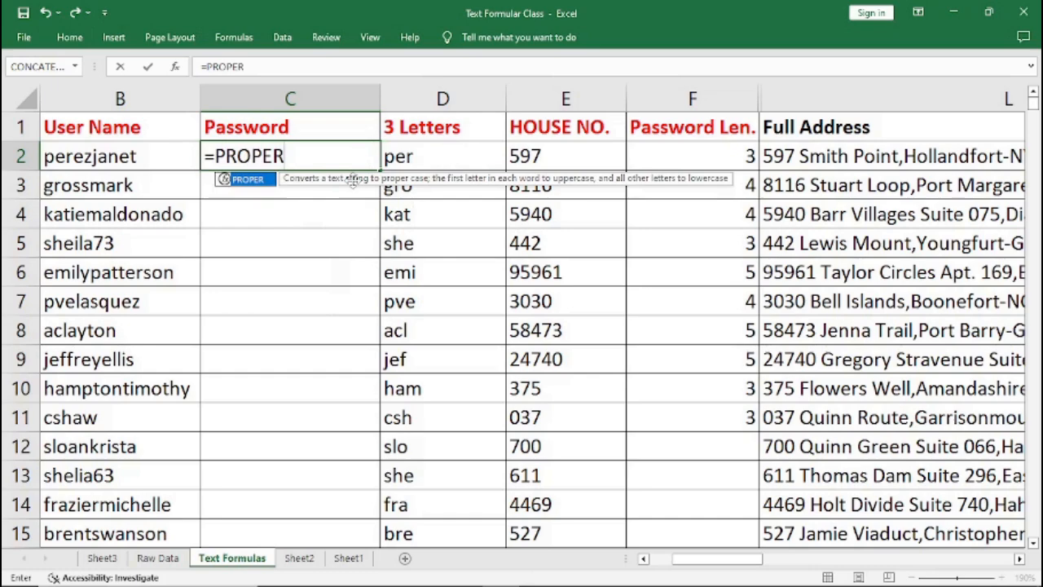
text(()
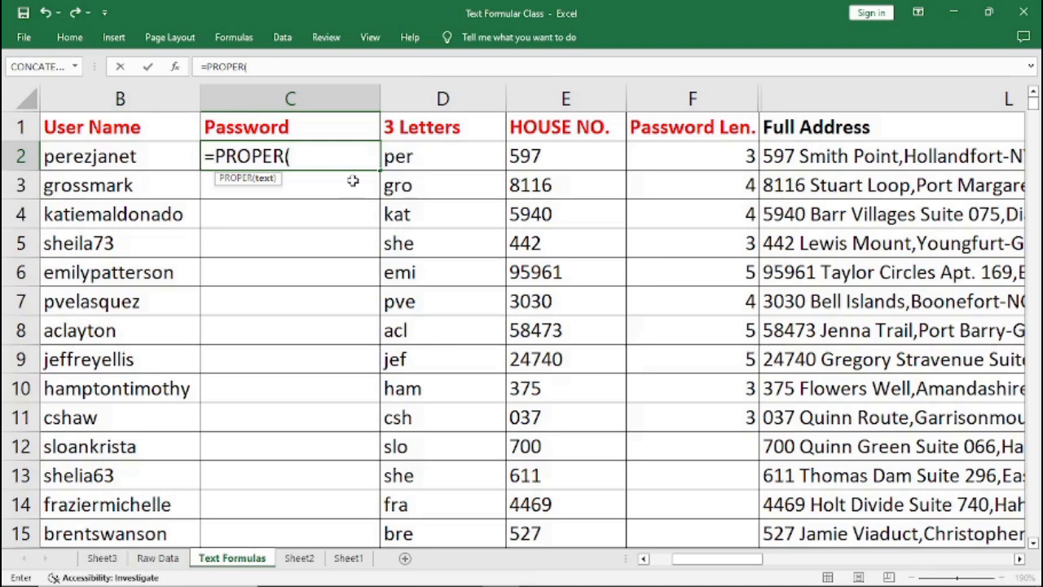
text())
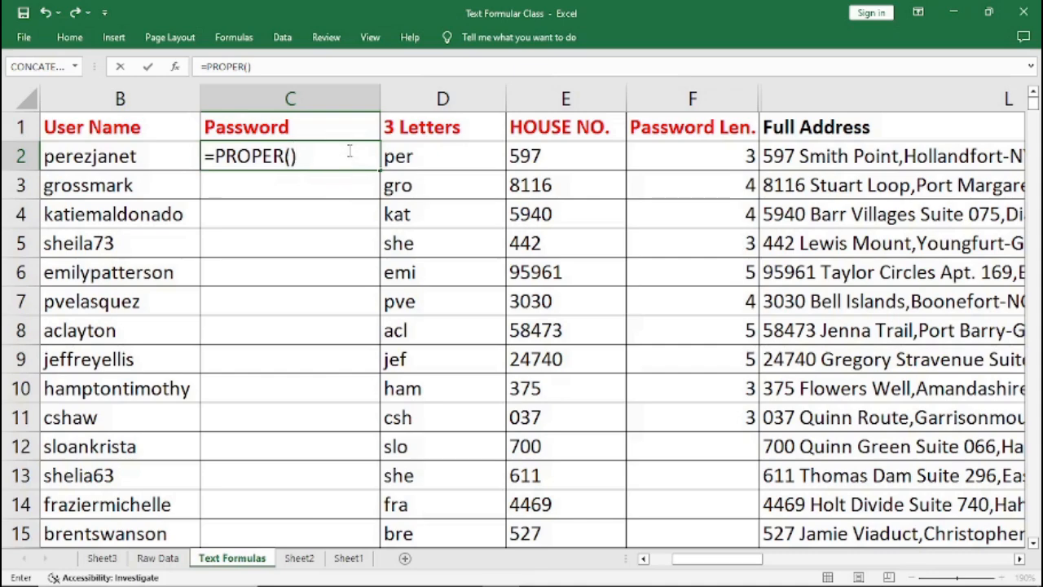
click(290, 156)
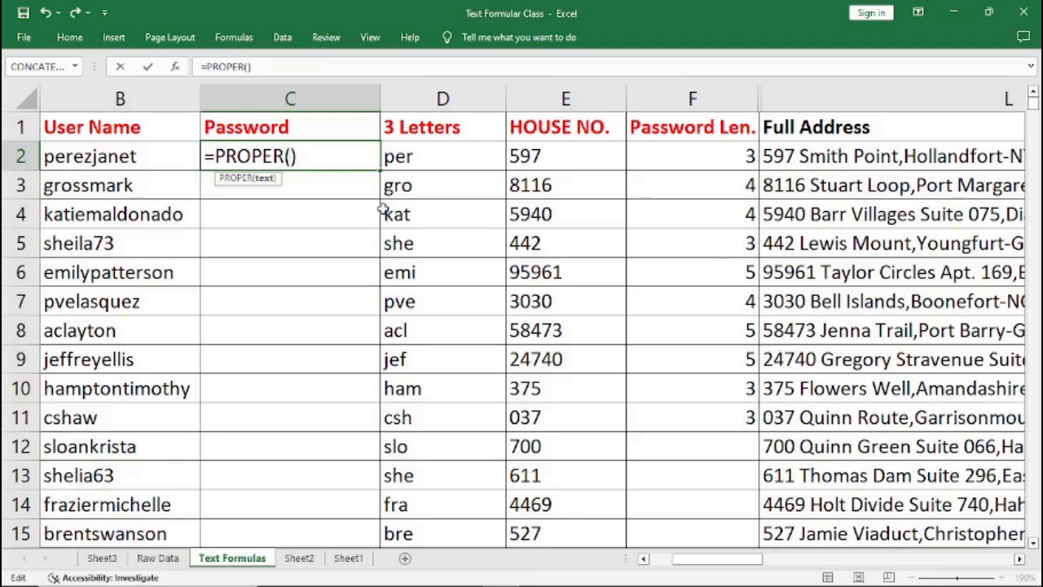
text(L)
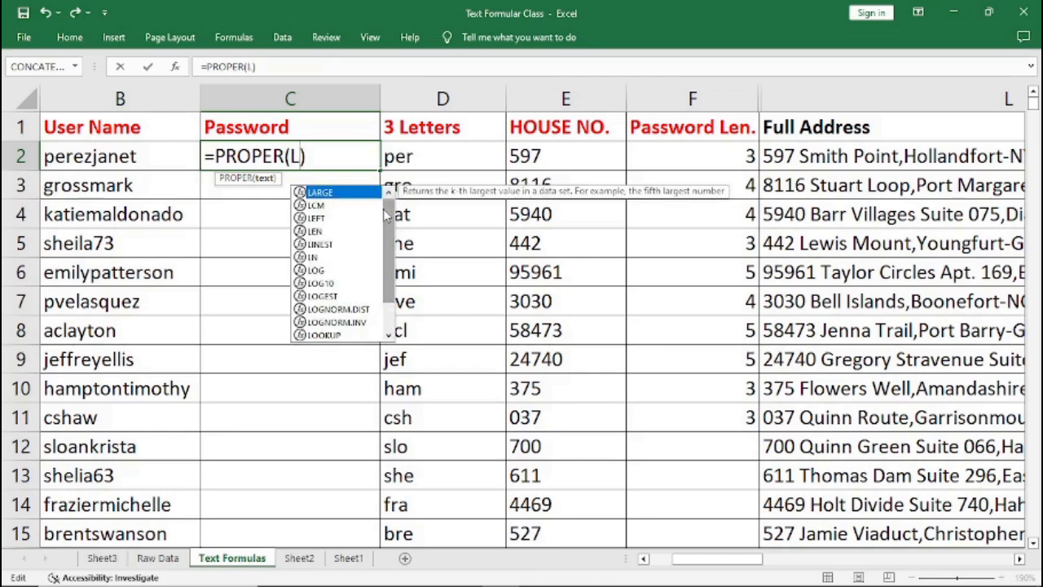
text(EFT)
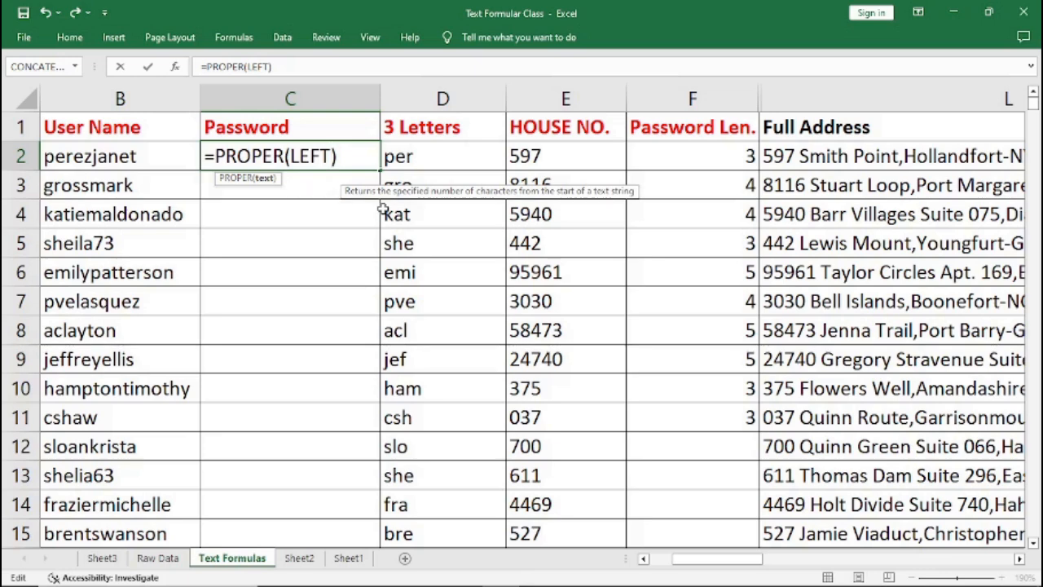
text(()
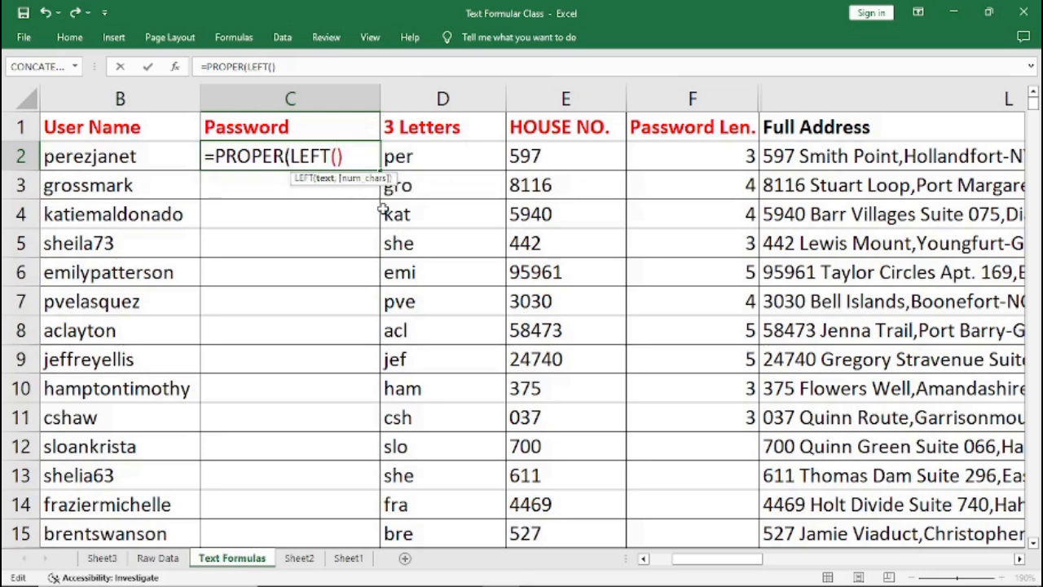
text(B2)
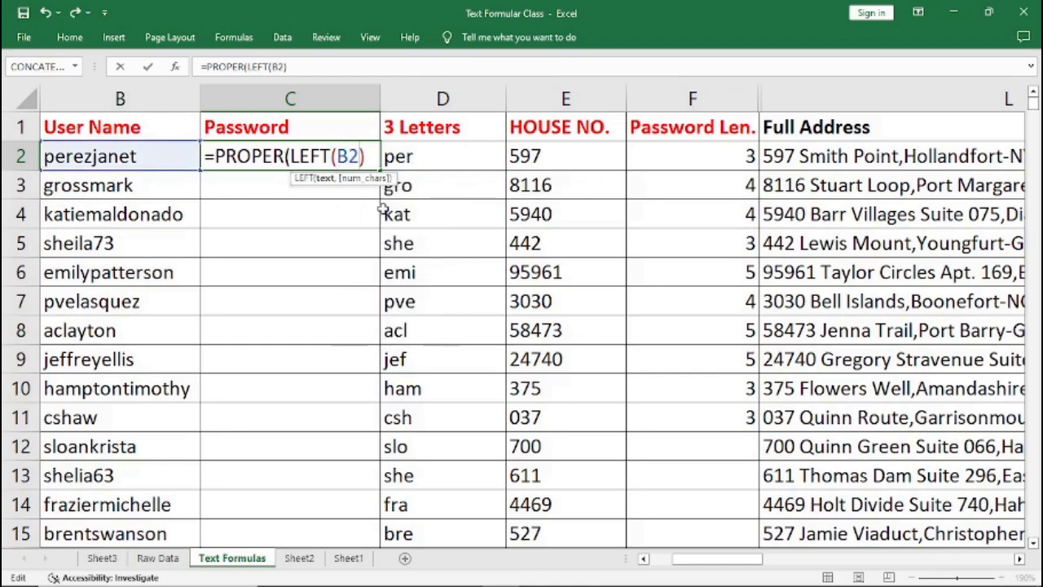
text(,)
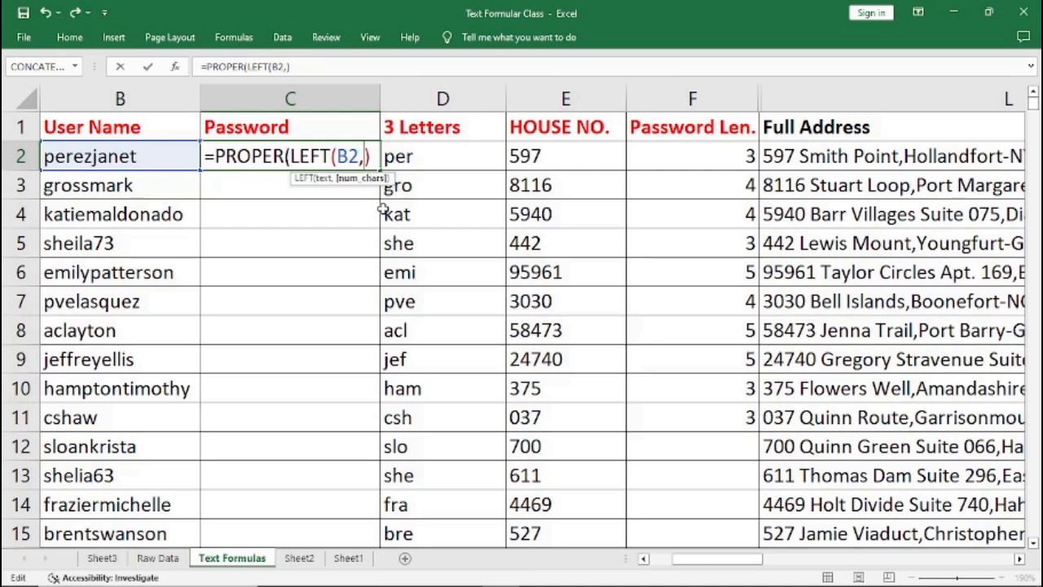
text(3)
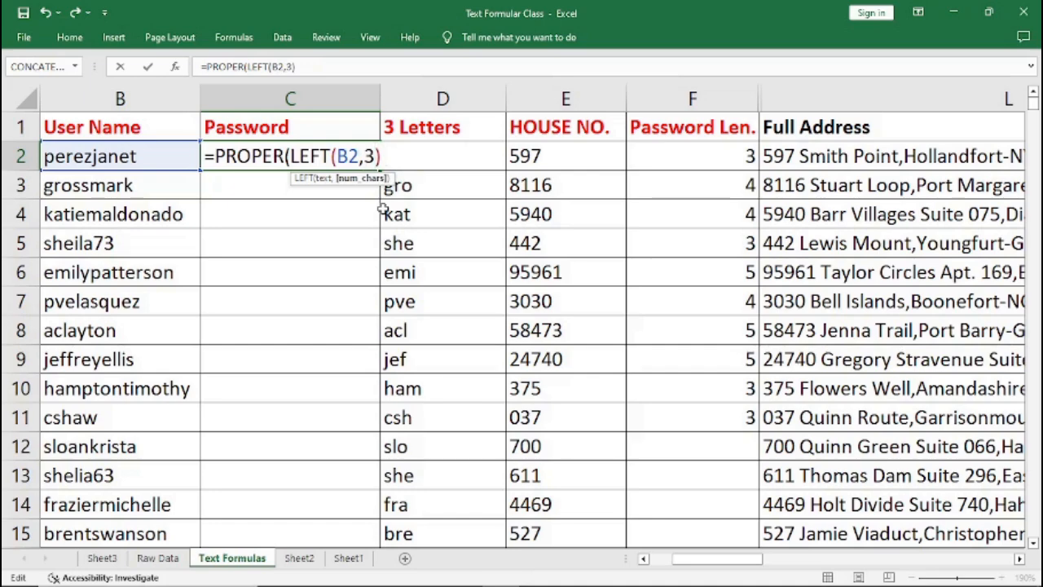
text())
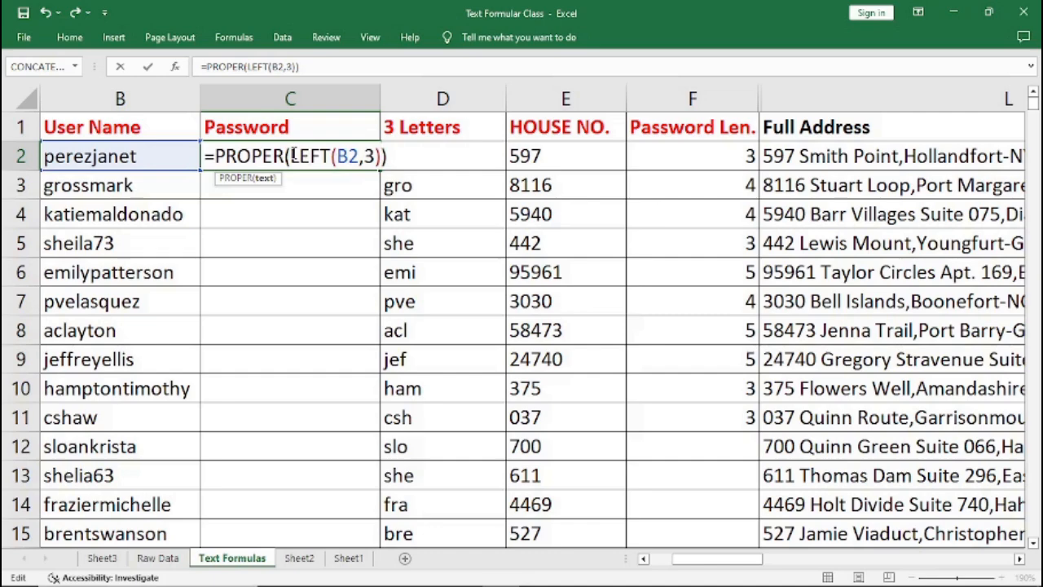
drag(289, 155, 388, 156)
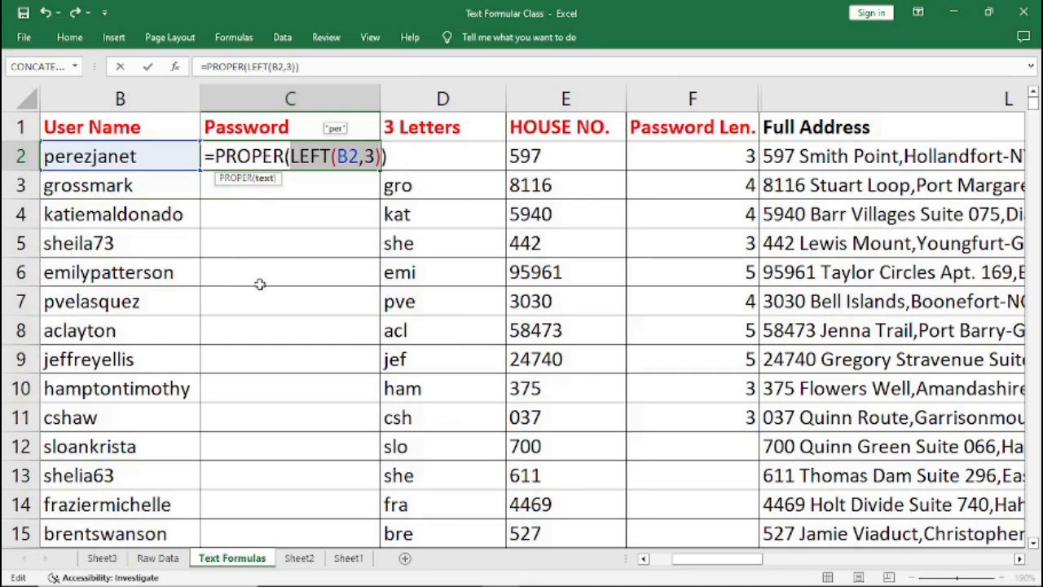
key(Return)
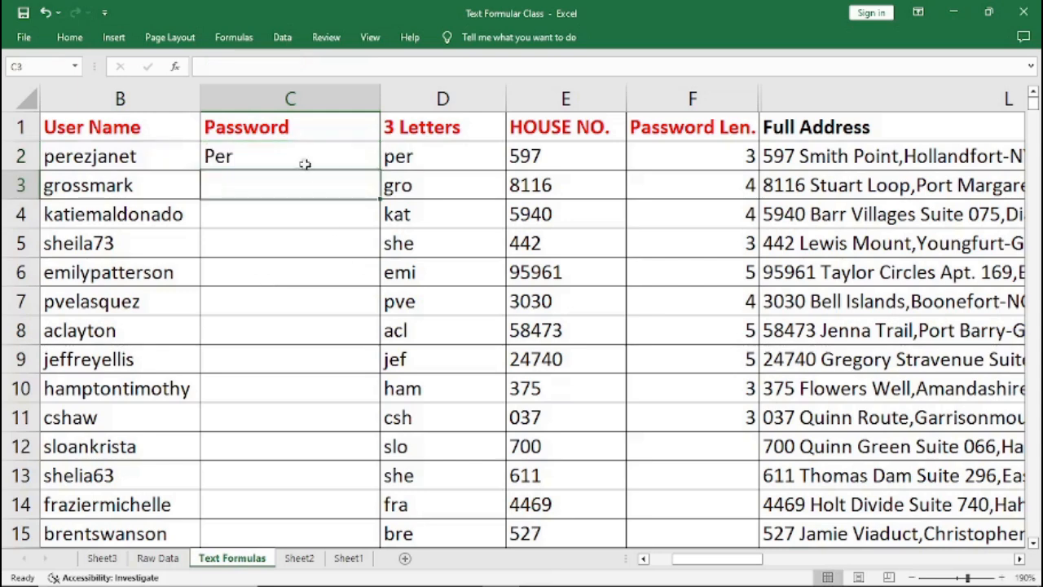
Fill the PROPER(LEFT) Password formula down through row 14.
click(303, 156)
drag(379, 169, 371, 511)
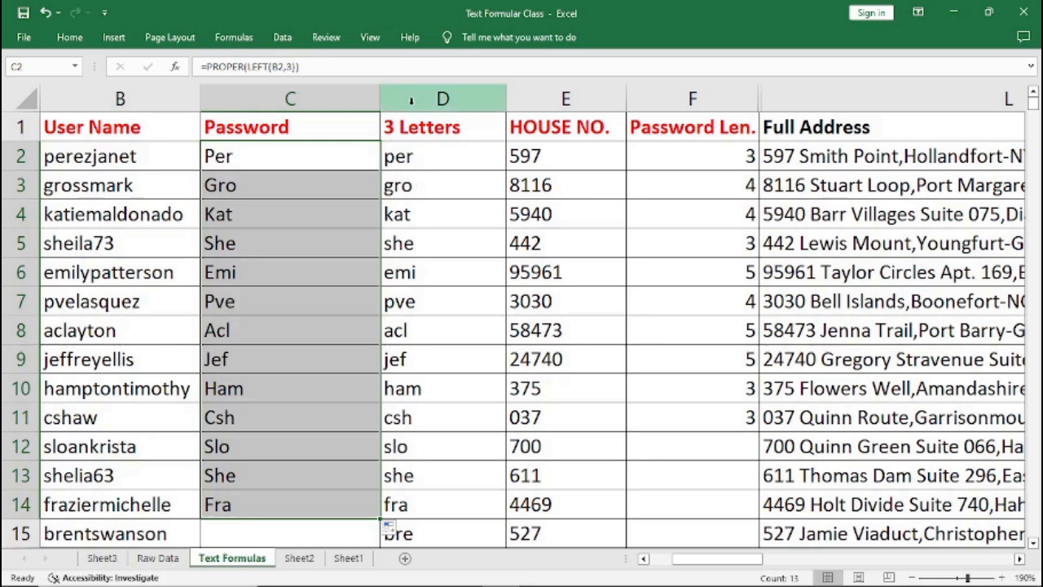
Insert a new empty column before the Password column and copy the Password header into its top cell.
click(276, 97)
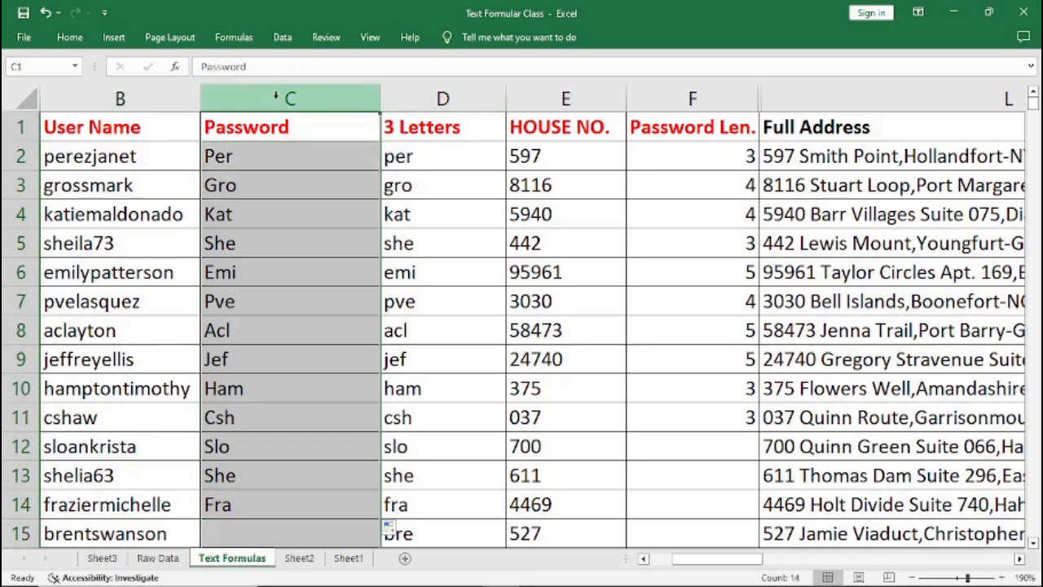
right_click(275, 98)
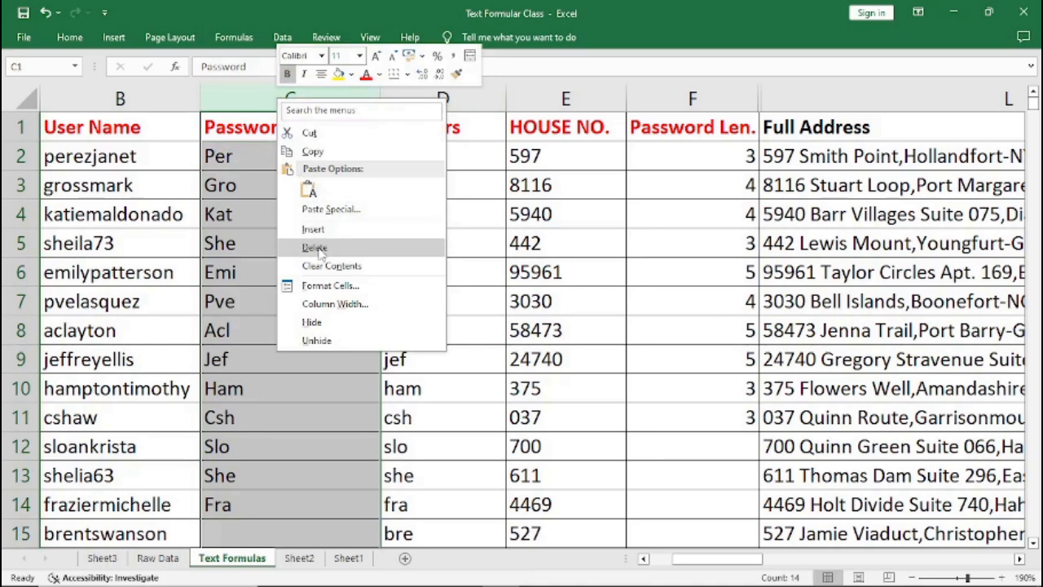
key(Escape)
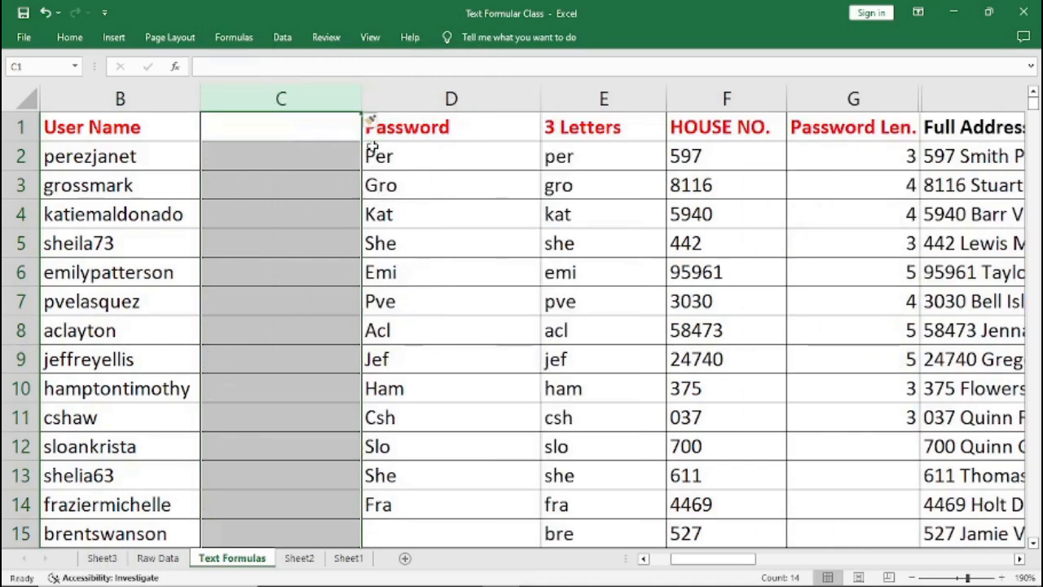
click(391, 127)
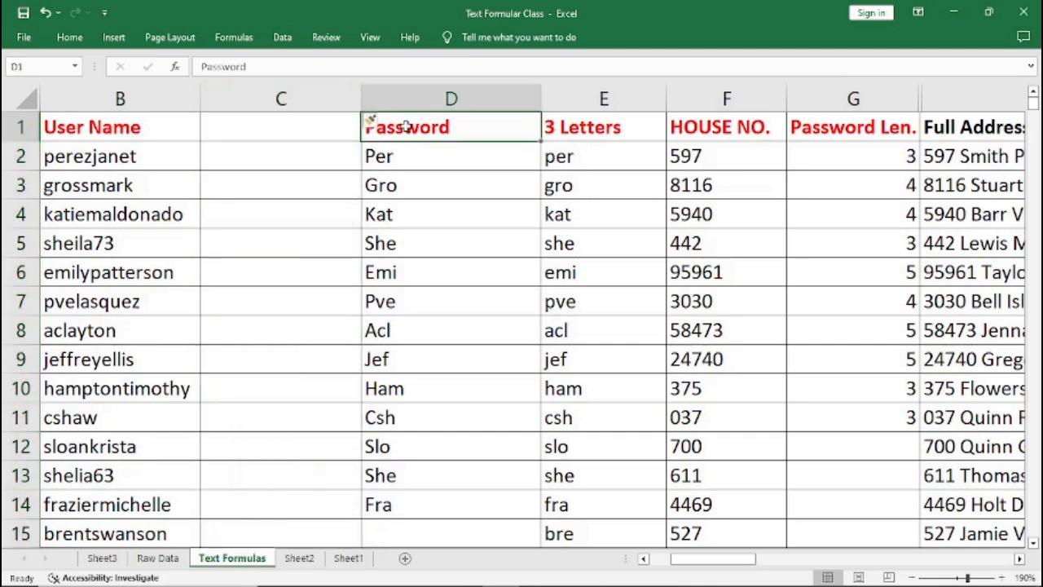
drag(542, 141, 249, 135)
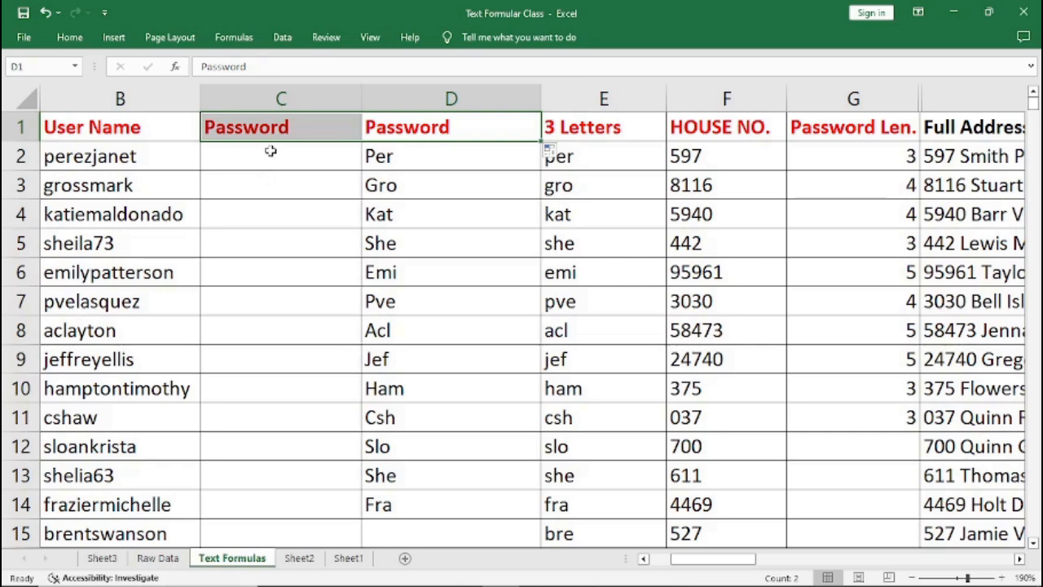
Enter =D2&"_"&F2 in the new Password cell to join the capitalised letters, an underscore and the house number.
click(270, 153)
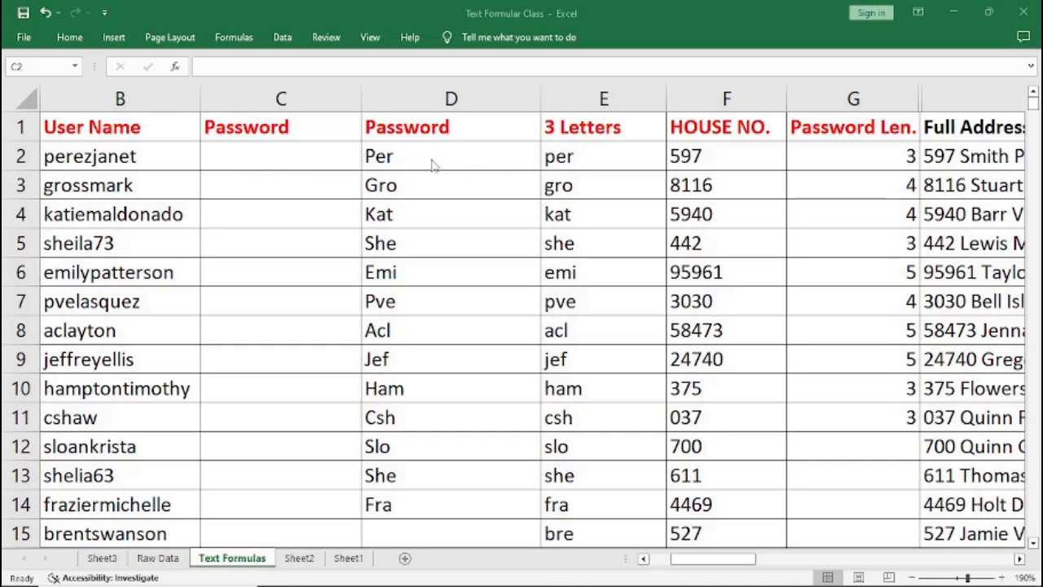
click(237, 156)
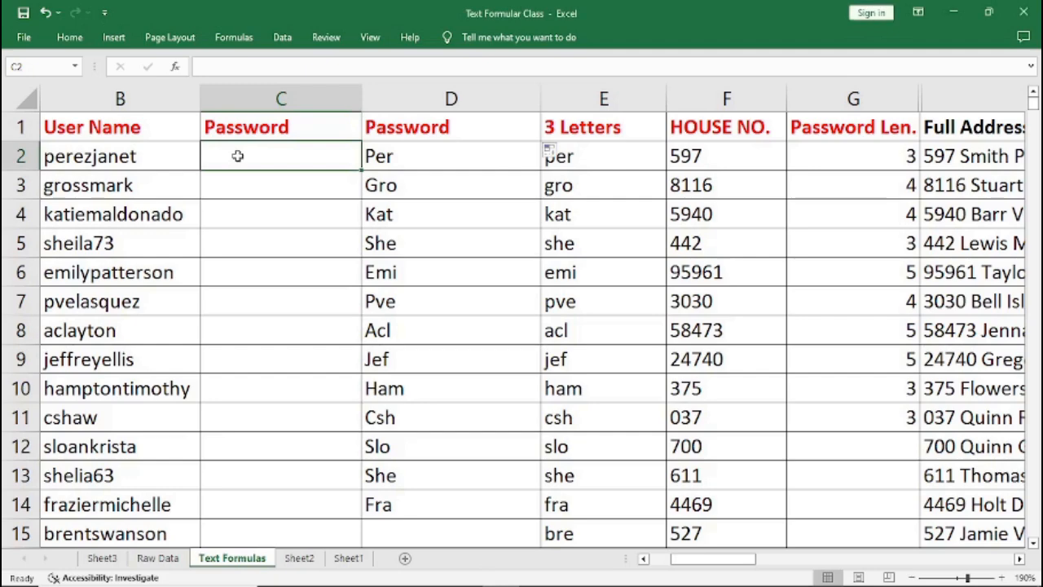
text(=)
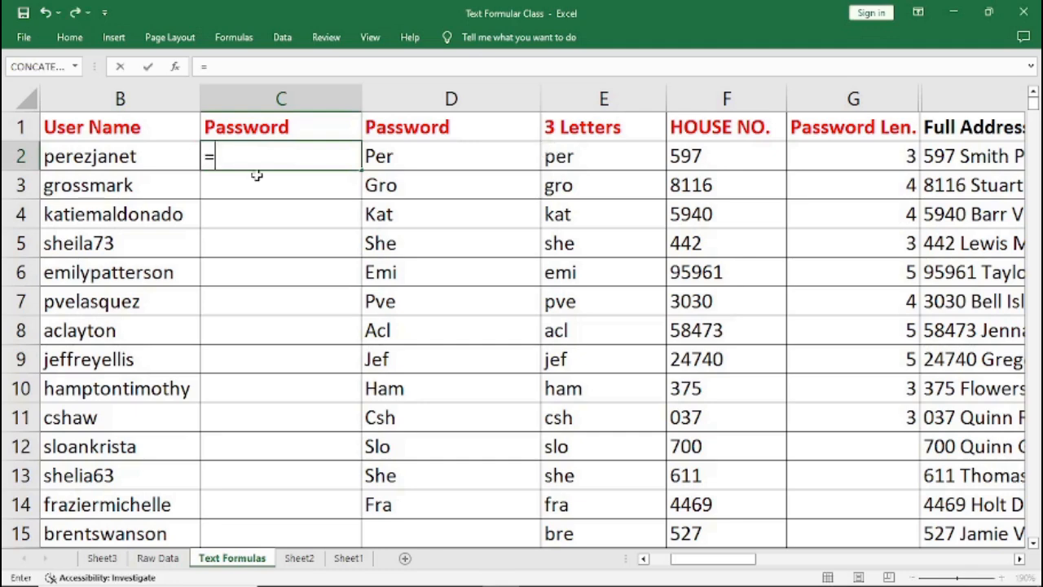
text(&)
key(BackSpace)
click(395, 159)
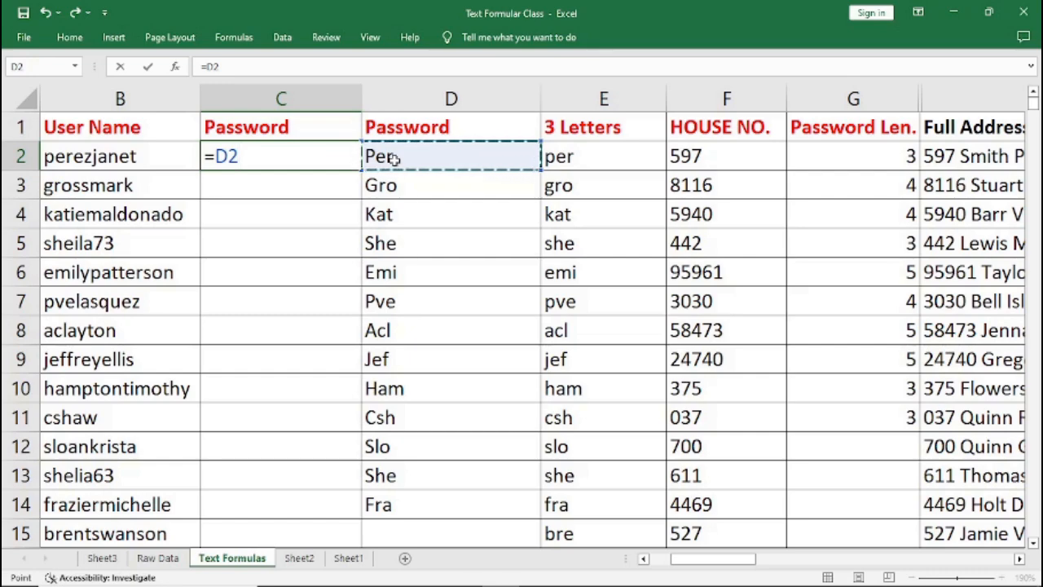
text(&)
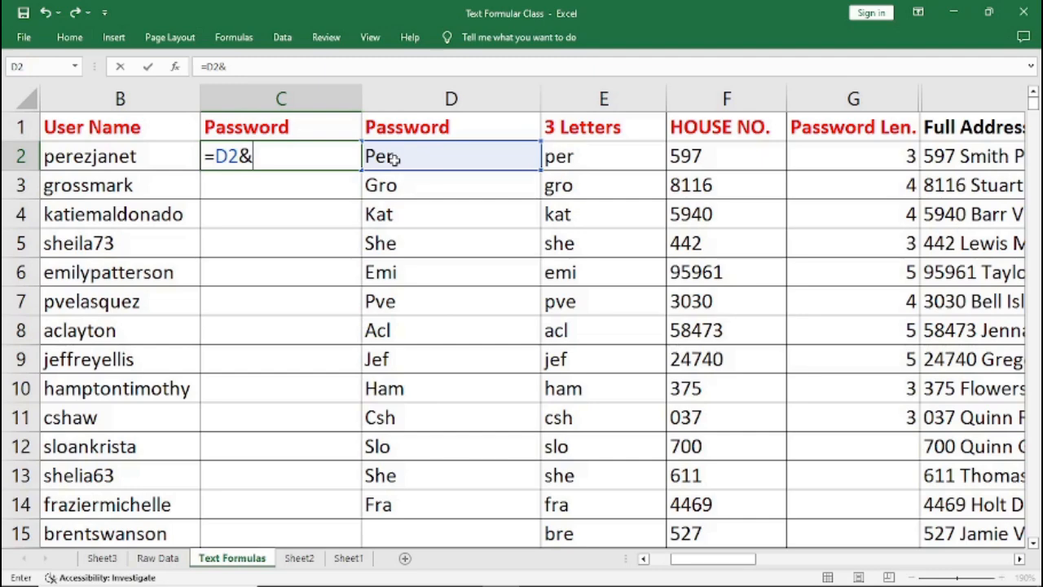
text("_"&)
click(701, 160)
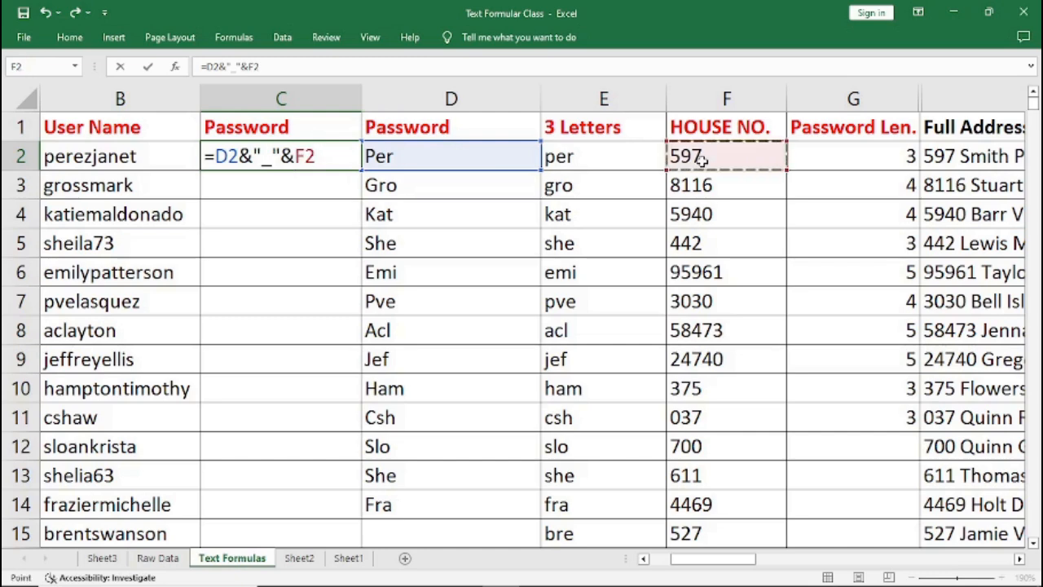
key(Return)
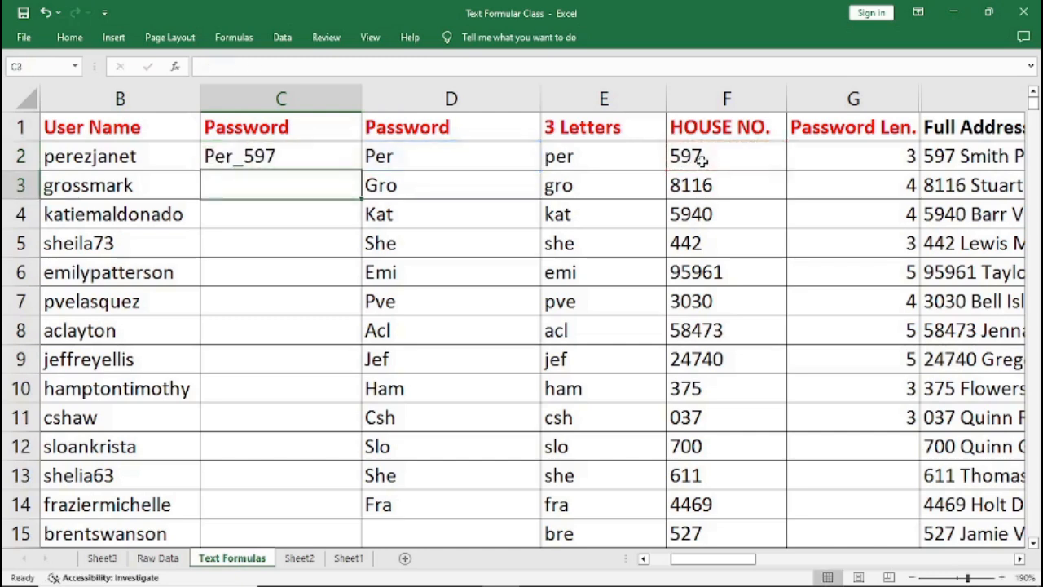
Fill the joined formula down through row 9, then undo the fill and the formula.
click(278, 163)
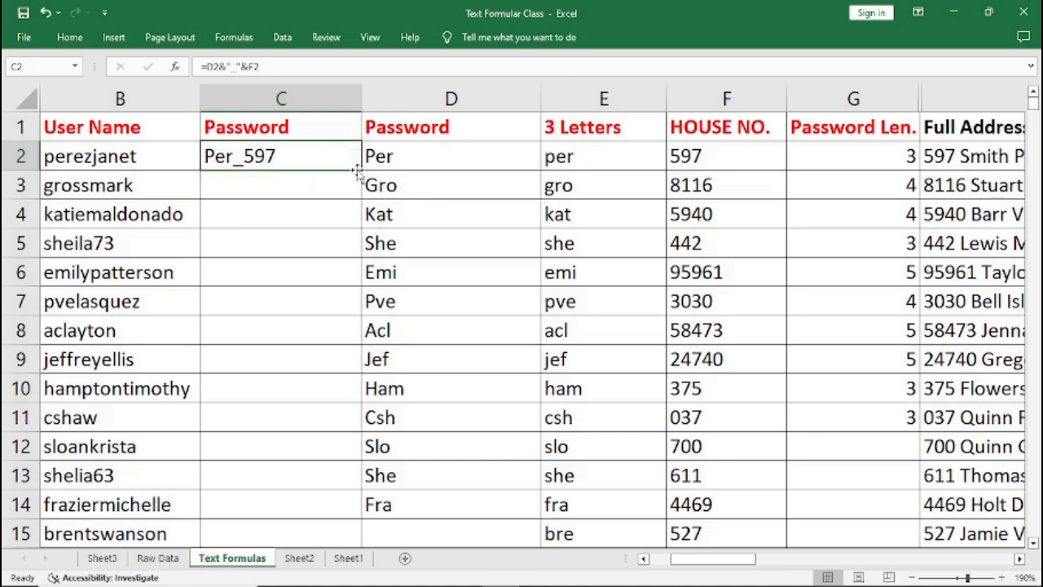
drag(360, 169, 360, 375)
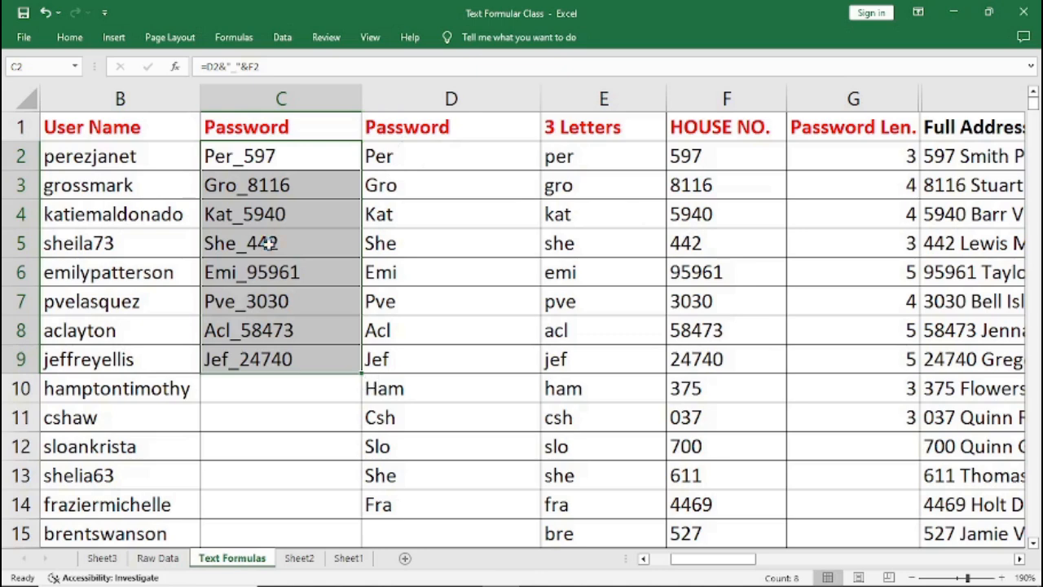
key(ctrl+z)
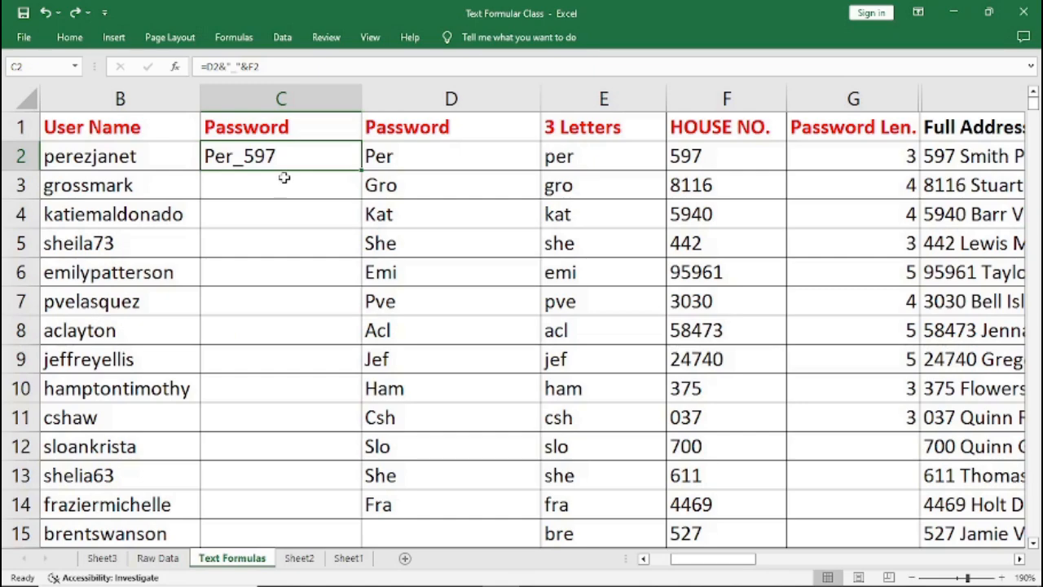
key(ctrl+z)
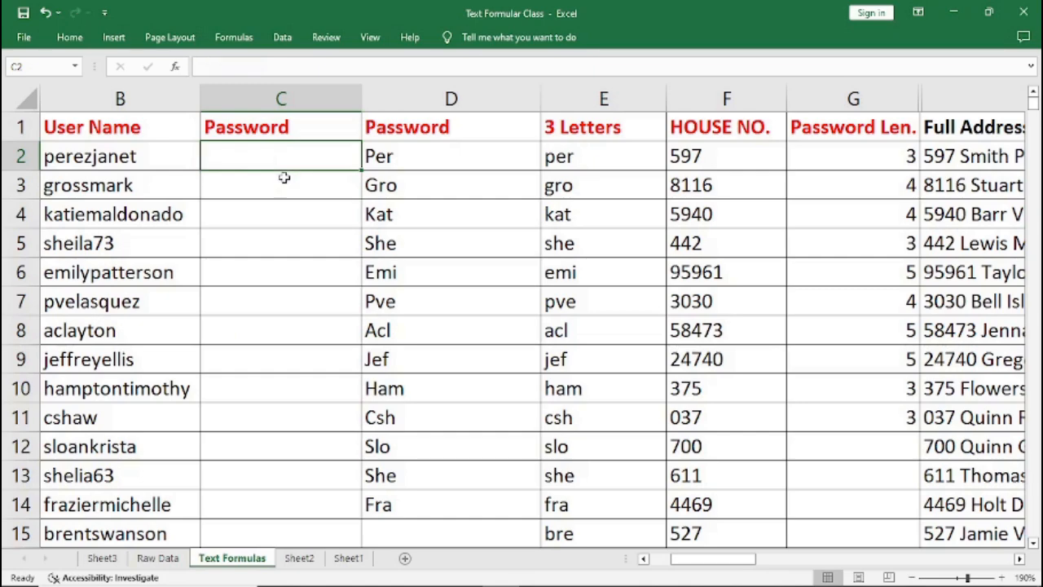
Enter =F2&"_"&D2 in the new Password cell to join the house number, an underscore and the capitalised letters.
text(=)
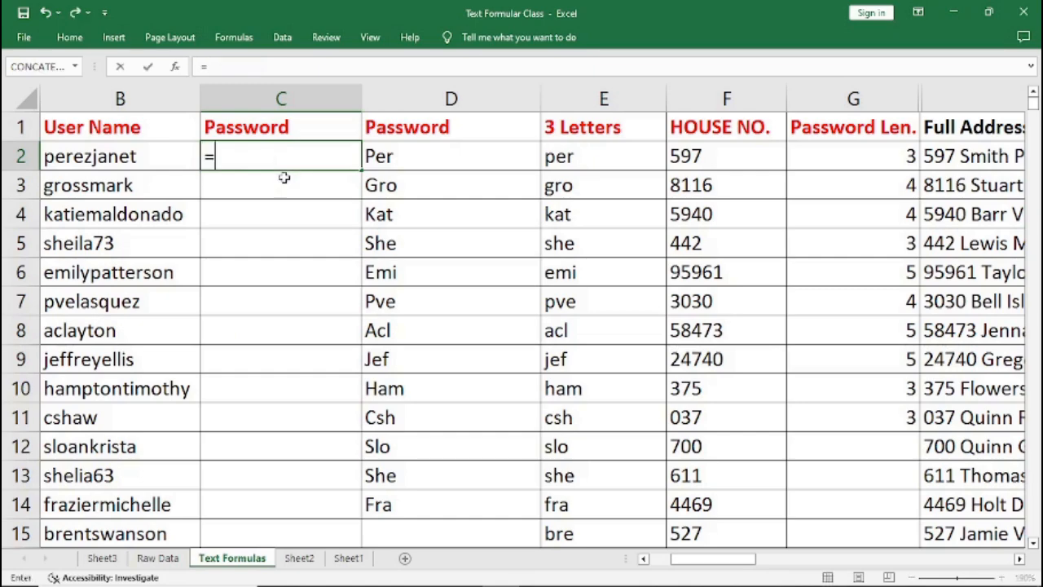
click(702, 159)
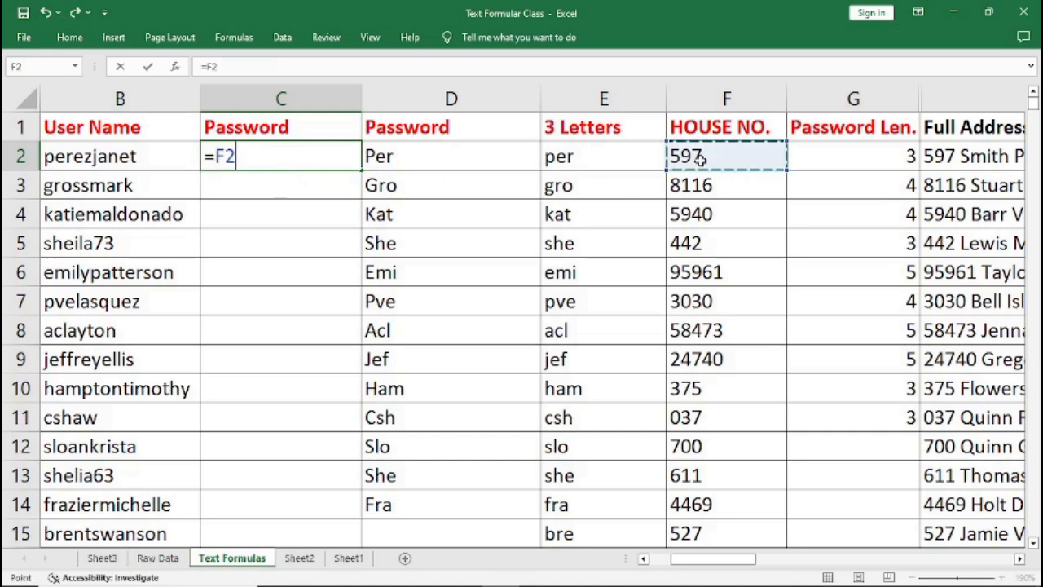
text(&)
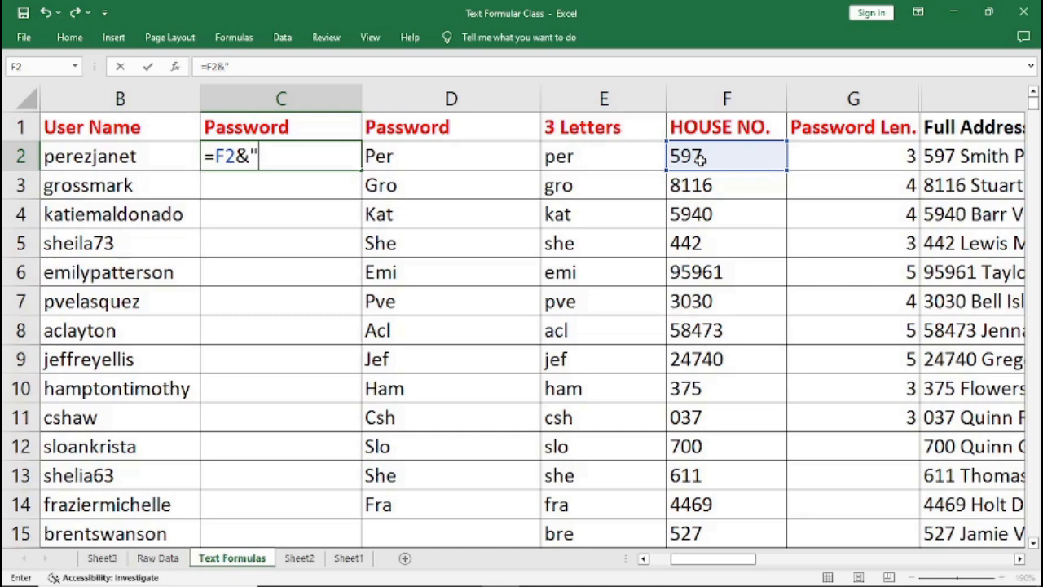
text("_"&)
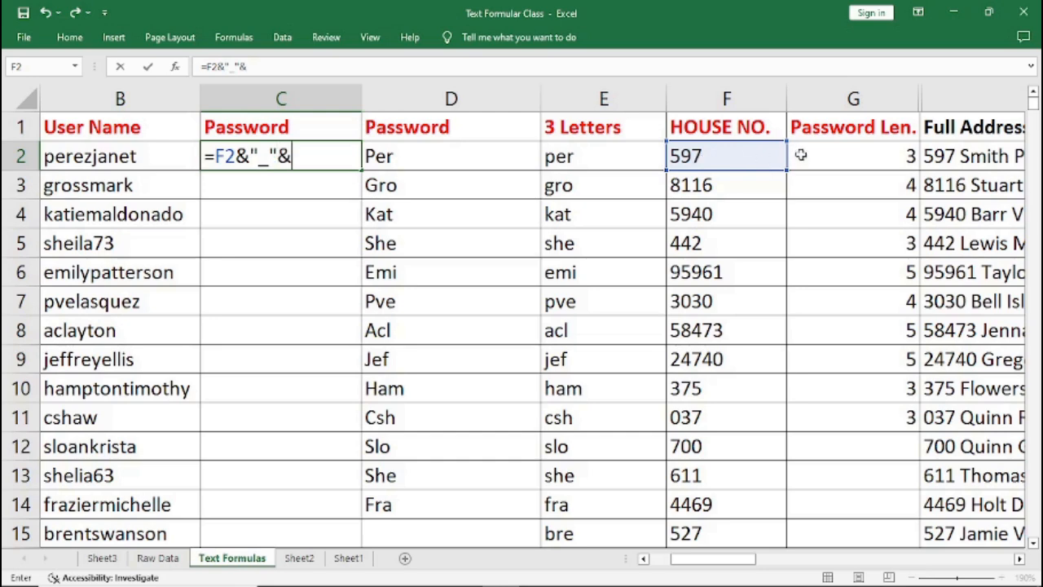
click(433, 160)
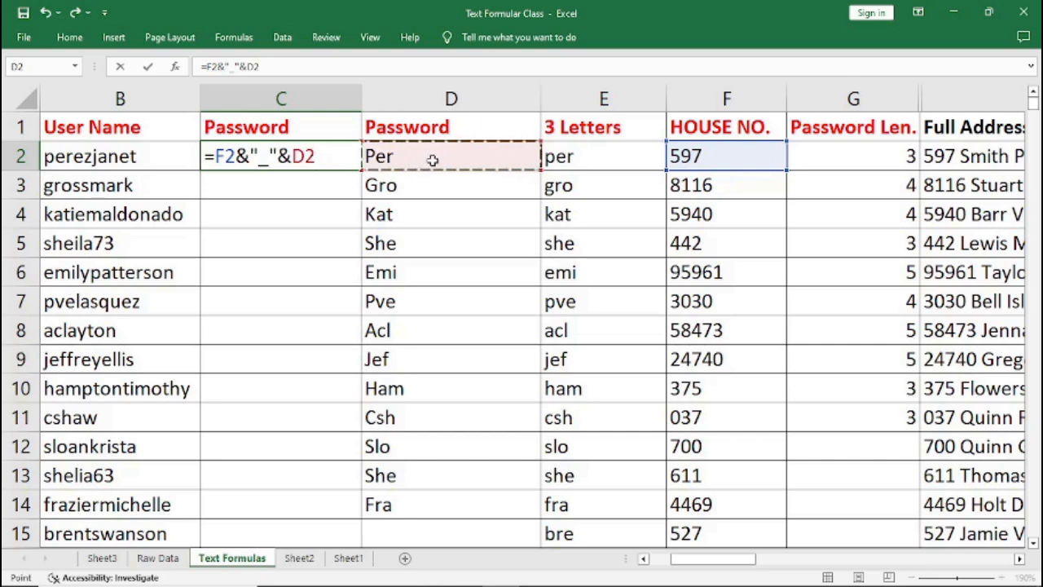
key(Return)
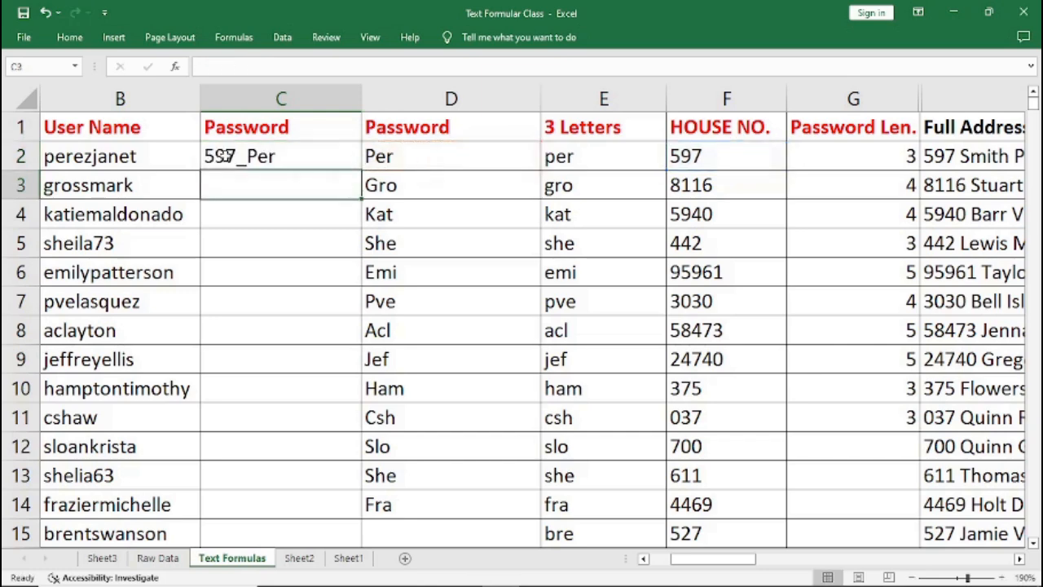
Fill the joined formula down through row 14, then undo the fill and the formula.
click(216, 158)
drag(359, 172, 357, 513)
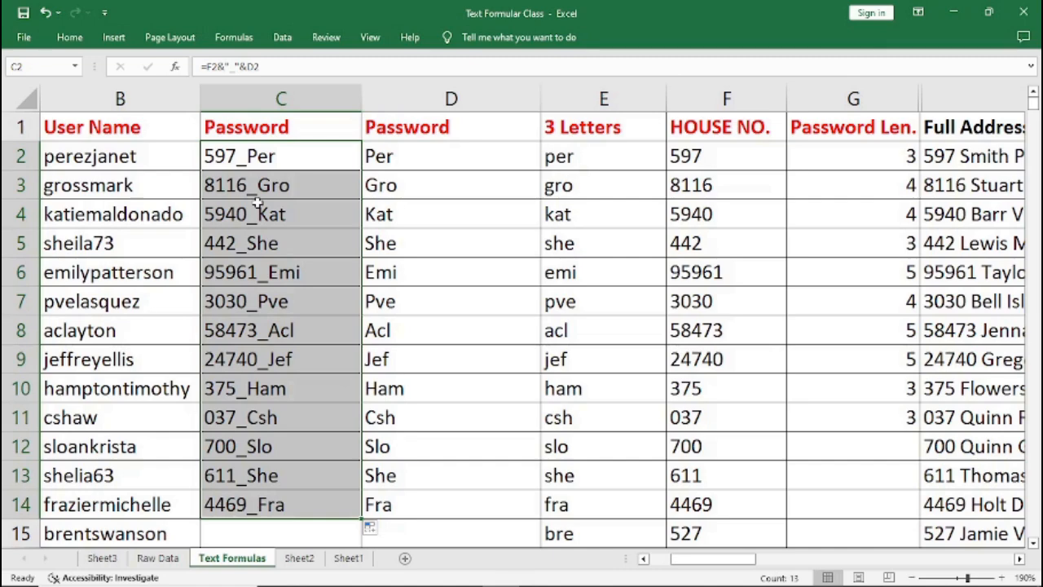
key(ctrl+z)
key(ctrl+z)
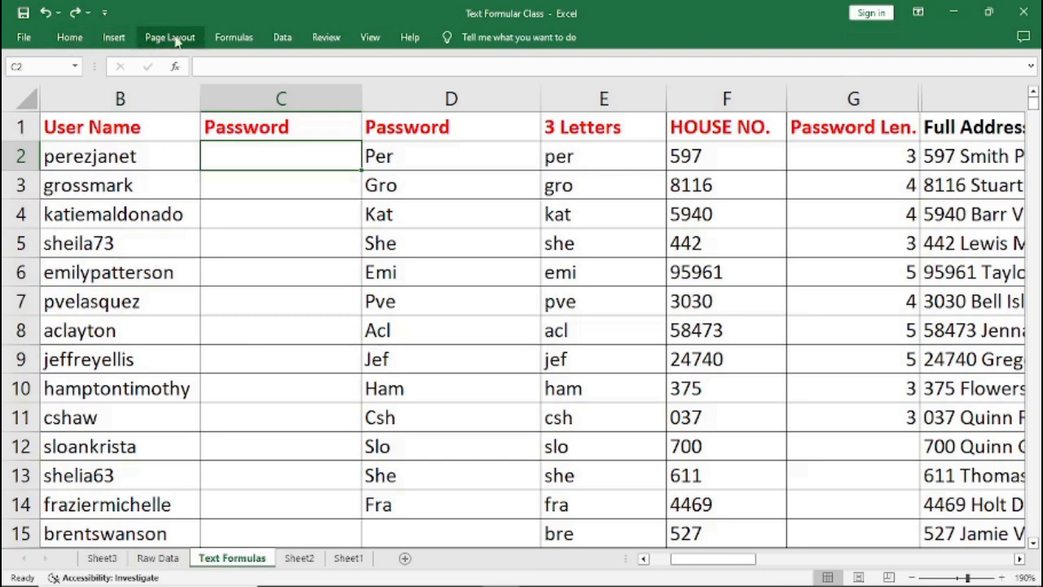
Insert a CONCATENATE function in the new Password cell with arguments F2, "_" and D2.
click(234, 39)
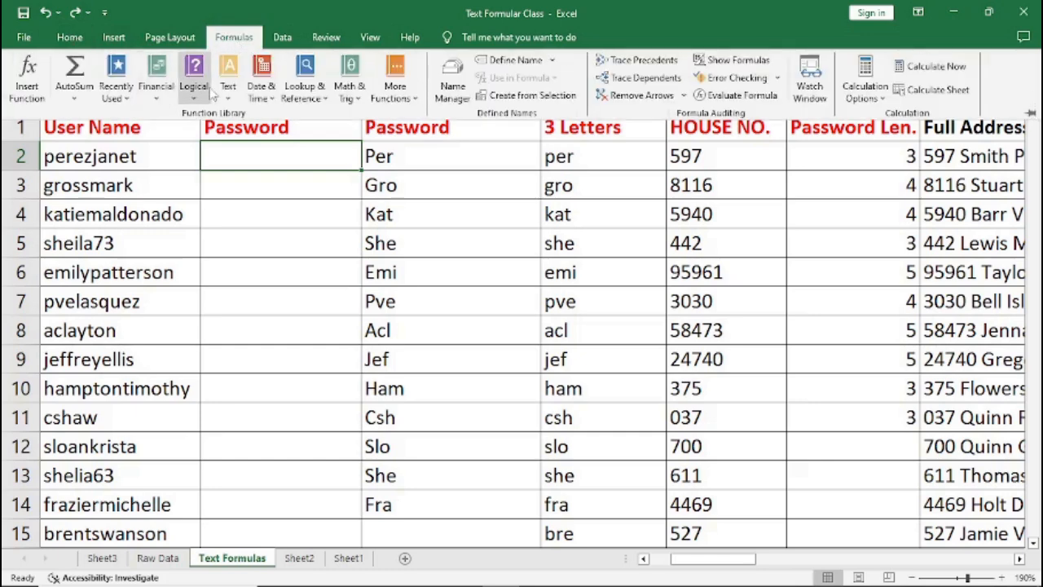
click(233, 97)
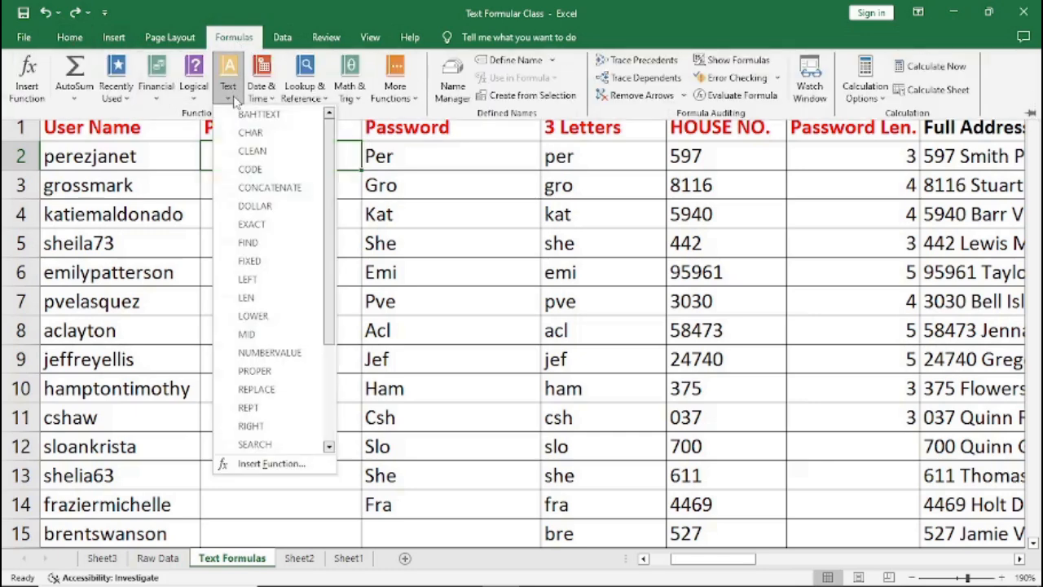
click(259, 189)
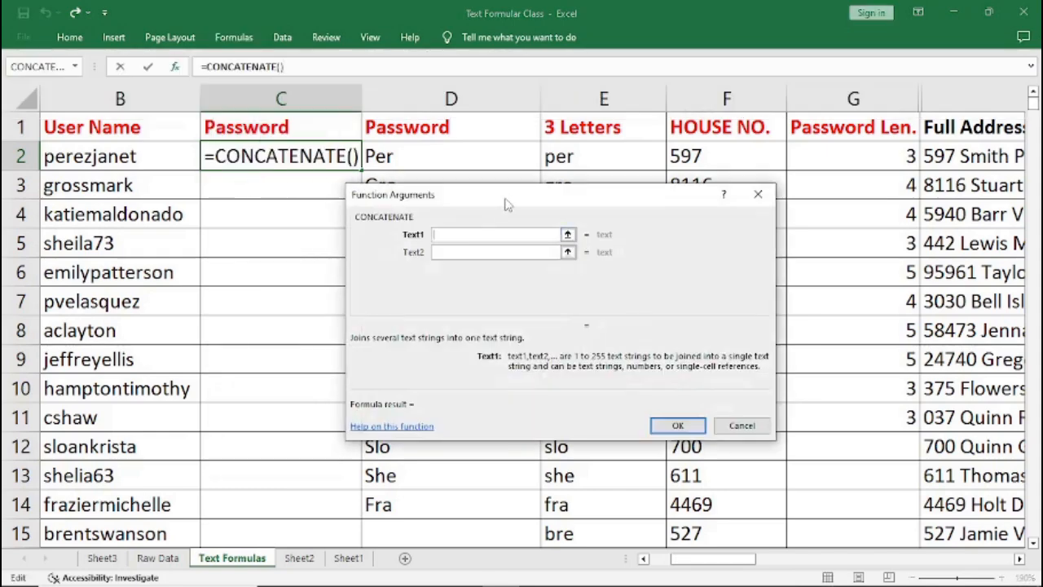
drag(508, 221, 504, 263)
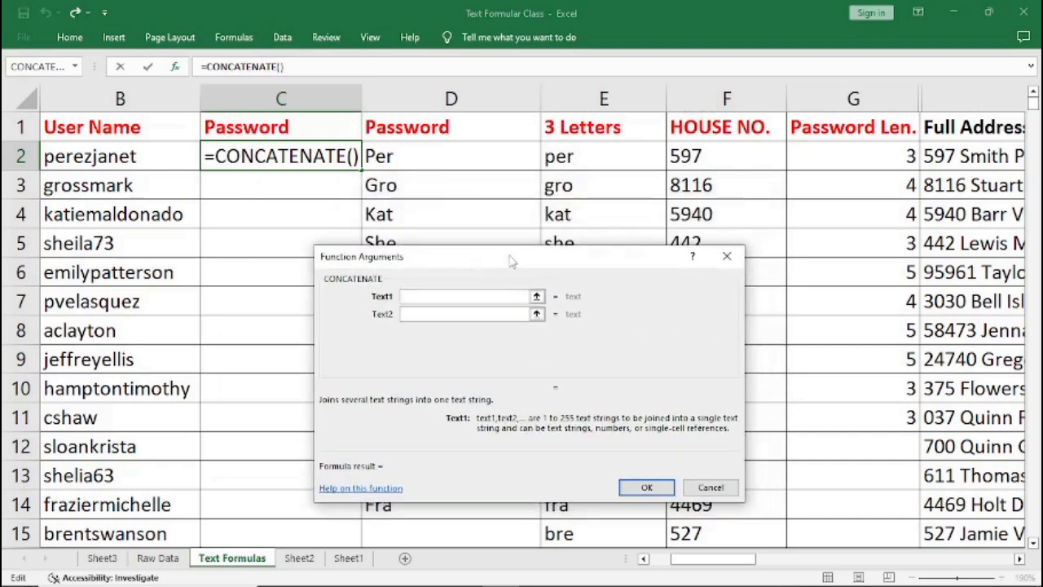
click(697, 158)
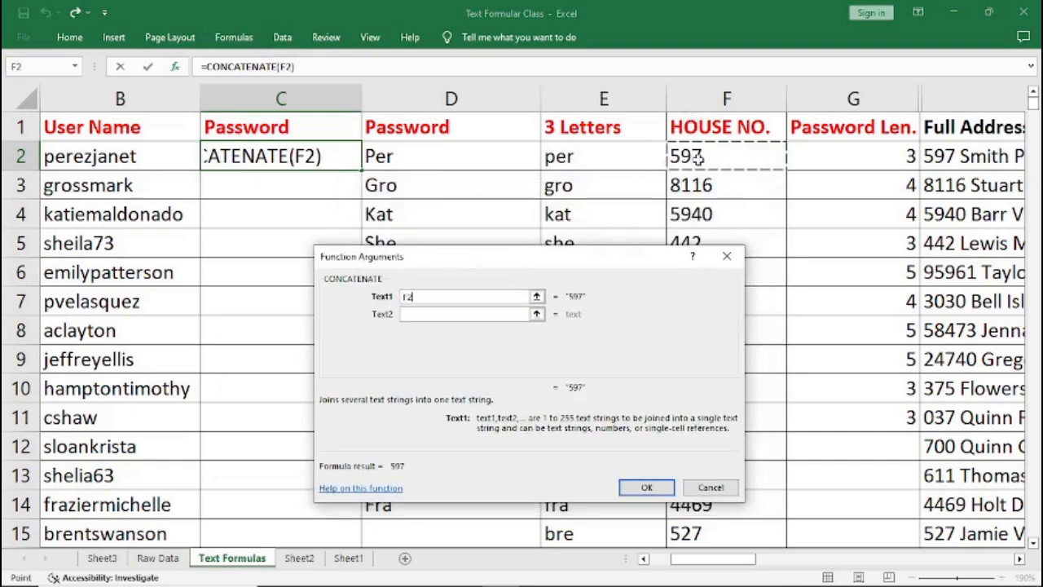
click(422, 315)
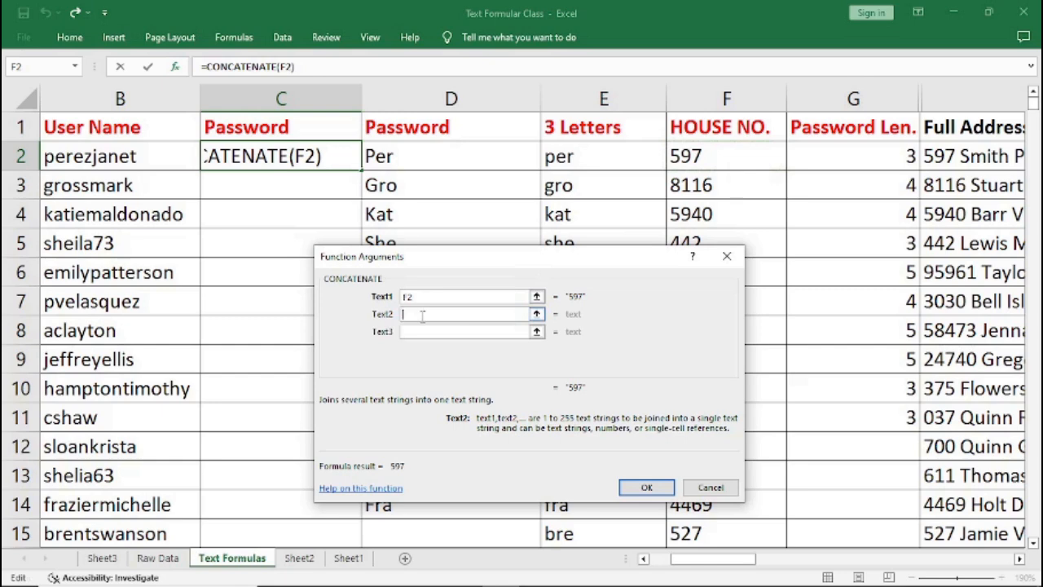
text(")
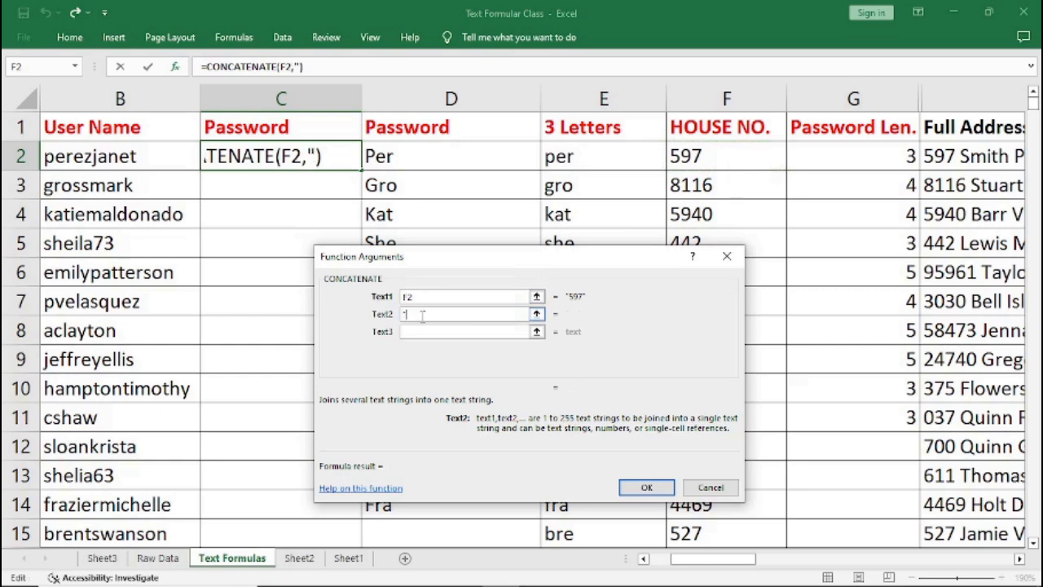
text(_)
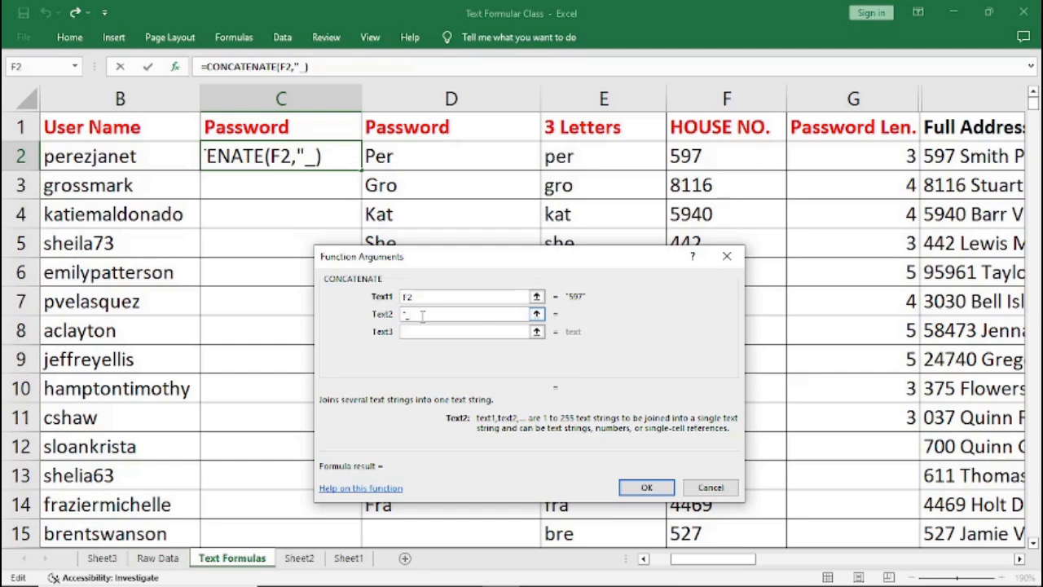
text(")
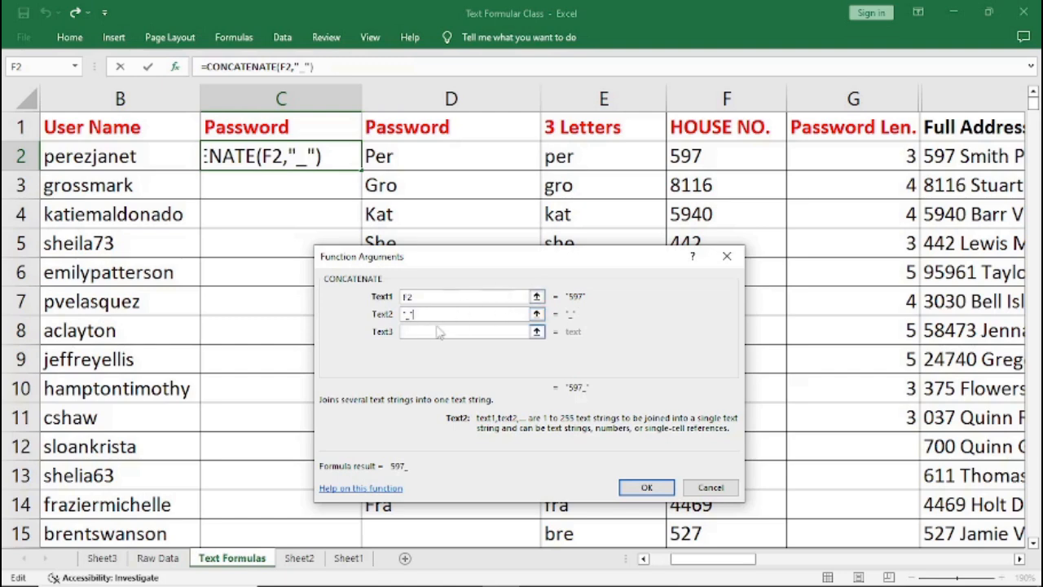
click(420, 334)
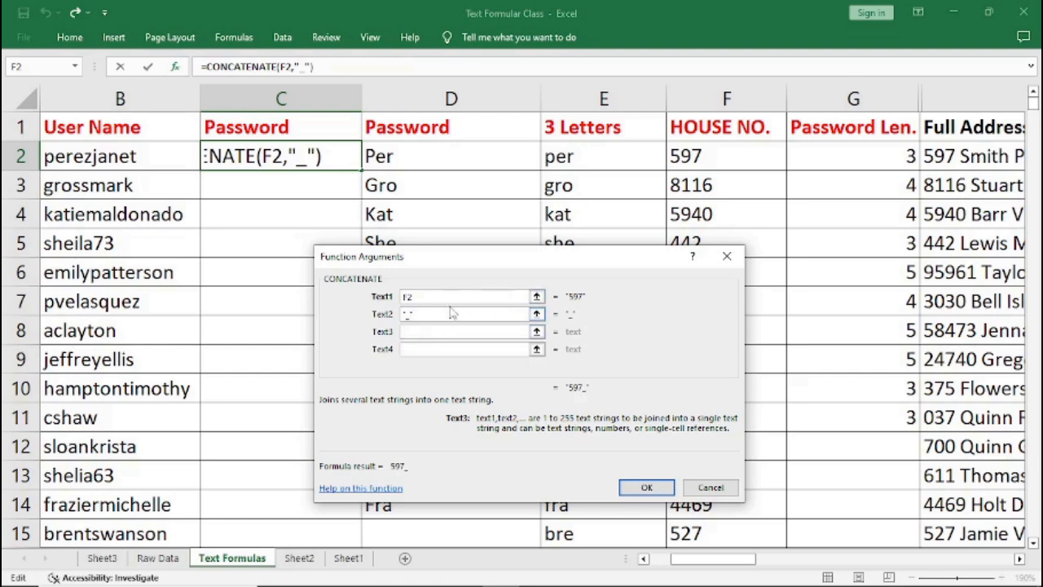
click(394, 156)
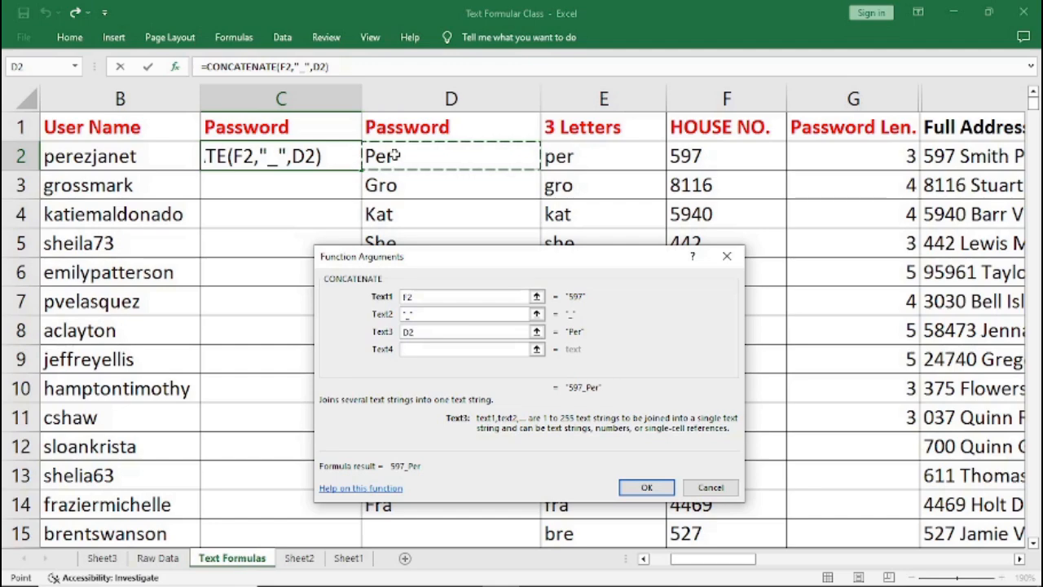
click(648, 489)
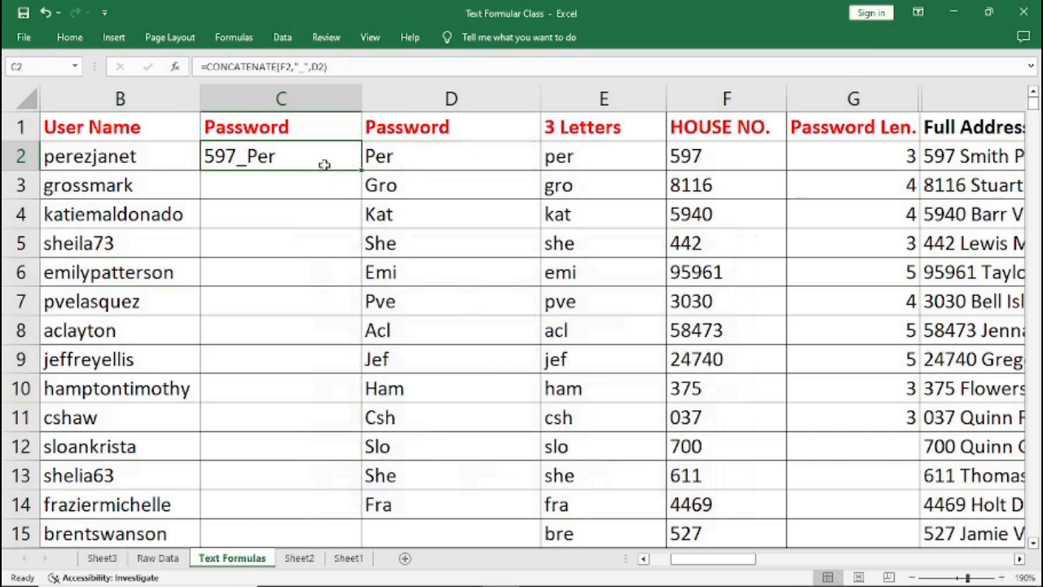
Fill the CONCATENATE formula down through row 14, then undo the fill and delete the formula.
drag(359, 170, 346, 509)
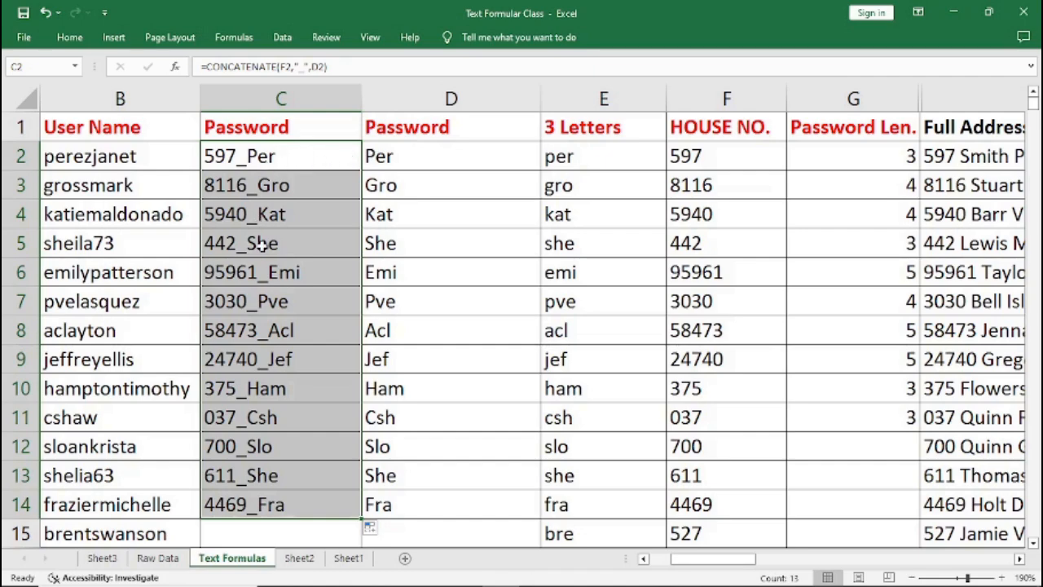
key(ctrl+z)
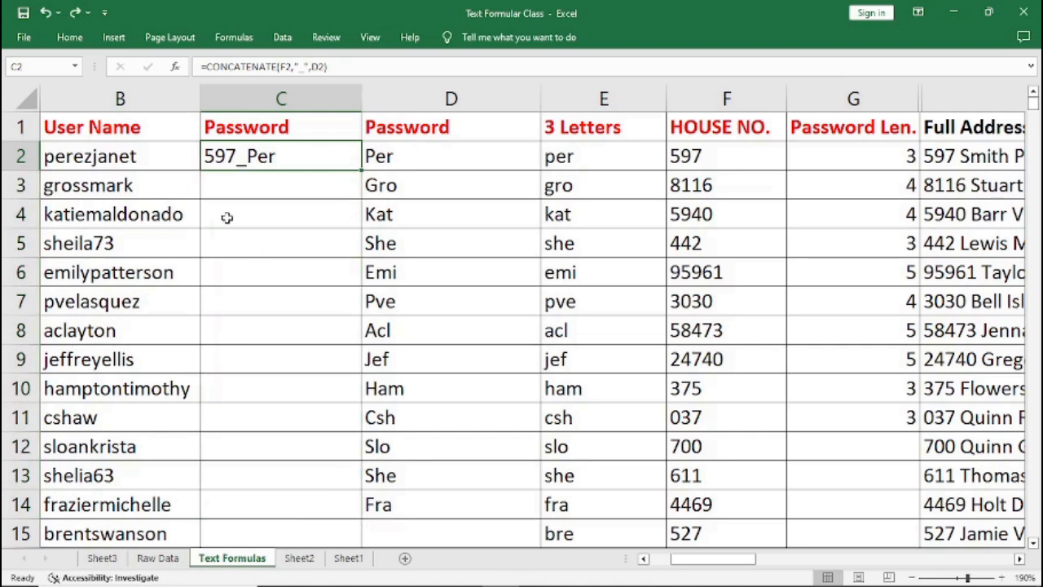
key(Delete)
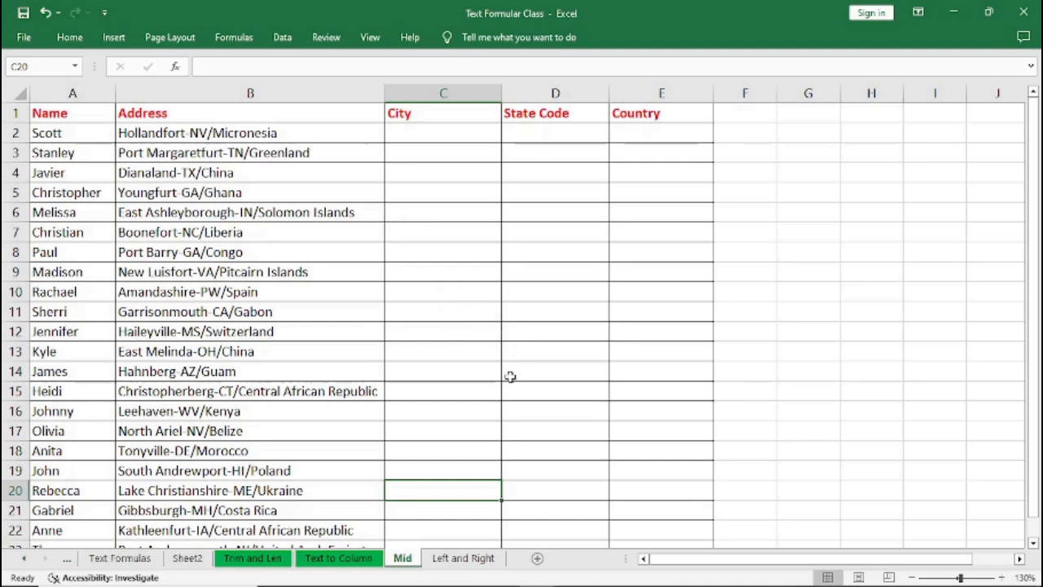
On the Mid sheet, enter =LEFT(B2,11) in the first City cell to take the start of the address.
click(401, 134)
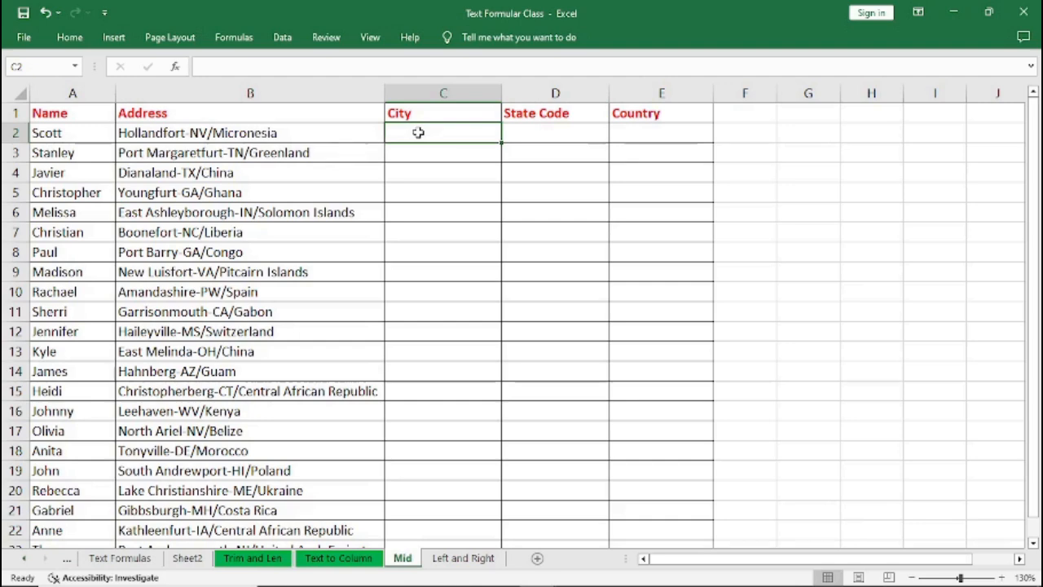
text(=)
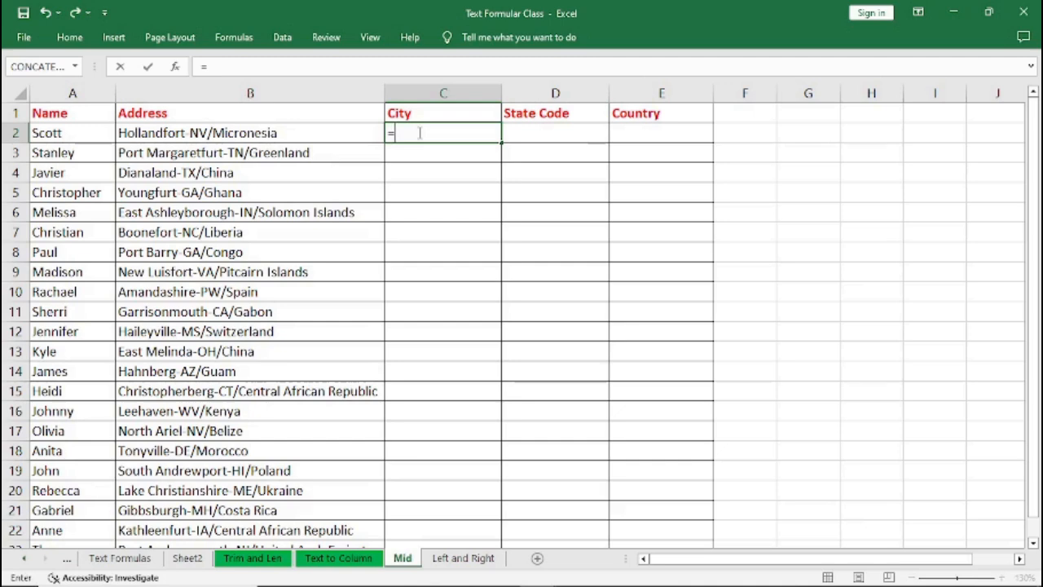
text(L)
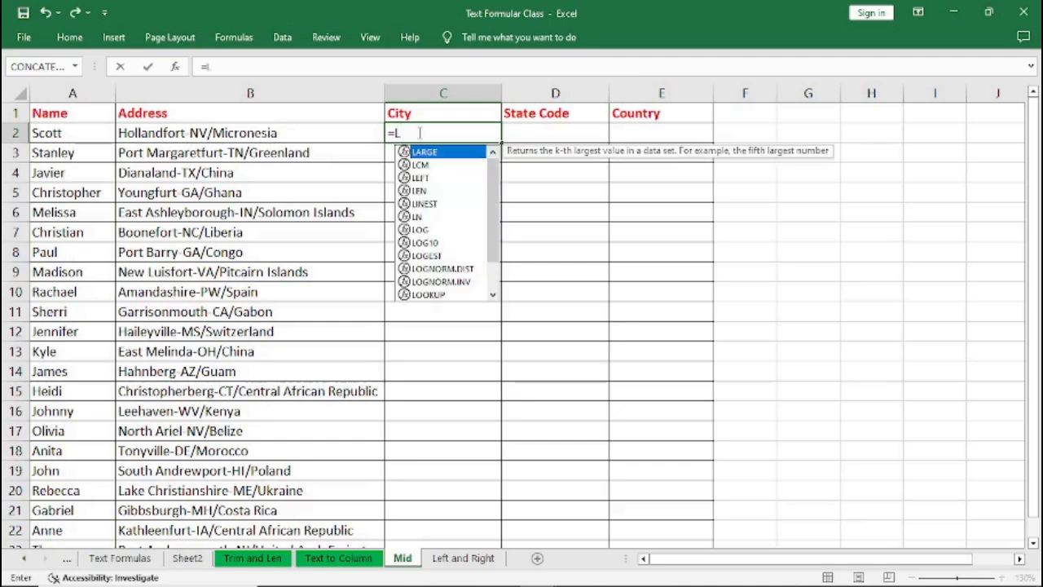
text(EFT)
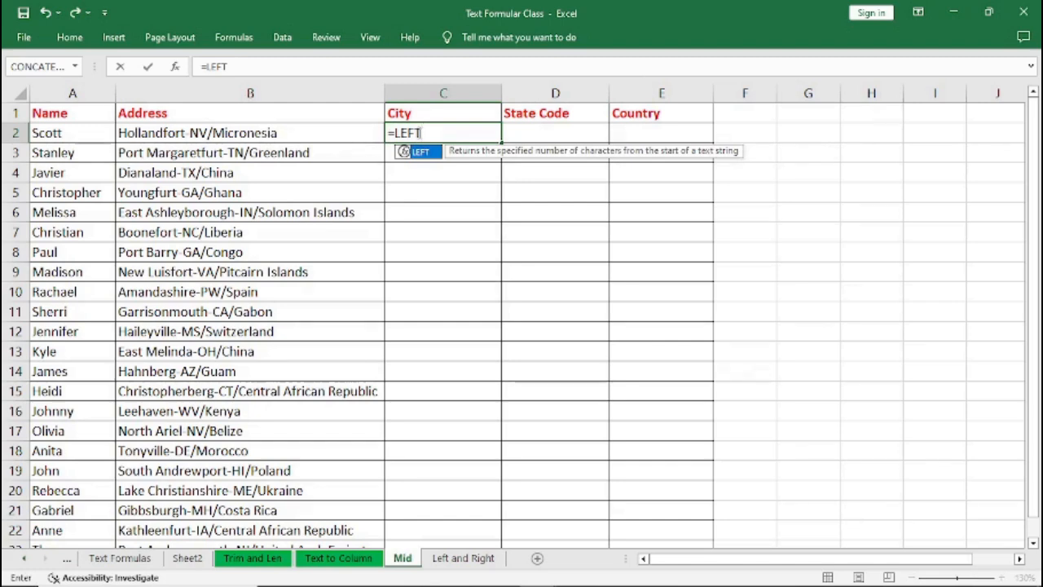
text(()
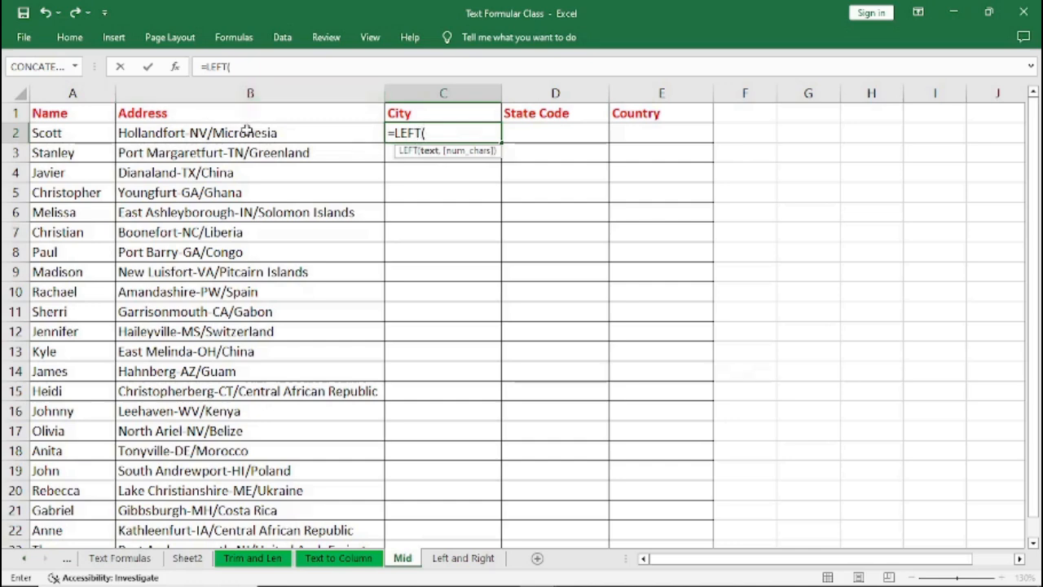
text(B2)
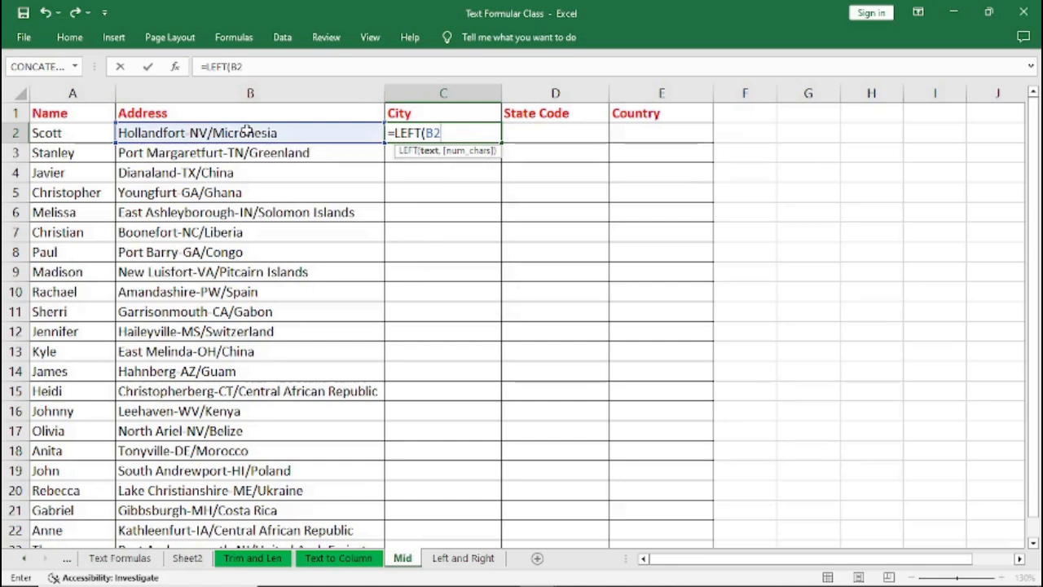
text(,)
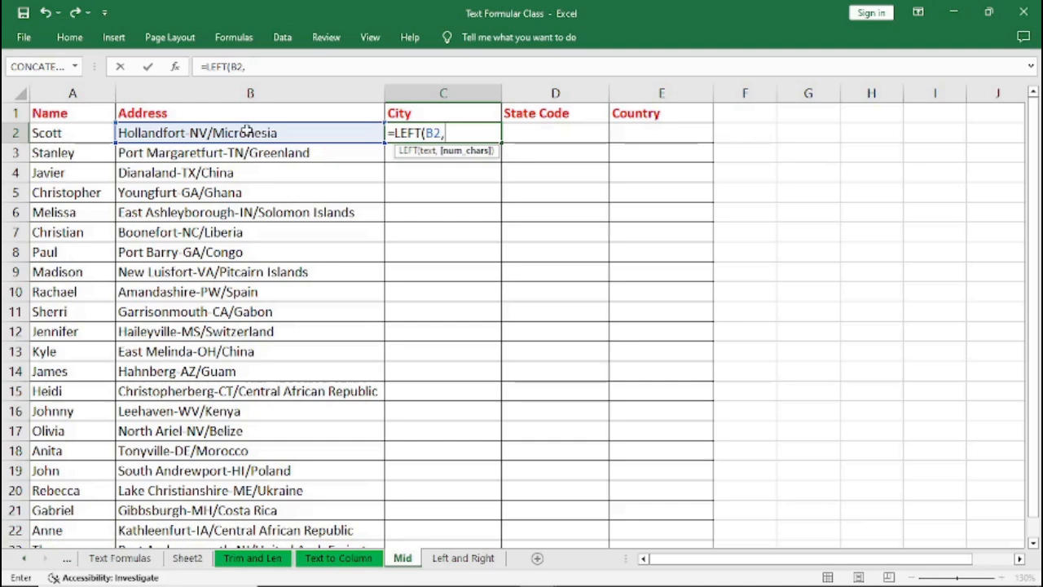
text(11))
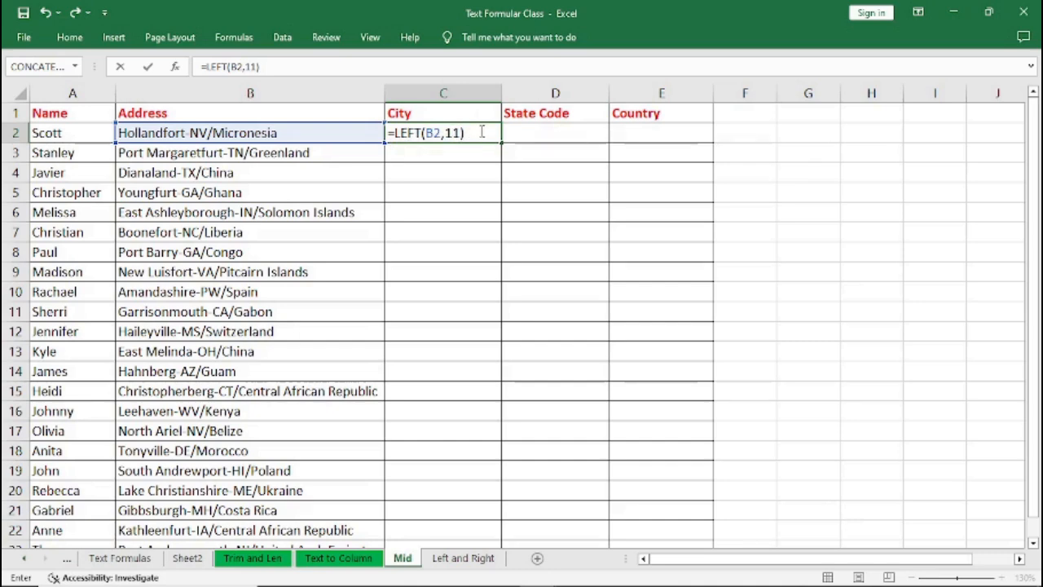
key(Return)
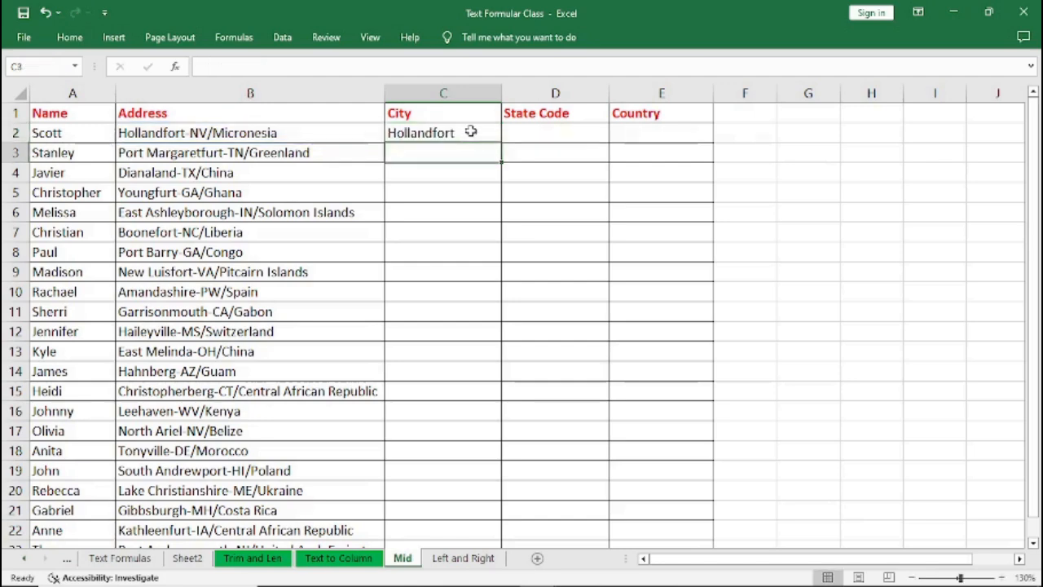
Fill the LEFT City formula down through row 21.
click(424, 132)
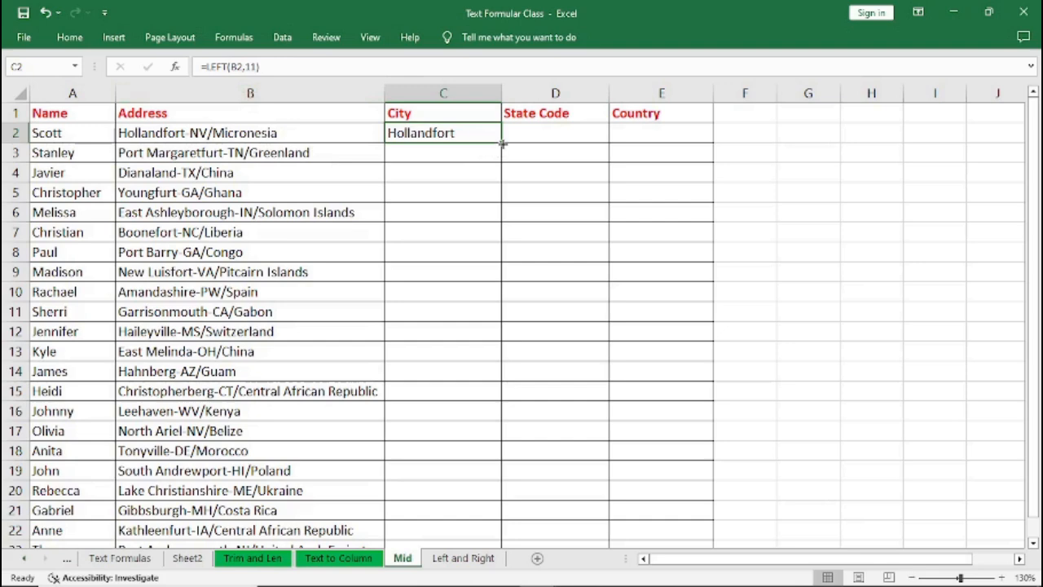
drag(502, 143, 469, 516)
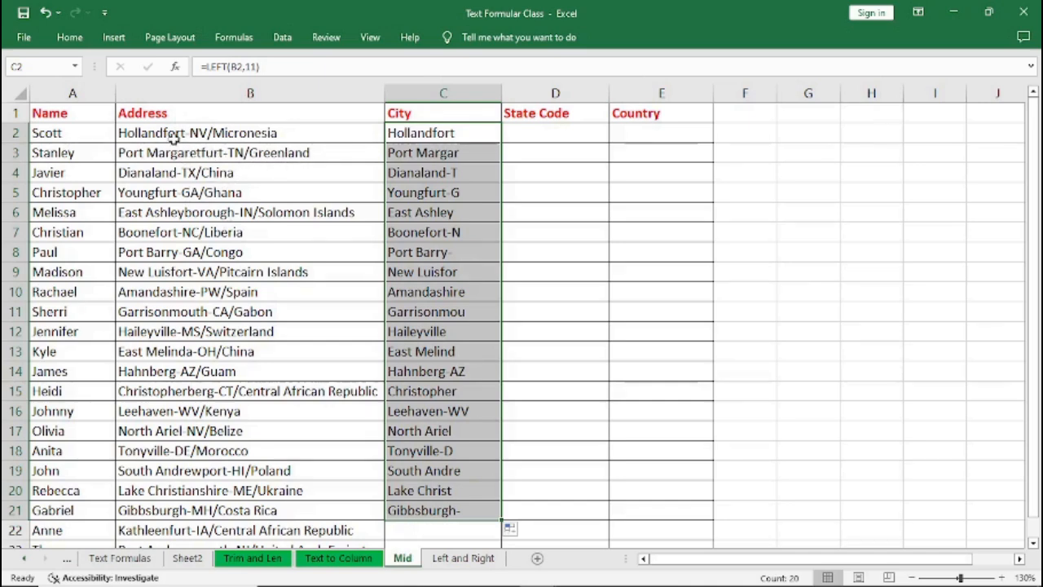
click(255, 66)
double_click(254, 66)
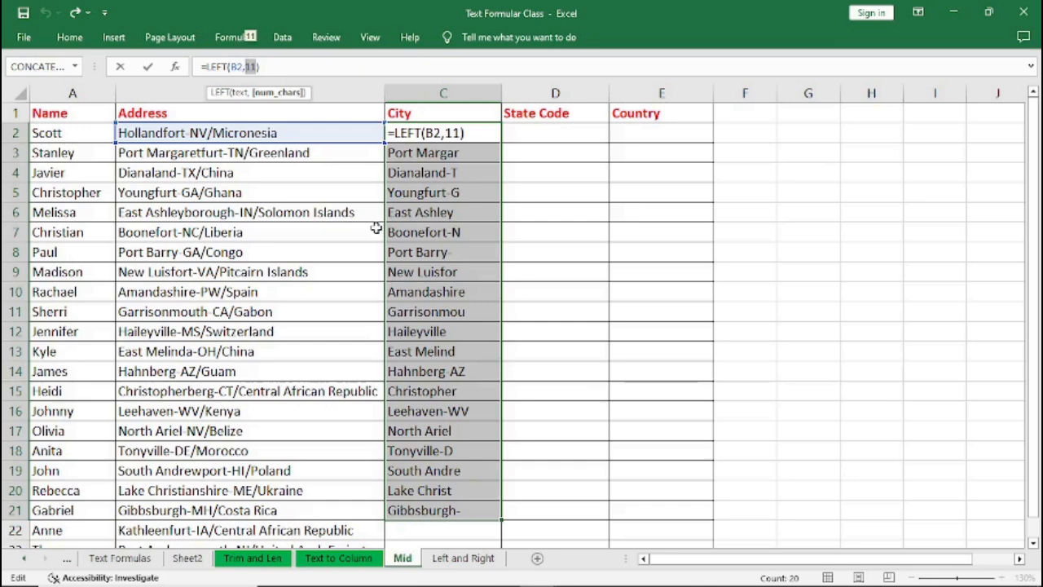
click(470, 278)
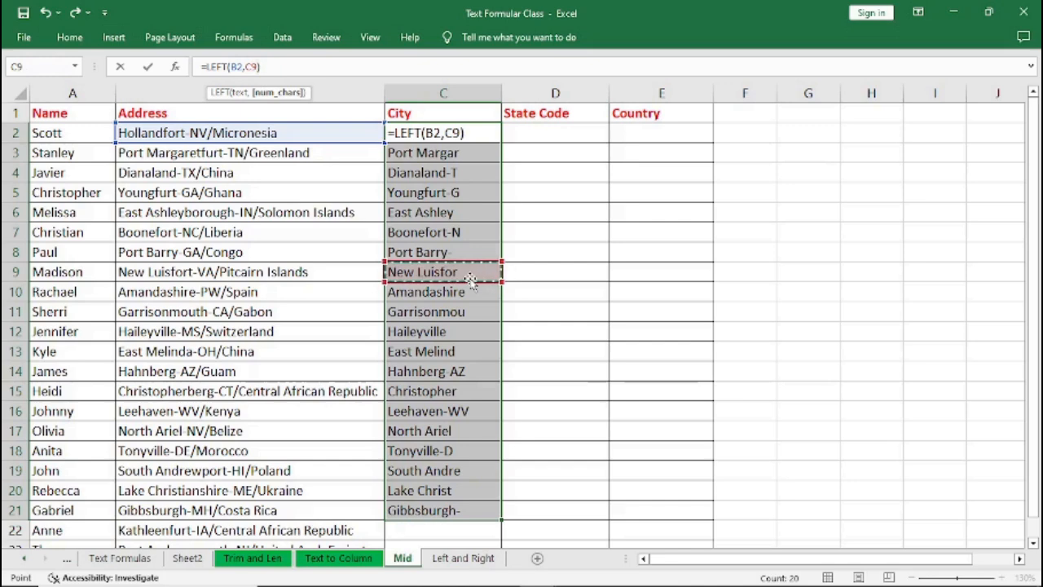
key(Escape)
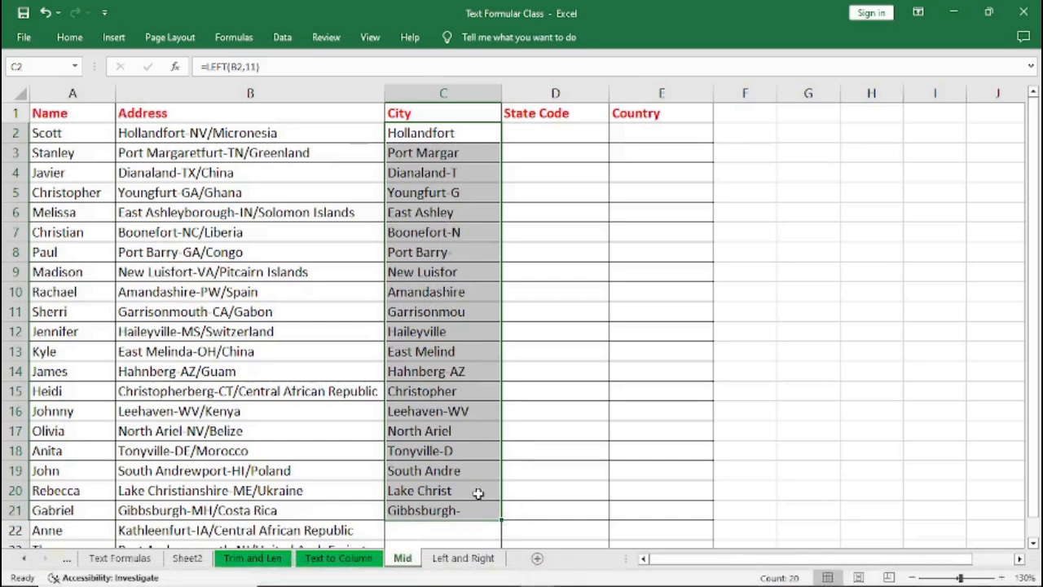
Undo the fill of the LEFT formula down the City column.
key(ctrl+z)
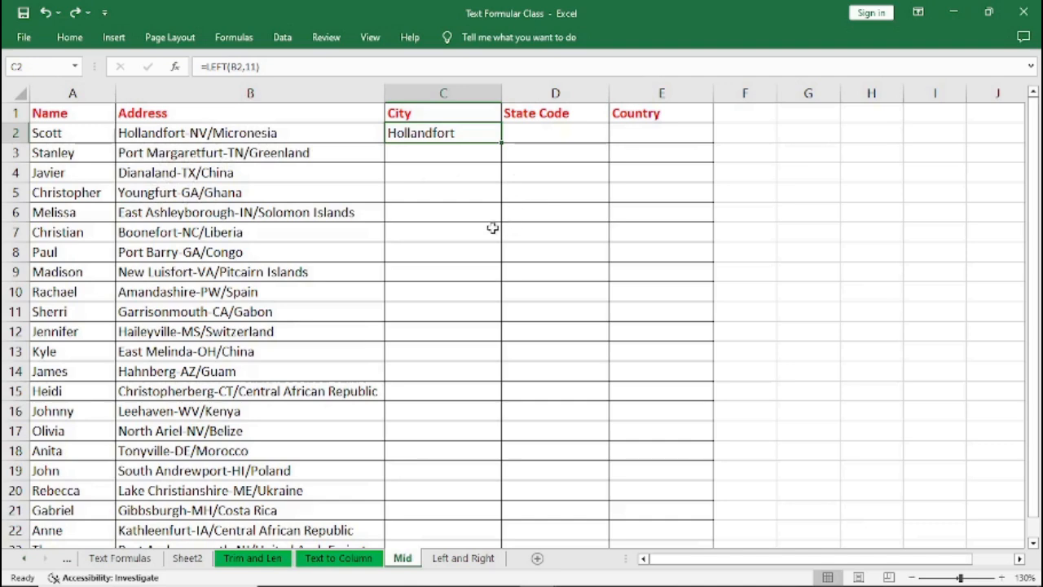
Enter =FIND("-",B2) in the first State Code cell to locate the hyphen in the address.
click(527, 132)
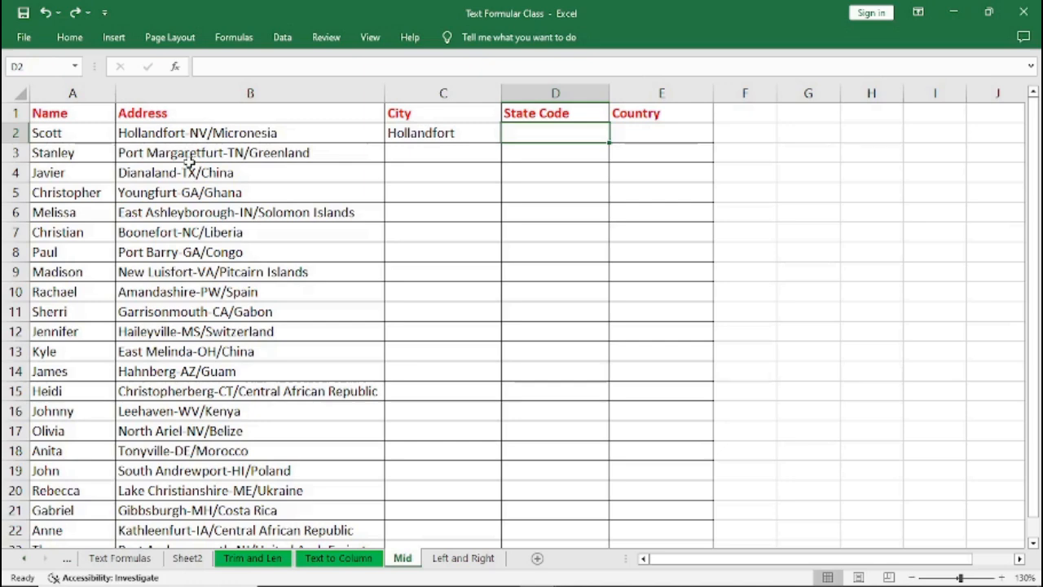
text(=)
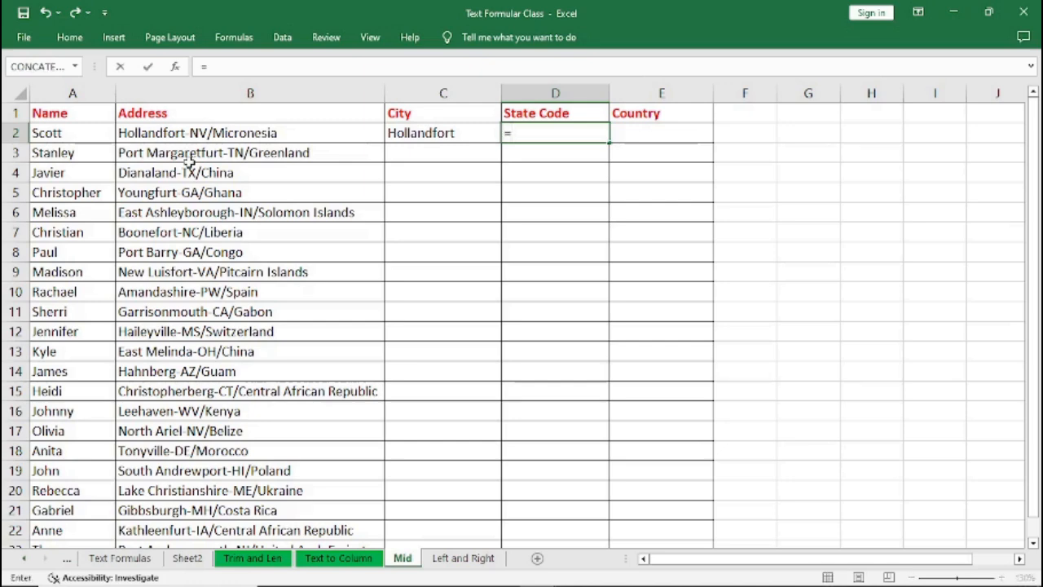
text(FIN)
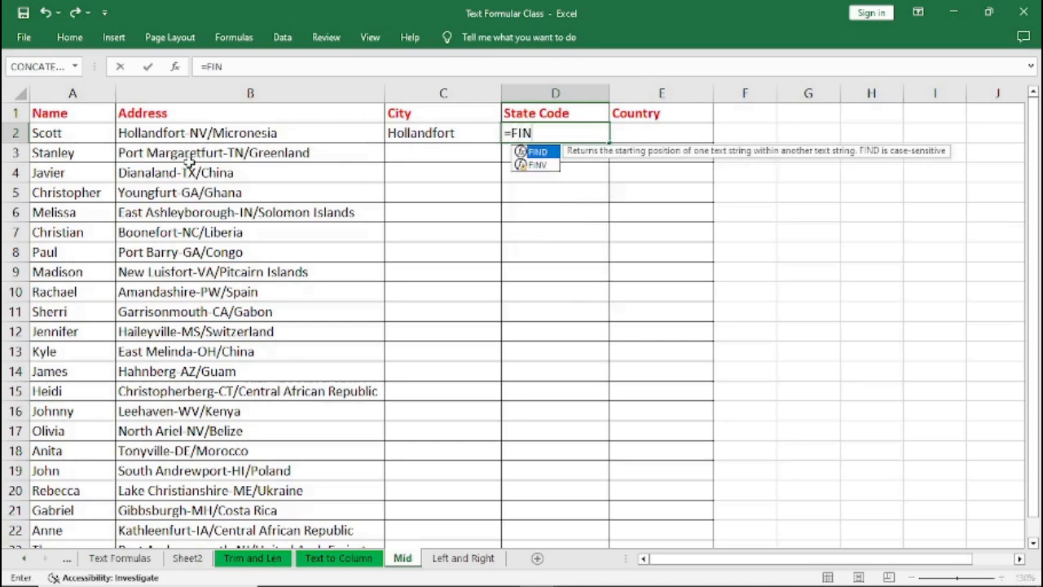
text(D)
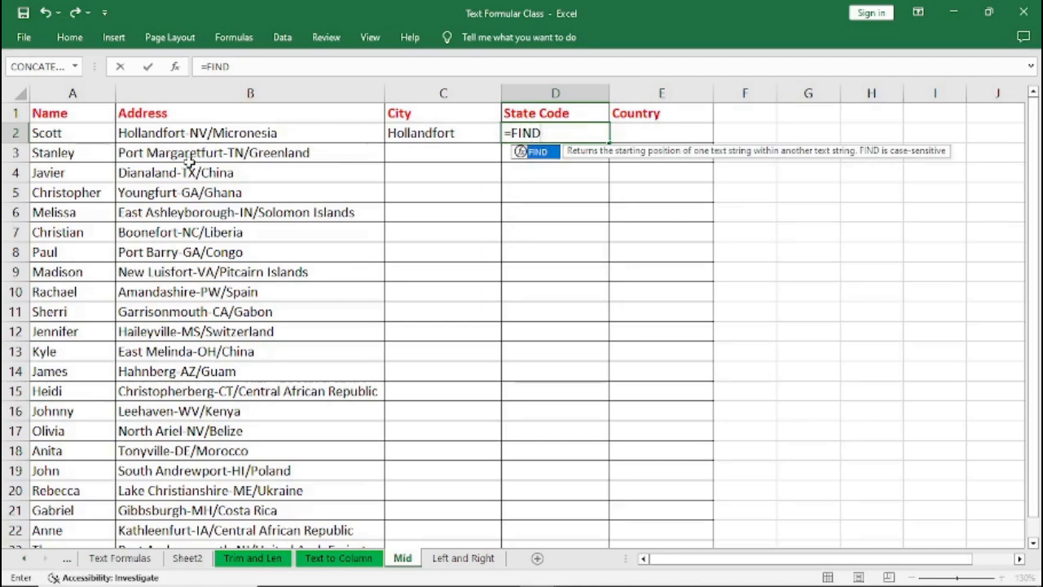
text(()
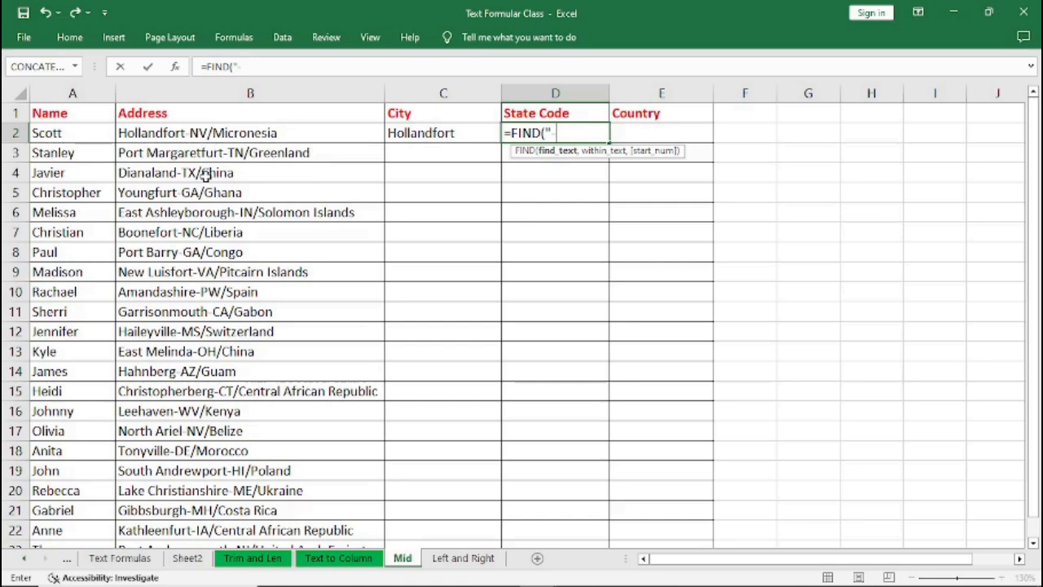
text(-",)
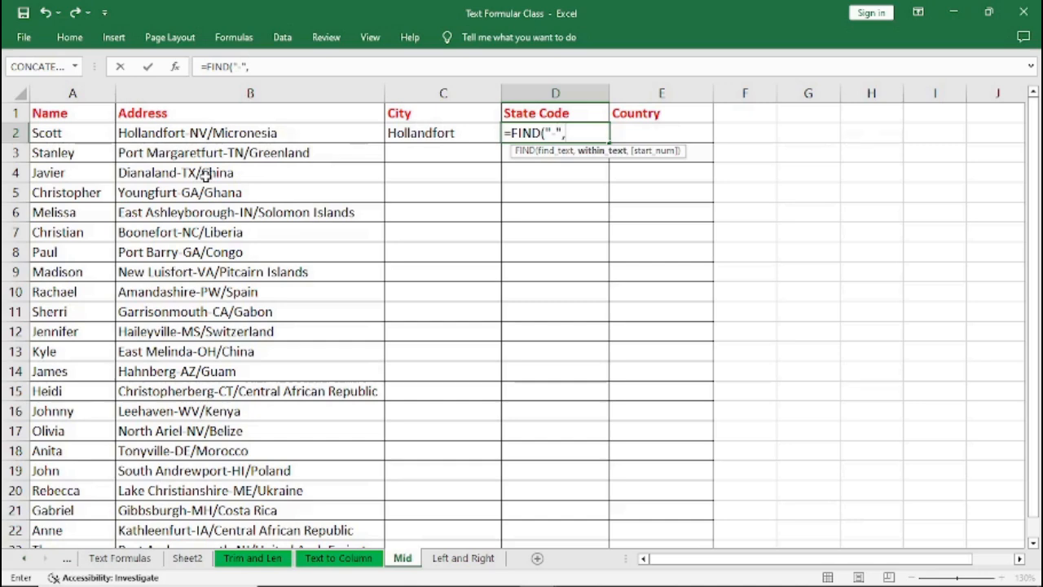
text(B2)
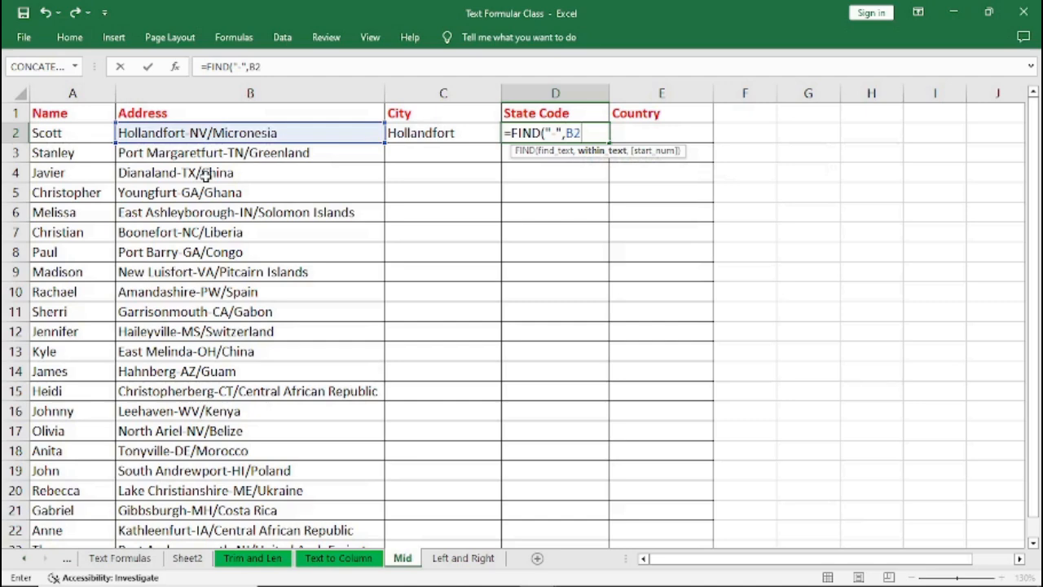
text())
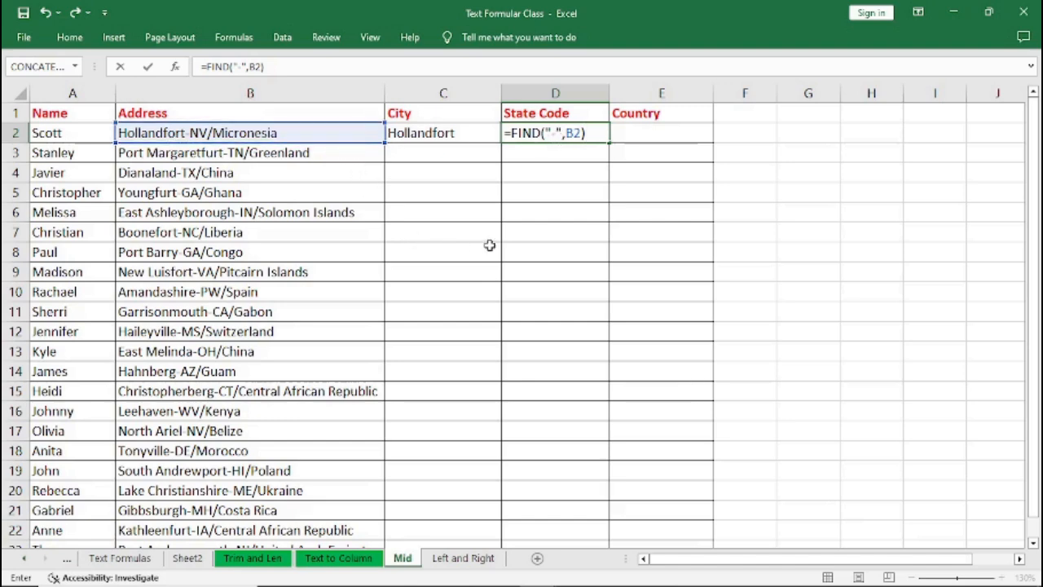
key(Return)
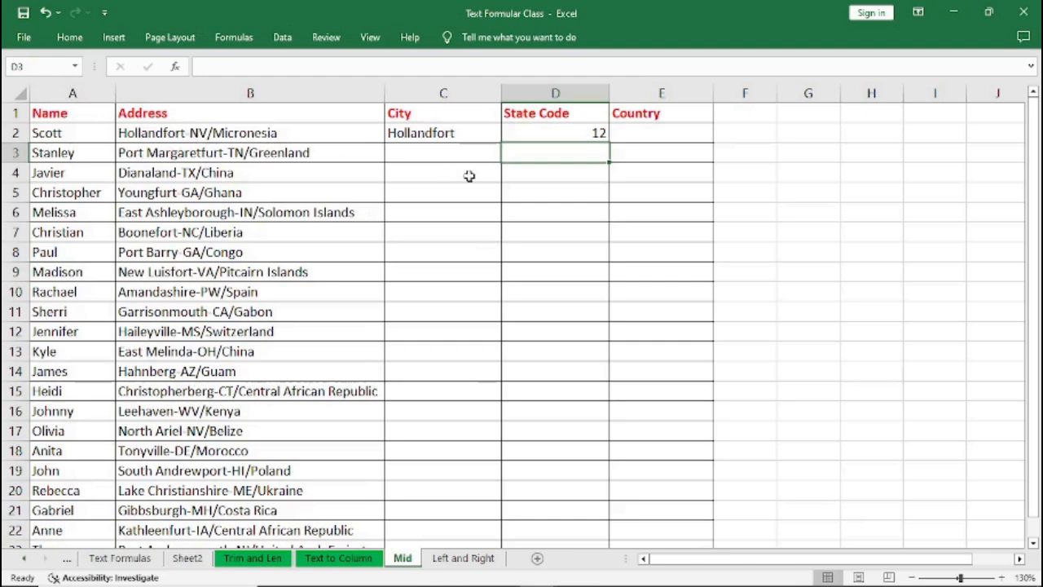
Fill the FIND formula down through row 22, then undo the fills and clear the first State Code cell.
click(554, 136)
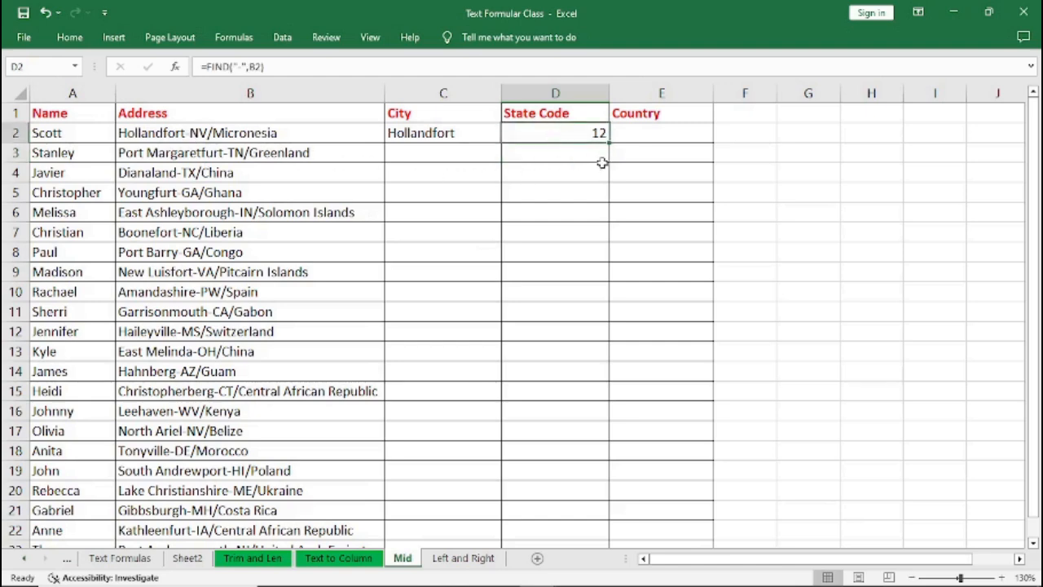
drag(610, 143, 601, 399)
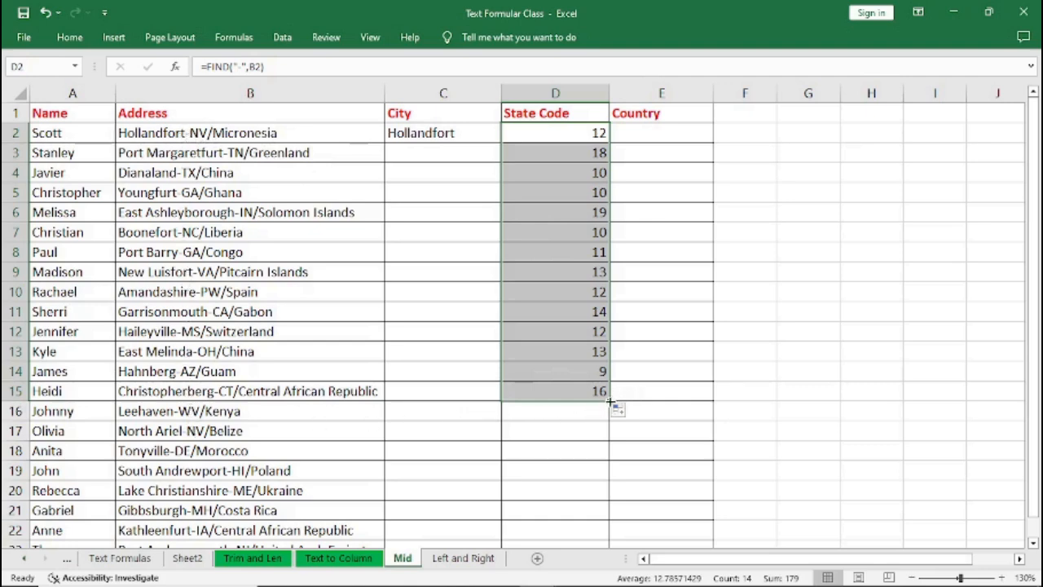
drag(609, 401, 608, 534)
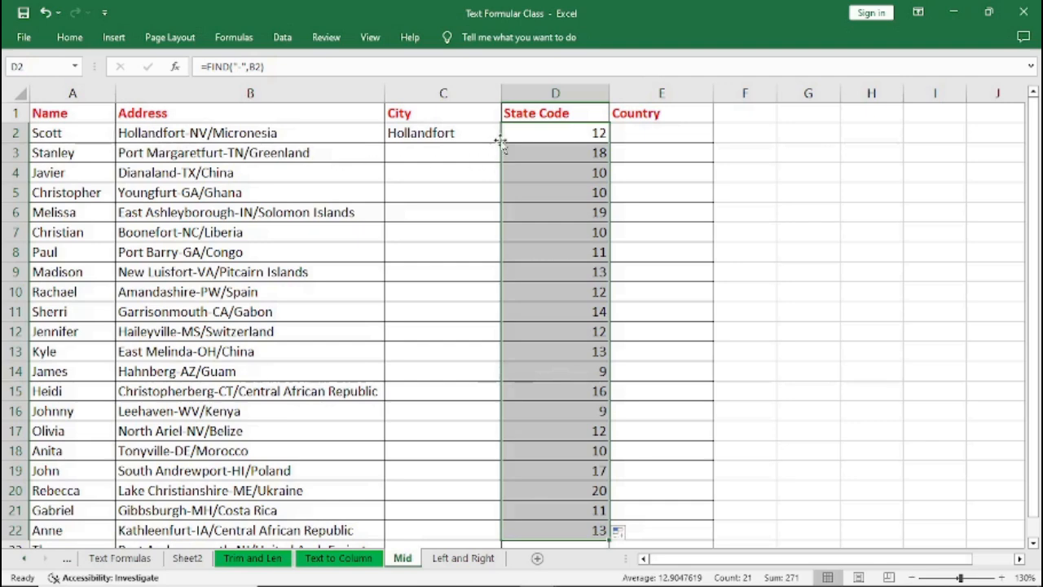
double_click(556, 136)
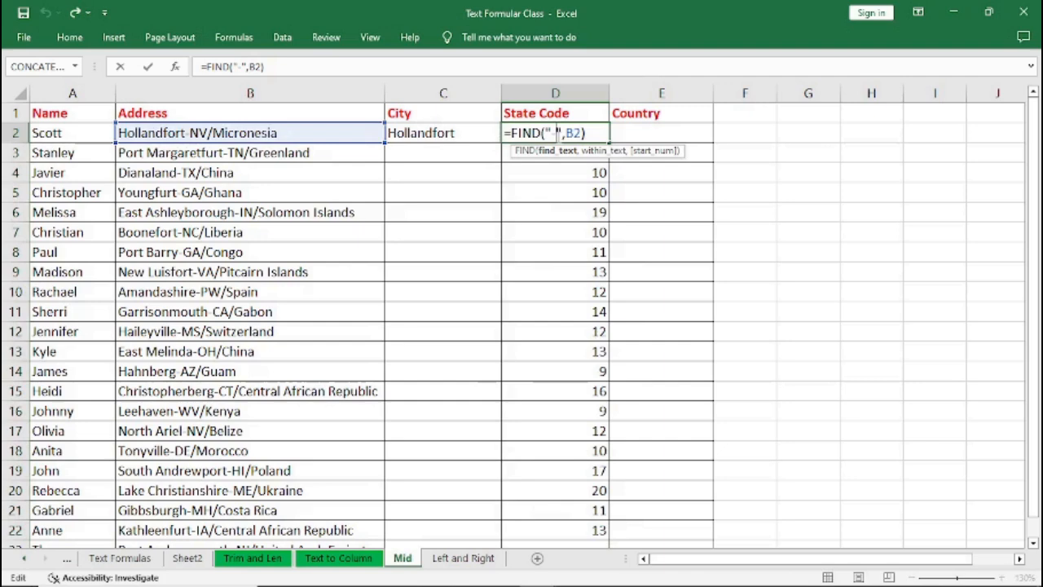
key(ctrl+Return)
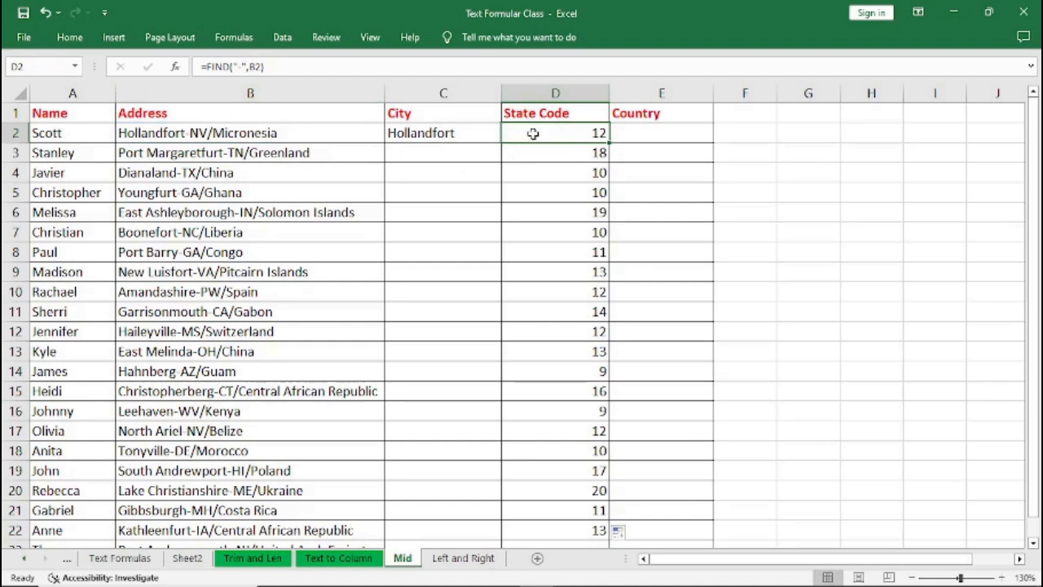
key(ctrl+z)
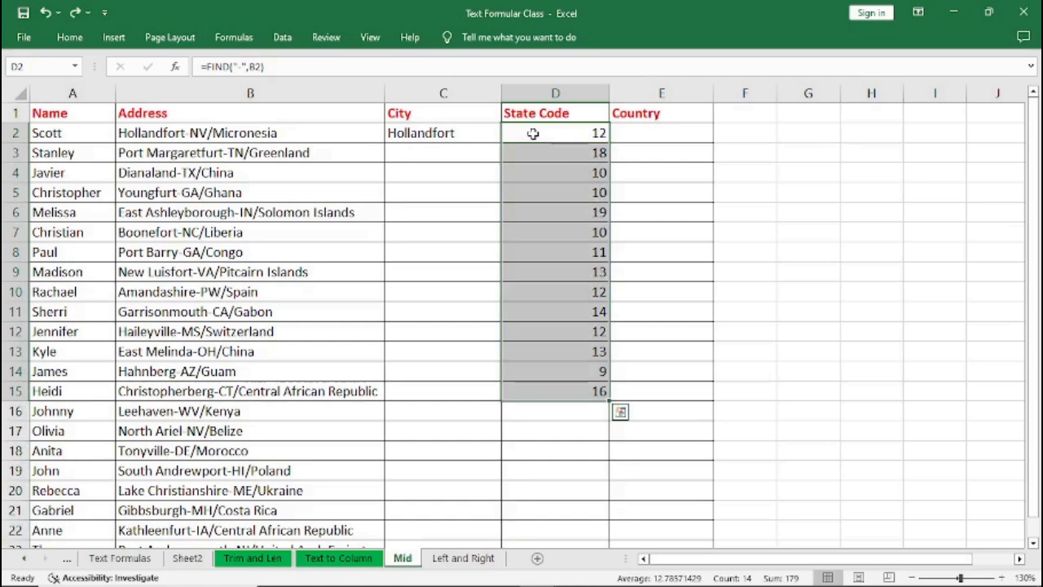
key(ctrl+z)
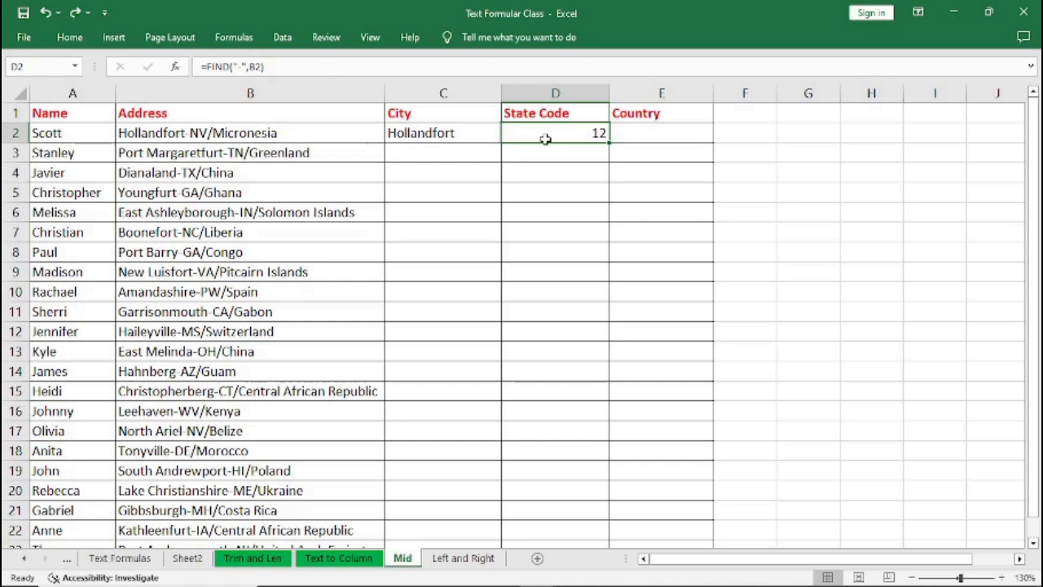
key(Delete)
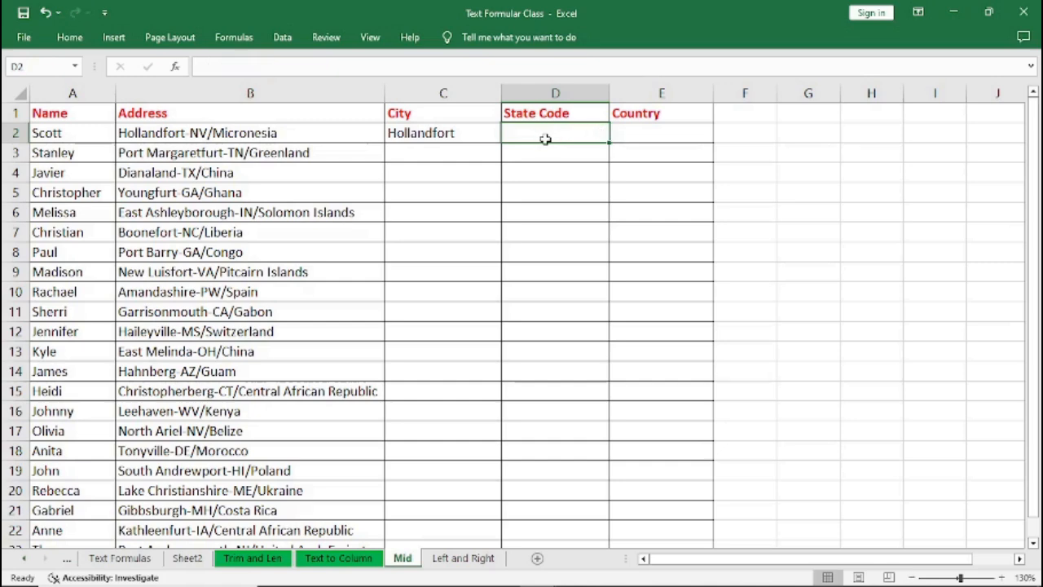
Retype =FIND("-",B2) in the first State Code cell to find the hyphen's position.
text(=)
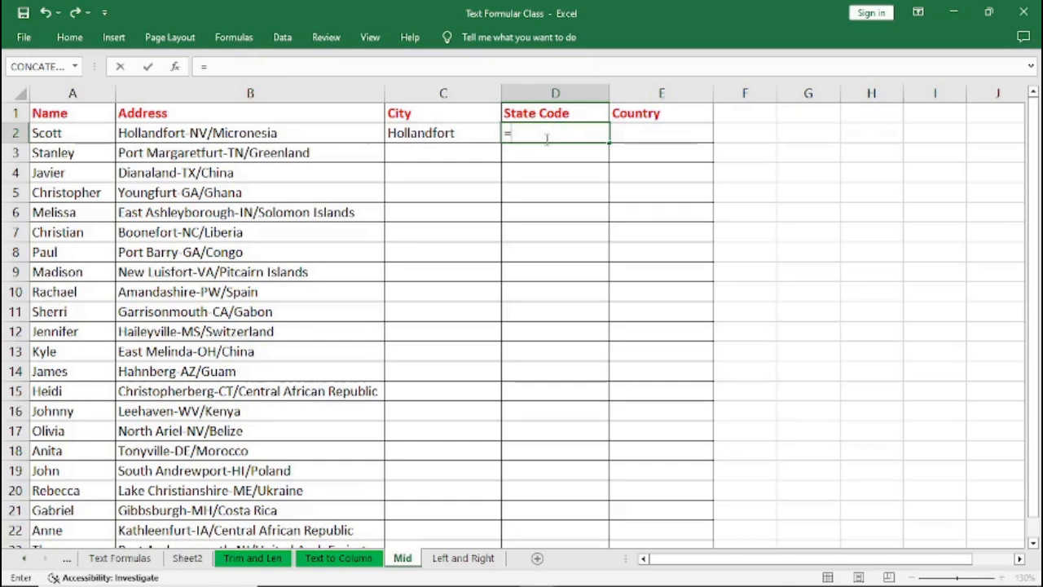
text(FI)
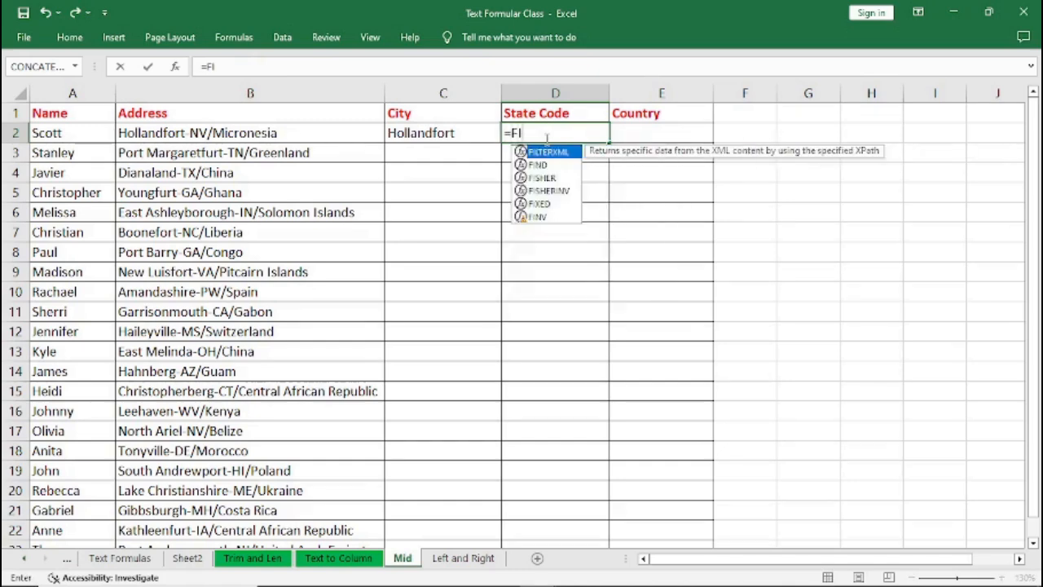
text(ND)
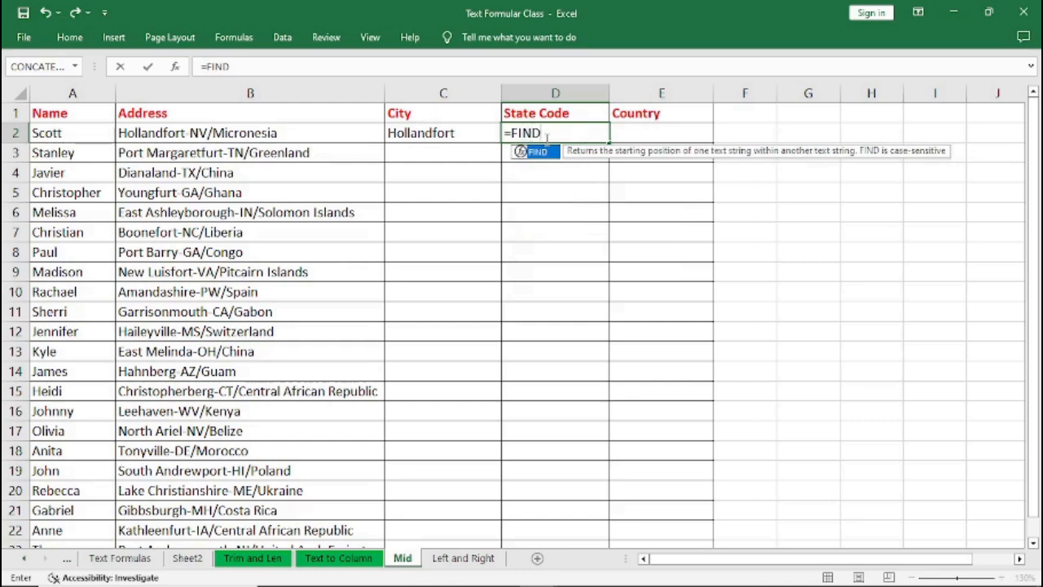
text(()
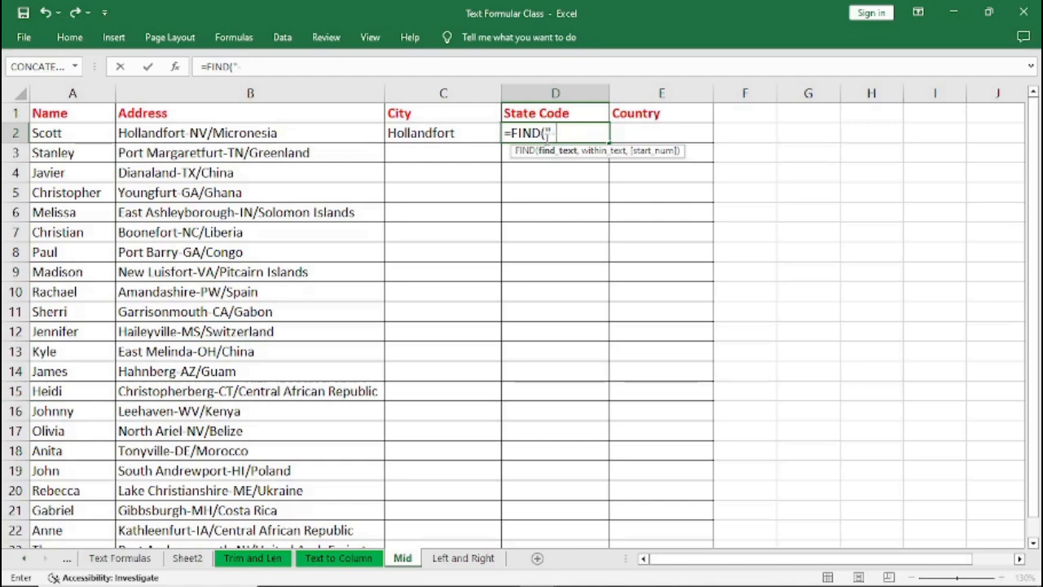
text(-",B2)
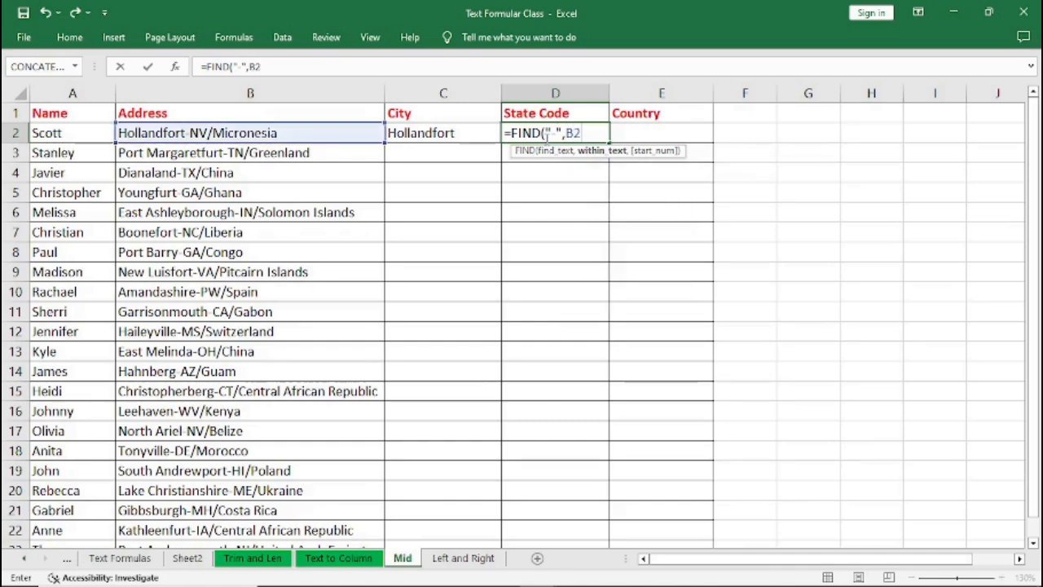
text()-1)
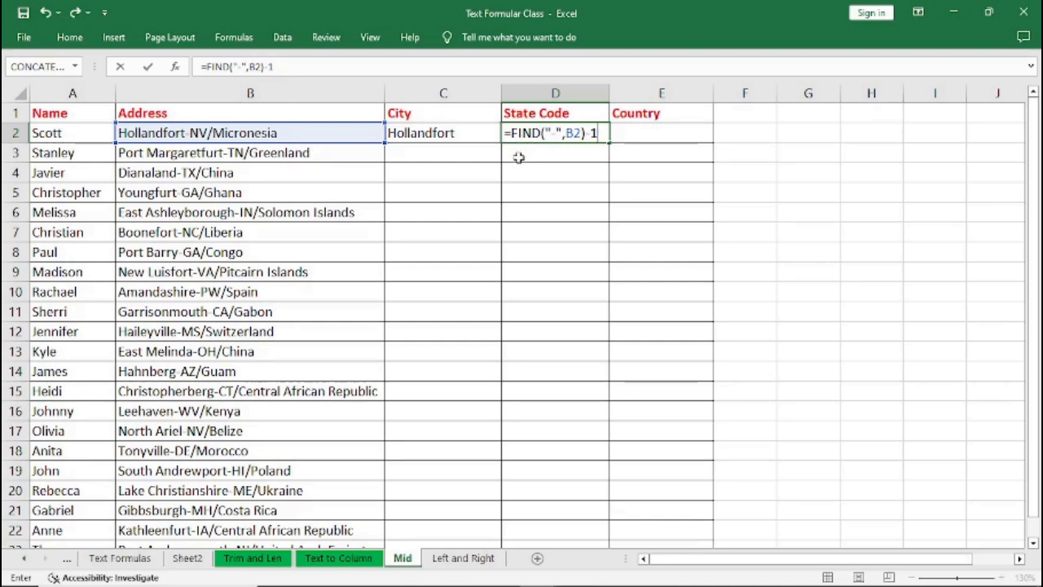
Confirm =FIND("-",B2)-1 in the first State Code cell and fill it down through row 22.
key(Return)
click(542, 135)
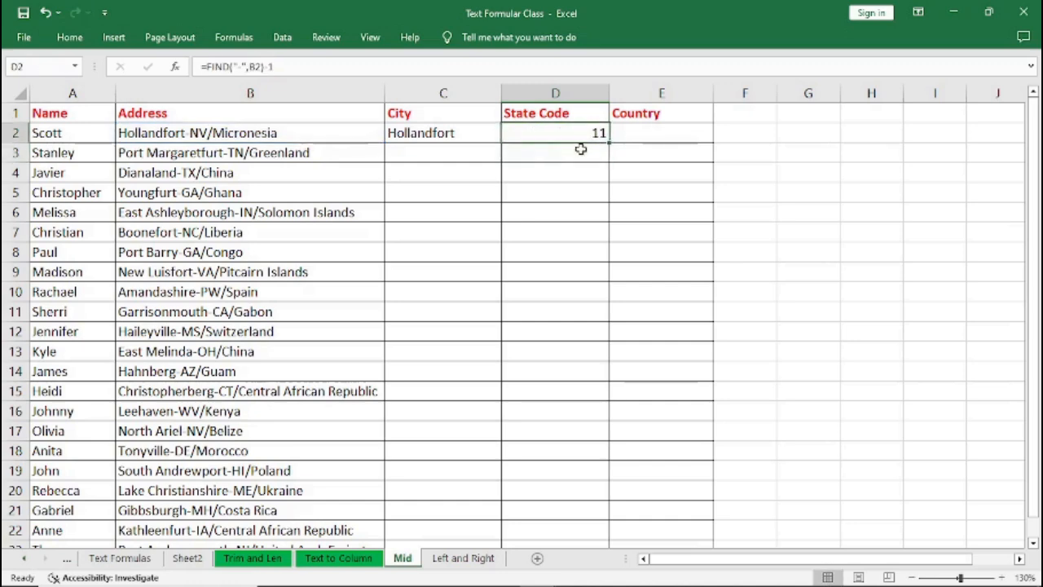
drag(609, 143, 602, 531)
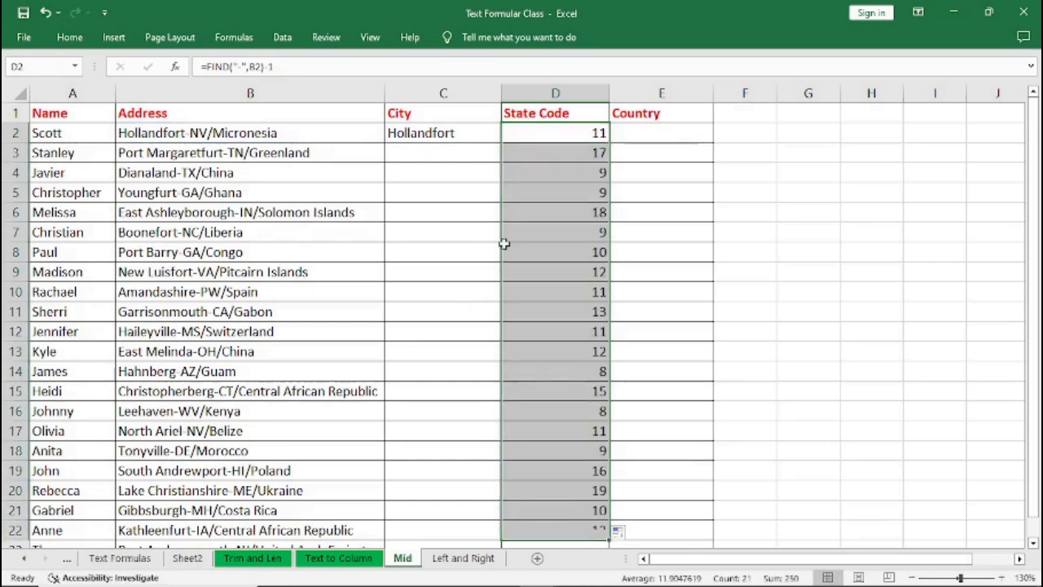
Inspect the LEFT formula in the first City cell, highlighting its character-count argument.
double_click(418, 132)
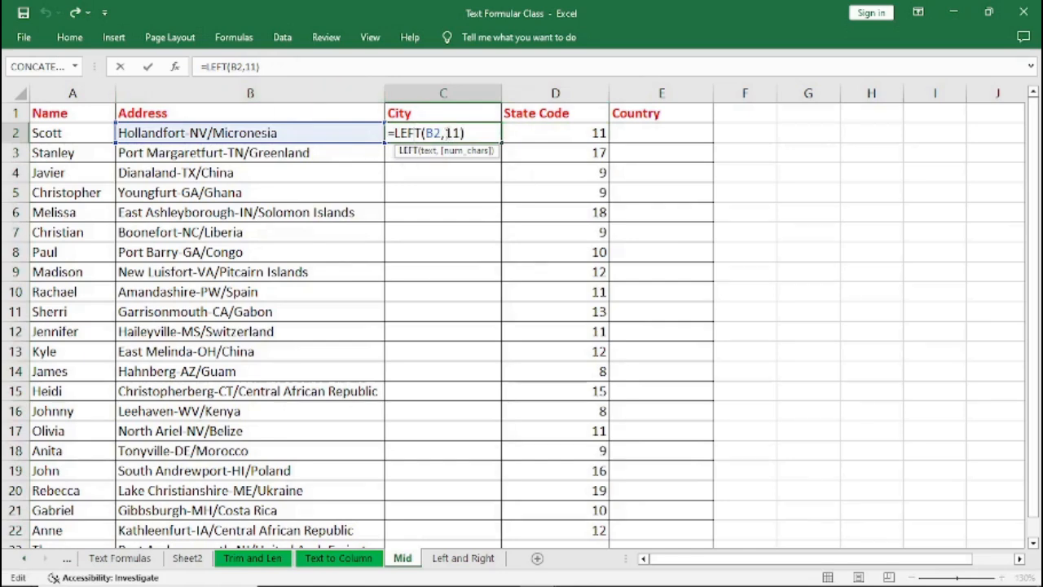
double_click(449, 133)
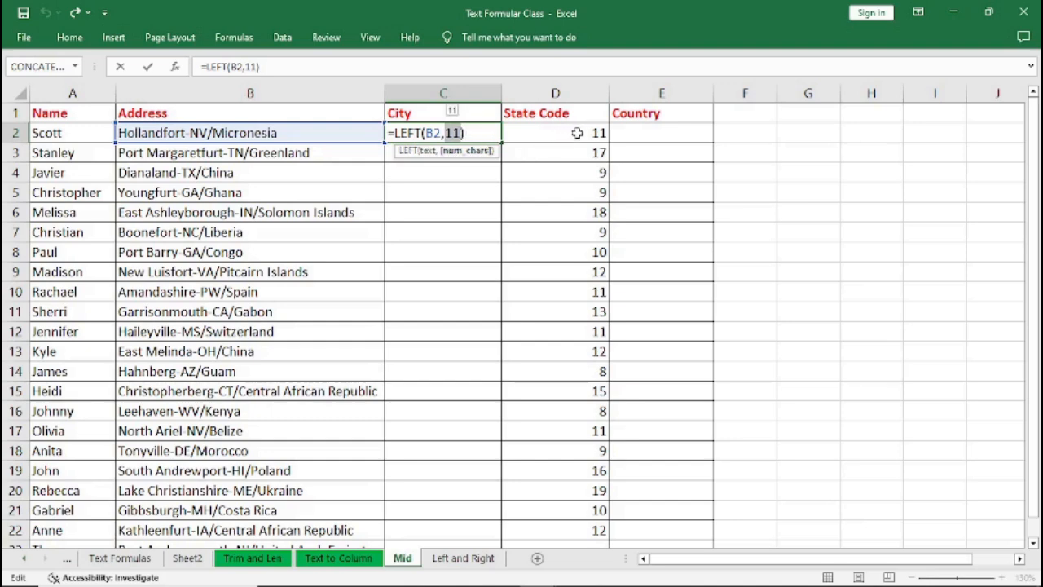
key(ctrl+Return)
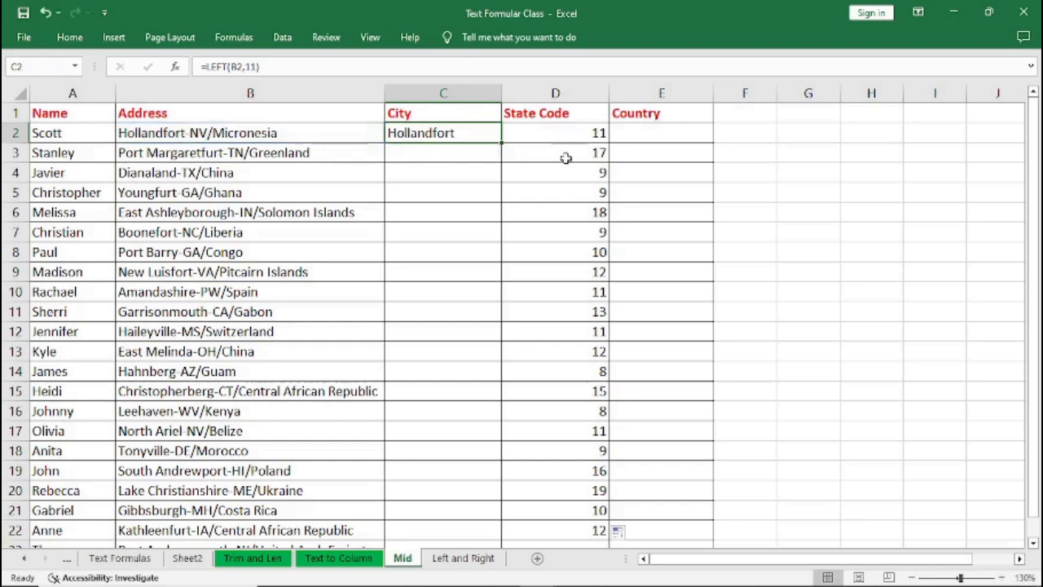
click(550, 208)
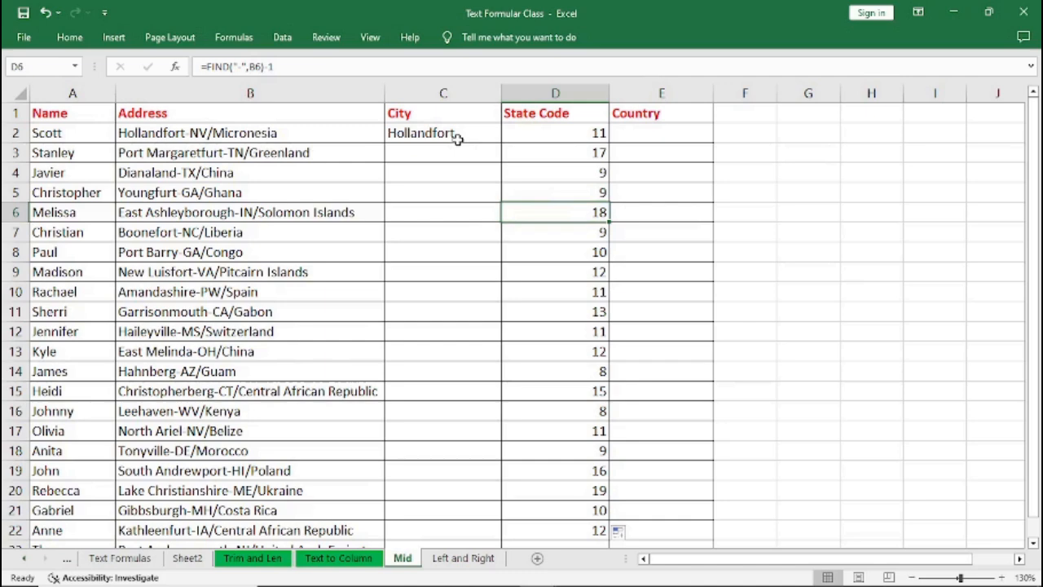
key(Delete)
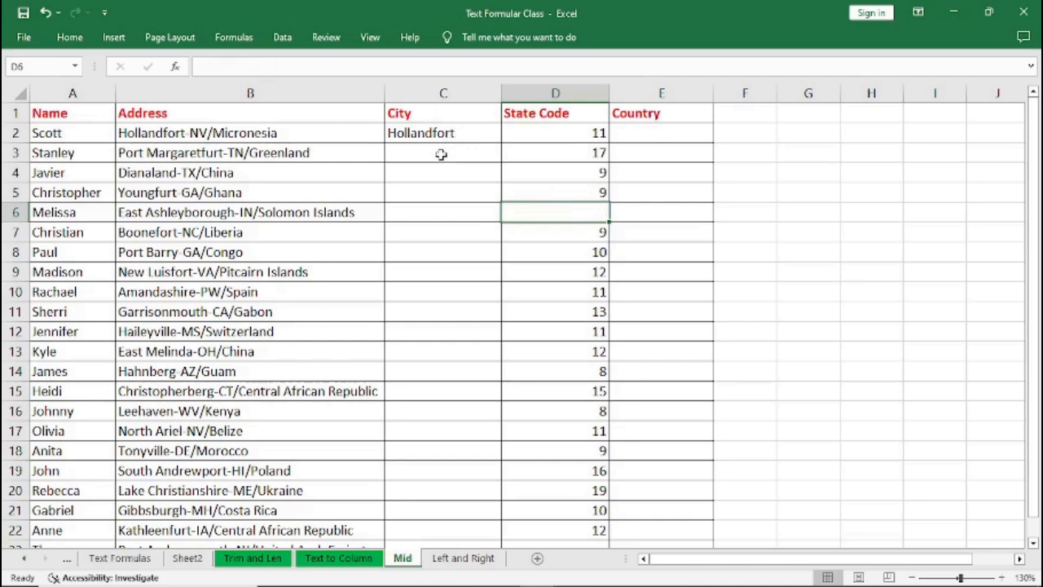
key(ctrl+z)
Review the FIND formula text of the first State Code cell.
click(586, 132)
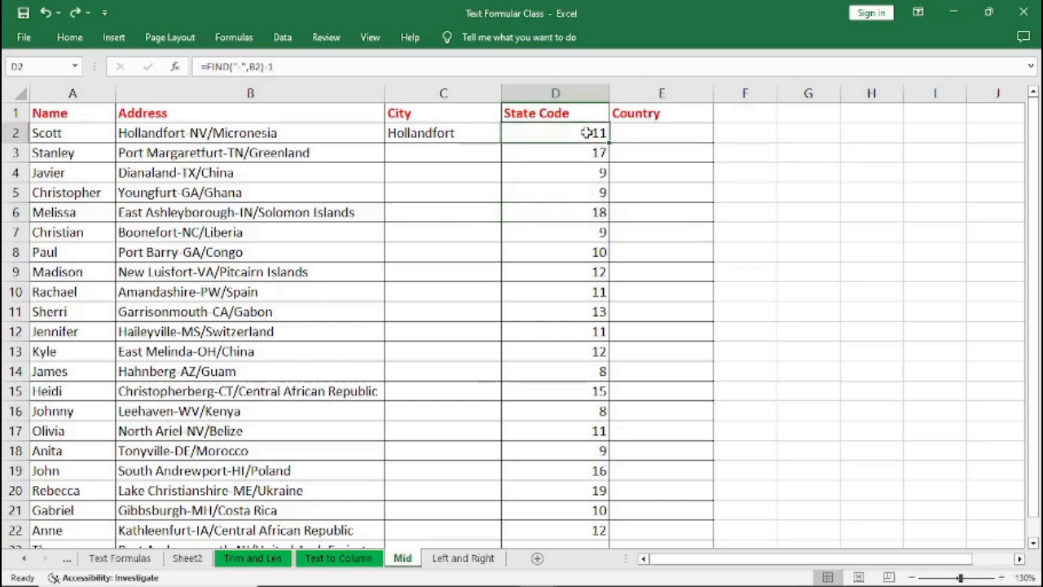
click(285, 67)
drag(284, 67, 234, 68)
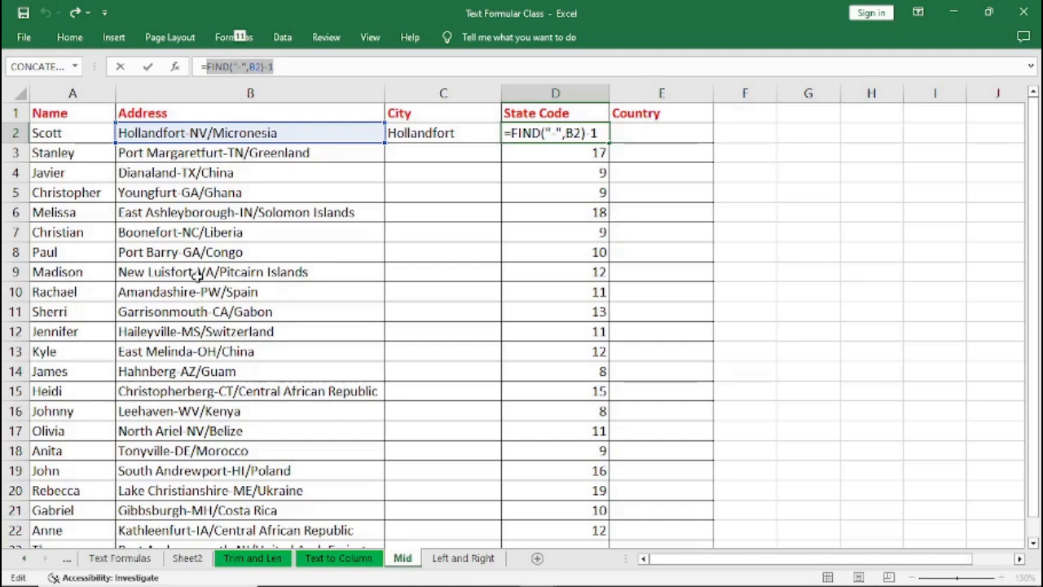
key(ctrl+Return)
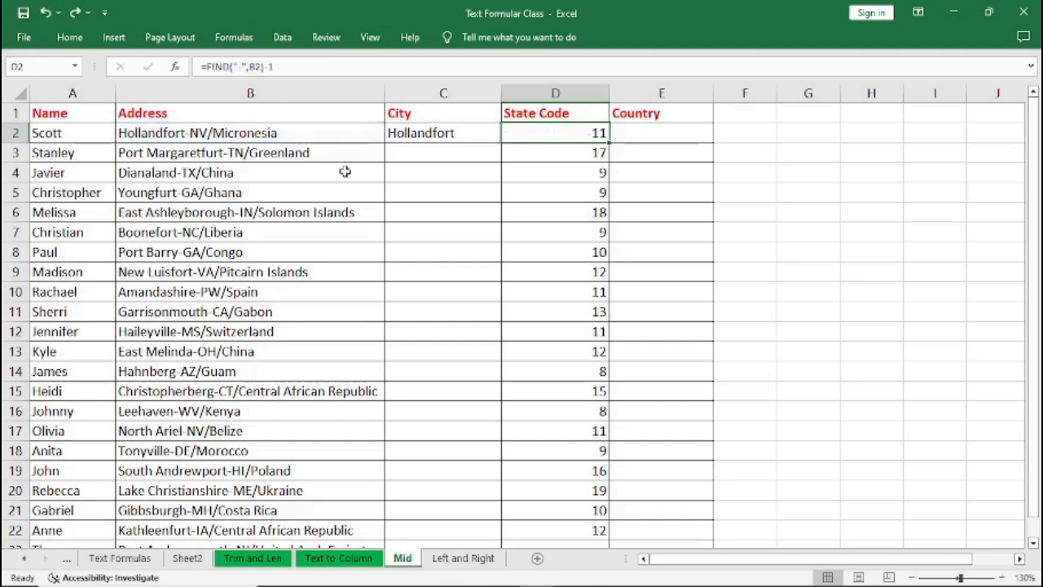
Rewrite the first City cell's formula as =LEFT(B2,FIND("-",B2)-1).
click(428, 133)
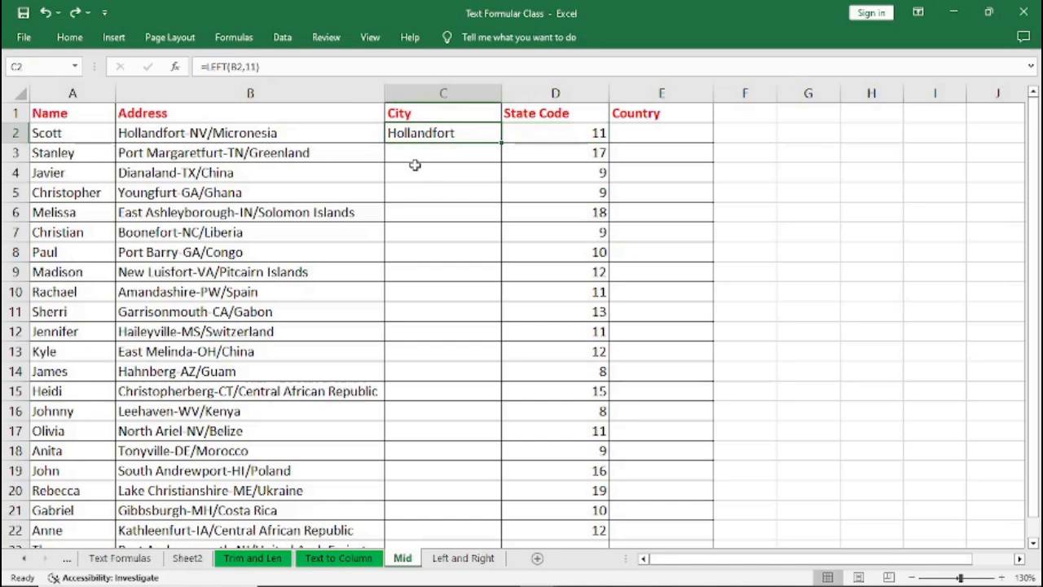
text(=)
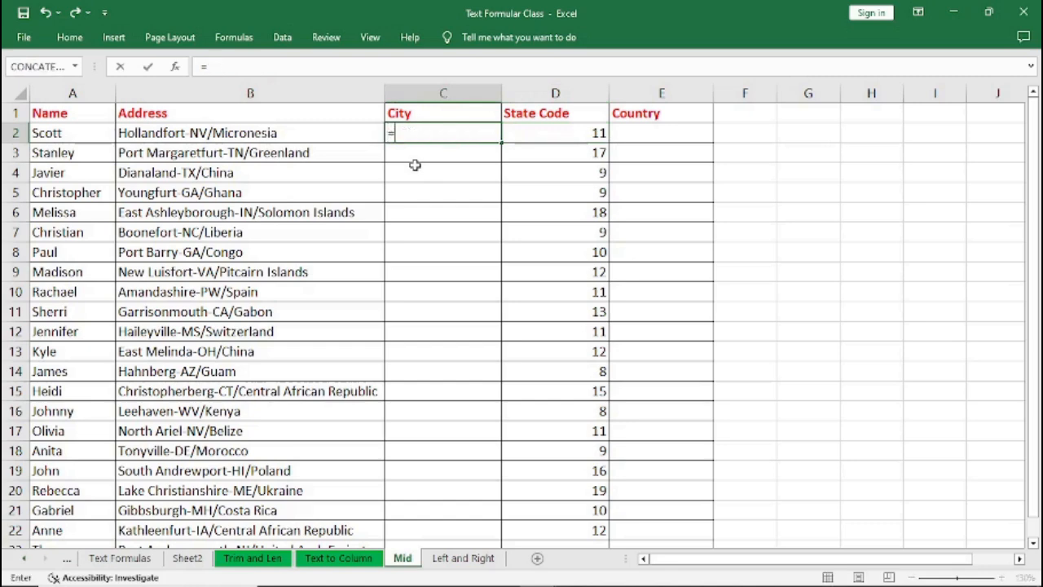
text(LEFT)
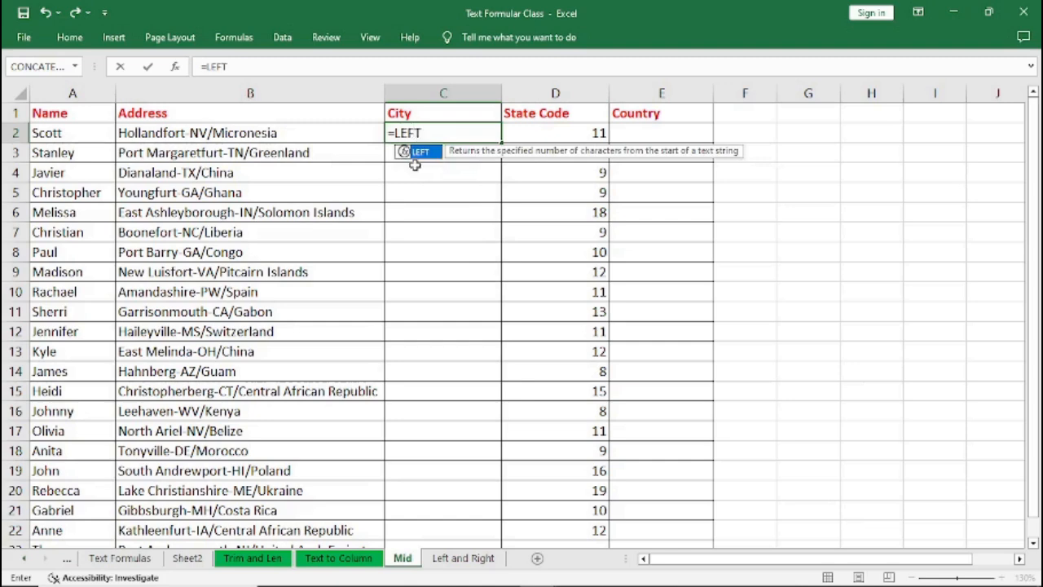
text(()
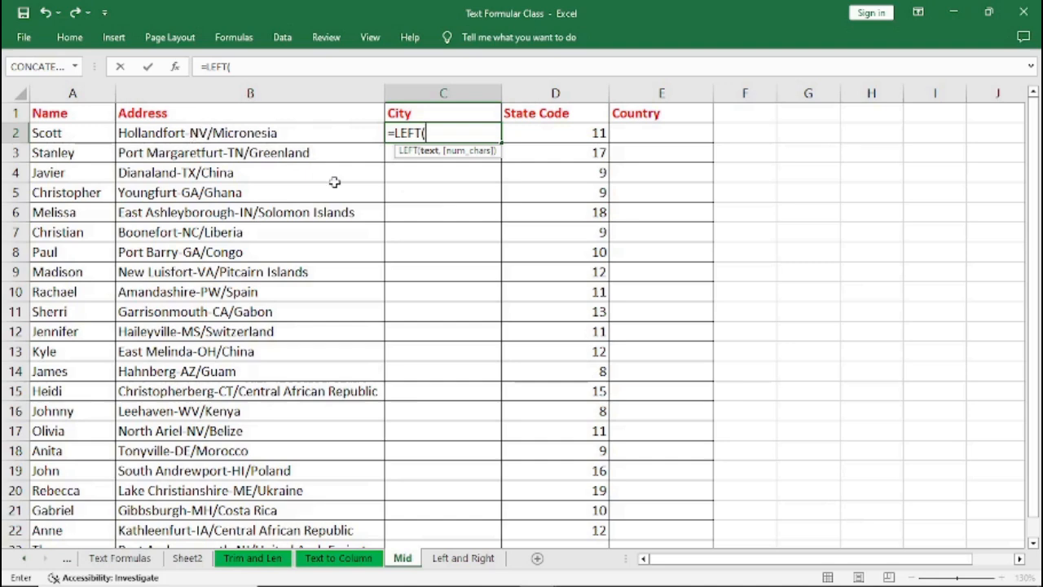
text(B)
text(E)
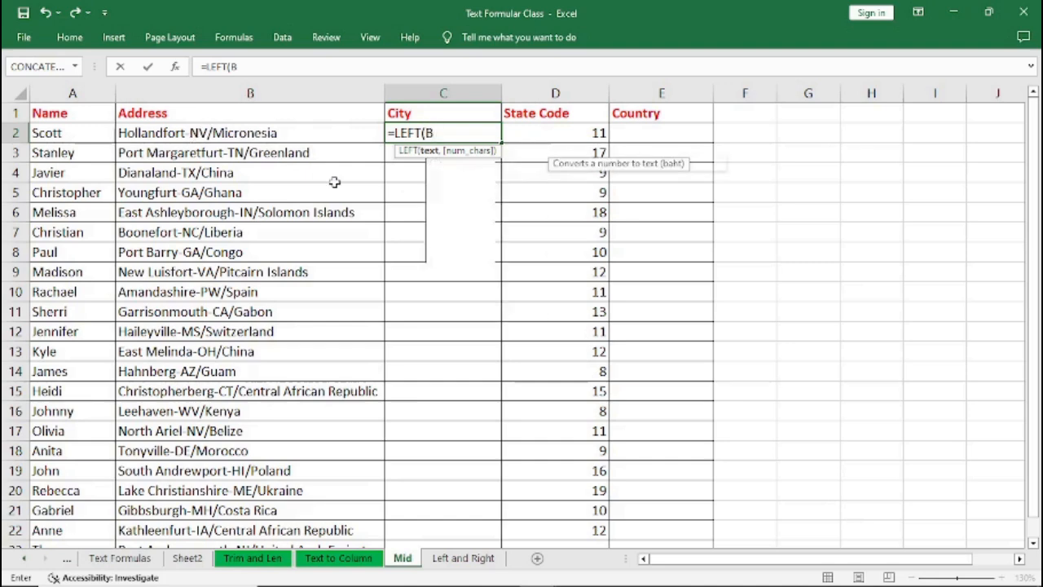
key(BackSpace)
key(BackSpace)
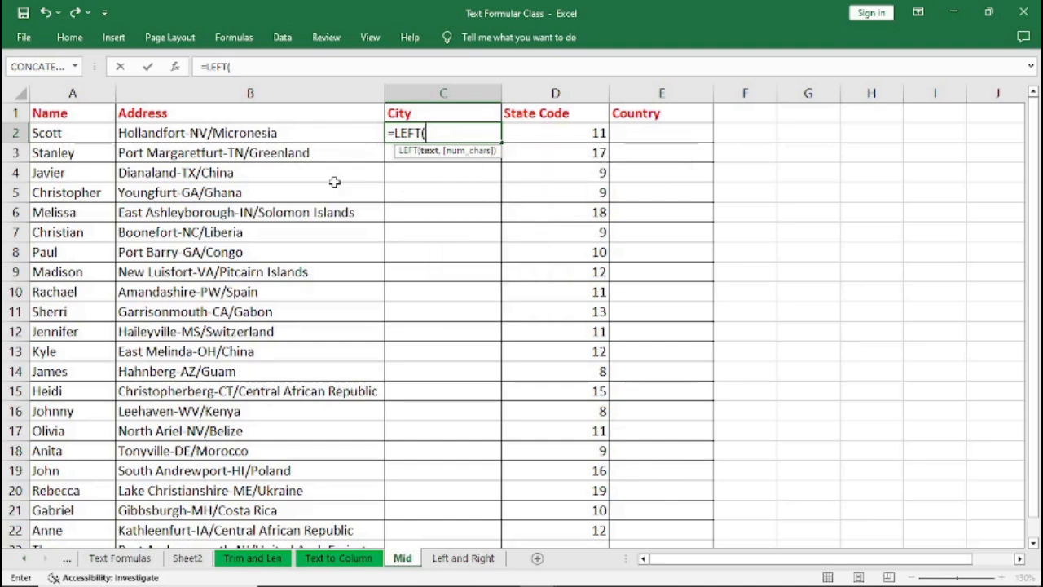
text(B2)
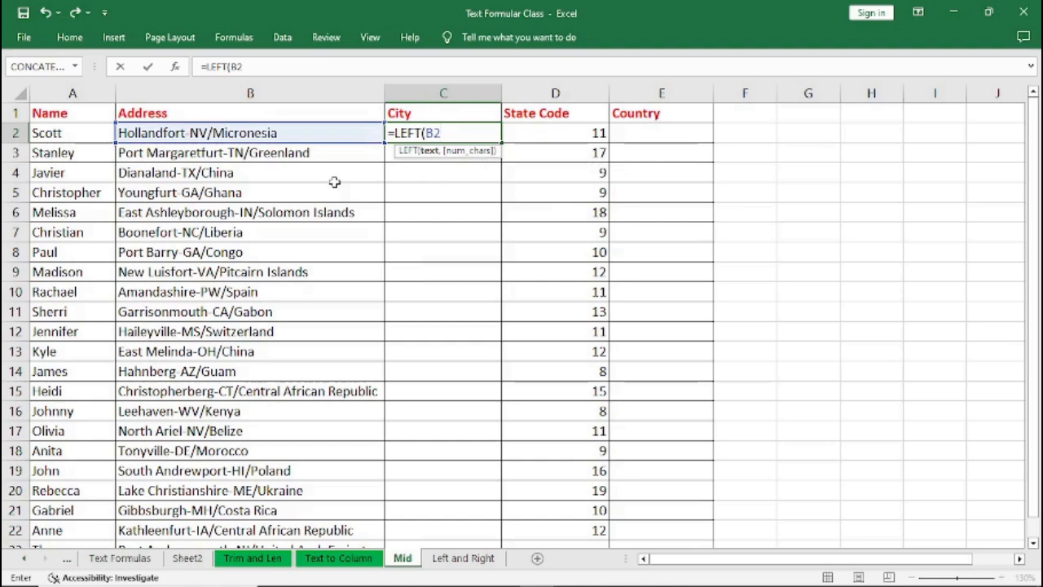
text(,)
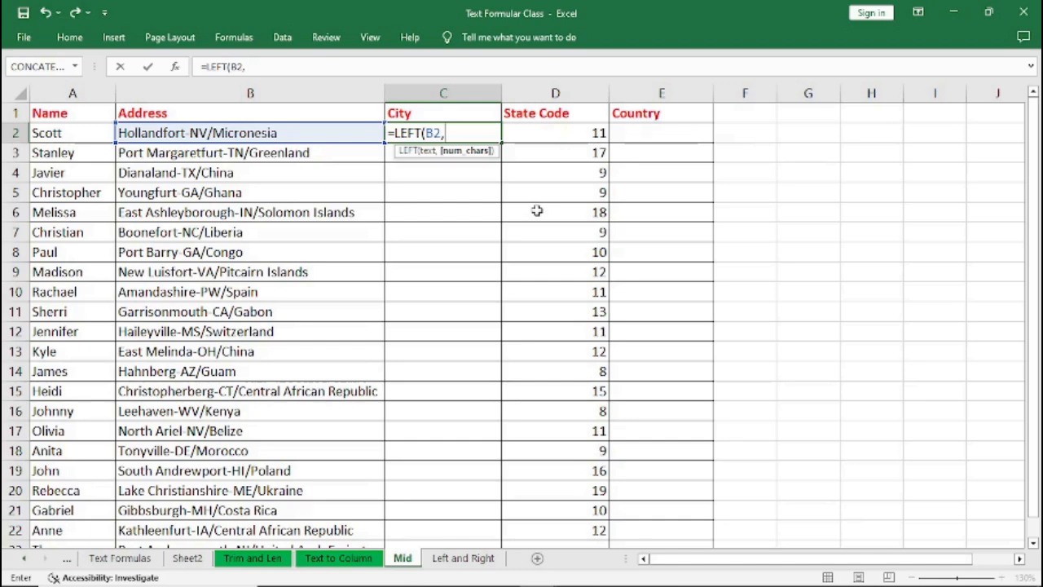
text(FIND("-",B2)-1)
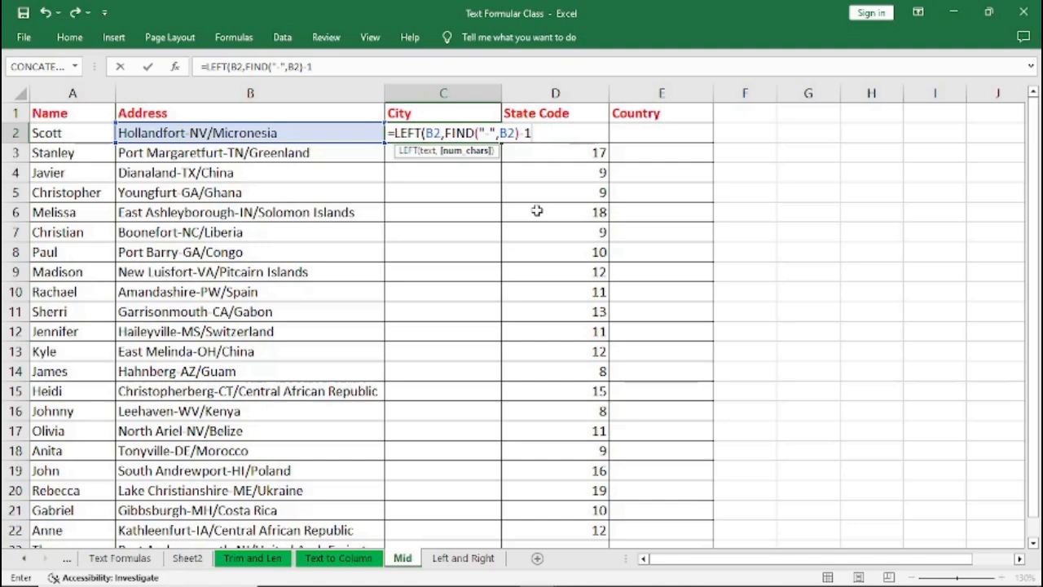
text())
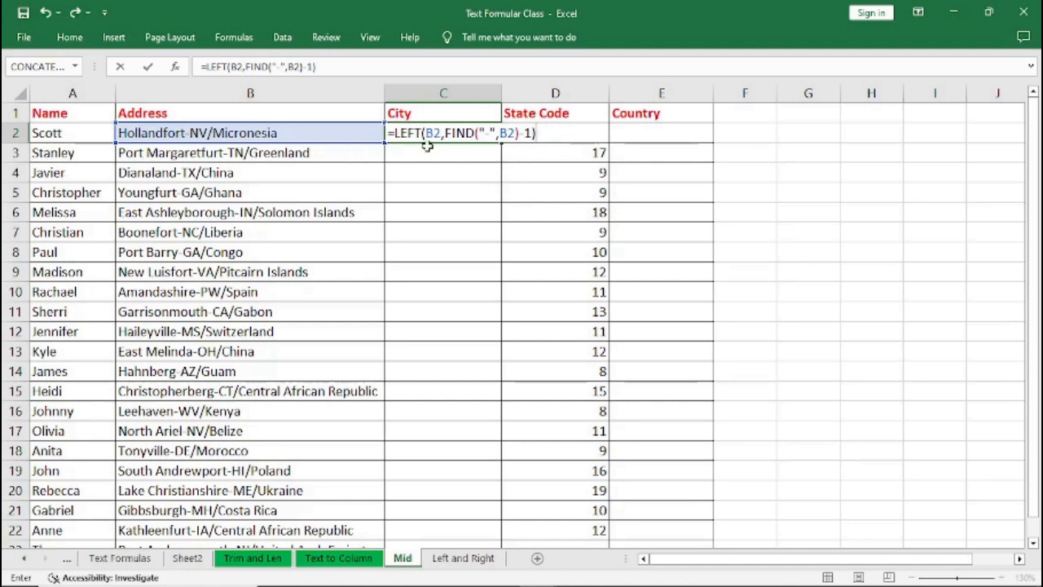
Wrap the FIND part in parentheses so the formula reads =LEFT(B2,(FIND("-",B2)-1)) and confirm it.
drag(445, 132, 532, 134)
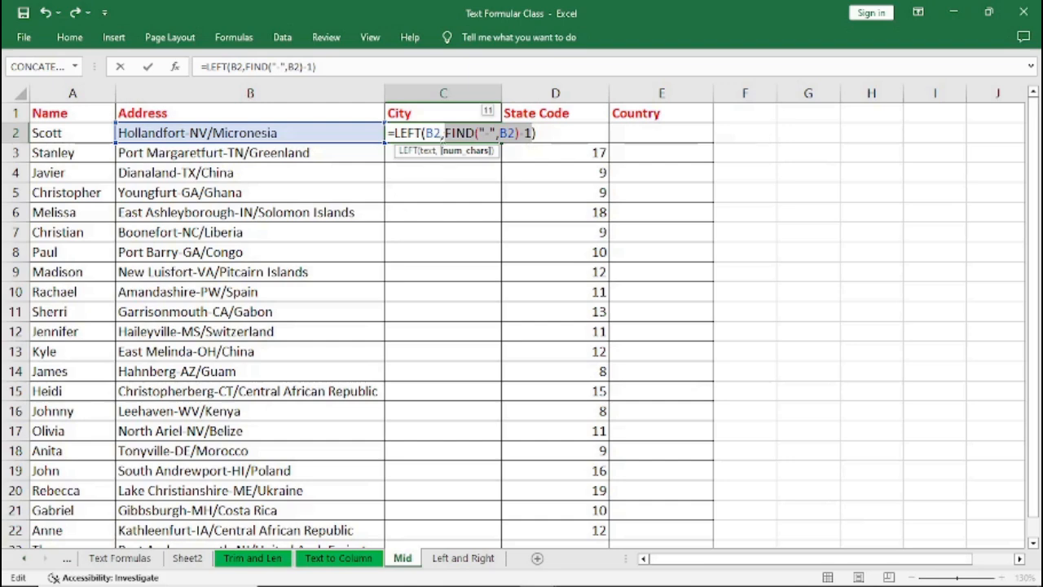
click(446, 132)
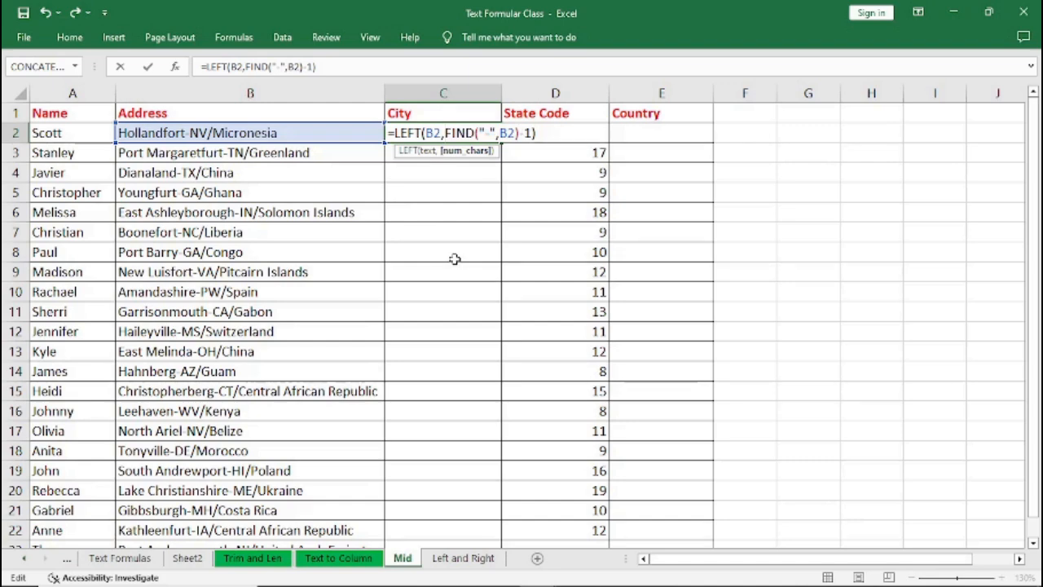
text(()
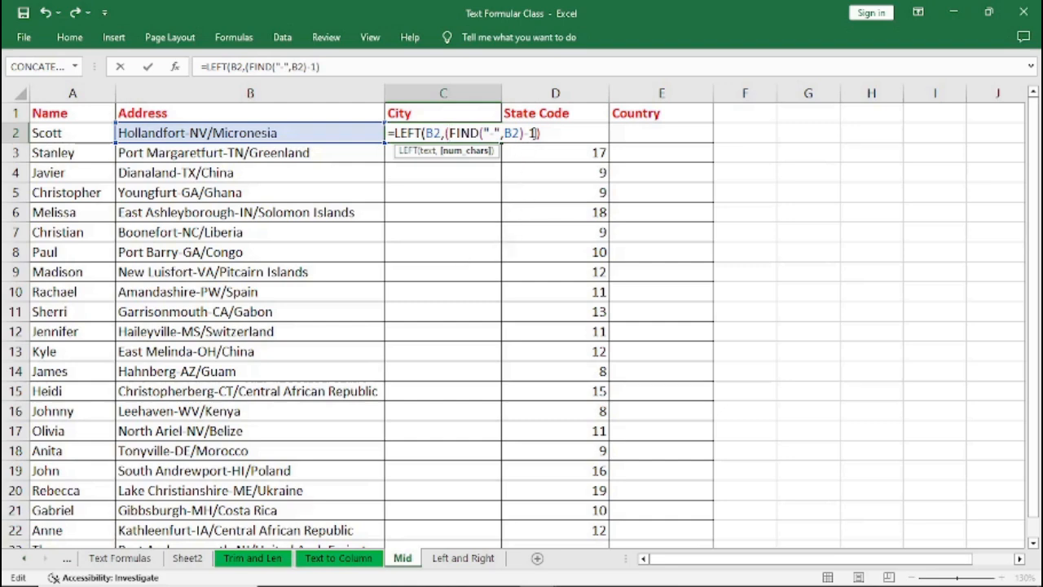
text())
drag(447, 132, 540, 133)
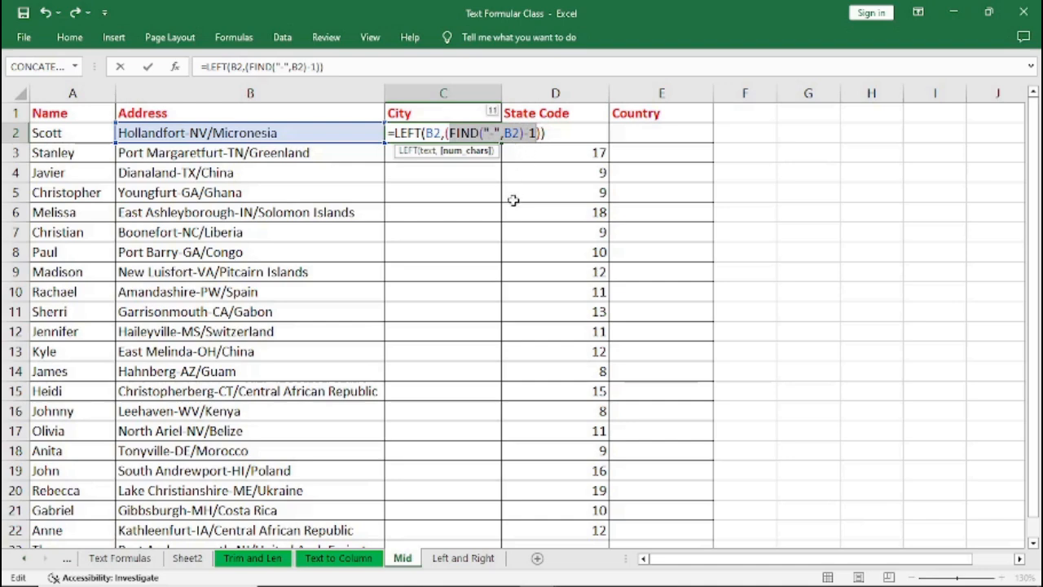
key(Return)
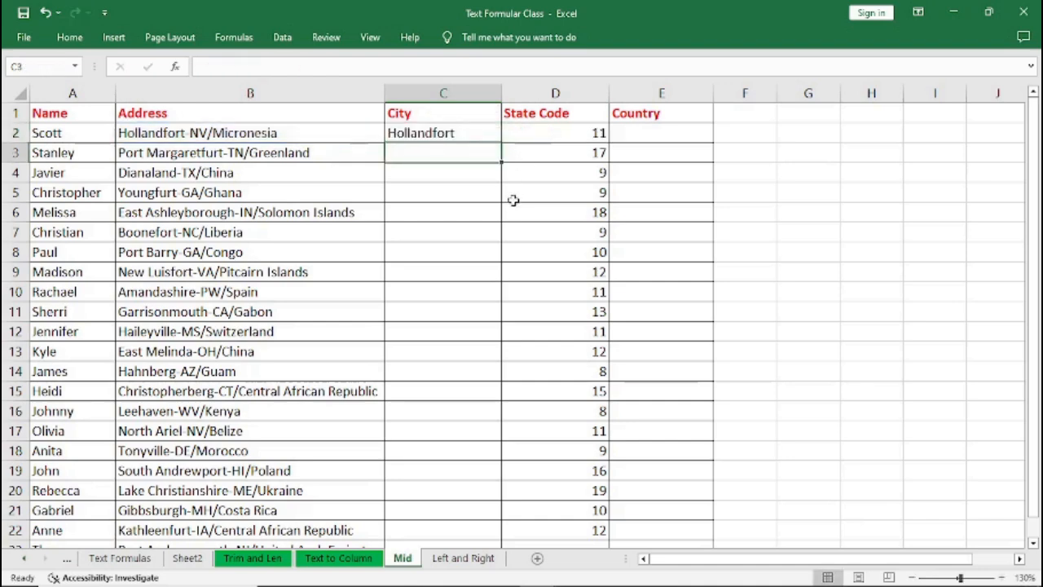
Fill the City formula down the column and widen the City column to fit the names.
click(458, 136)
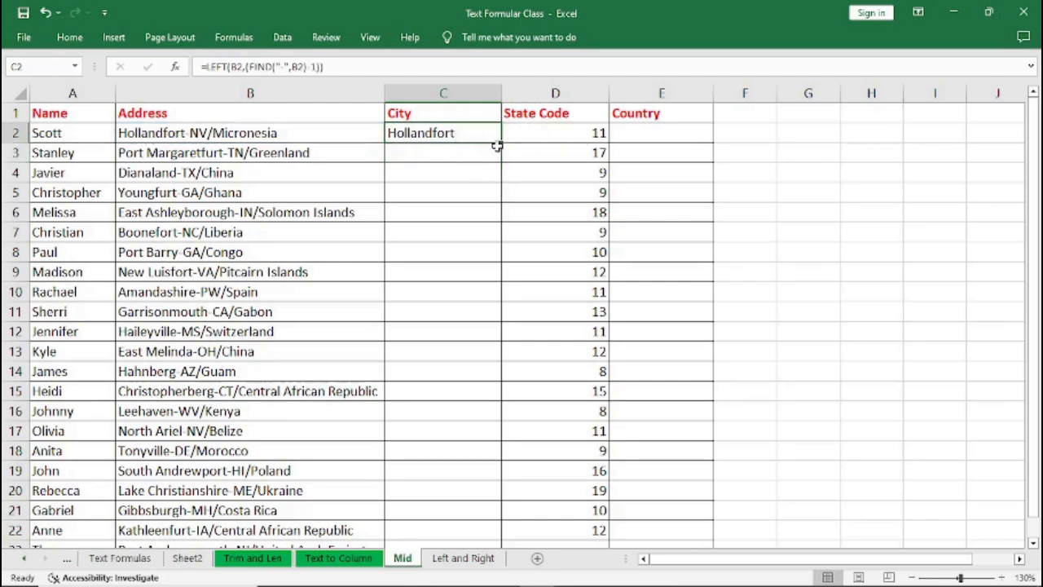
double_click(500, 143)
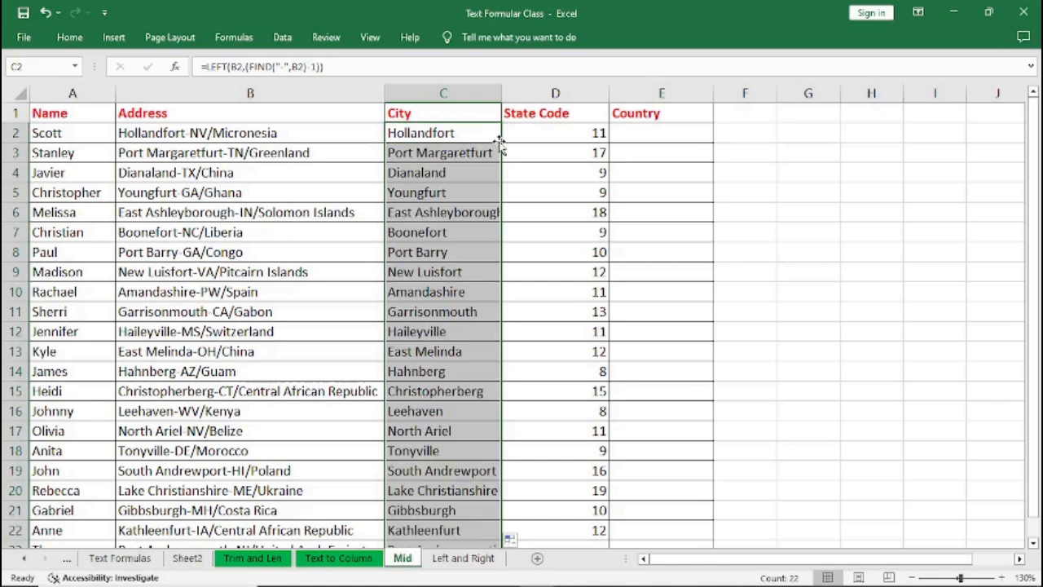
drag(499, 98, 517, 97)
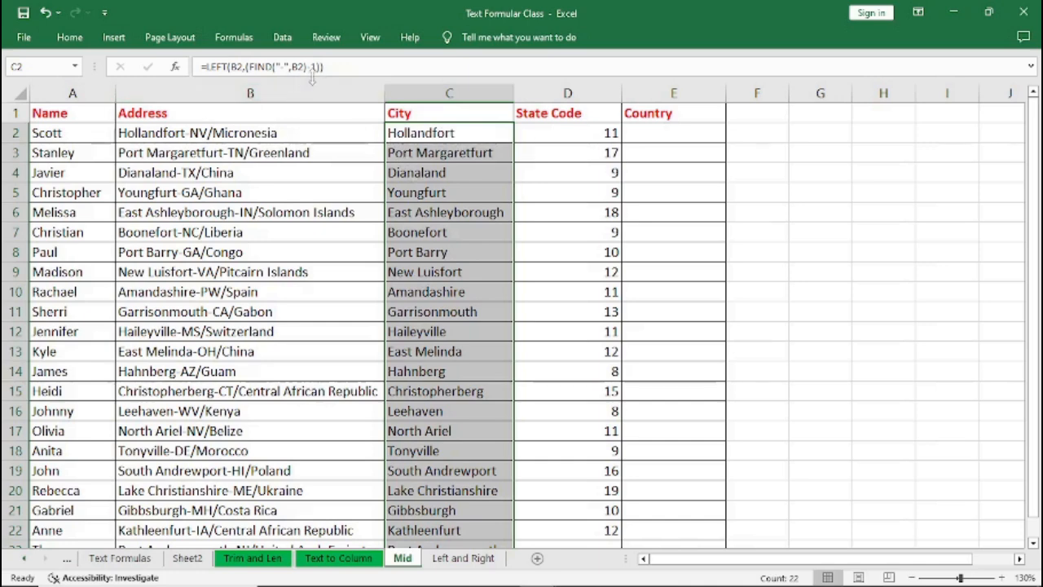
Examine the City formulas in the first and second City cells.
drag(326, 67, 206, 67)
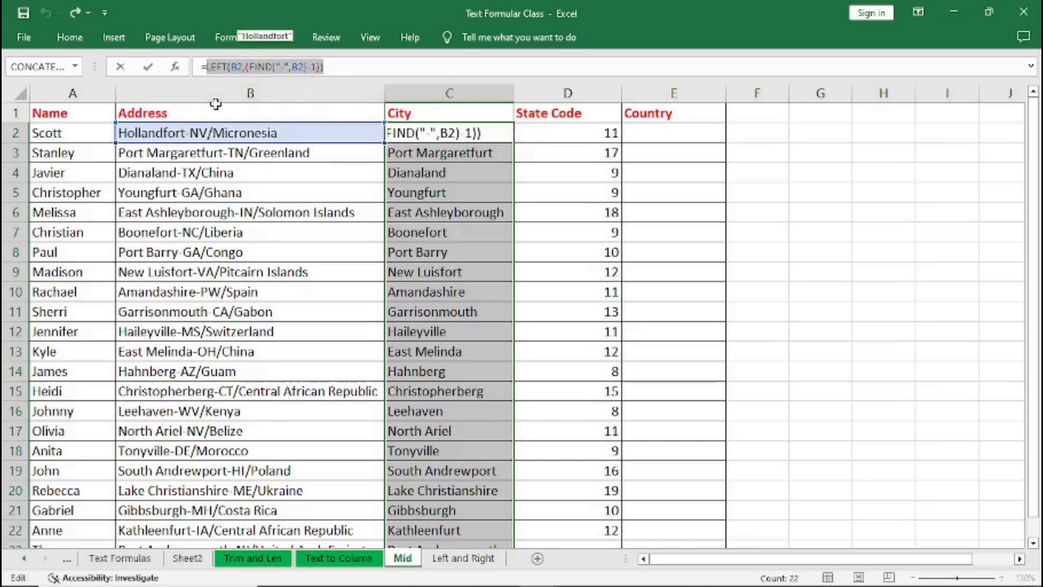
click(643, 226)
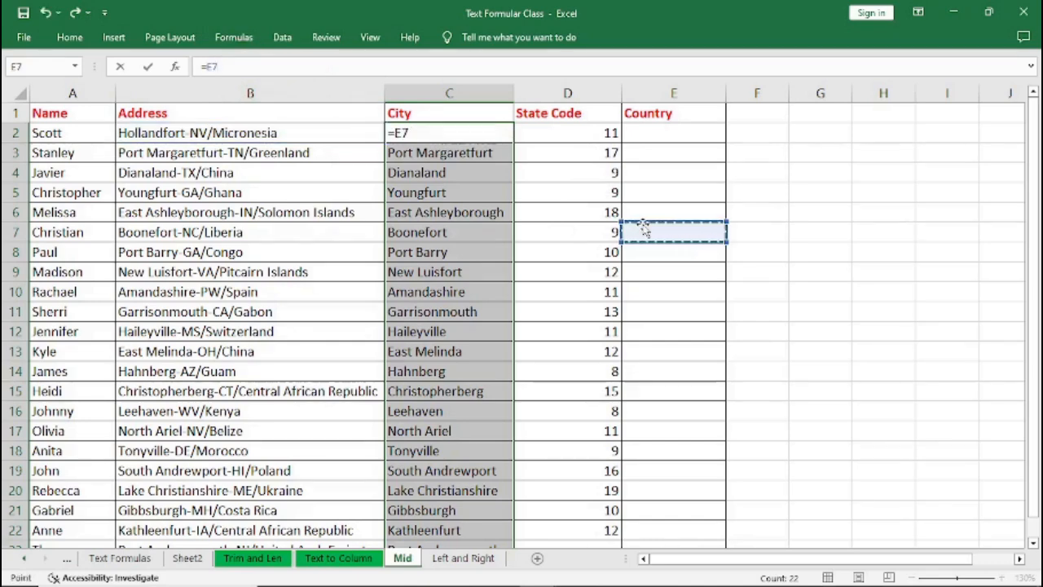
key(Escape)
click(644, 230)
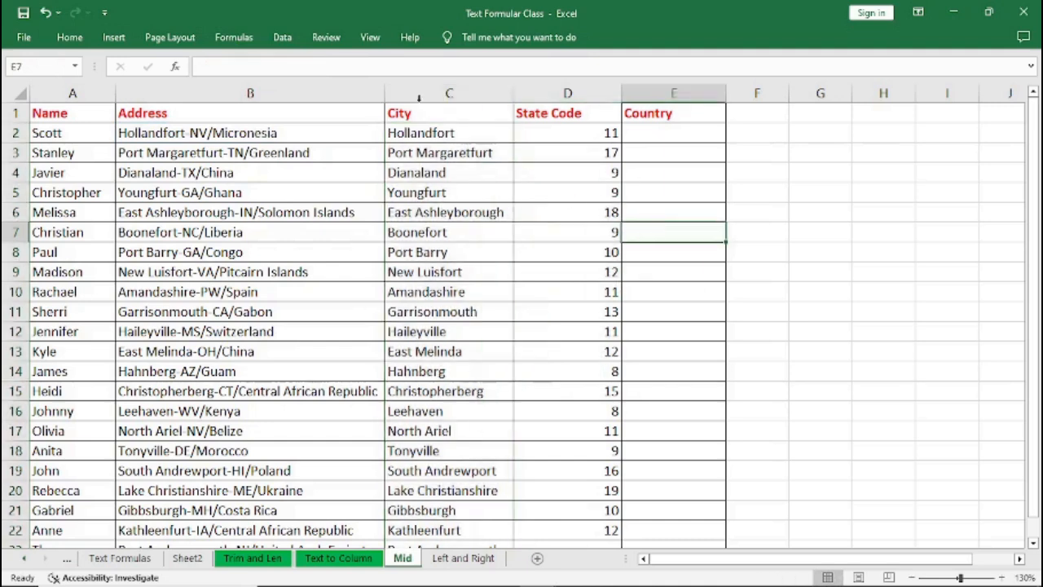
click(413, 148)
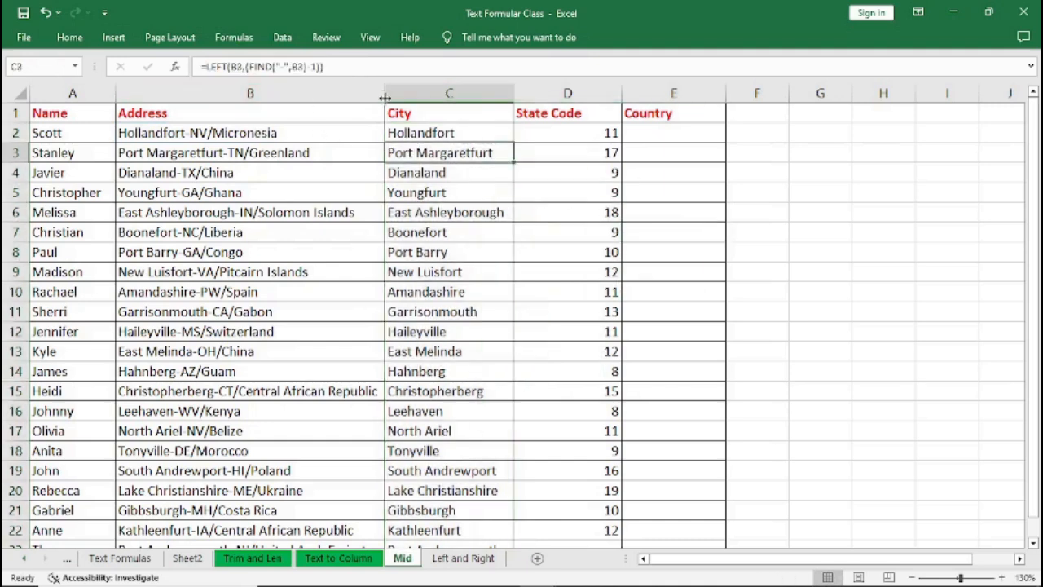
drag(352, 70, 210, 67)
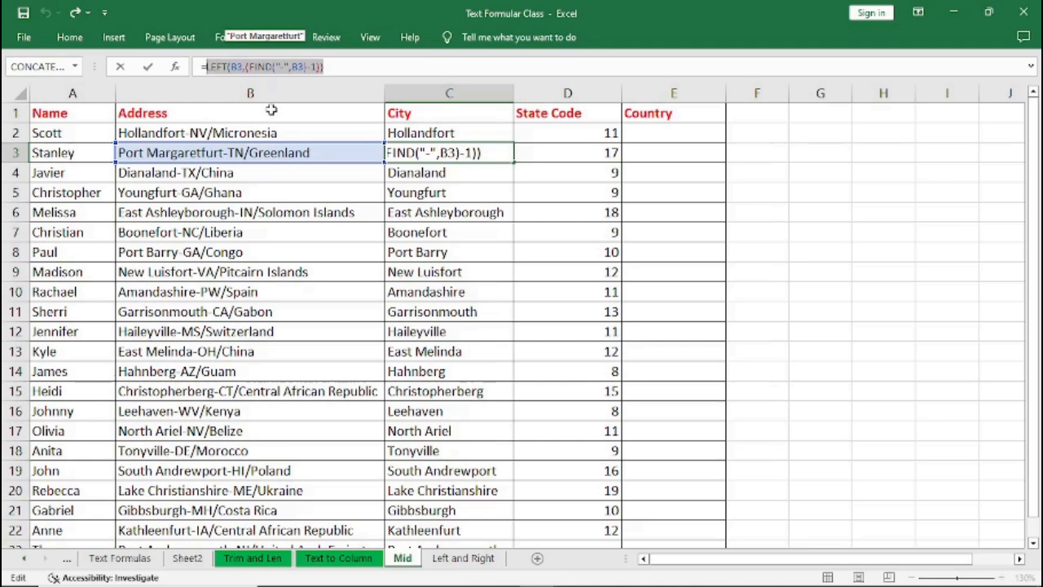
key(Escape)
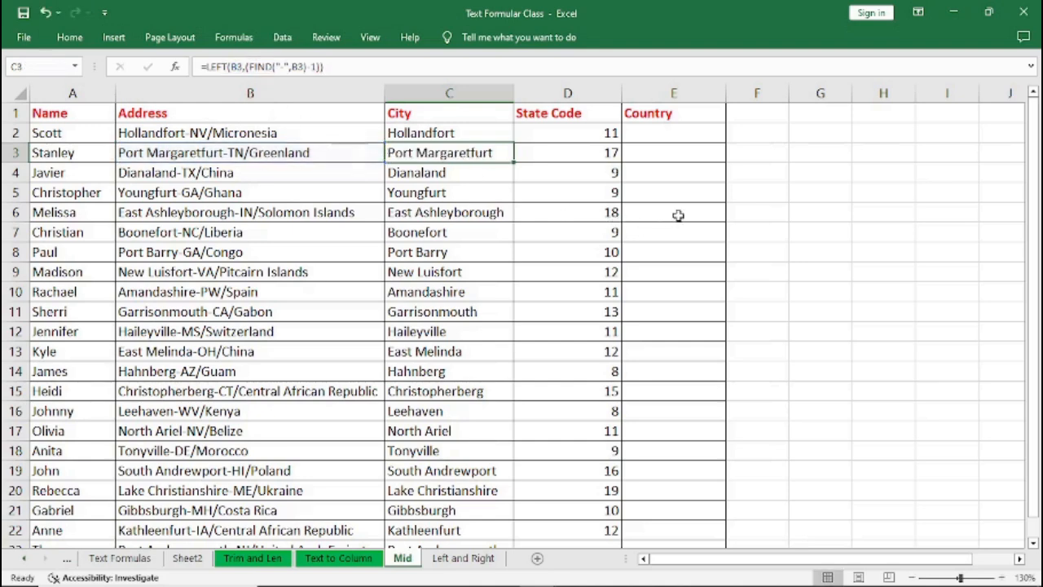
click(642, 215)
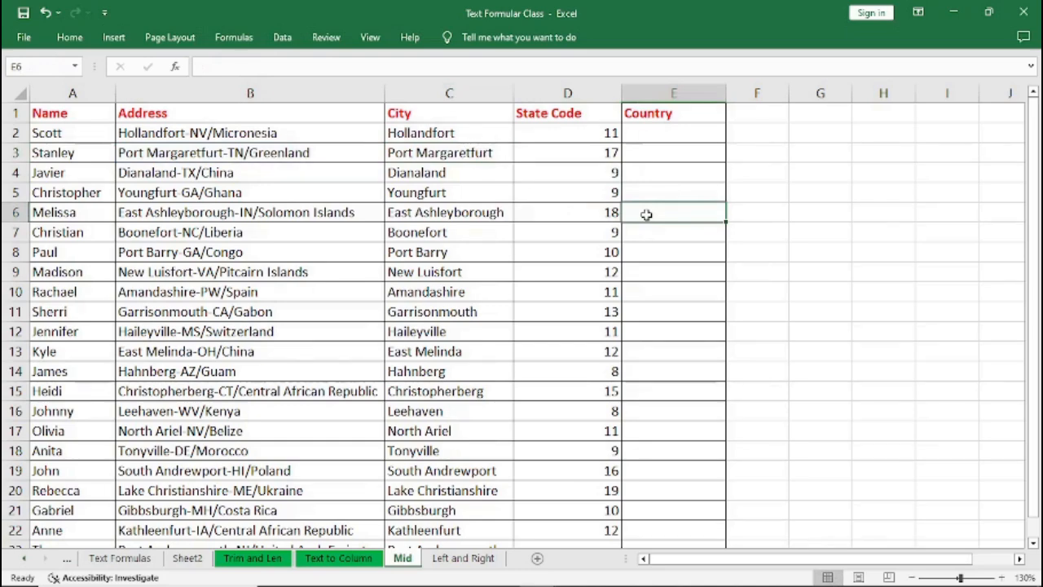
right_click(647, 215)
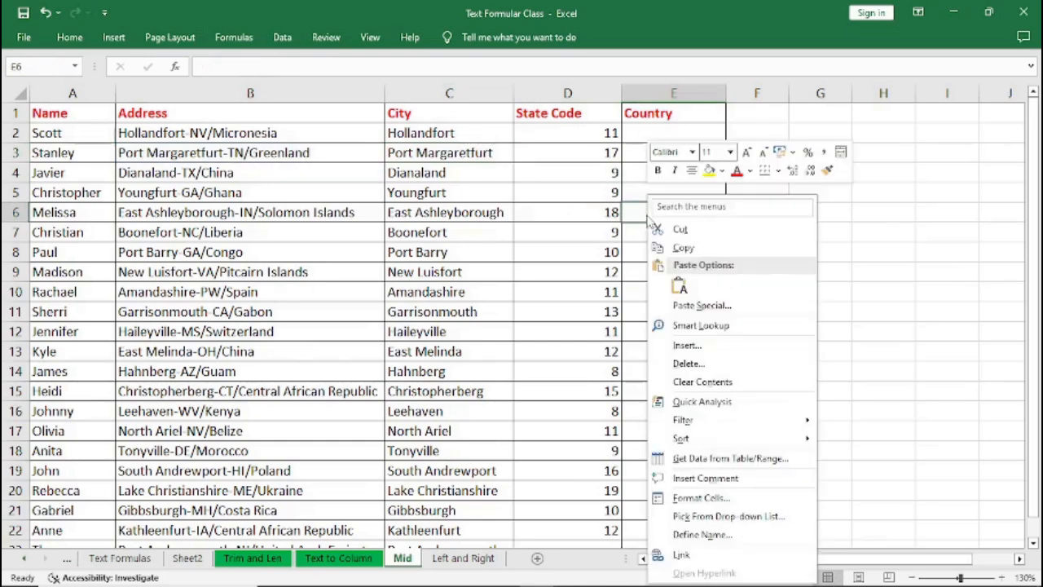
click(679, 285)
click(673, 236)
click(676, 271)
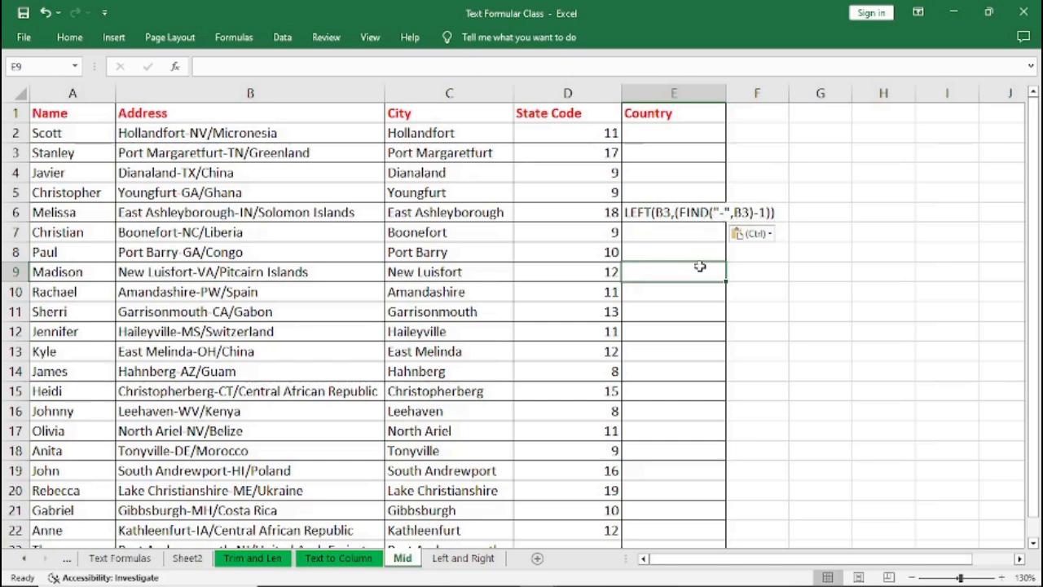
click(696, 193)
drag(726, 206, 727, 239)
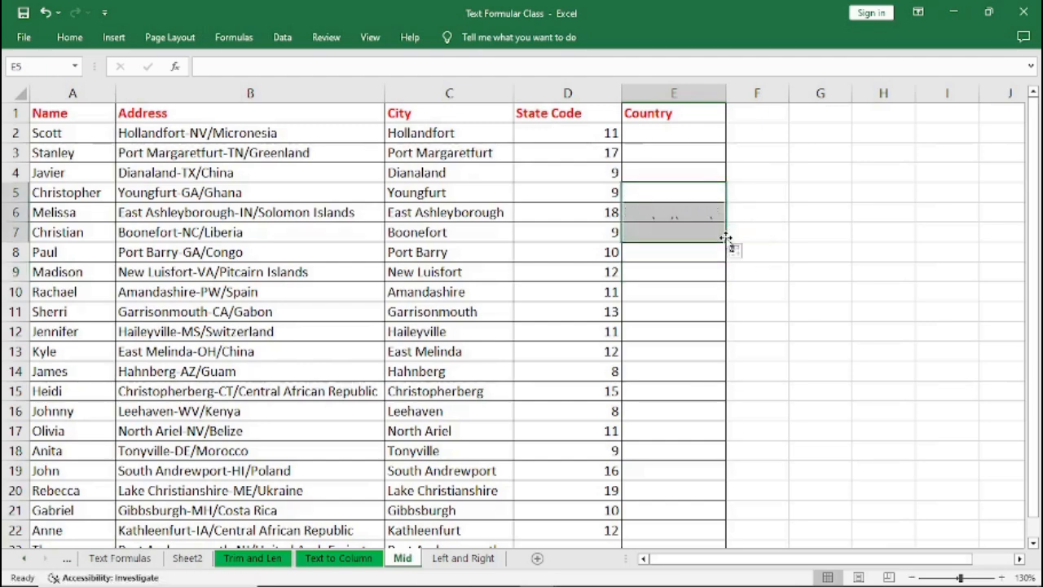
Clear all existing values from the State Code column, rows 2 to 22.
click(540, 175)
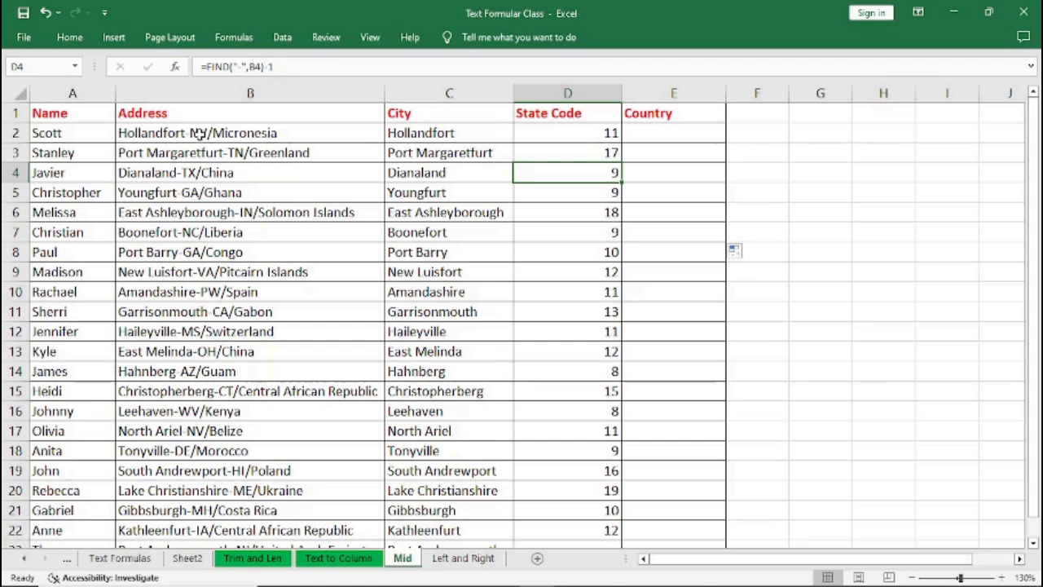
click(581, 135)
drag(582, 135, 590, 529)
key(Delete)
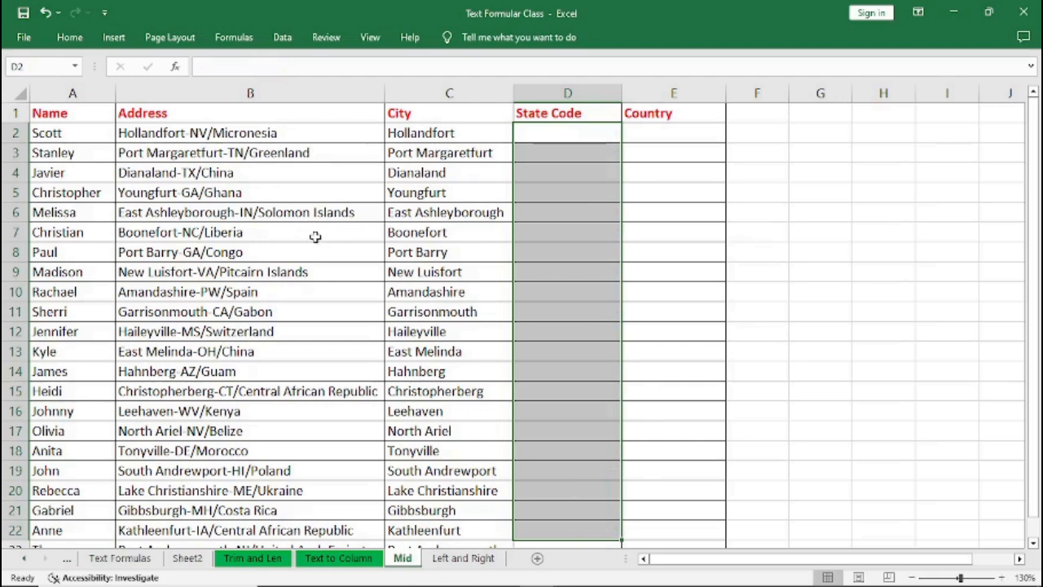
Enter =MID(B2,12,2) in the first State Code cell to extract the state code.
click(193, 132)
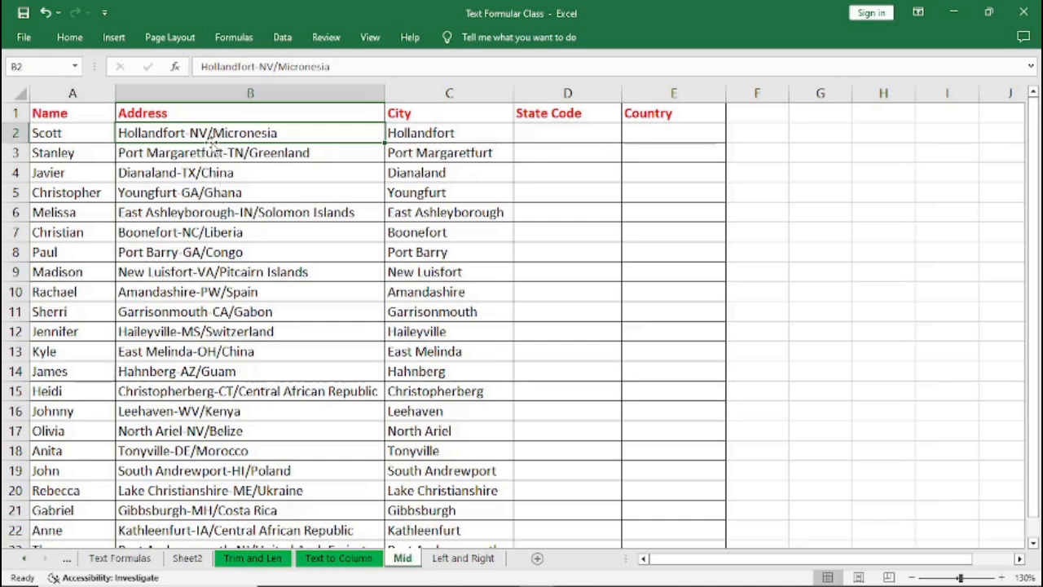
click(540, 136)
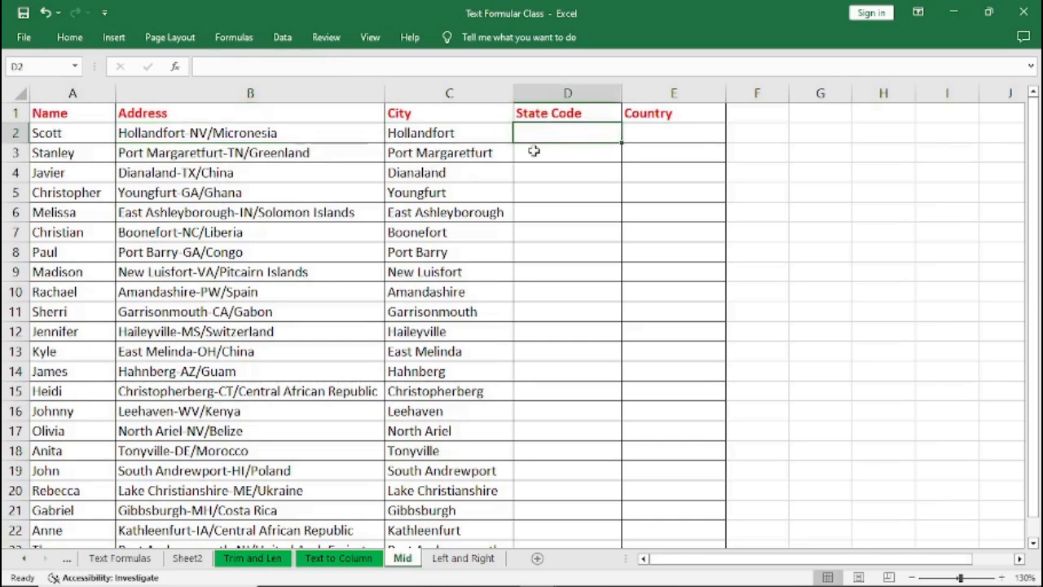
text(=MID)
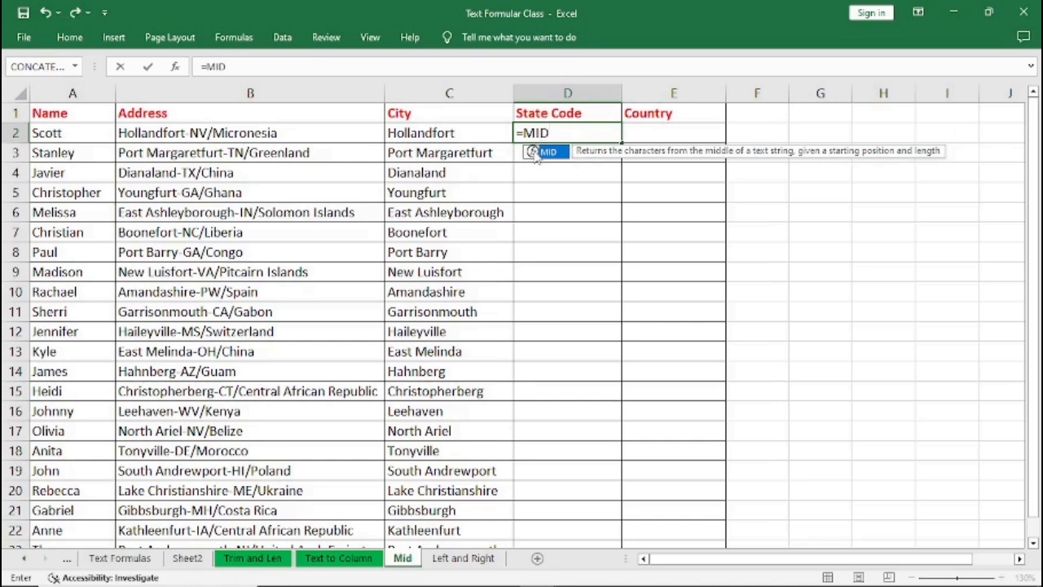
text(()
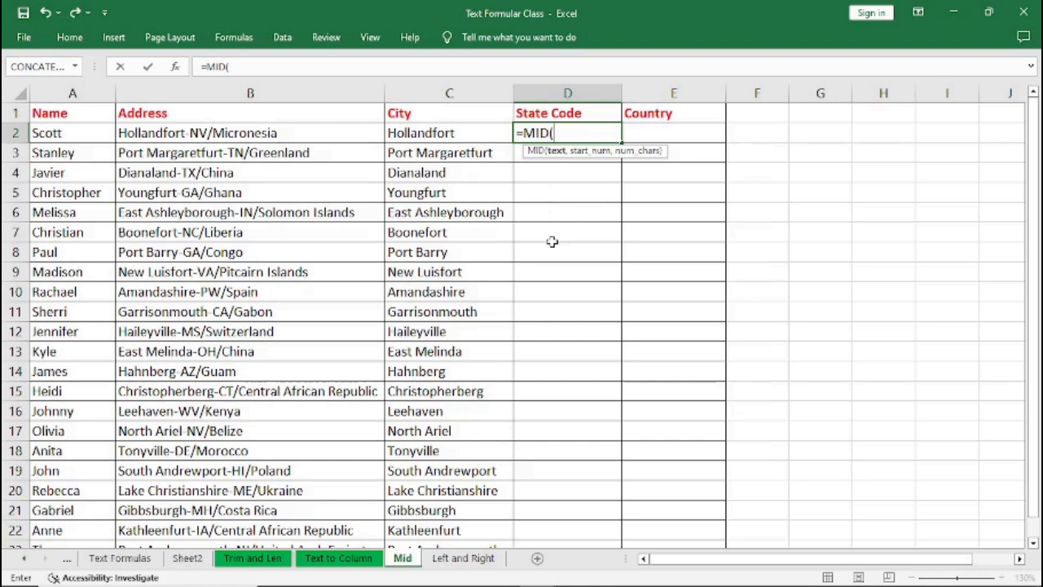
text(B)
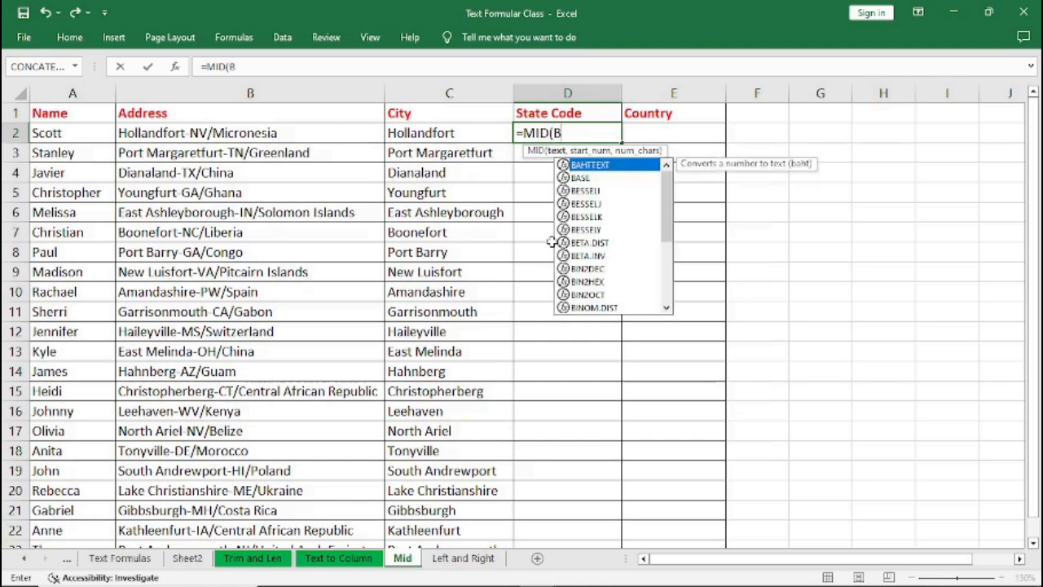
text(2)
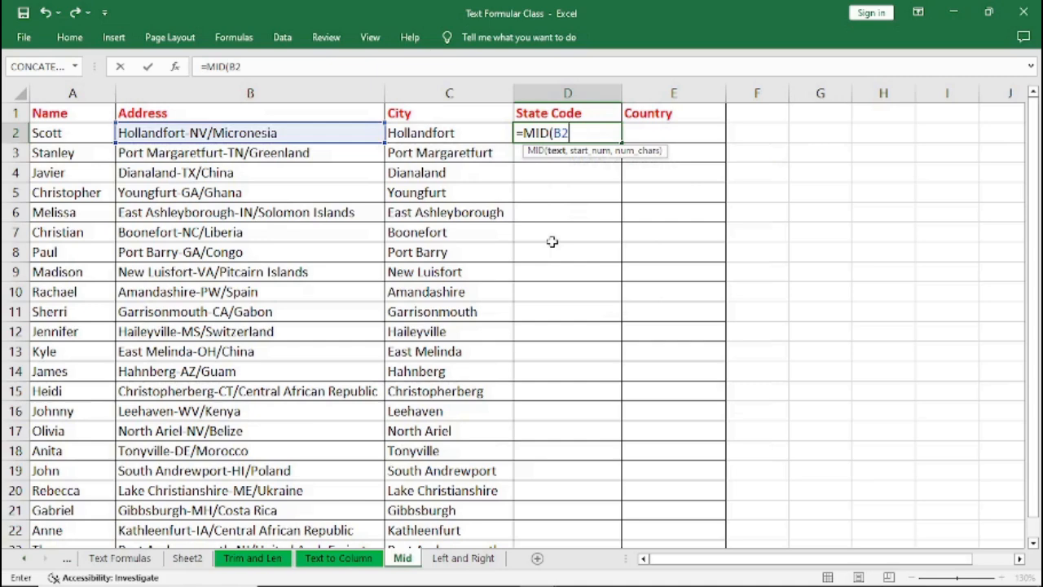
text(,)
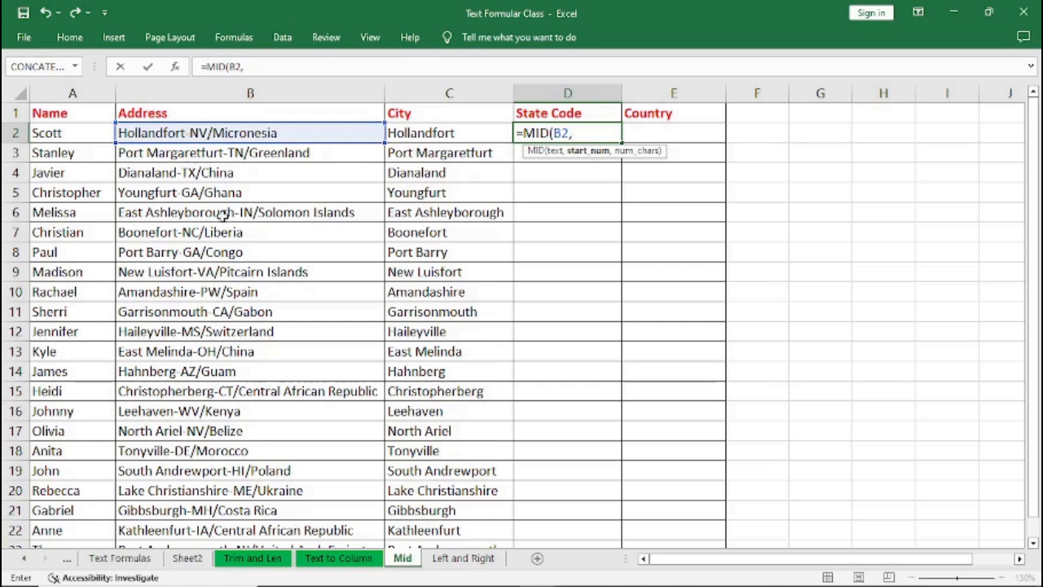
text(12)
text(,)
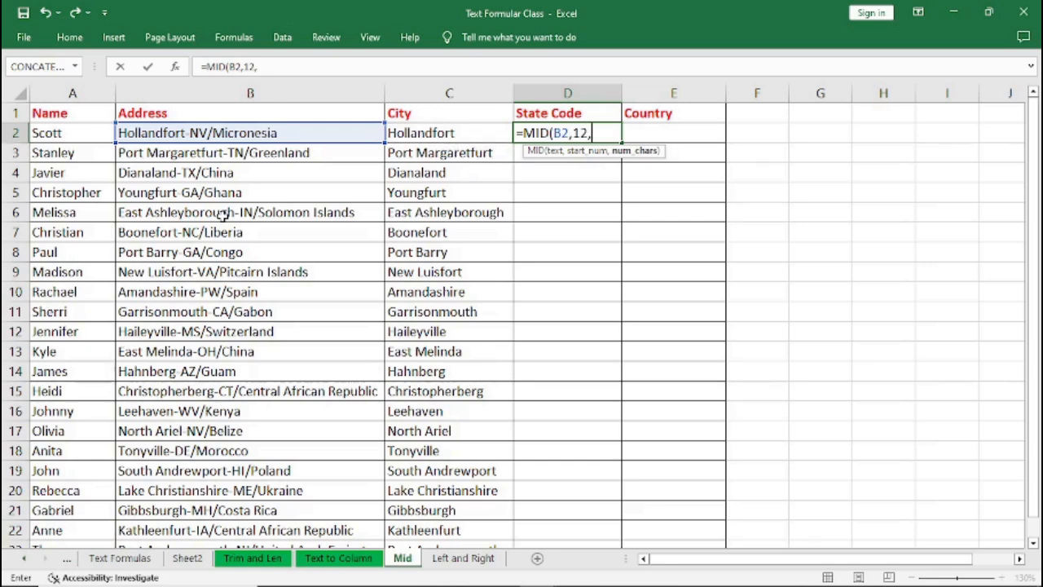
text(2))
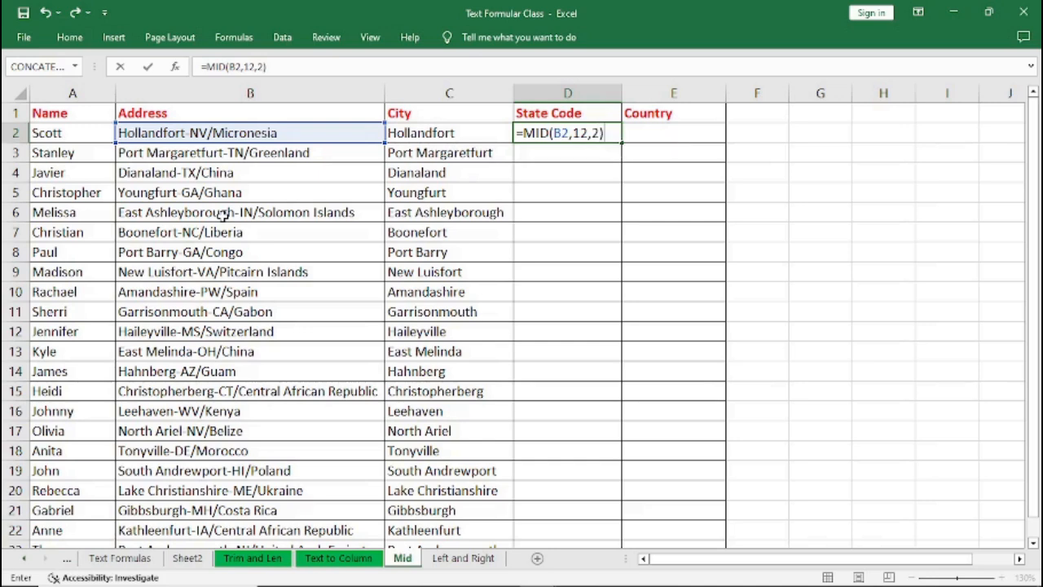
key(Return)
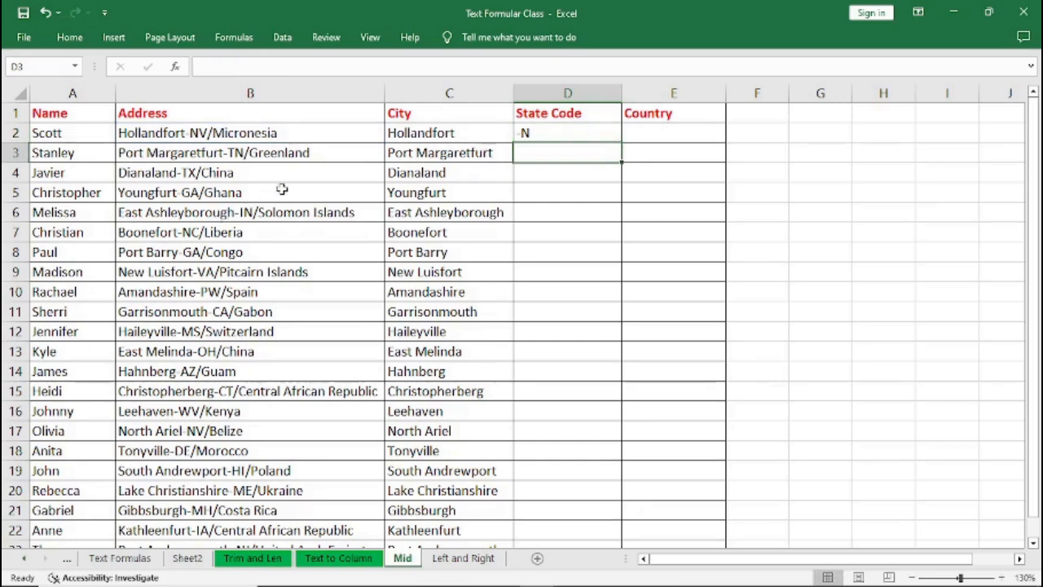
Edit the first State Code formula to read =MID(B2,13,2) and confirm it.
click(541, 133)
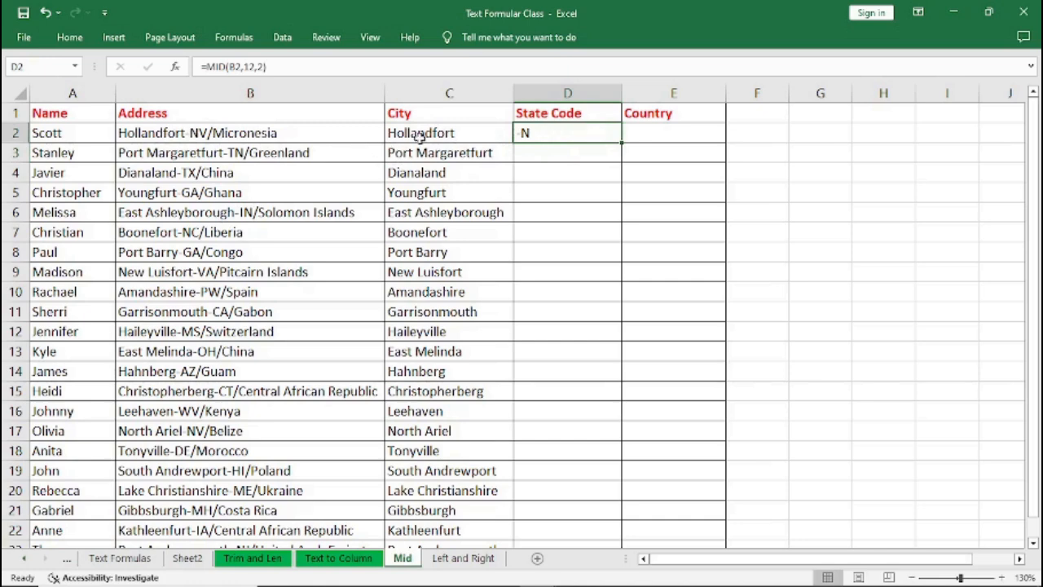
click(255, 68)
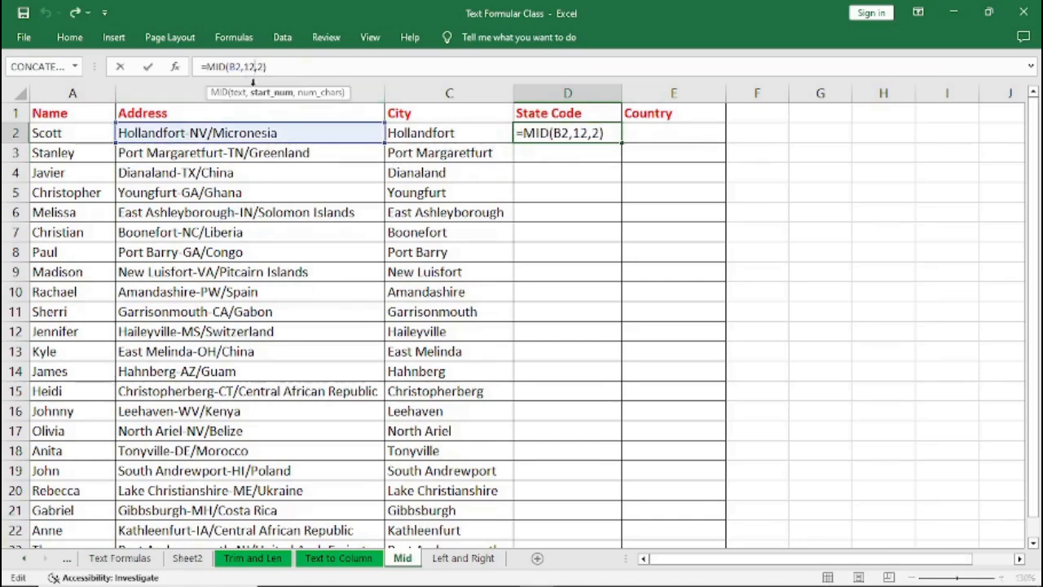
key(BackSpace)
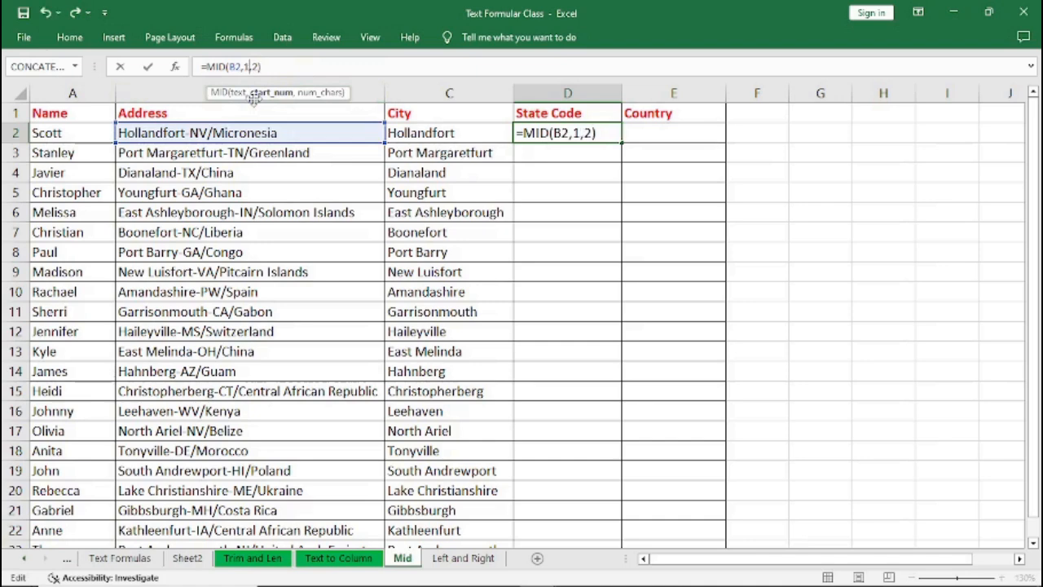
text(3)
key(Return)
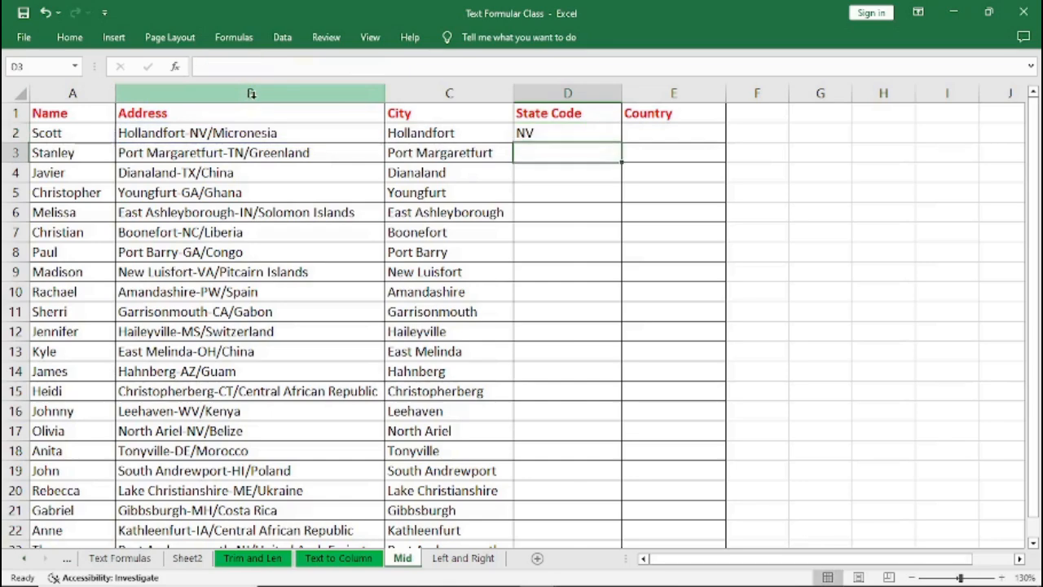
Try filling the State Code formula down the column, then undo the fill.
click(531, 135)
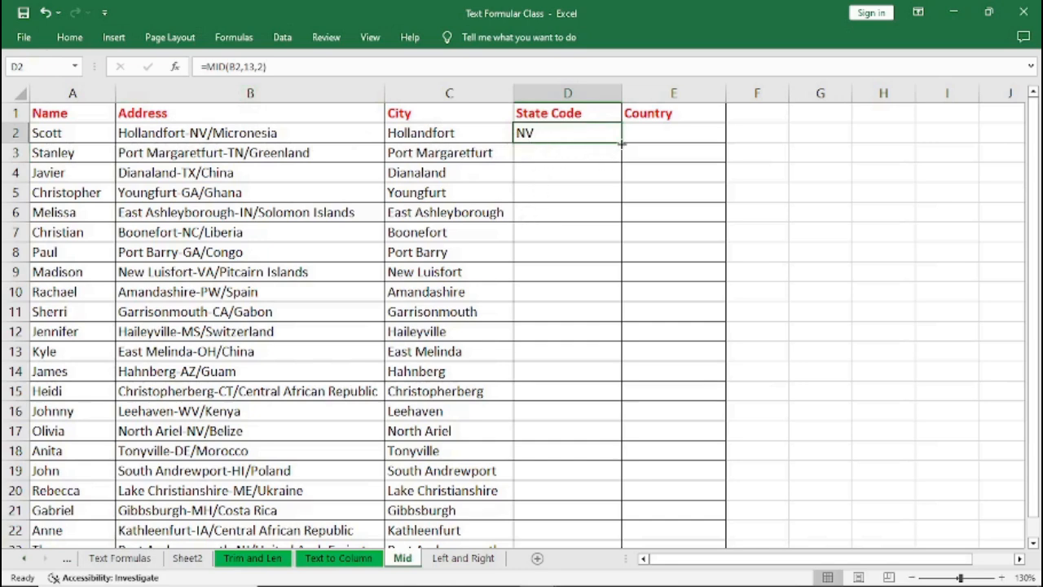
drag(622, 143, 597, 528)
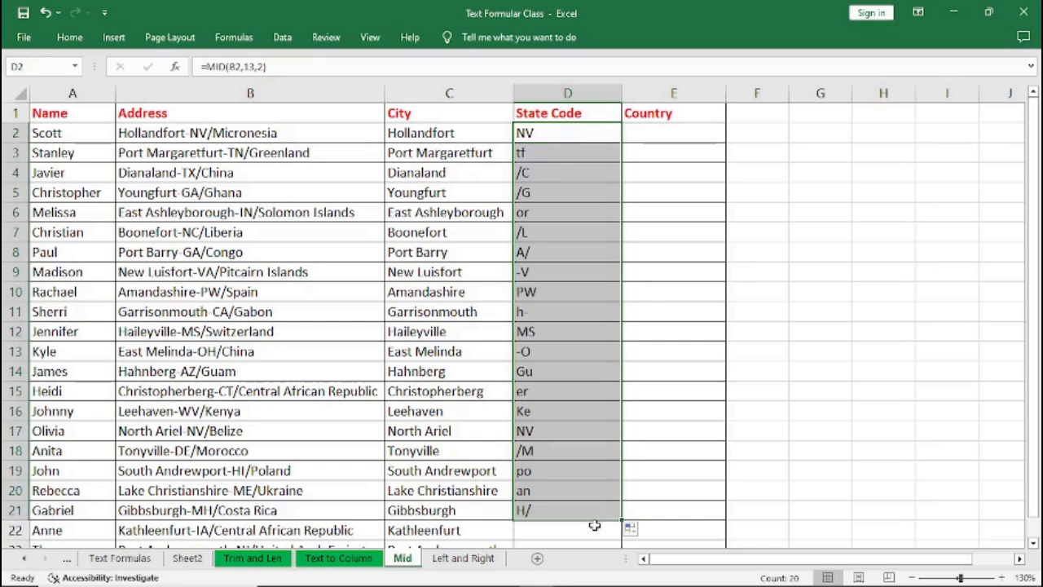
key(ctrl+z)
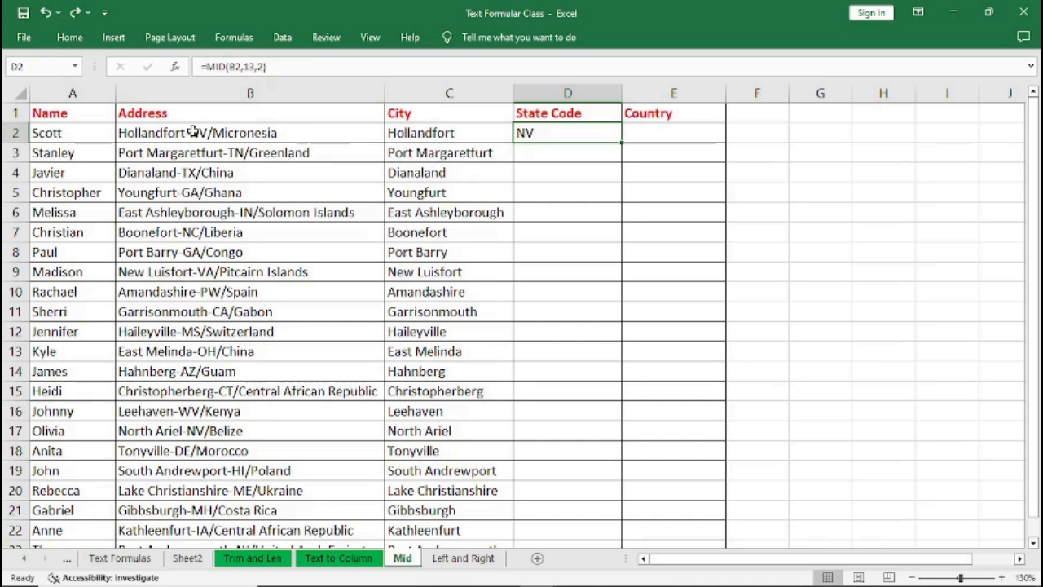
Examine the City formulas in the third and first City cells.
double_click(440, 172)
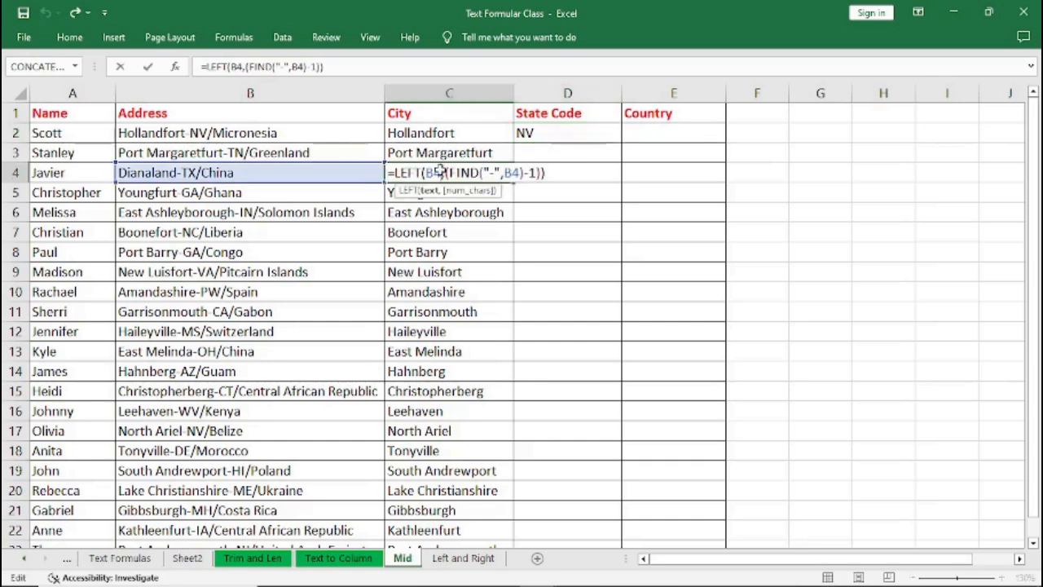
key(Escape)
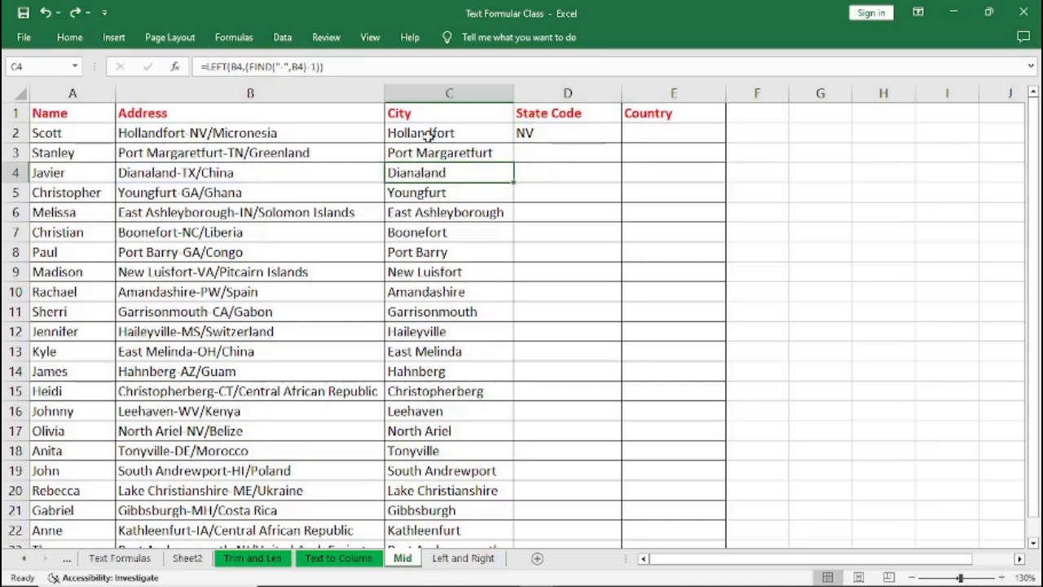
click(424, 136)
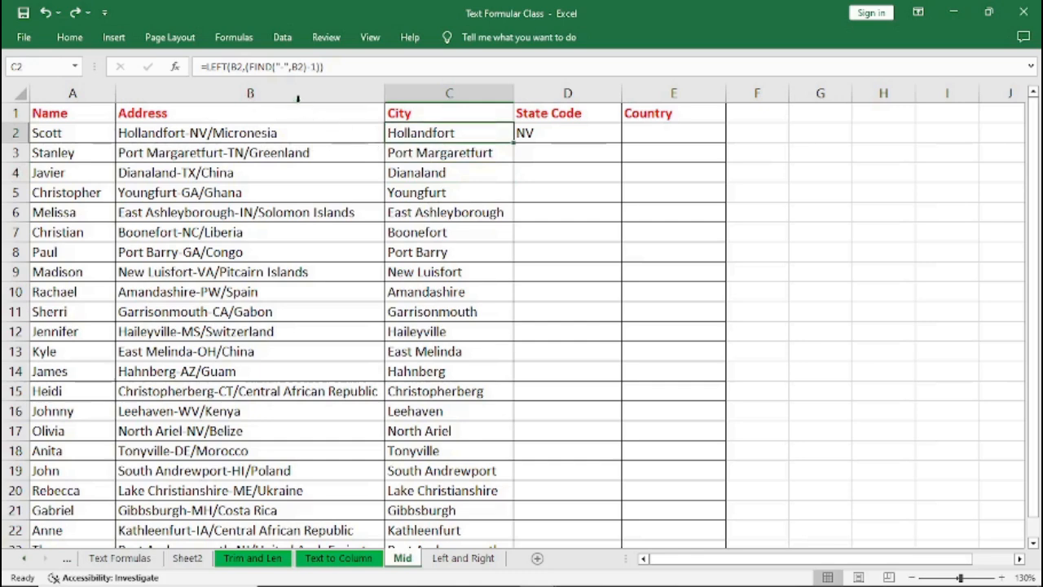
click(247, 65)
text(()
drag(246, 65, 321, 67)
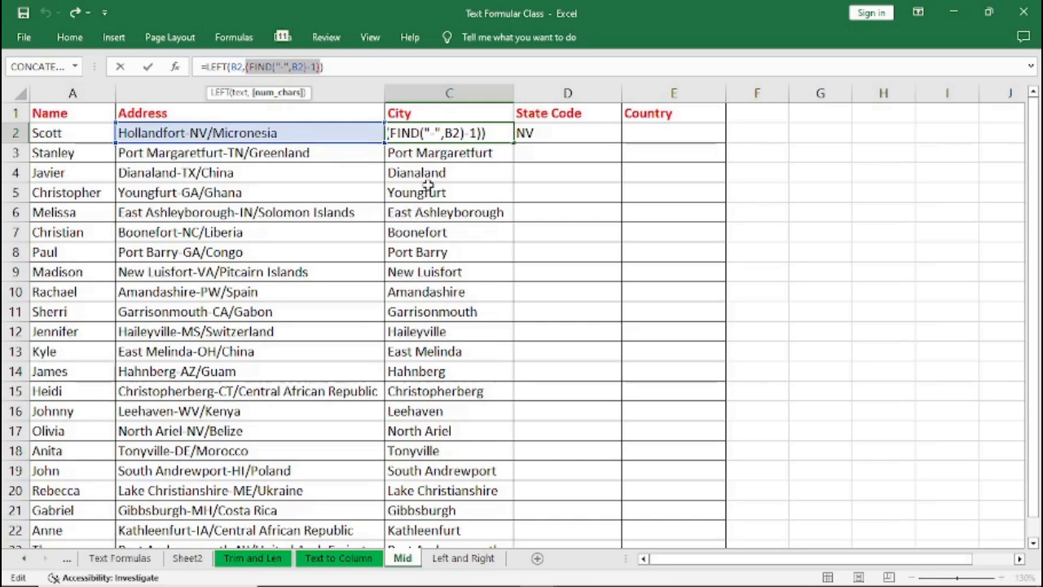
key(ctrl+Return)
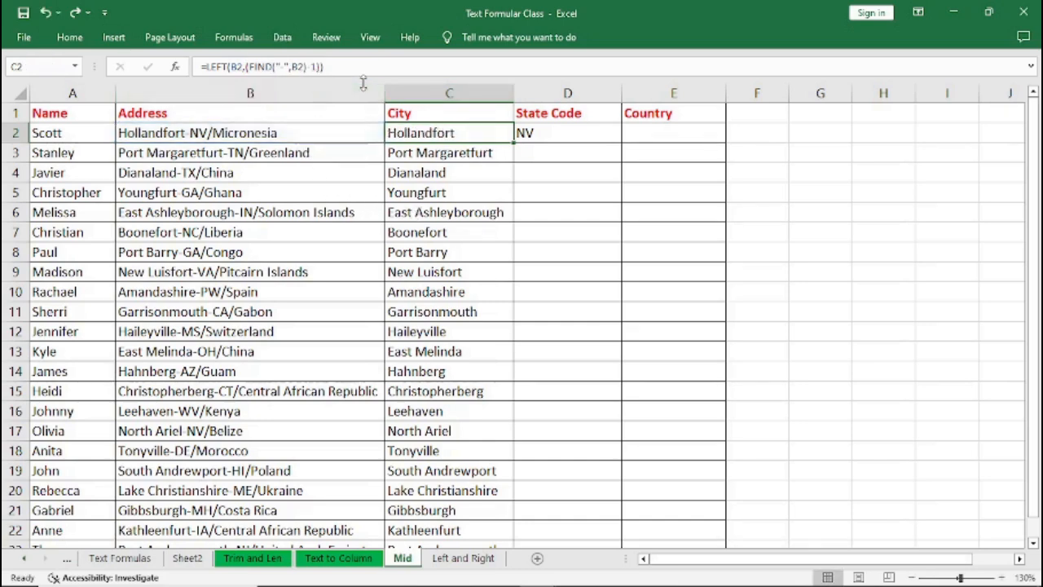
Replace the first State Code formula with =MID(B2,(FIND("-",B2)+1),2) and confirm it.
click(555, 134)
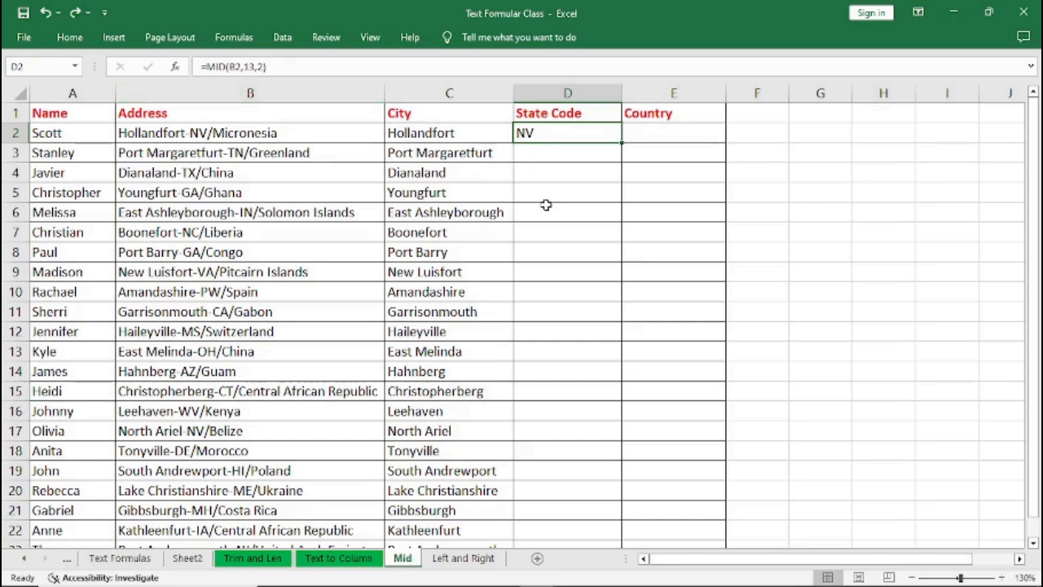
text(=)
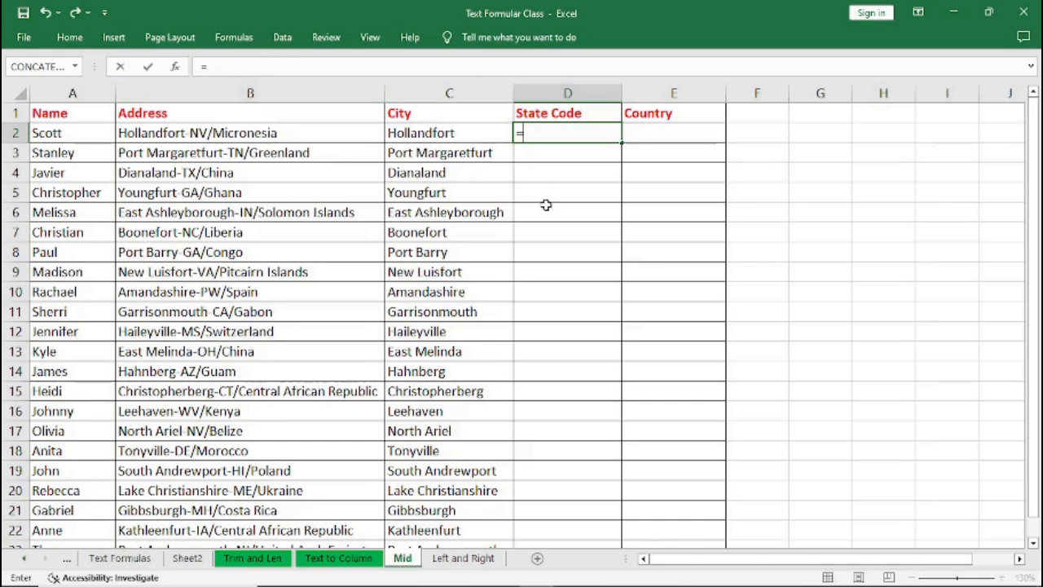
text(MI)
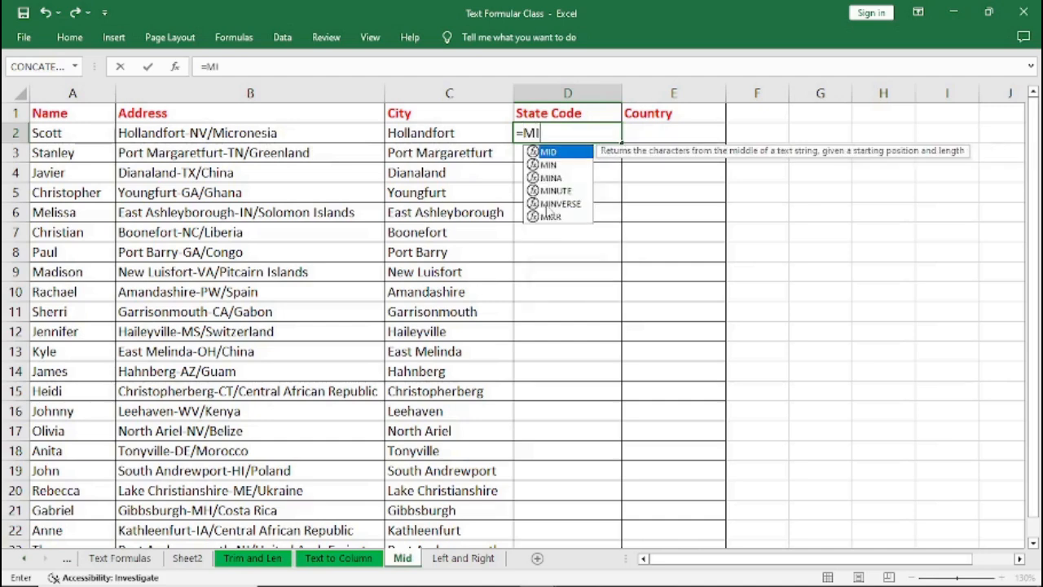
text(D()
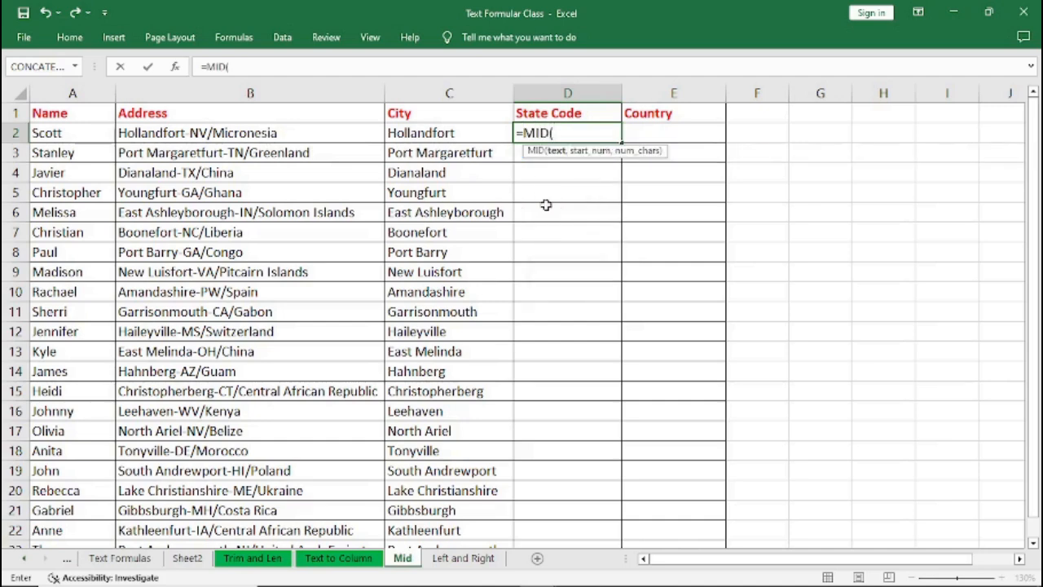
text(B)
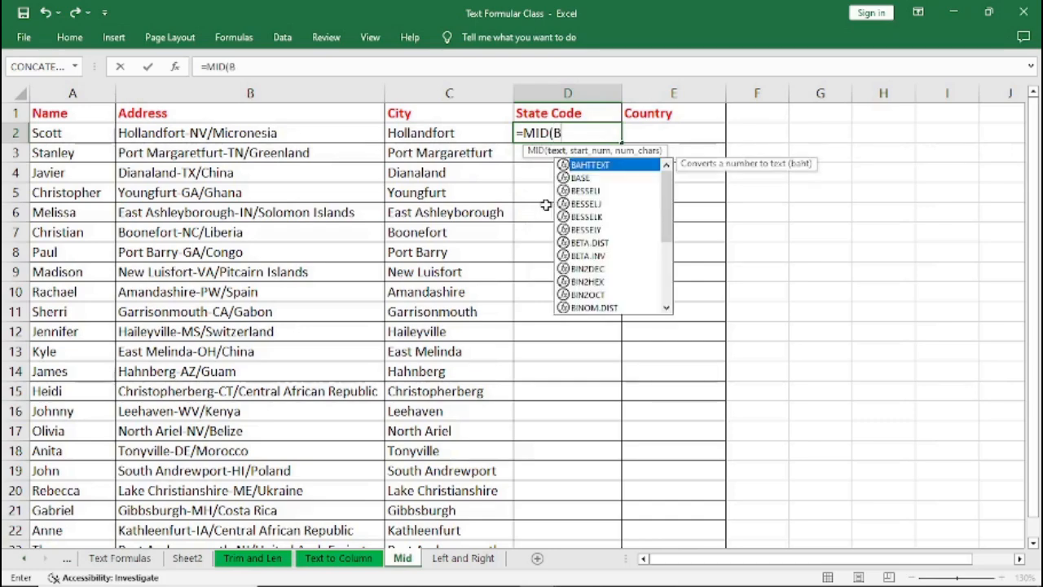
text(2)
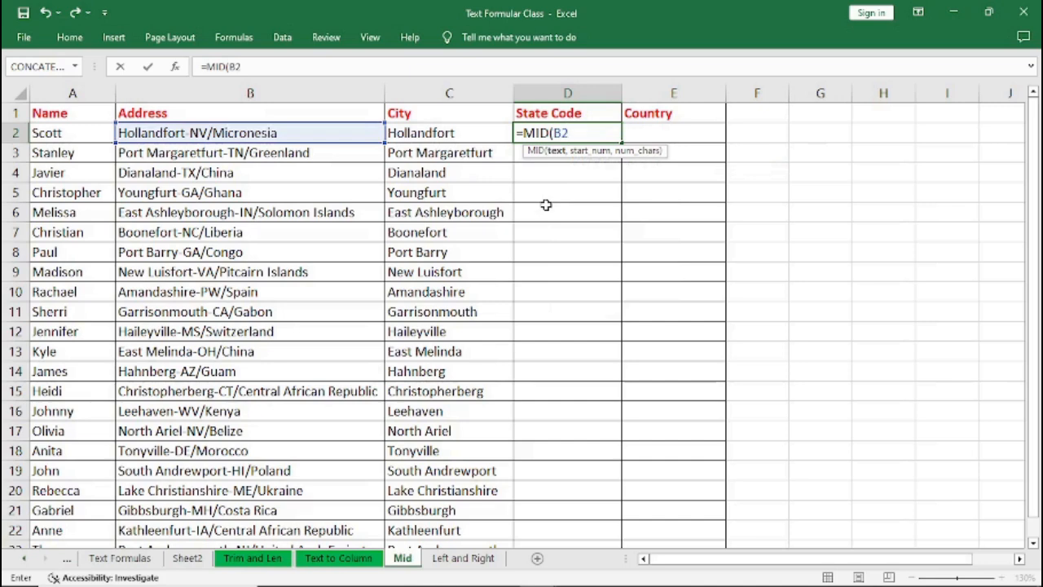
text(,)
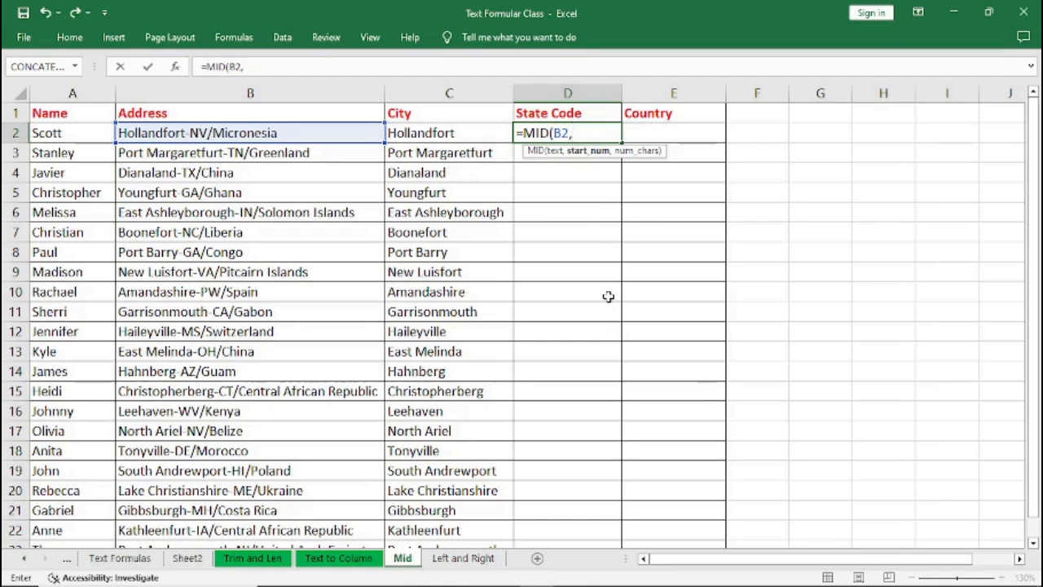
text((FIND("-",B2)-1))
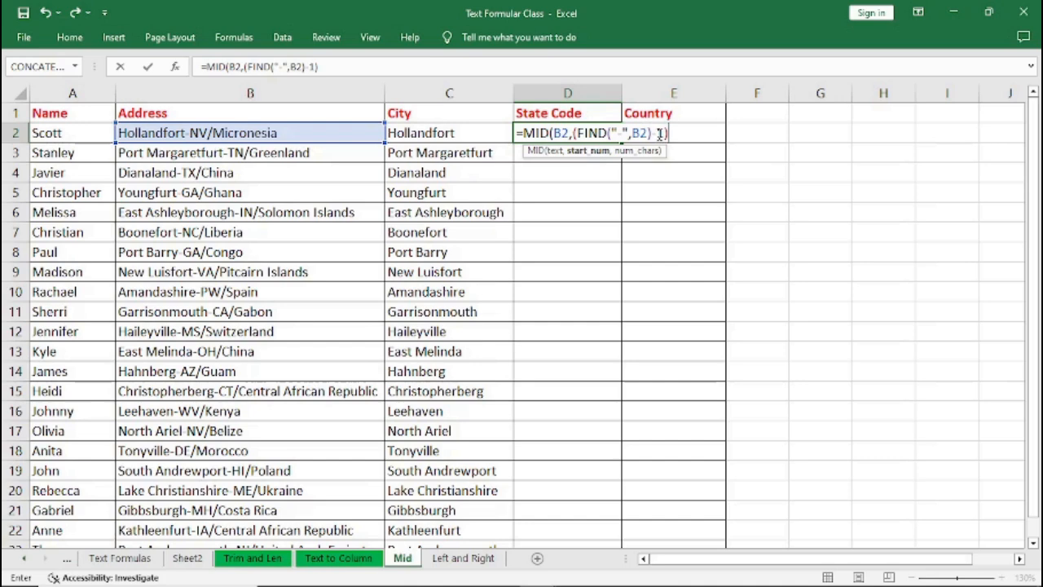
click(625, 132)
click(658, 133)
key(BackSpace)
text(+)
text(,)
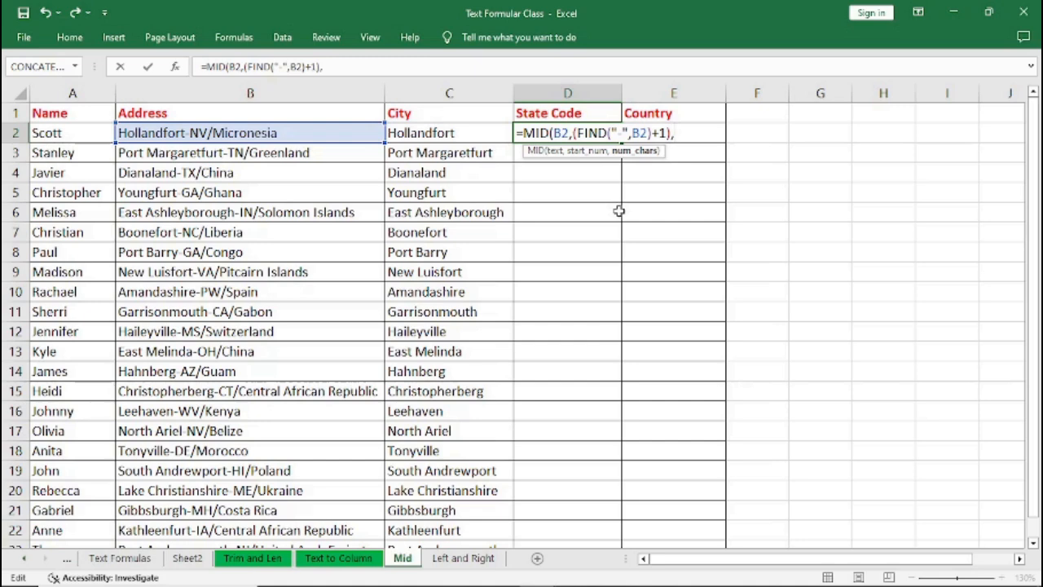
text(2))
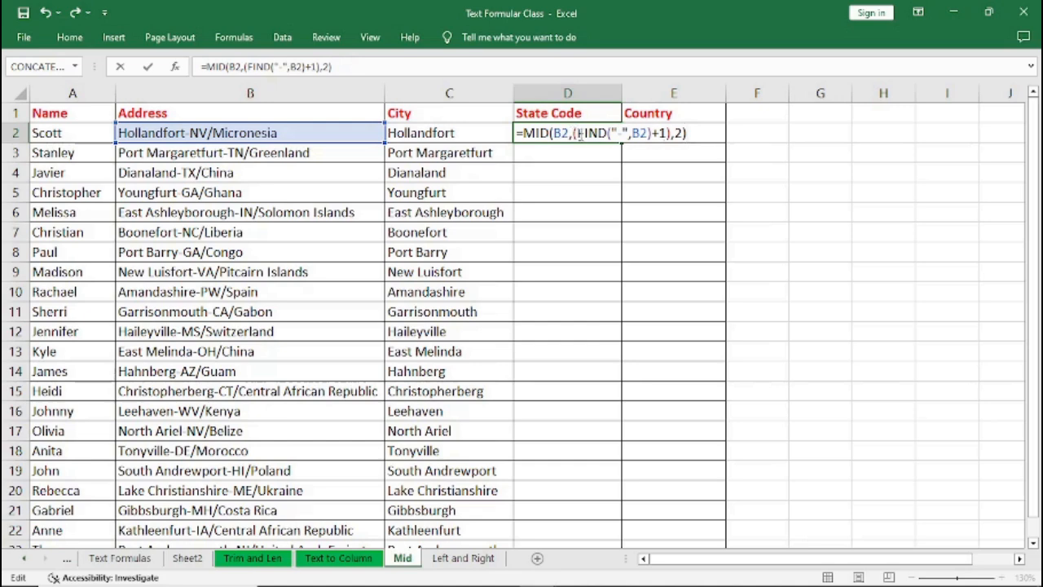
drag(574, 134, 673, 134)
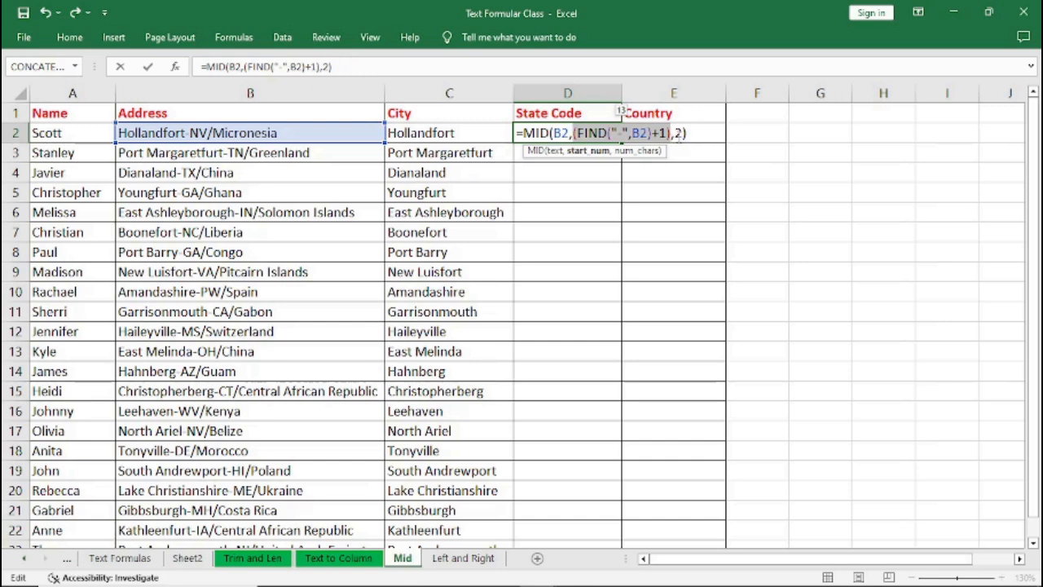
click(695, 133)
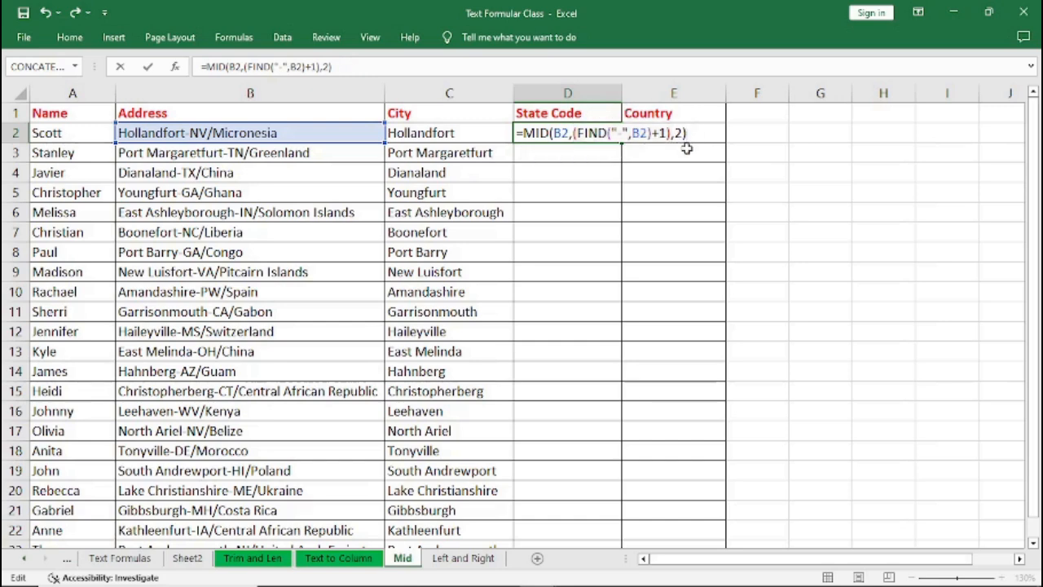
key(Return)
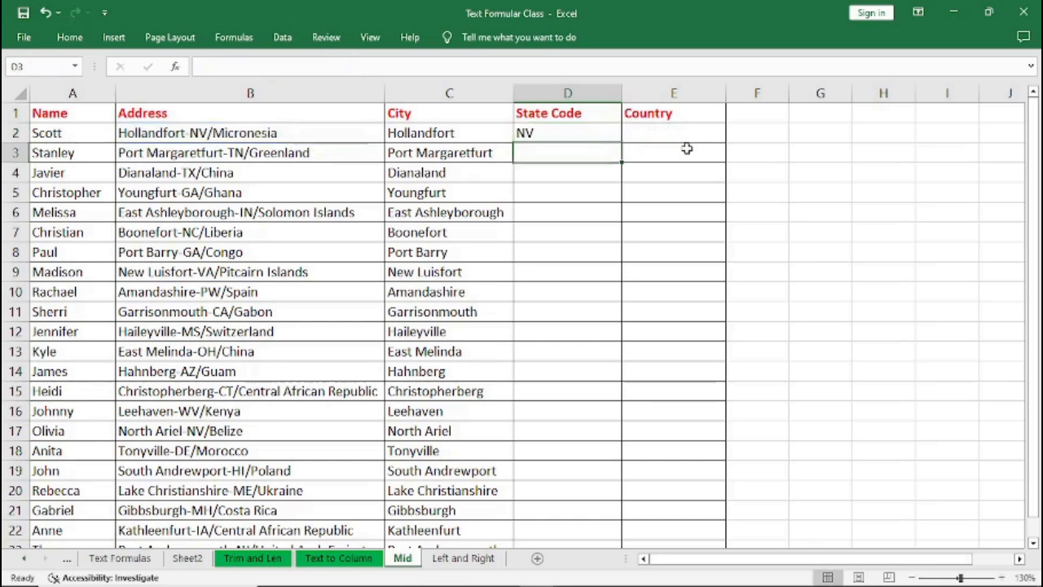
Fill the new State Code formula down the whole column and check the copied formula in the second row.
click(552, 133)
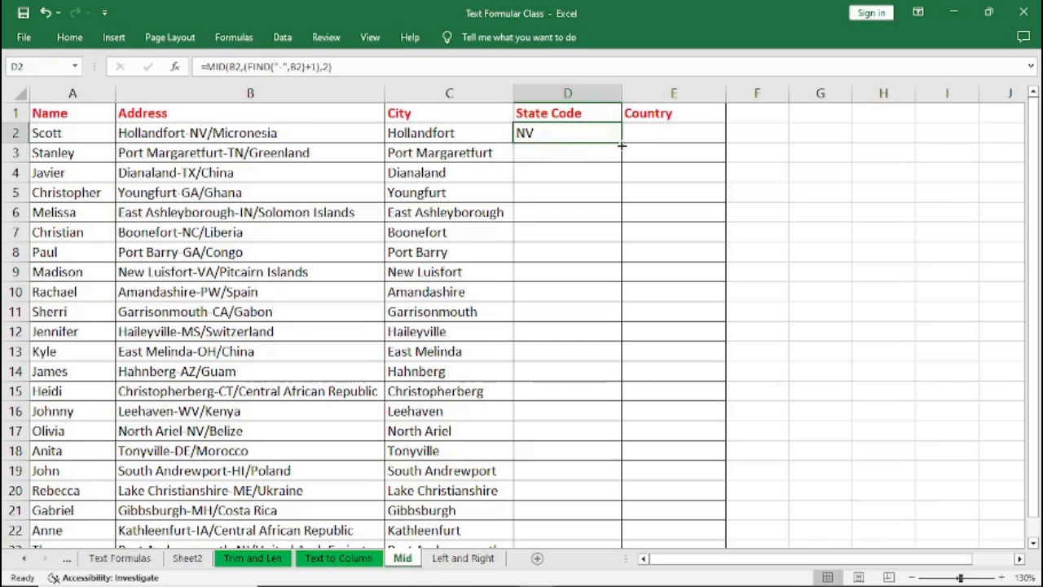
drag(623, 142, 623, 141)
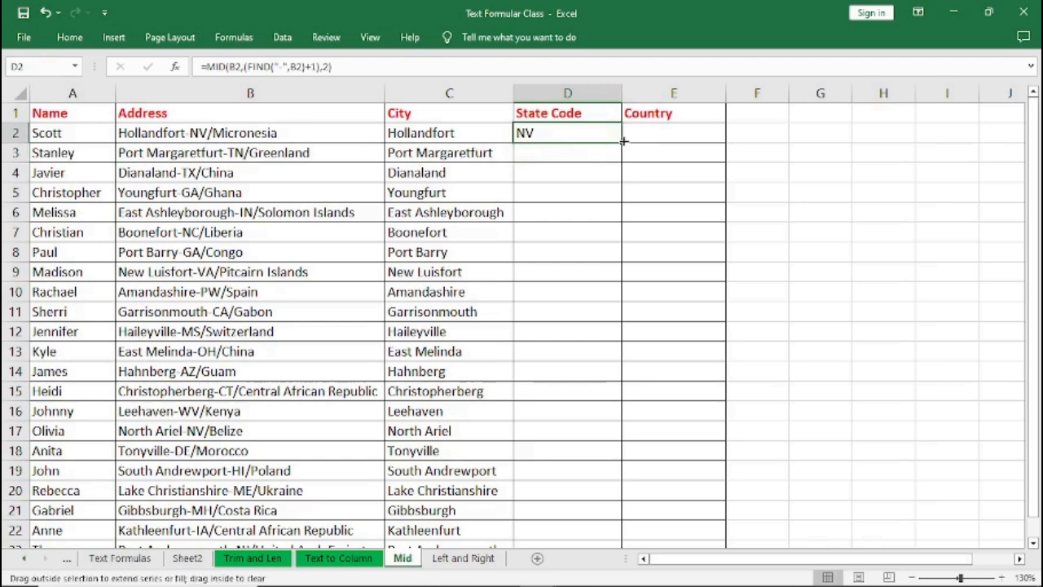
double_click(623, 141)
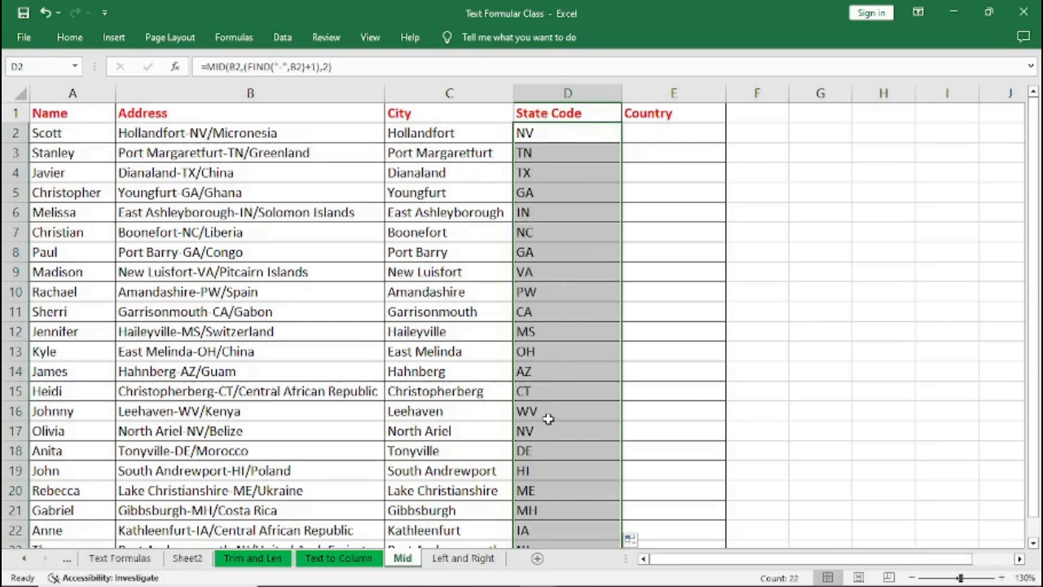
click(536, 155)
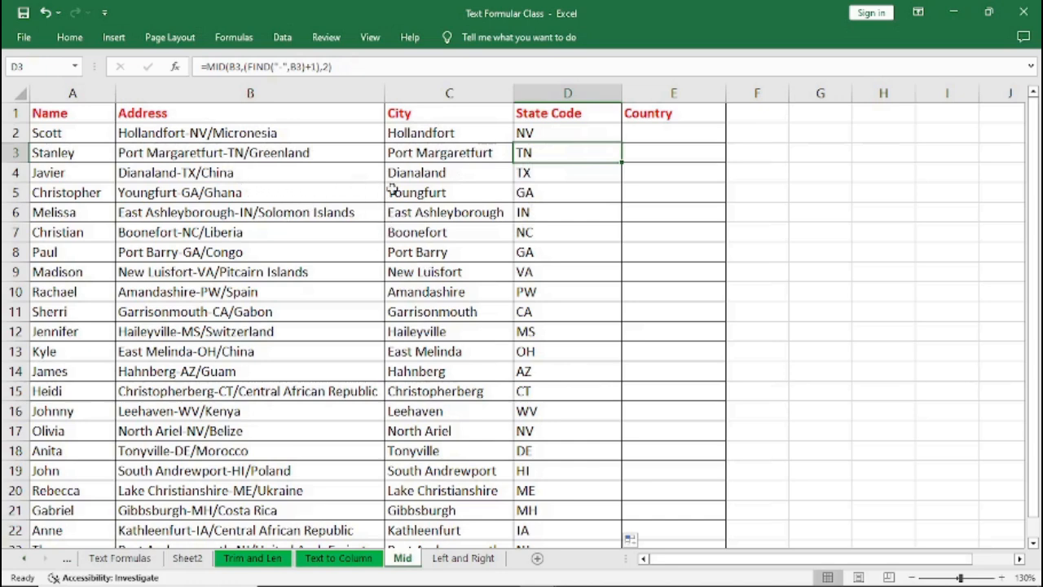
Enter =RIGHT(B2,10) in the first Country cell to extract the country.
click(648, 134)
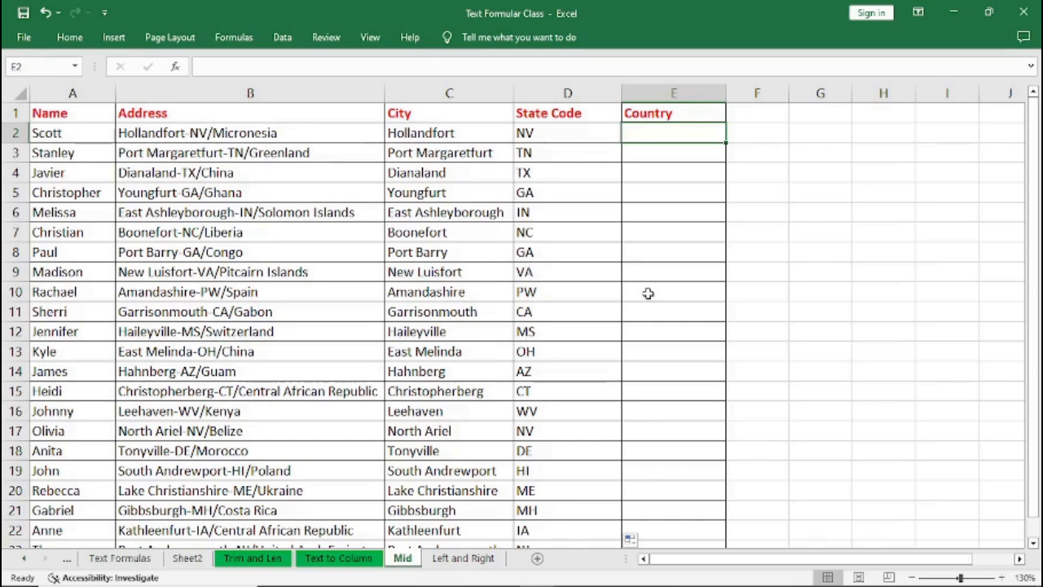
text(=)
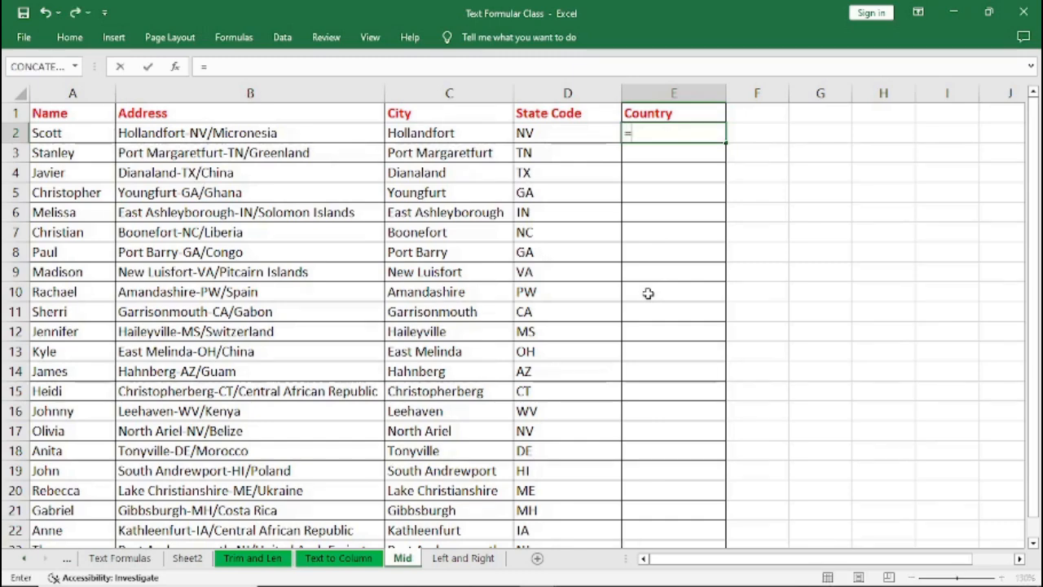
text(RI)
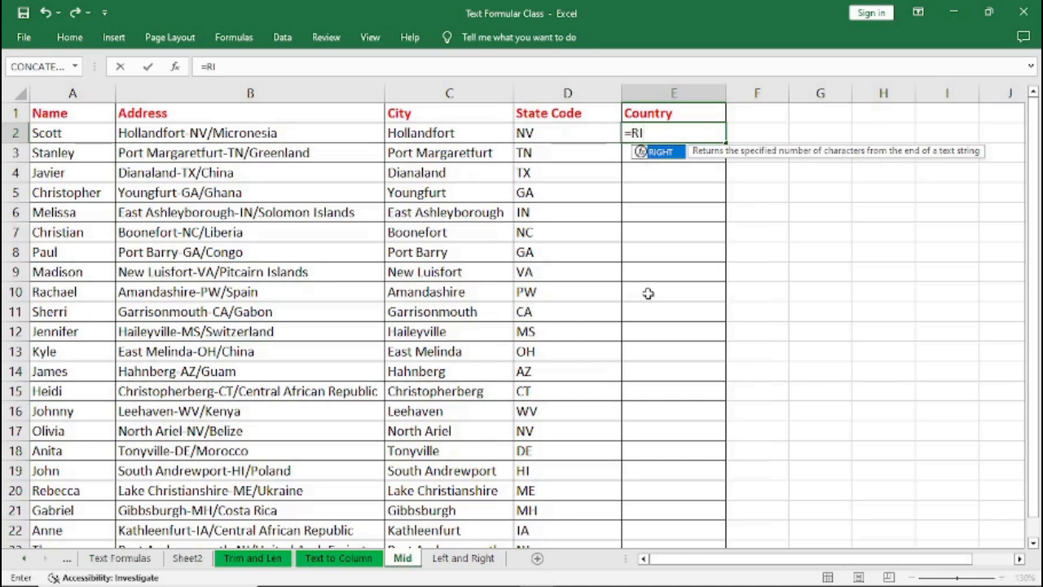
text(GHT()
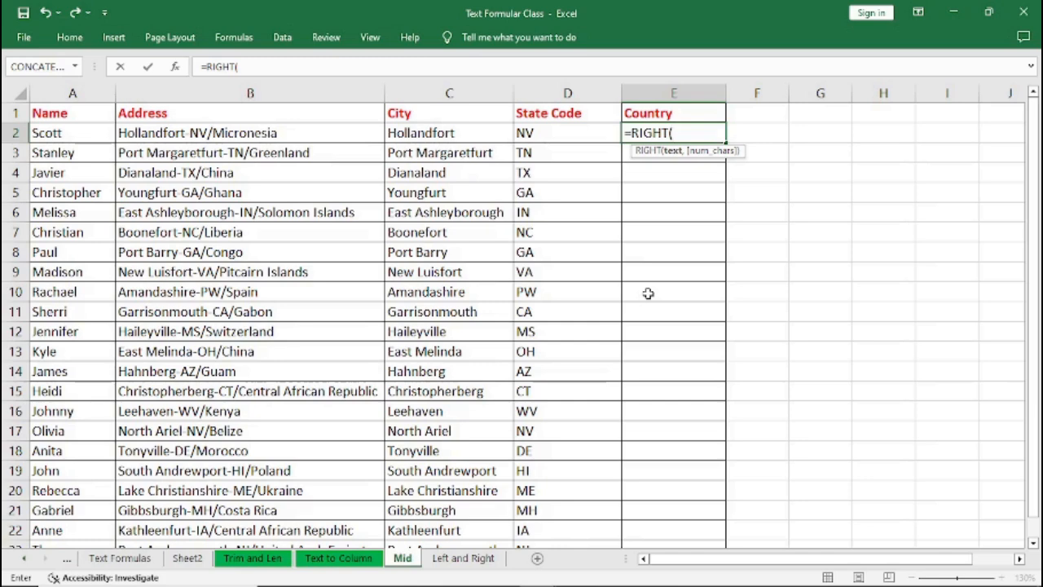
text(B2,)
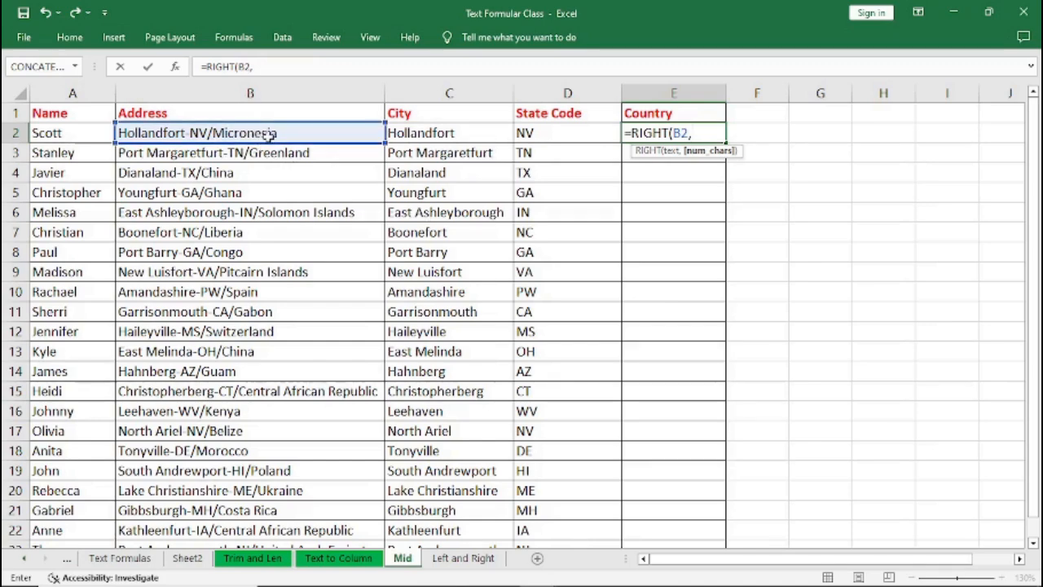
text(10)
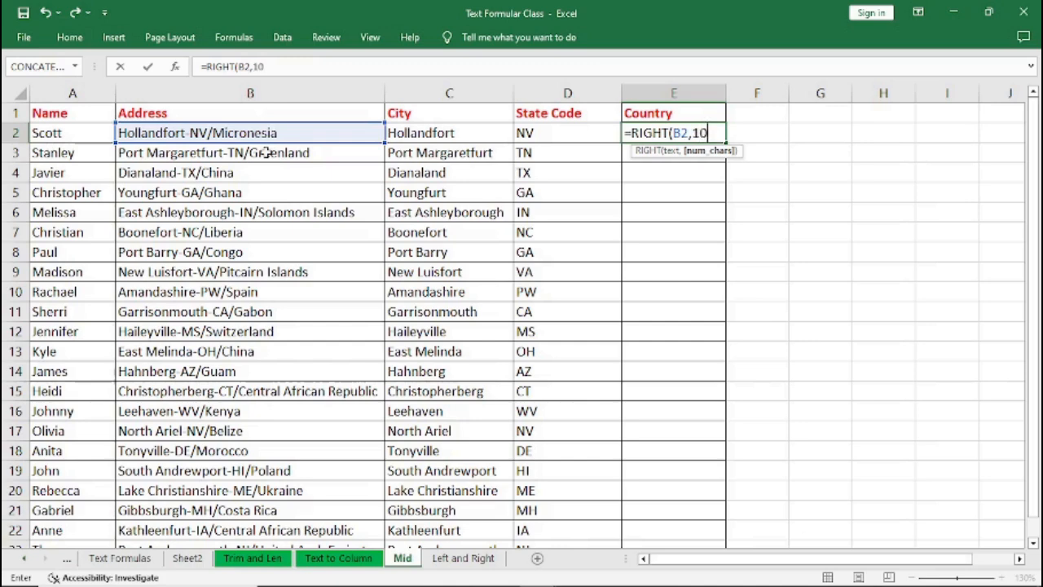
text())
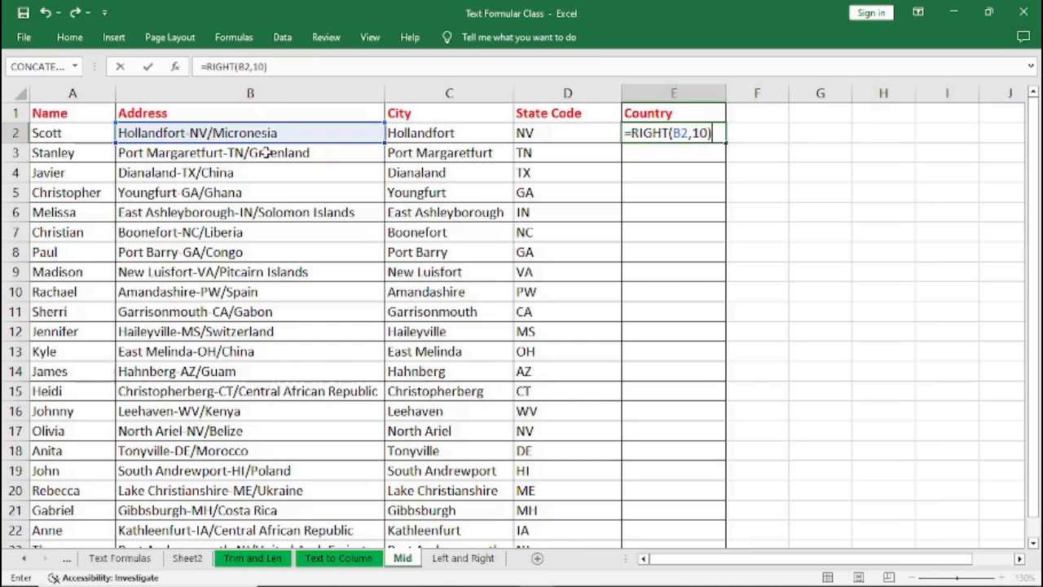
key(Return)
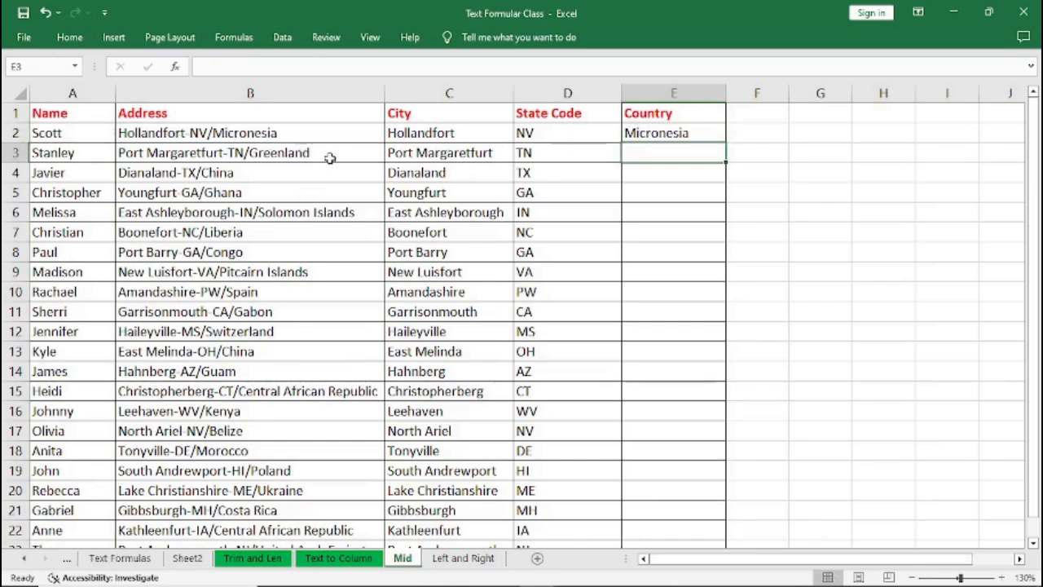
Insert a new empty column before the Country column.
click(642, 136)
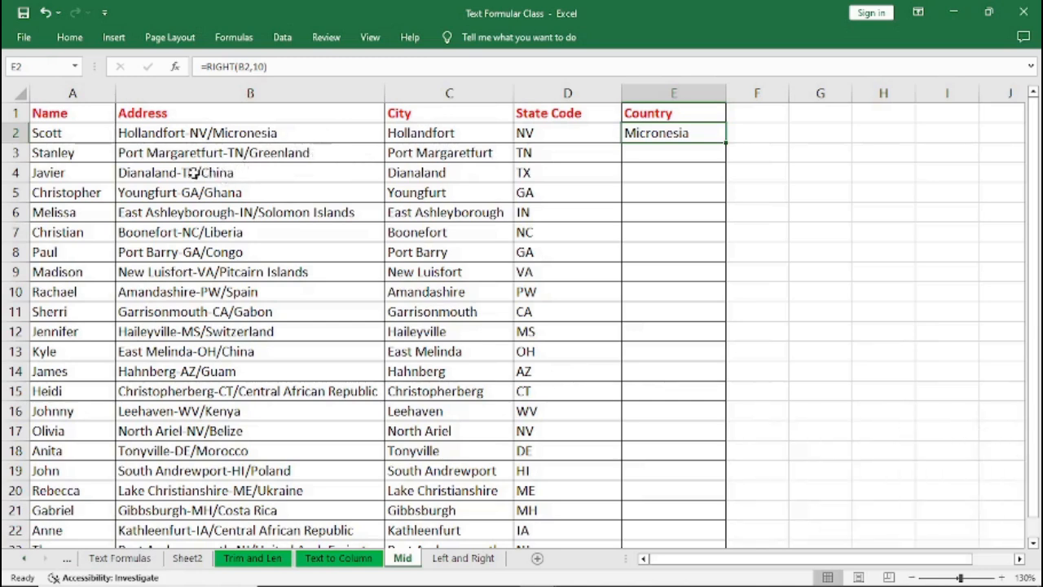
click(652, 97)
right_click(656, 96)
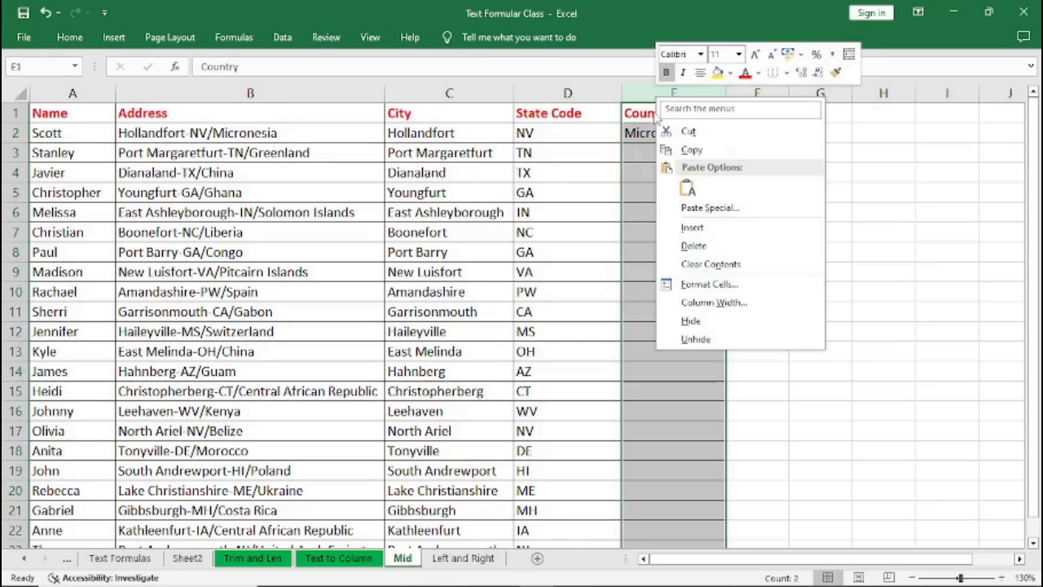
click(688, 228)
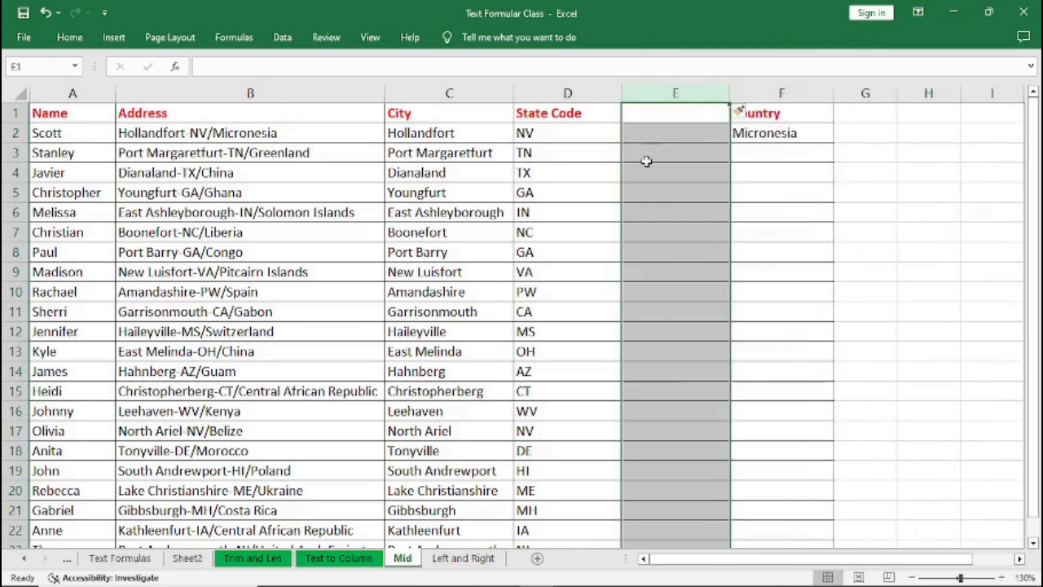
Enter the header LEN in the first cell of the new column.
click(655, 113)
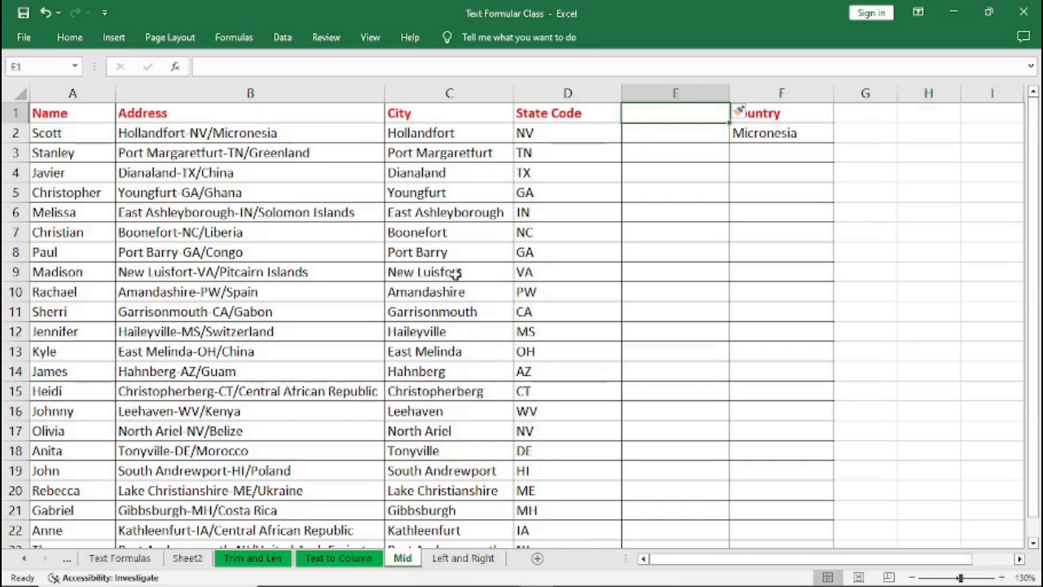
text(L)
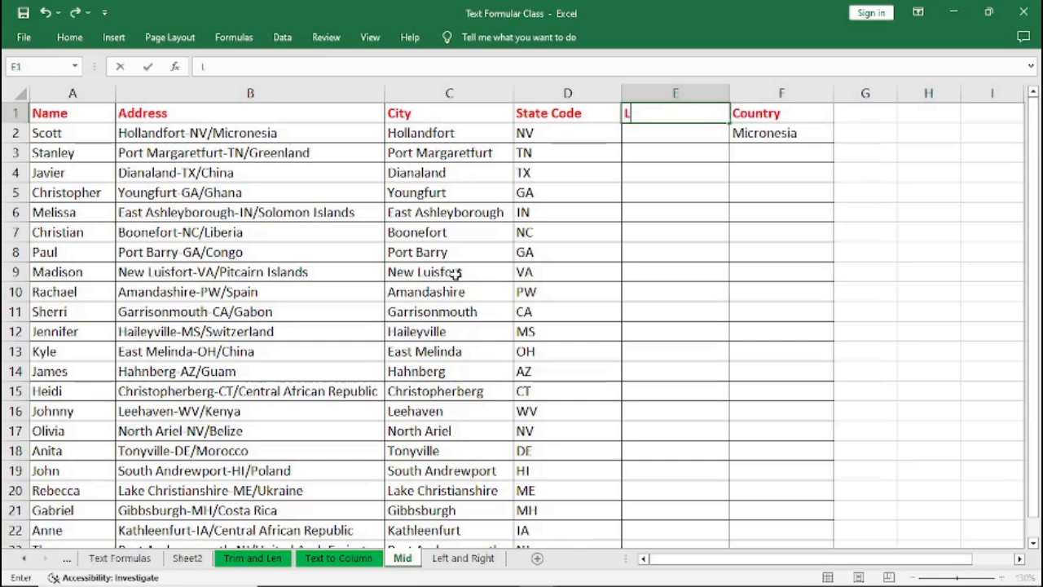
text(EN)
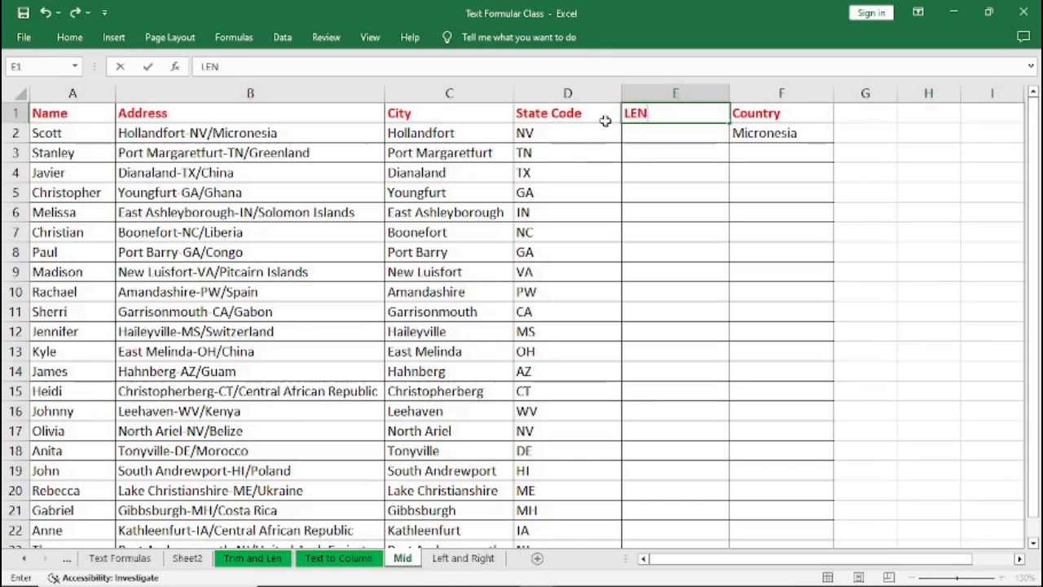
click(643, 138)
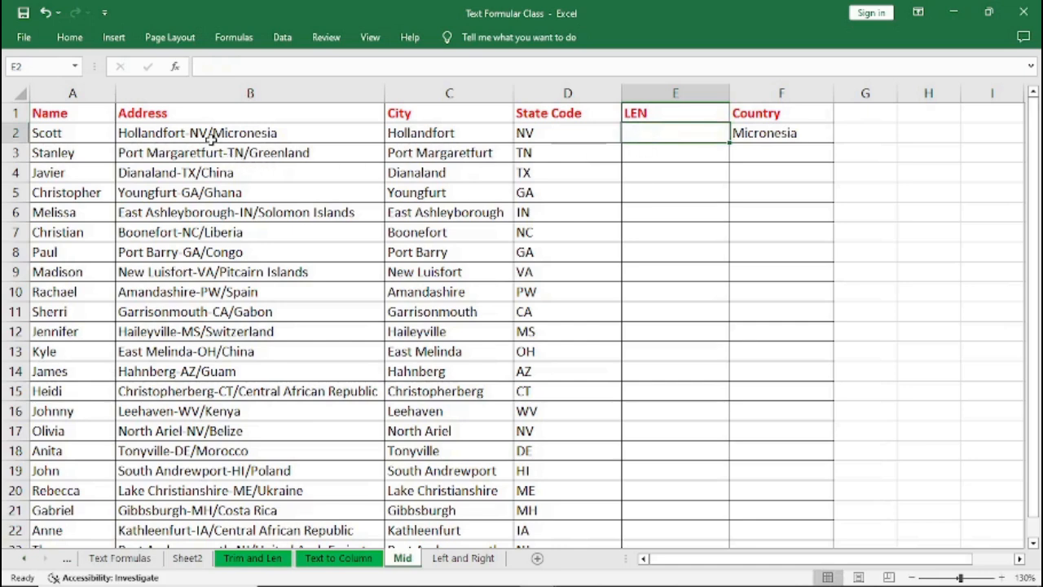
Enter =LEN(B2) in the first LEN cell to count the address characters.
click(210, 133)
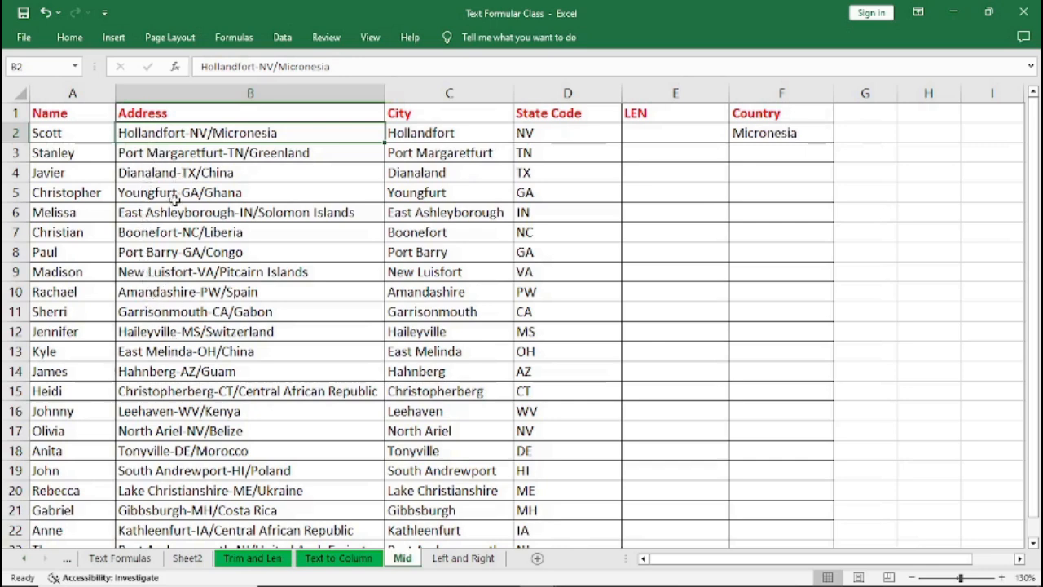
click(642, 136)
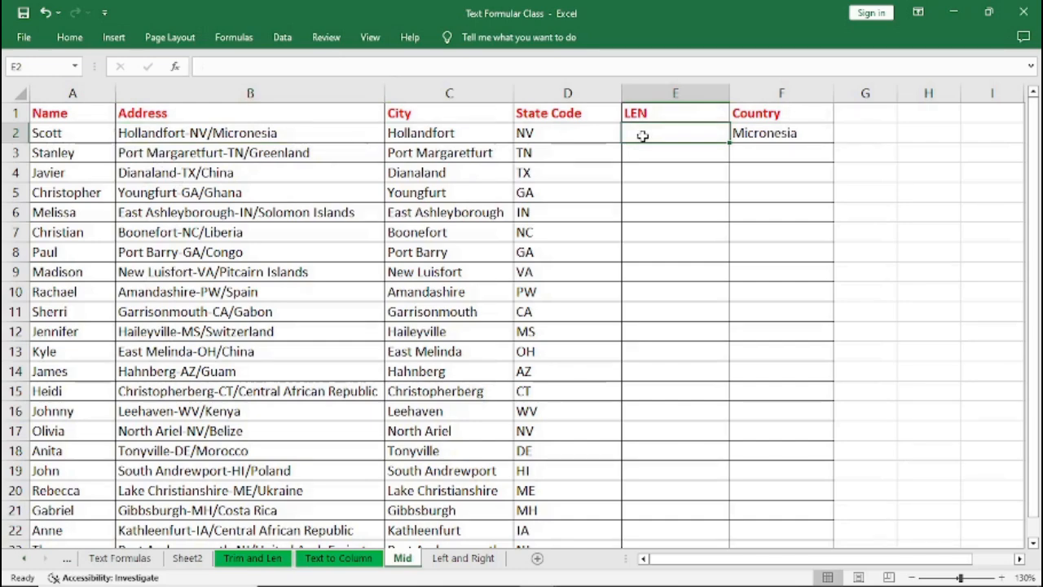
text(=LEN)
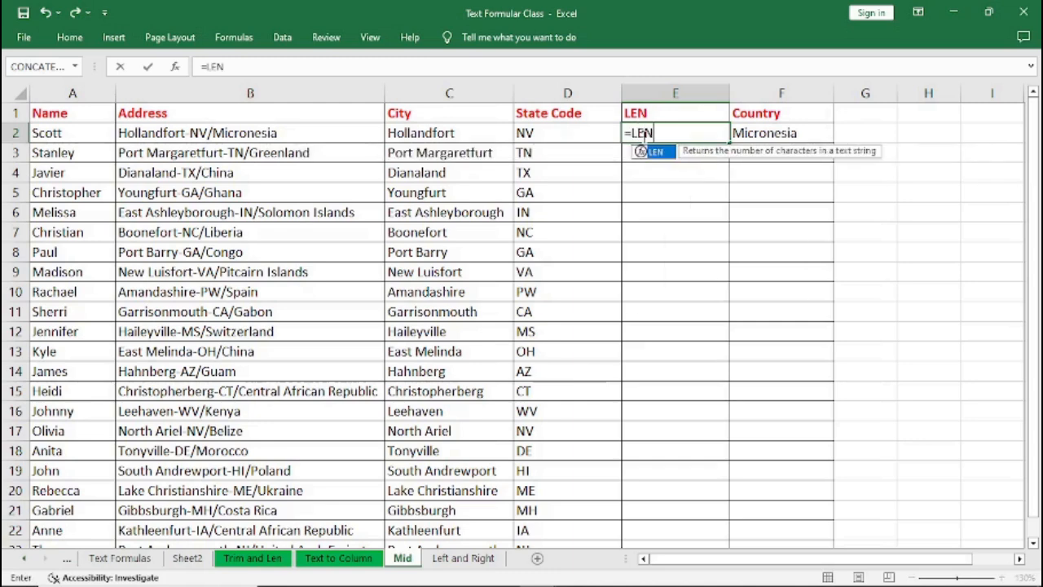
text(()
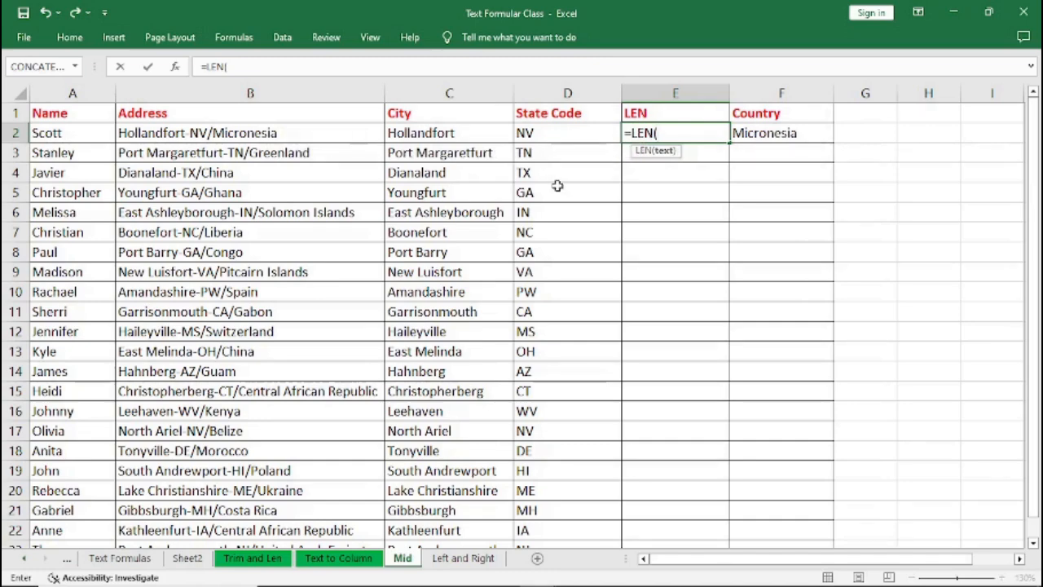
text(B2)
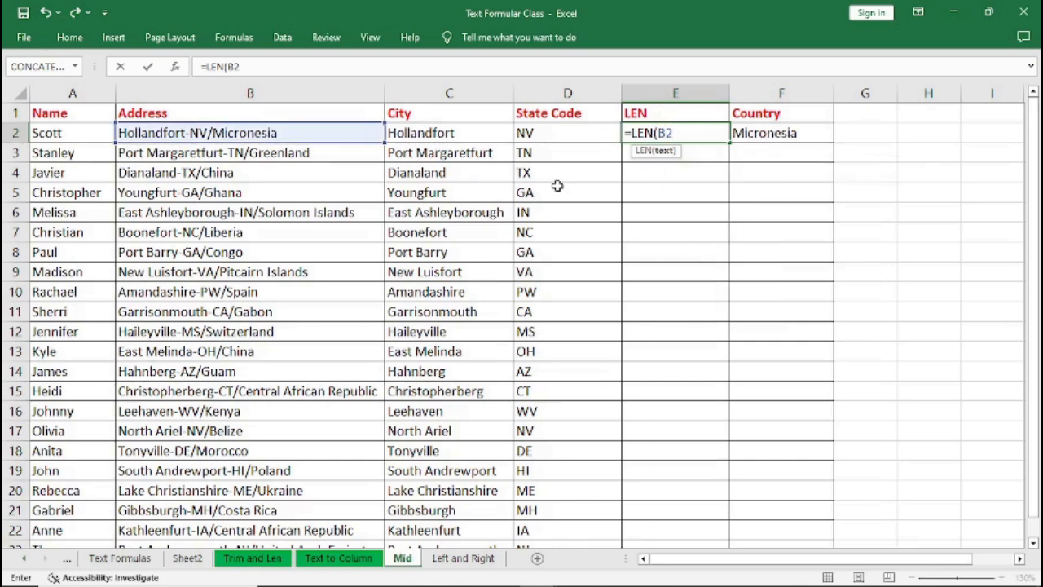
text())
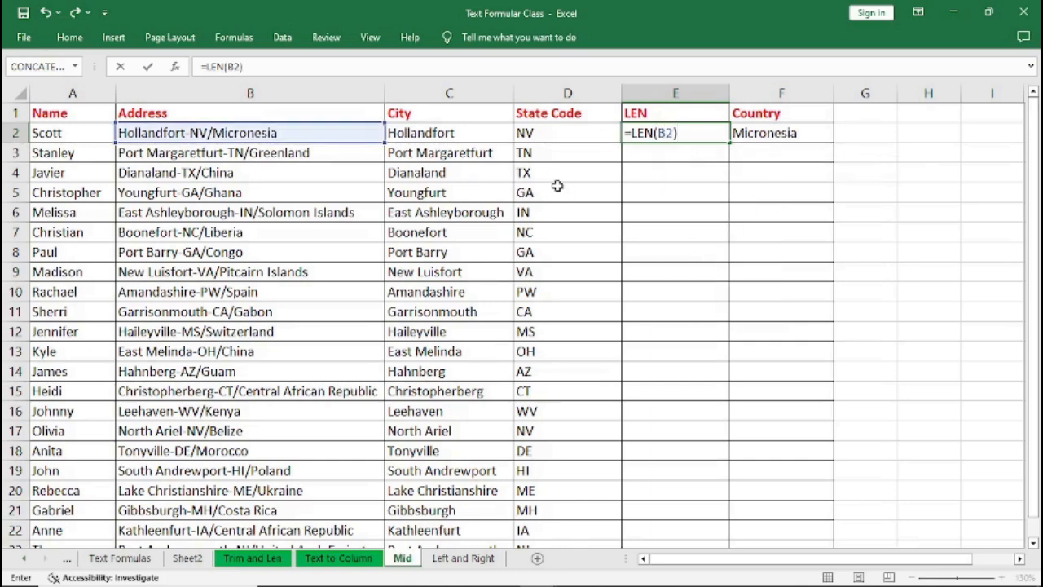
key(Return)
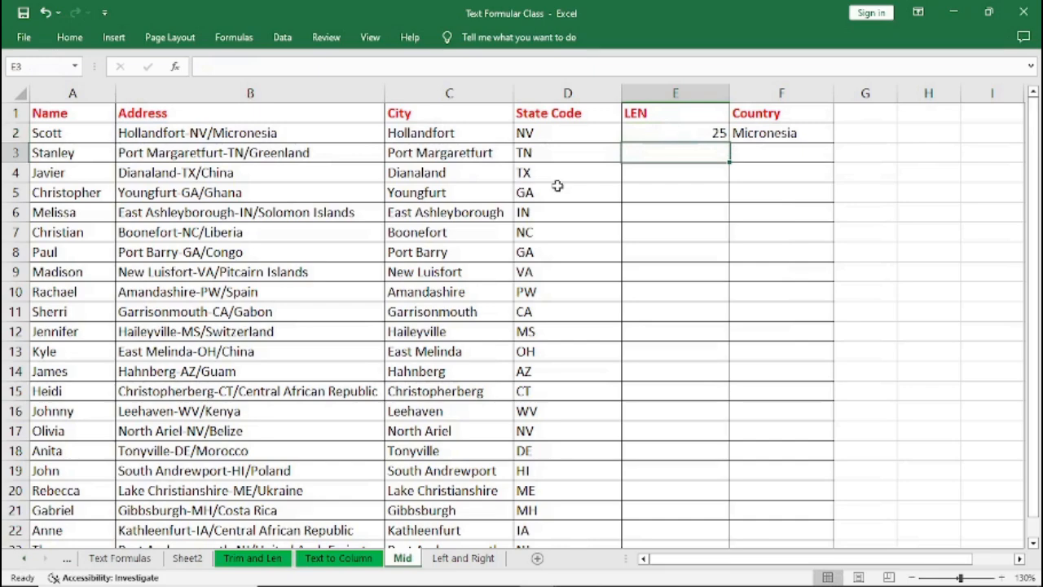
Fill the LEN formula down the whole column.
click(662, 132)
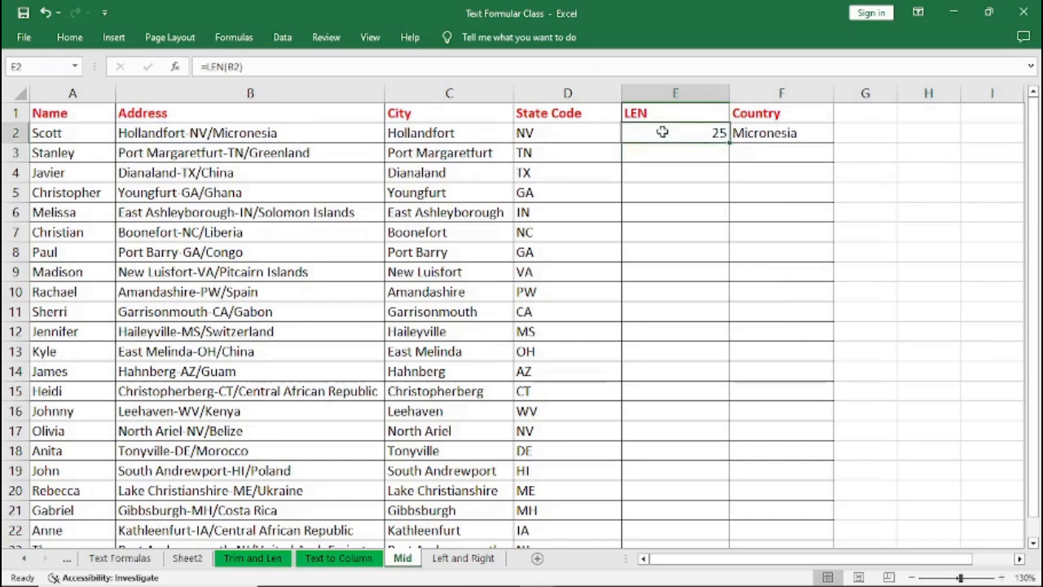
double_click(728, 143)
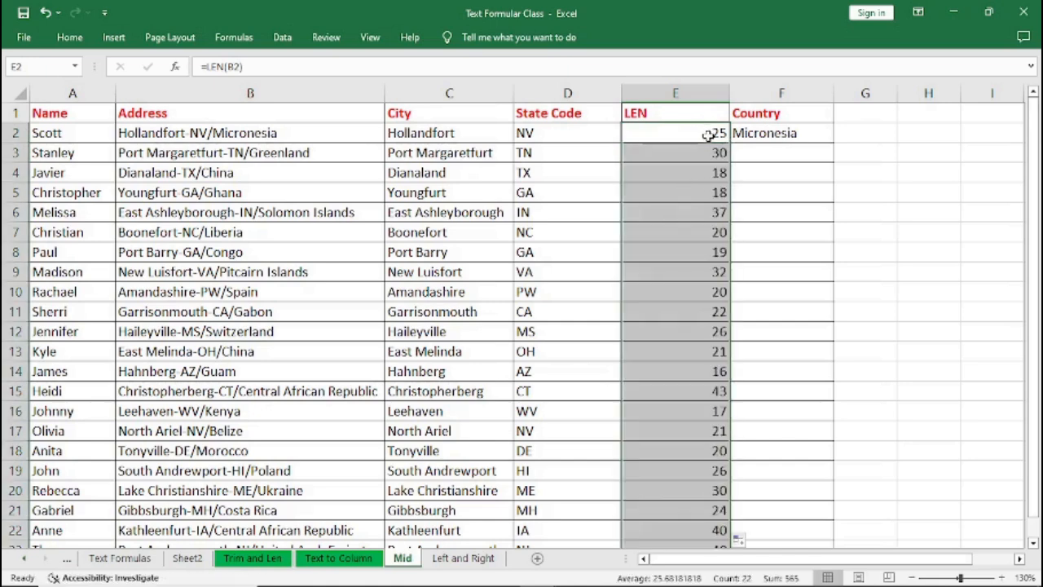
click(709, 135)
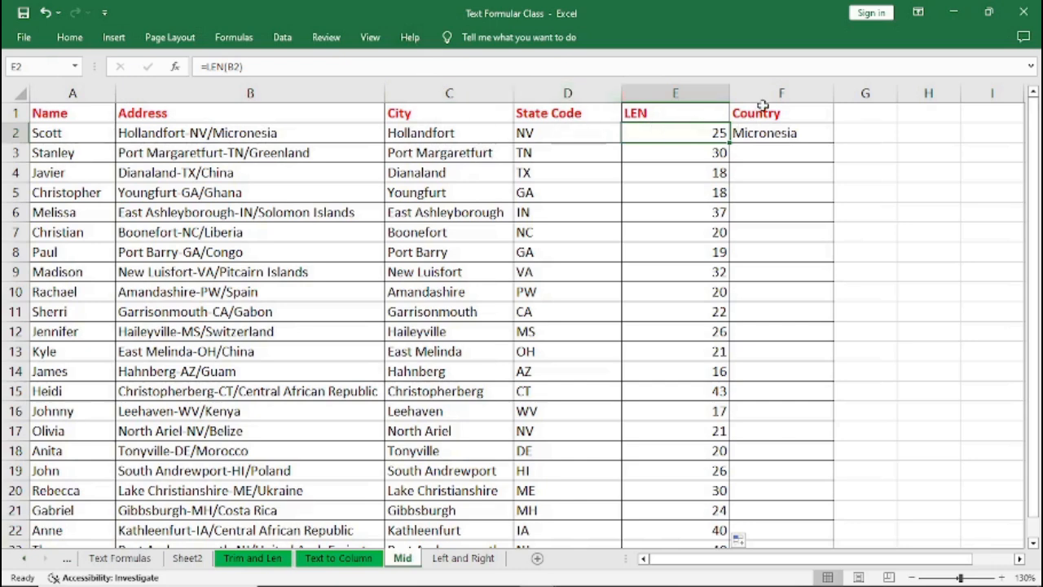
click(766, 103)
right_click(768, 101)
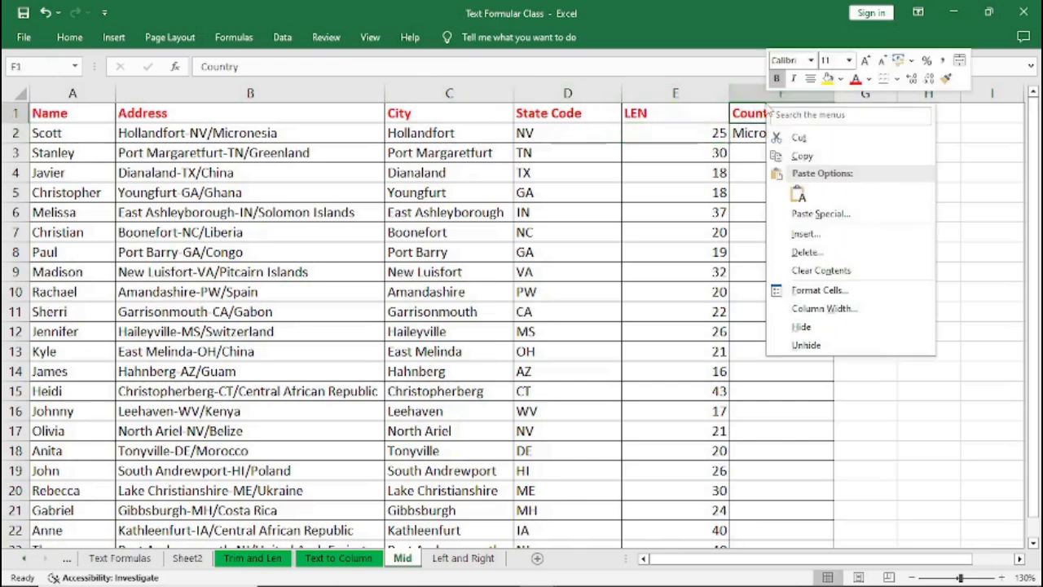
click(806, 234)
click(848, 197)
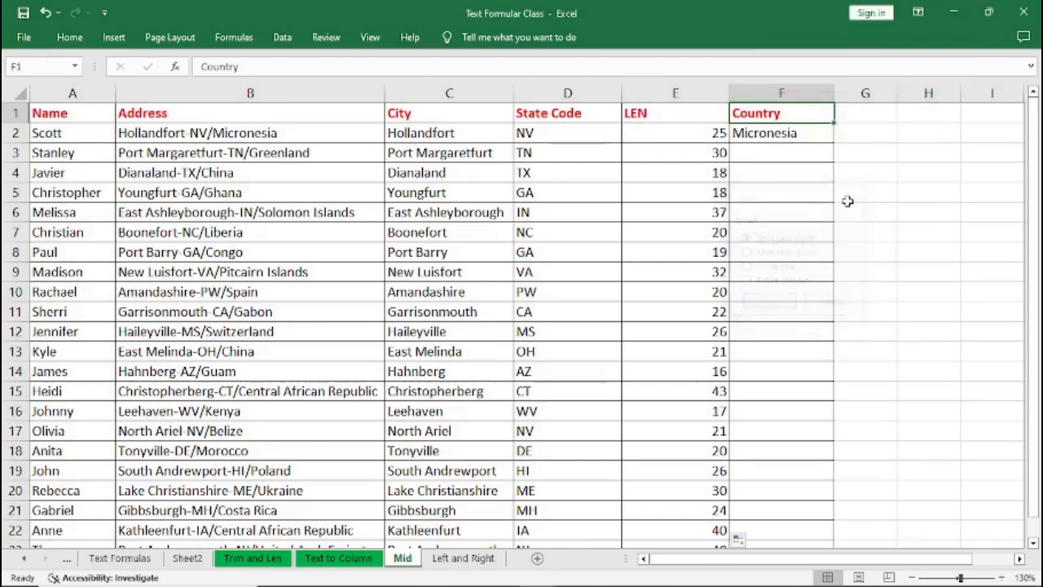
click(703, 180)
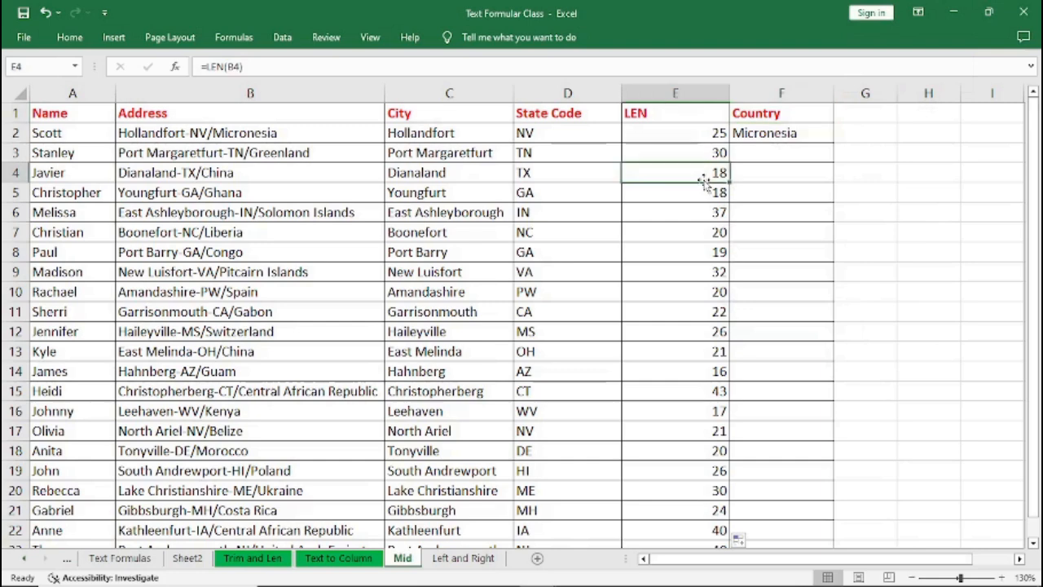
Insert a new empty column before the Country column.
click(789, 92)
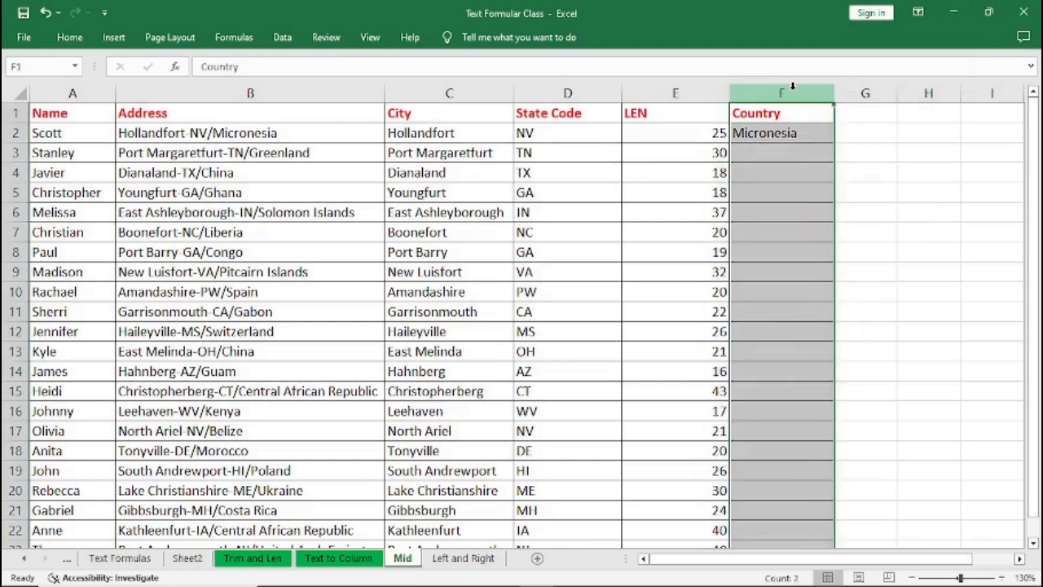
right_click(791, 92)
click(830, 221)
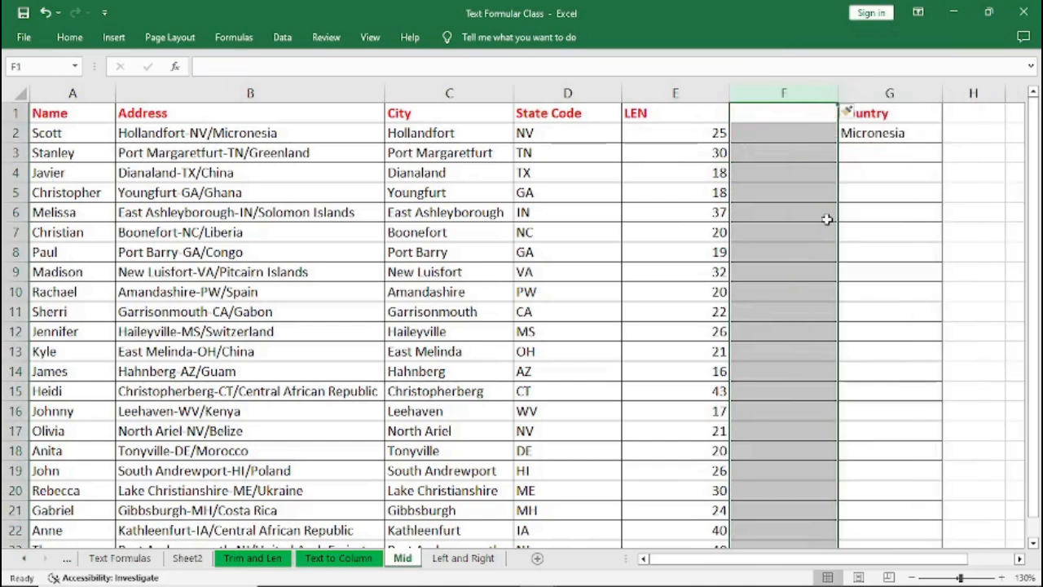
Enter =FIND("/",B2) in the first cell of the new column to locate the slash.
click(769, 179)
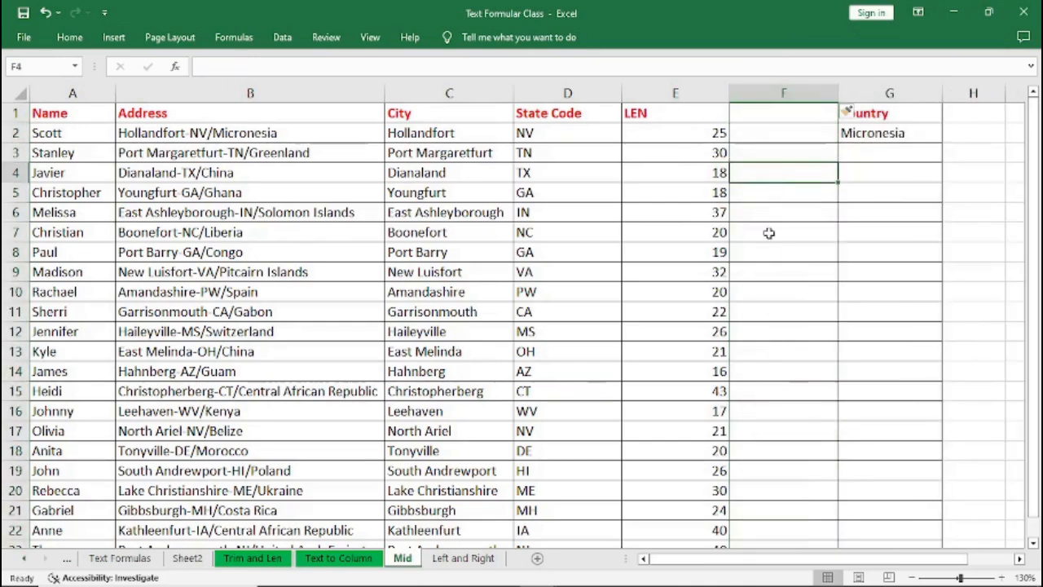
click(695, 136)
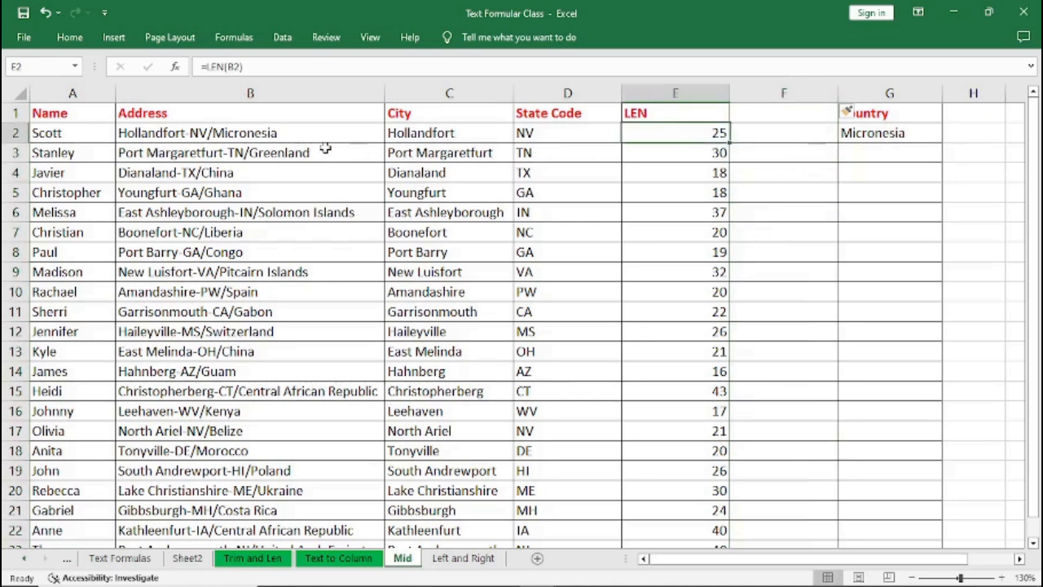
click(294, 140)
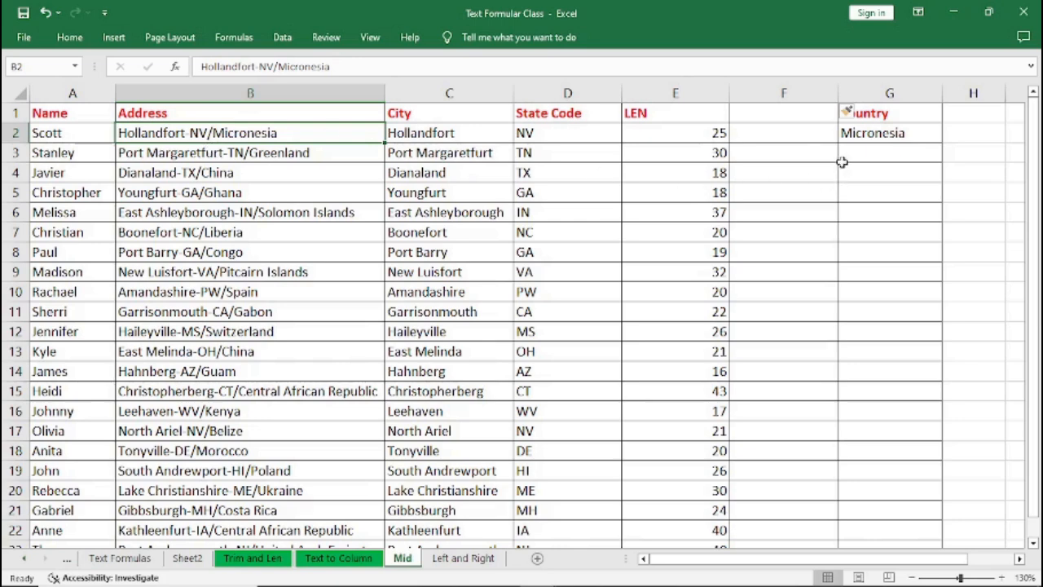
click(765, 139)
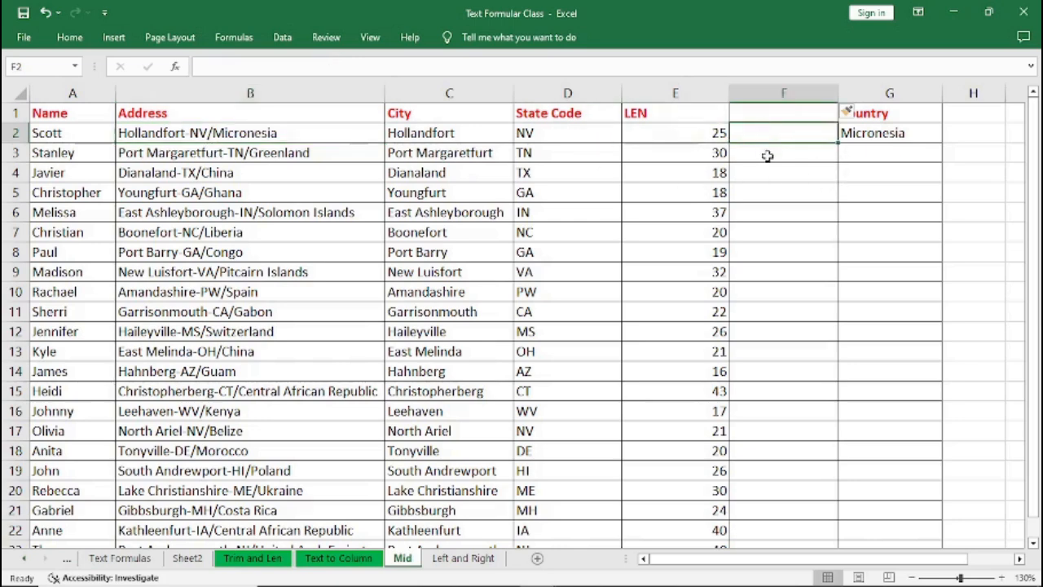
text(=)
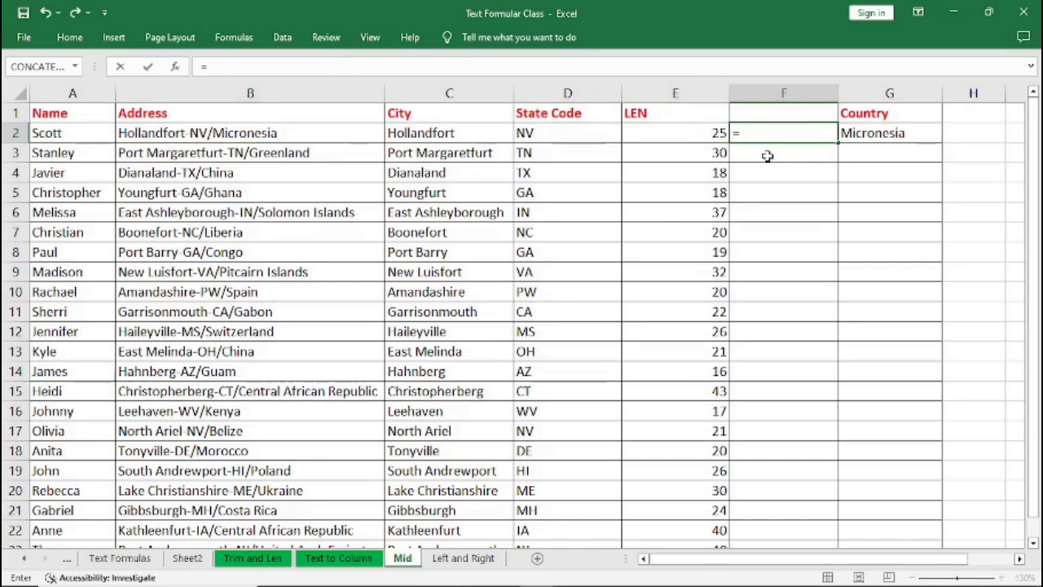
text(FIND)
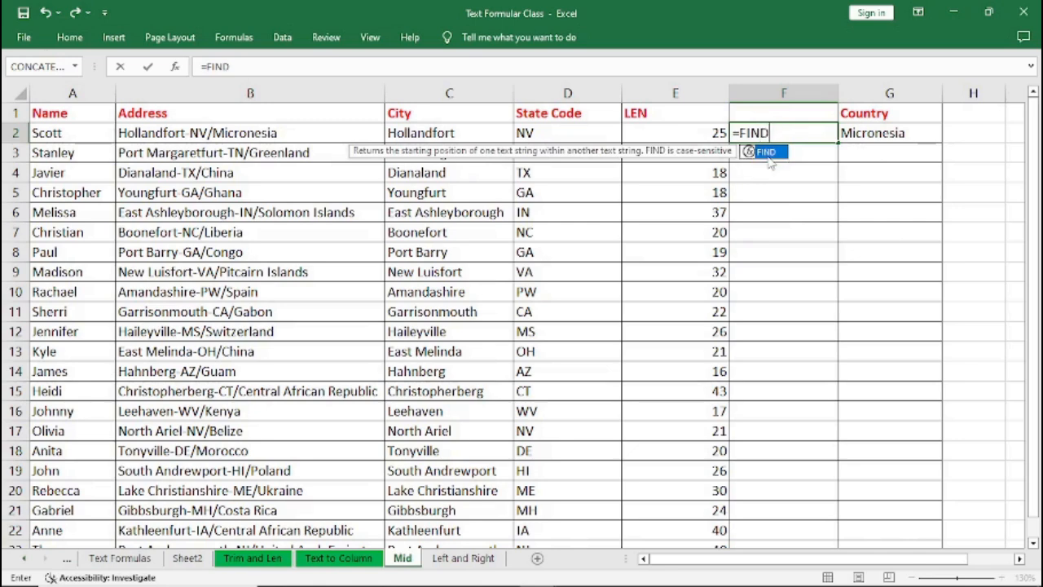
double_click(766, 152)
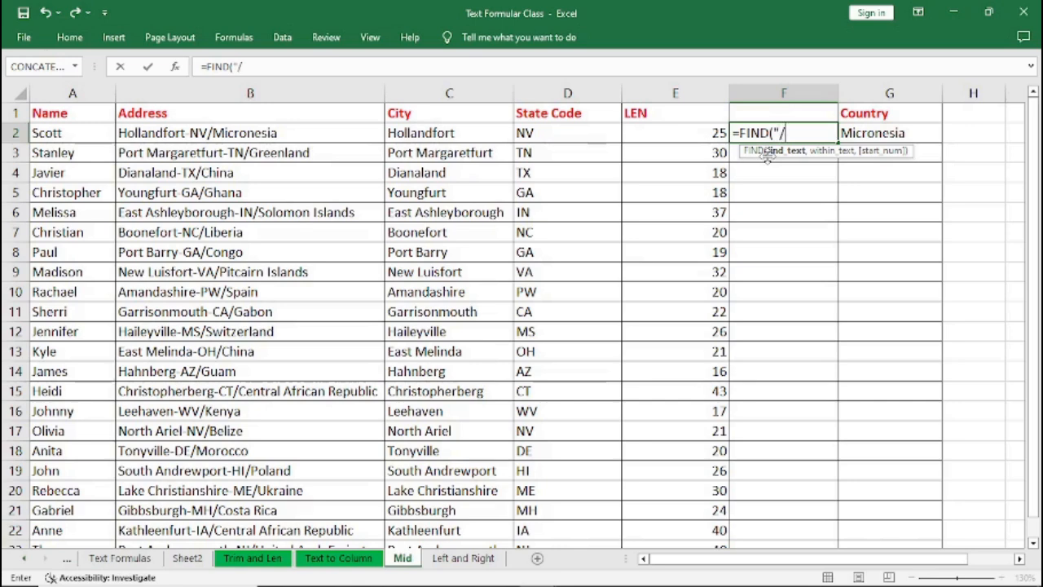
text(")
text(,B2)
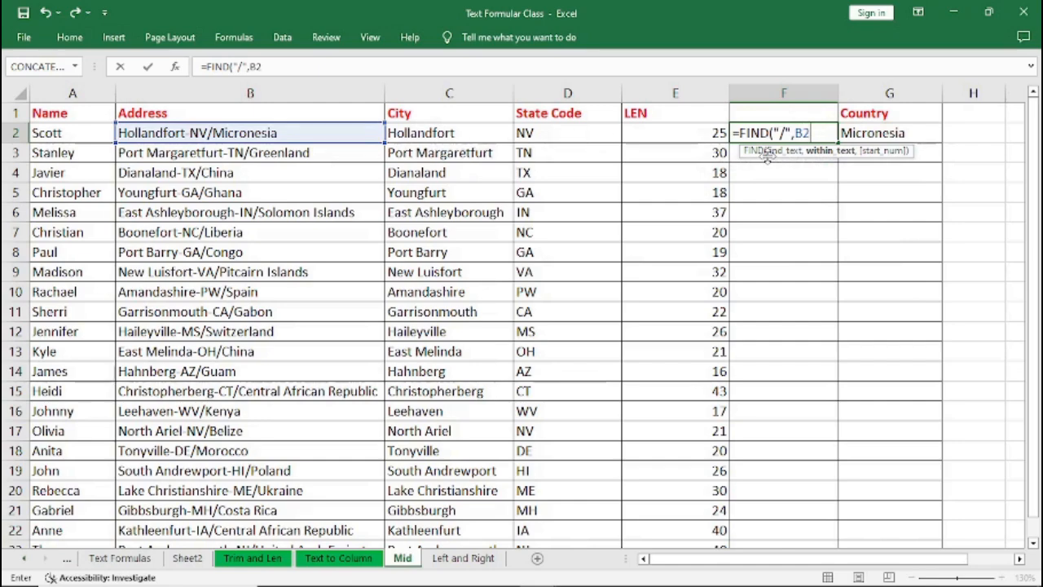
text())
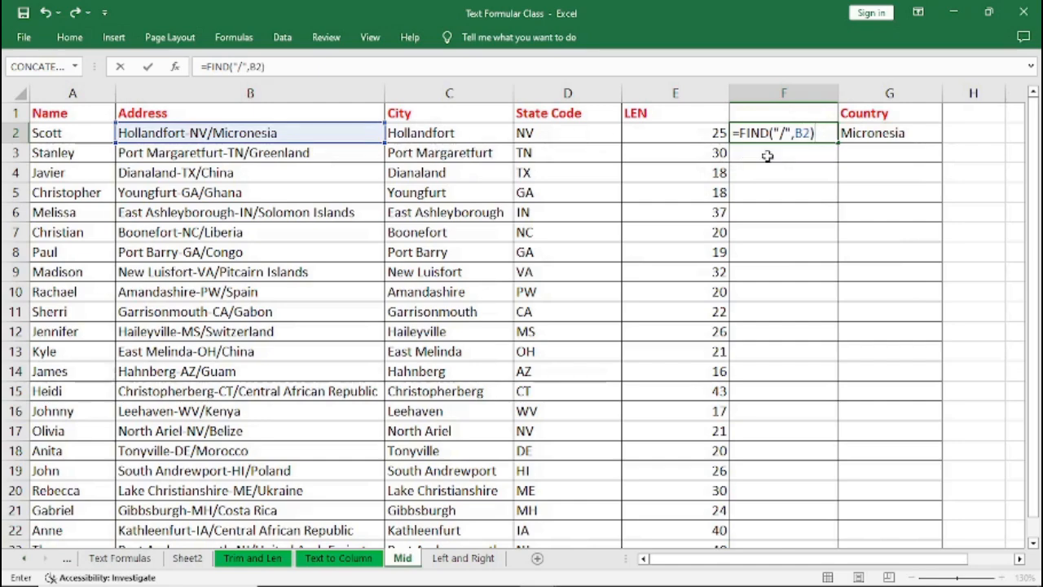
key(Return)
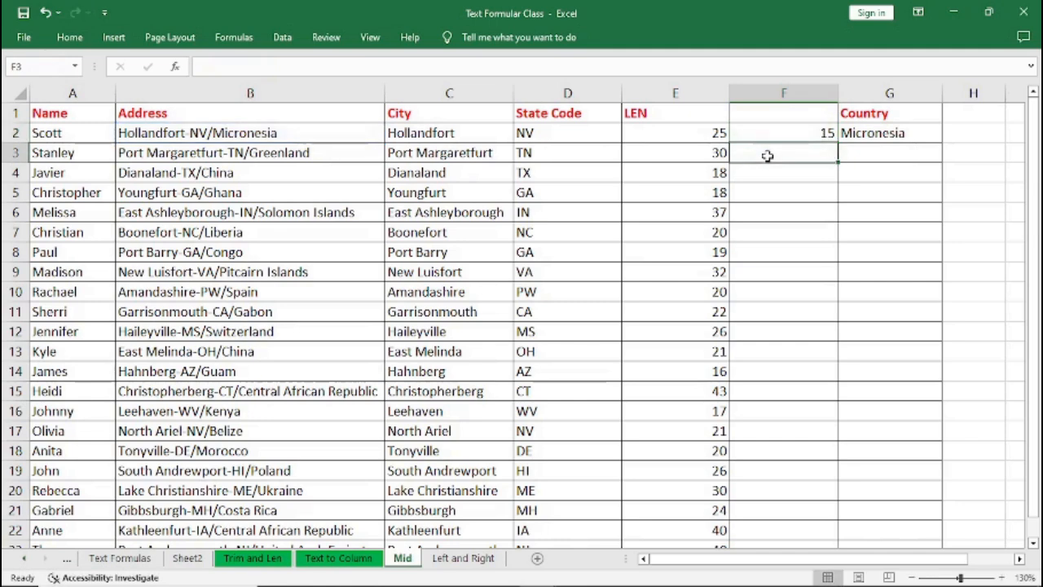
Insert another empty column directly before the Country column.
click(801, 129)
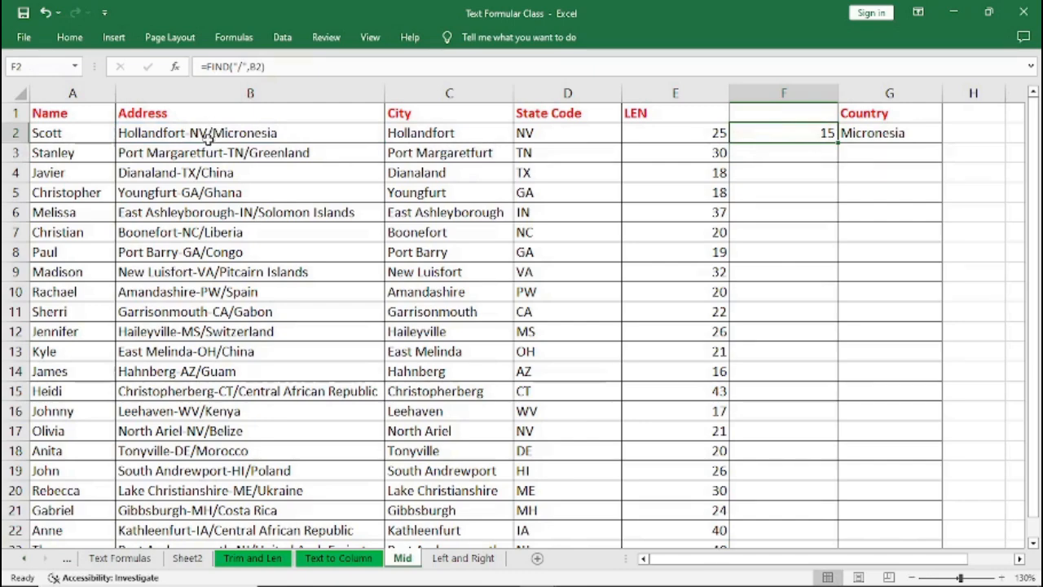
click(714, 137)
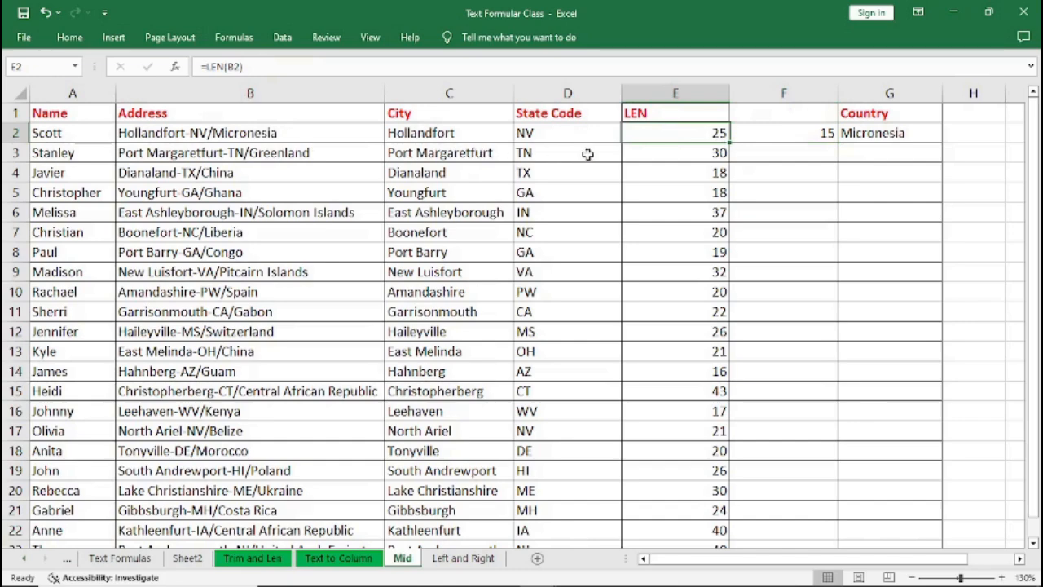
click(781, 136)
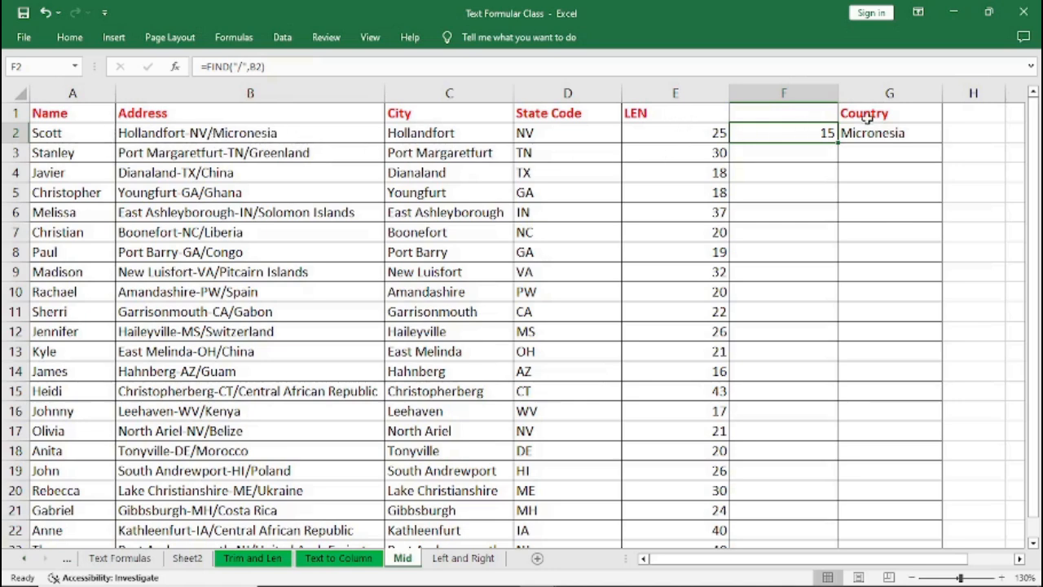
click(886, 95)
right_click(886, 95)
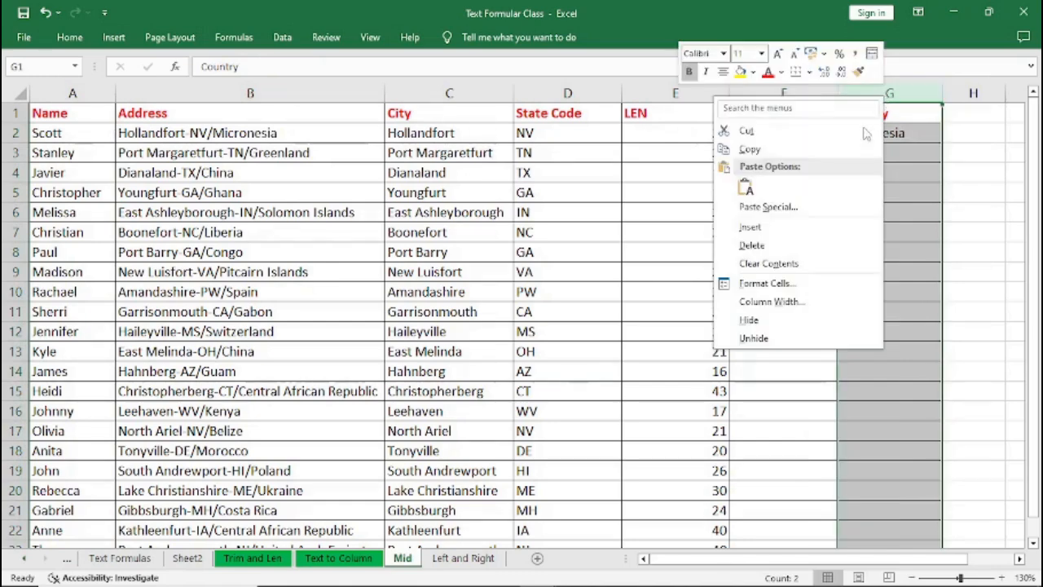
click(752, 229)
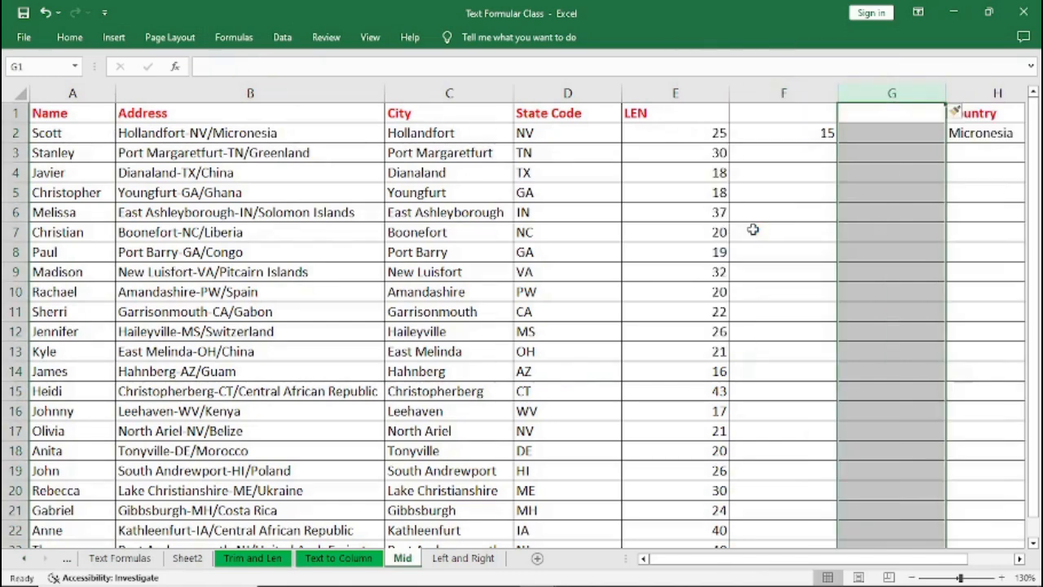
Enter =E2-F2 in the first cell of the new column to get the number of characters after the slash.
click(862, 139)
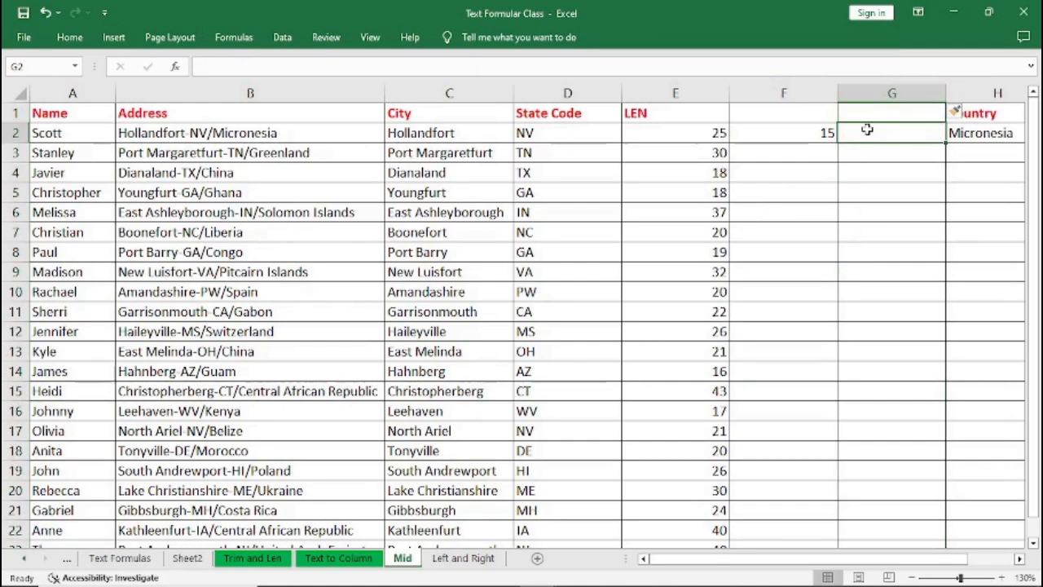
text(=)
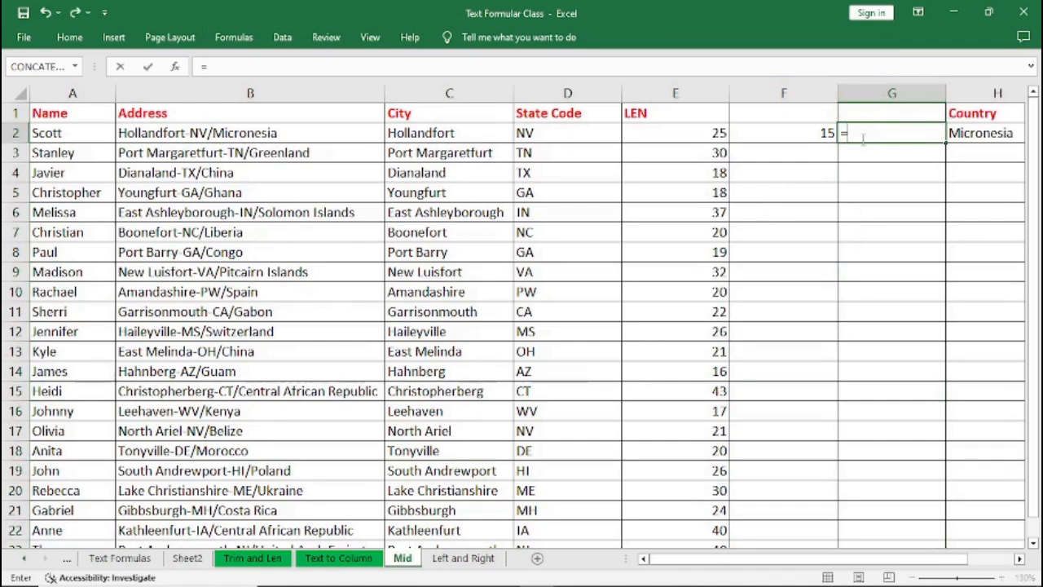
click(715, 139)
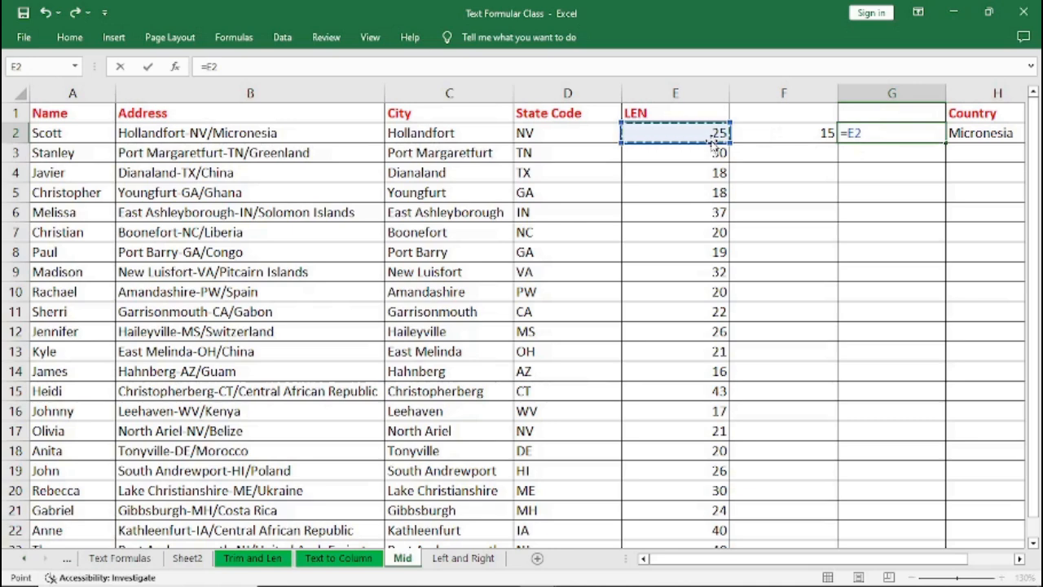
text(-)
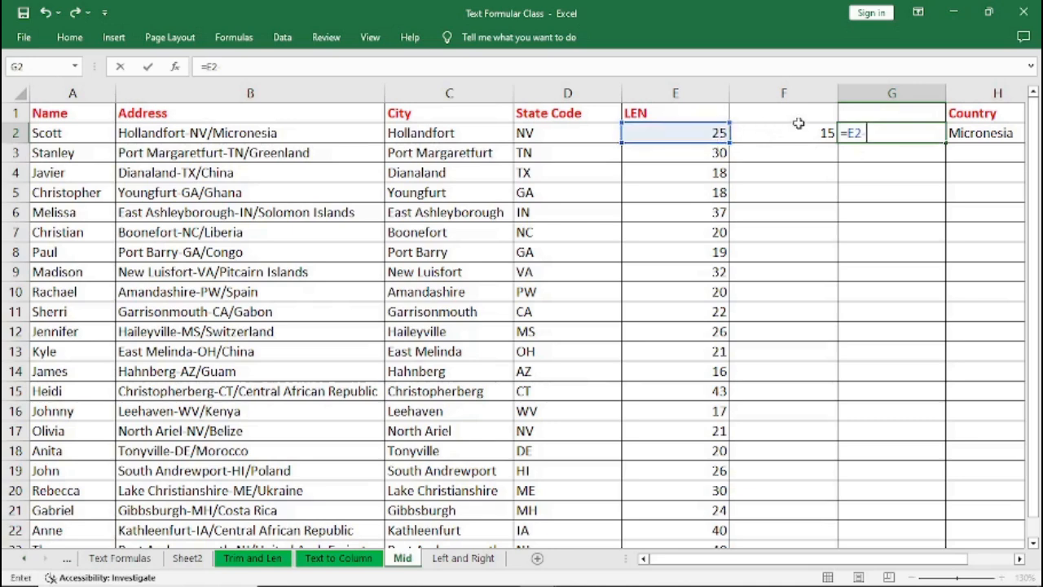
click(797, 130)
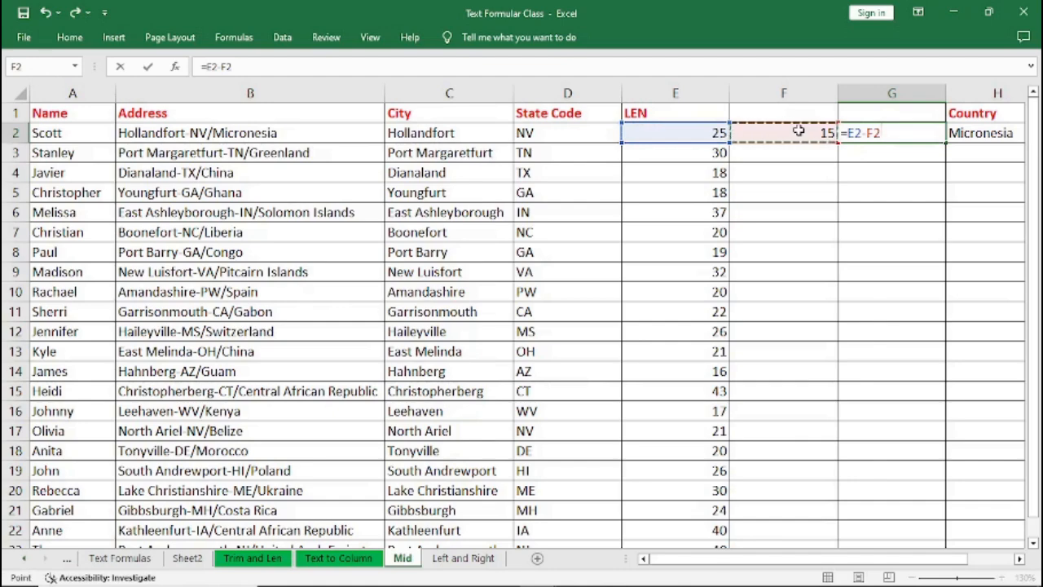
key(Return)
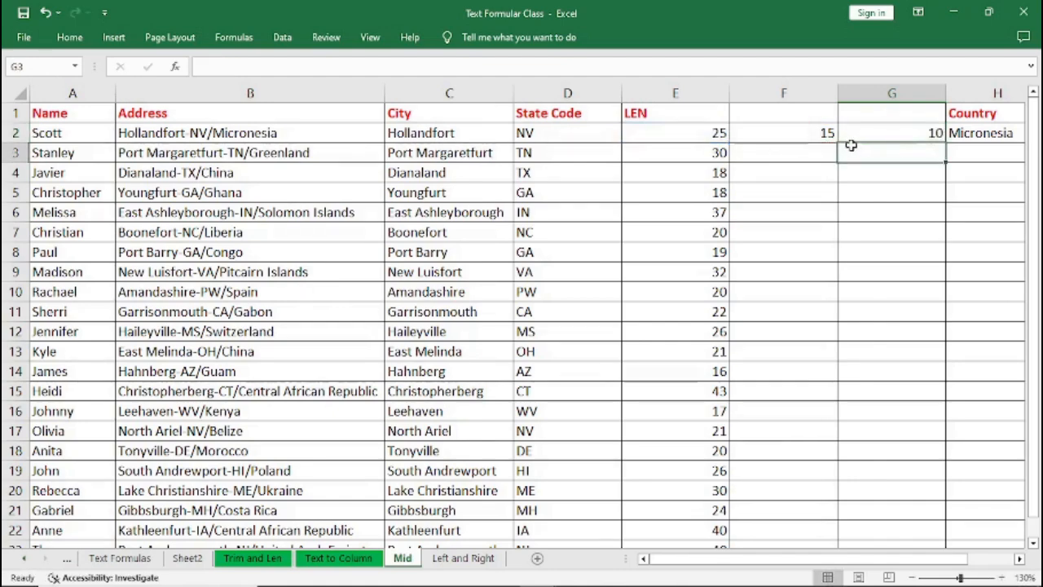
Fill the FIND formula and the =E2-F2 formula down their columns.
click(790, 135)
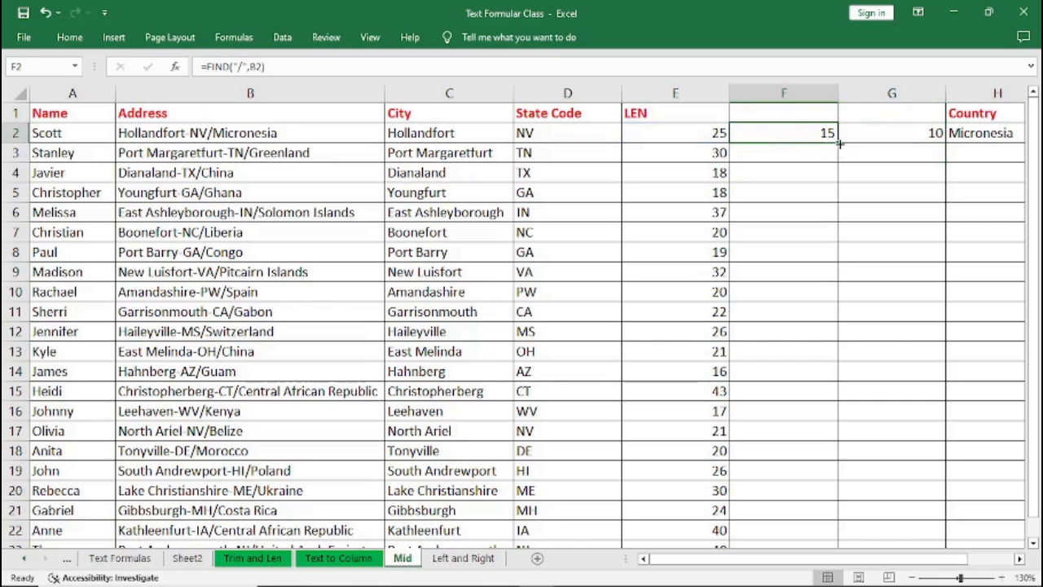
double_click(835, 143)
click(860, 135)
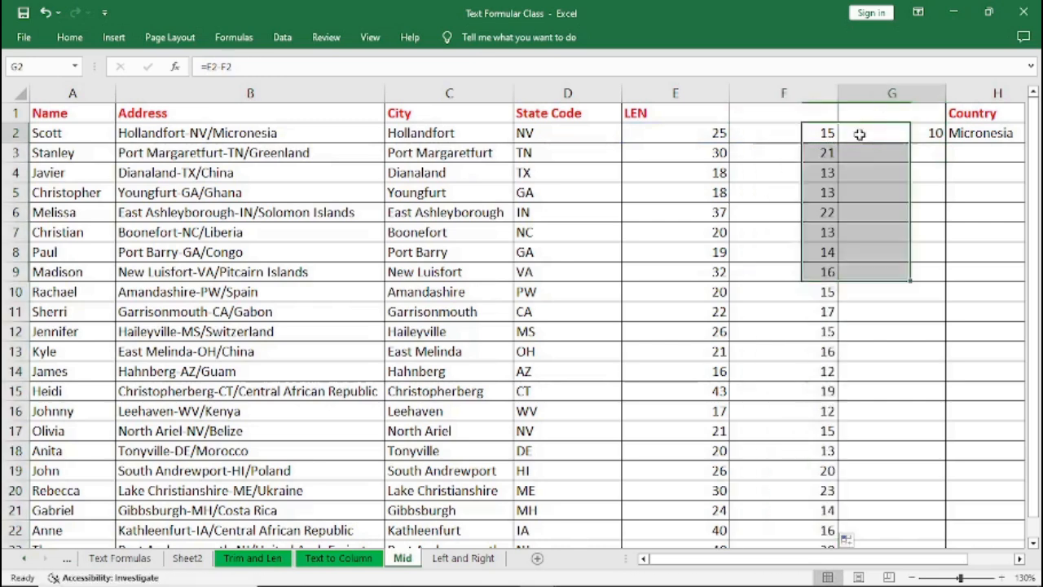
double_click(945, 142)
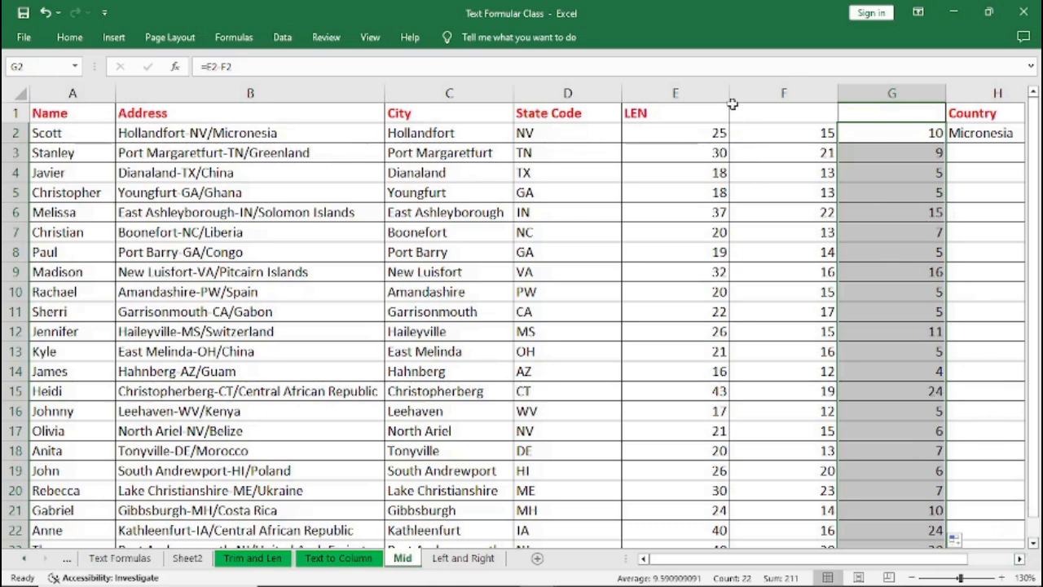
Narrow the LEN column and the two helper columns.
drag(730, 93, 677, 93)
drag(782, 93, 729, 93)
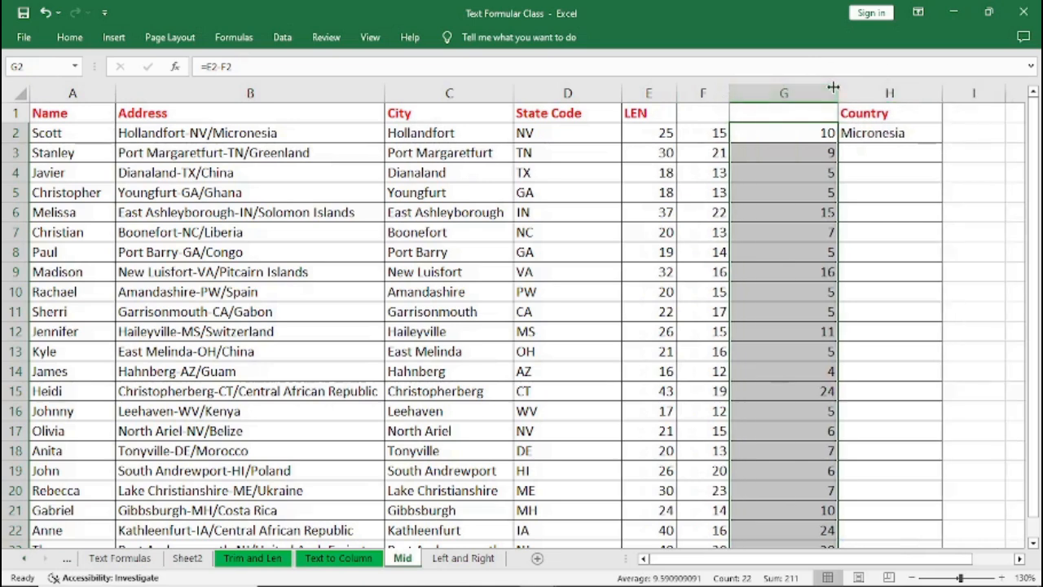
drag(838, 87, 787, 100)
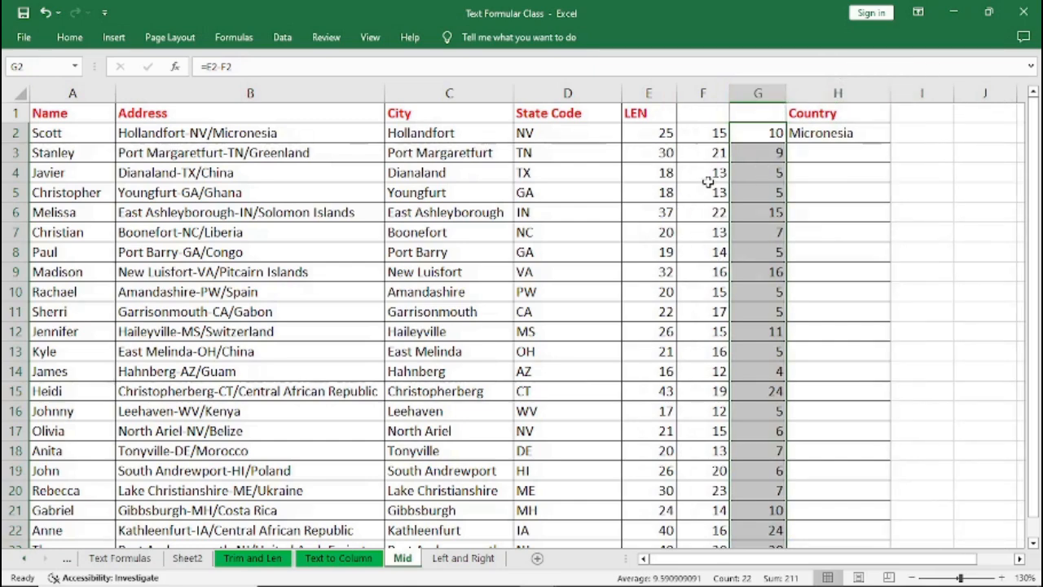
Change the first Country formula to =RIGHT(B2,G2) so it uses the computed character count.
click(422, 156)
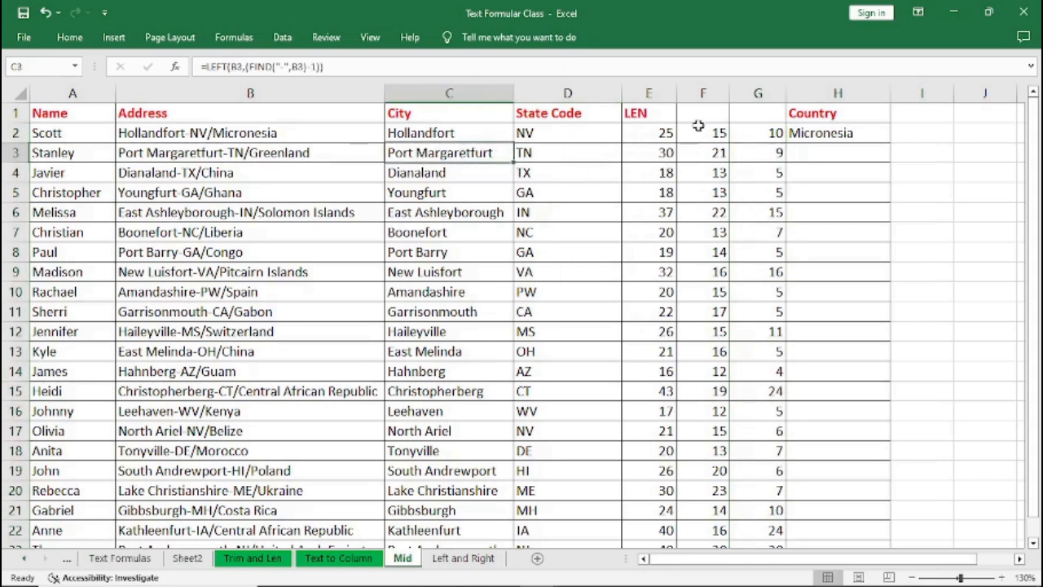
click(646, 132)
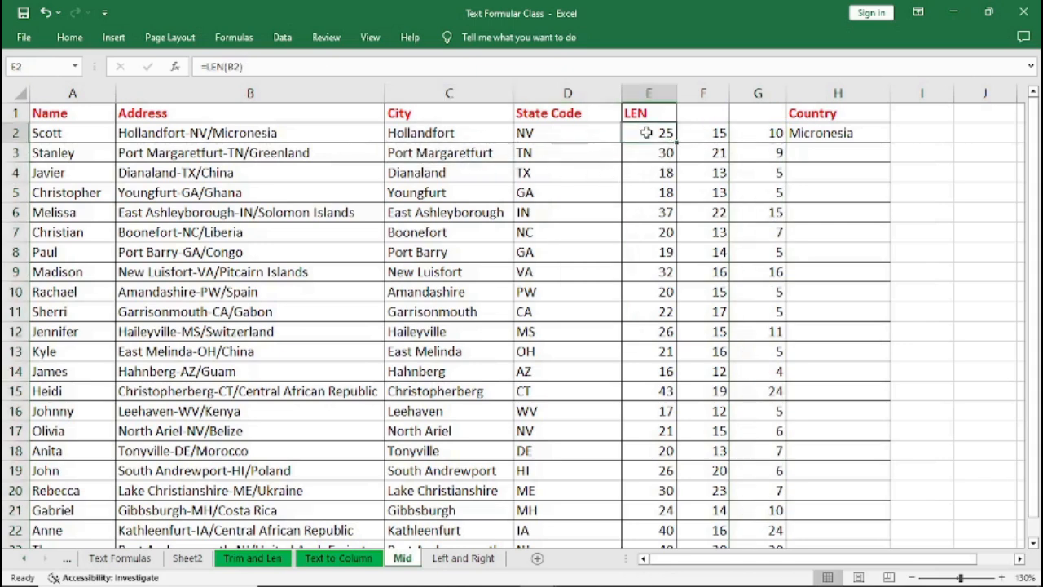
click(287, 135)
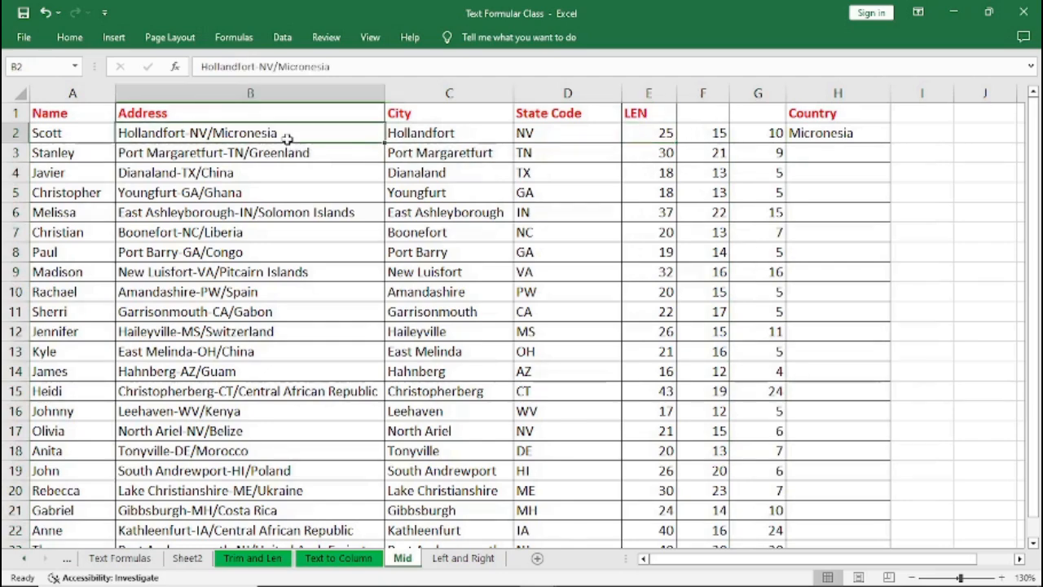
click(711, 133)
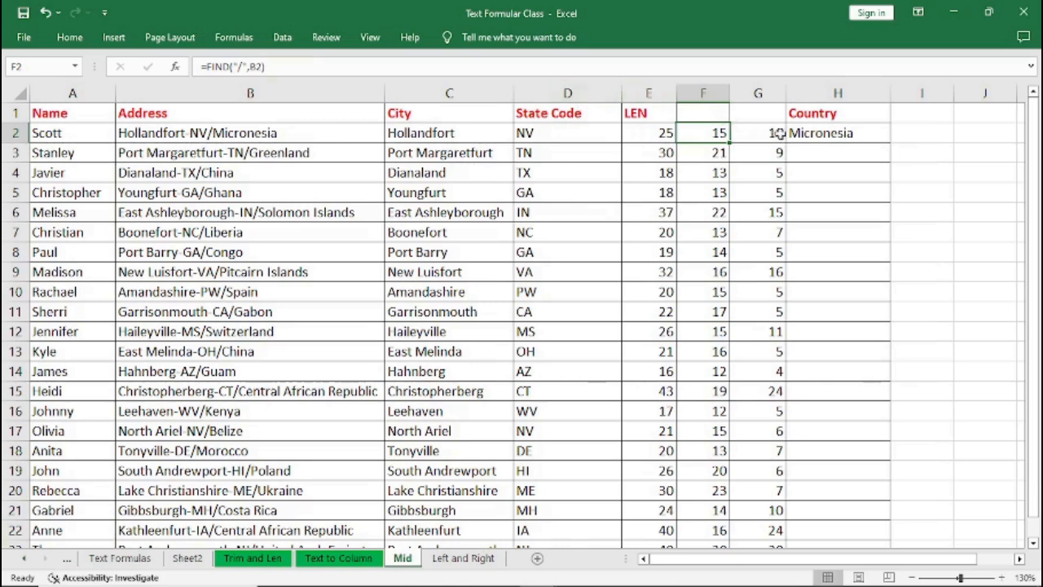
click(814, 138)
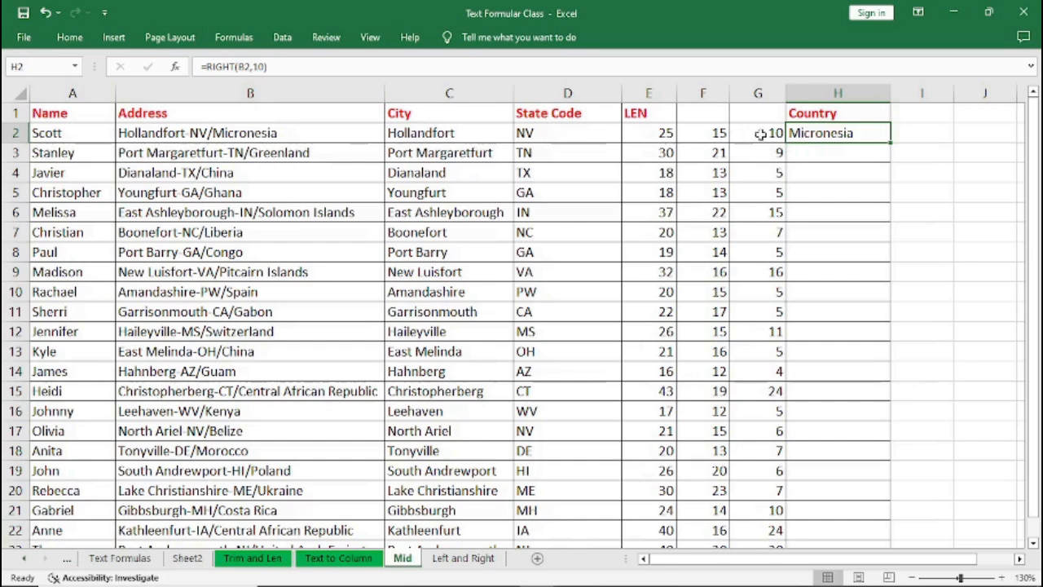
click(265, 66)
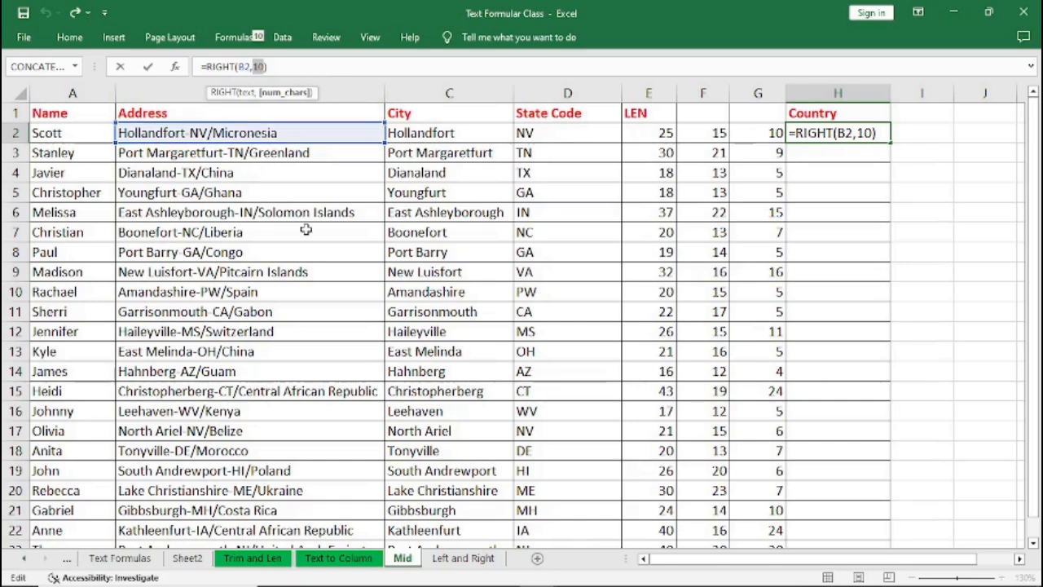
text(G2)
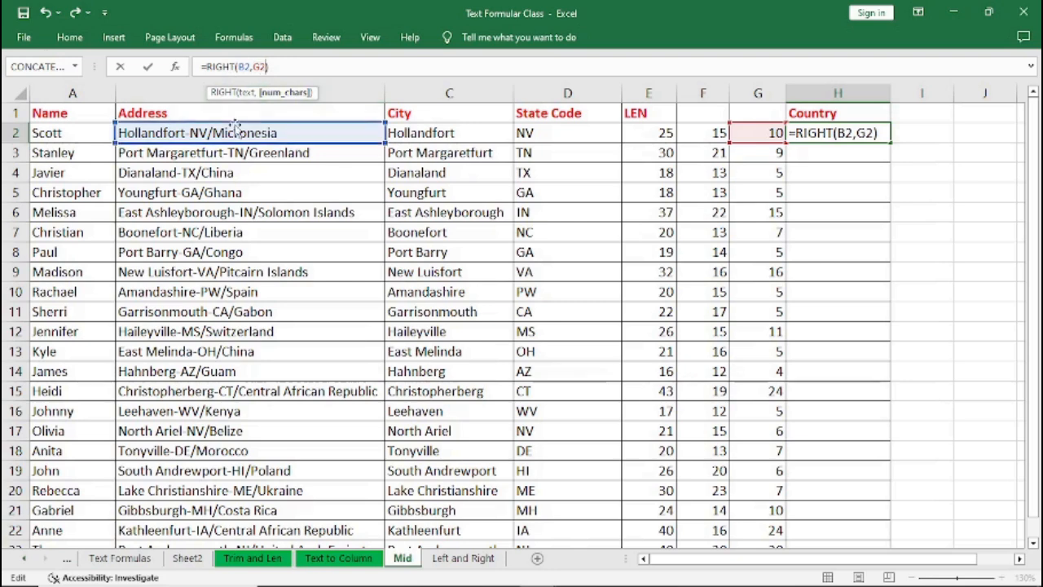
key(Return)
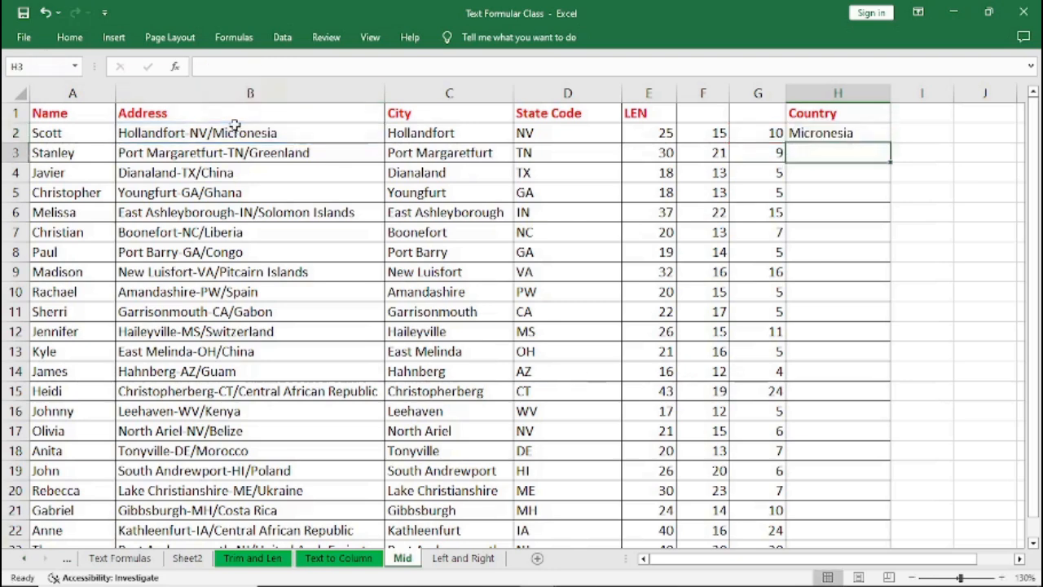
Fill the Country formula down the column and undo the fill.
click(819, 133)
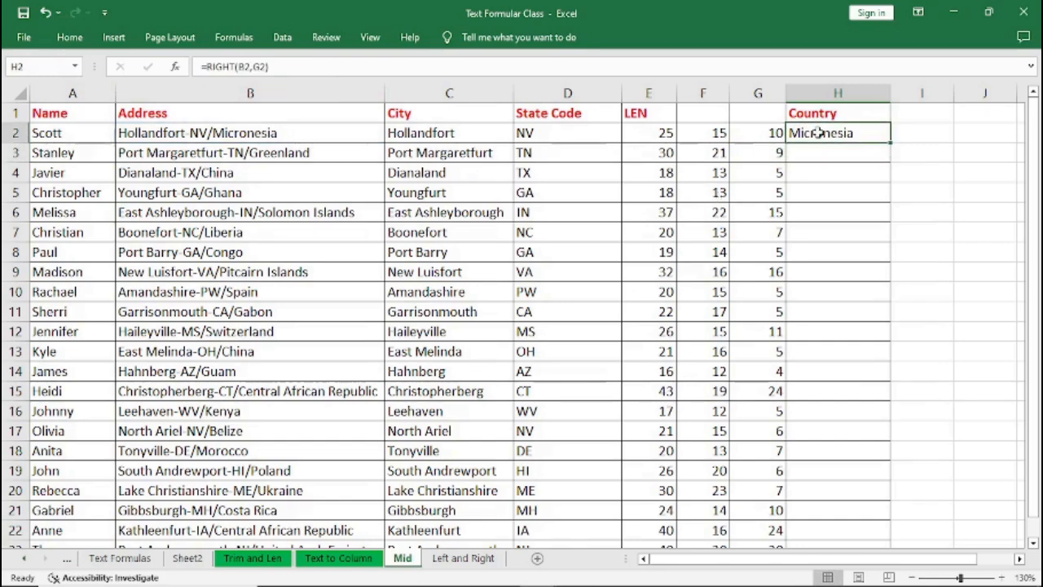
double_click(892, 142)
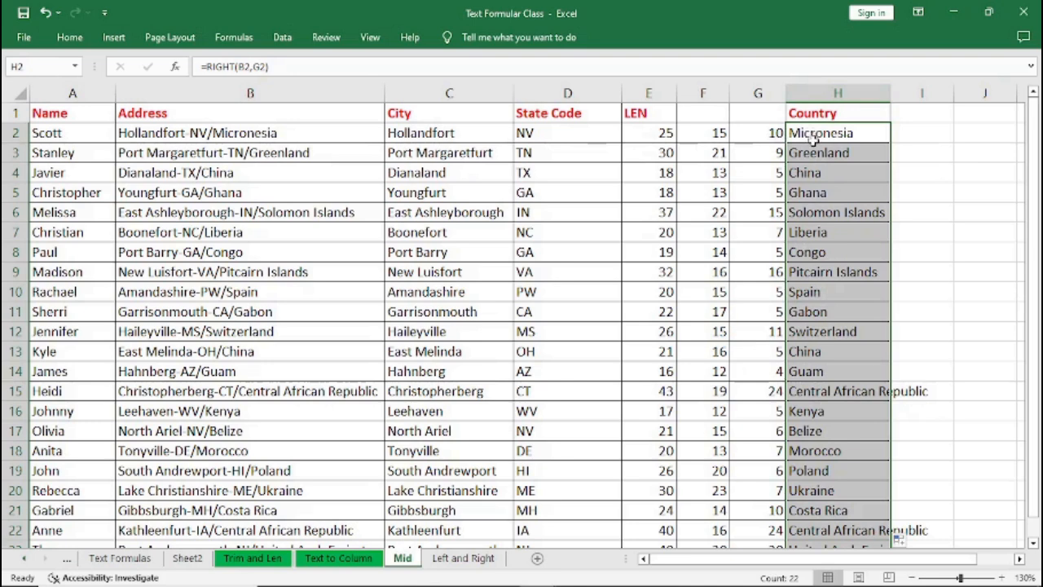
key(ctrl+z)
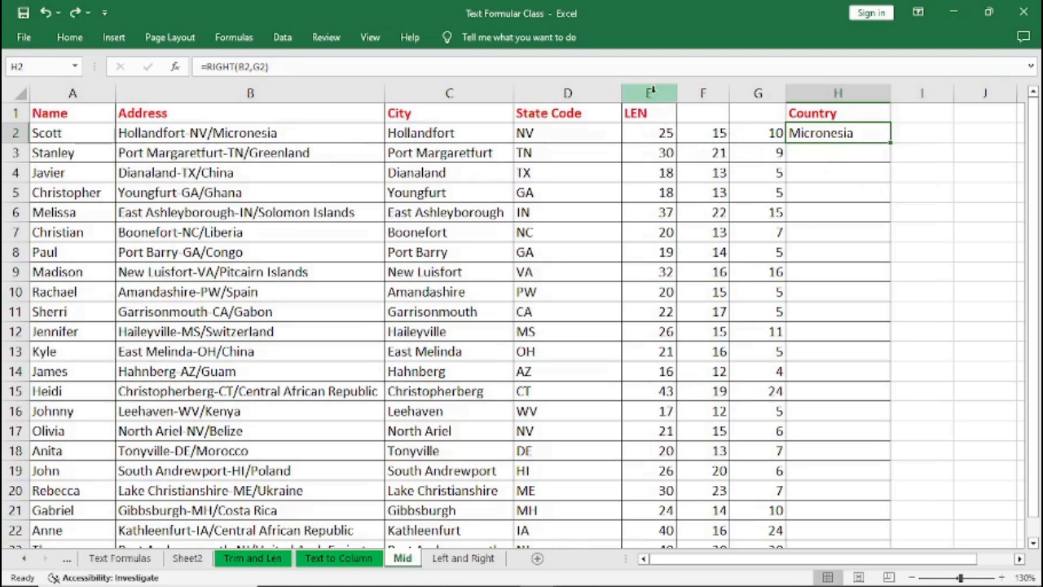
Review the LEN, slash-position and difference columns and their formulas.
drag(651, 92, 750, 86)
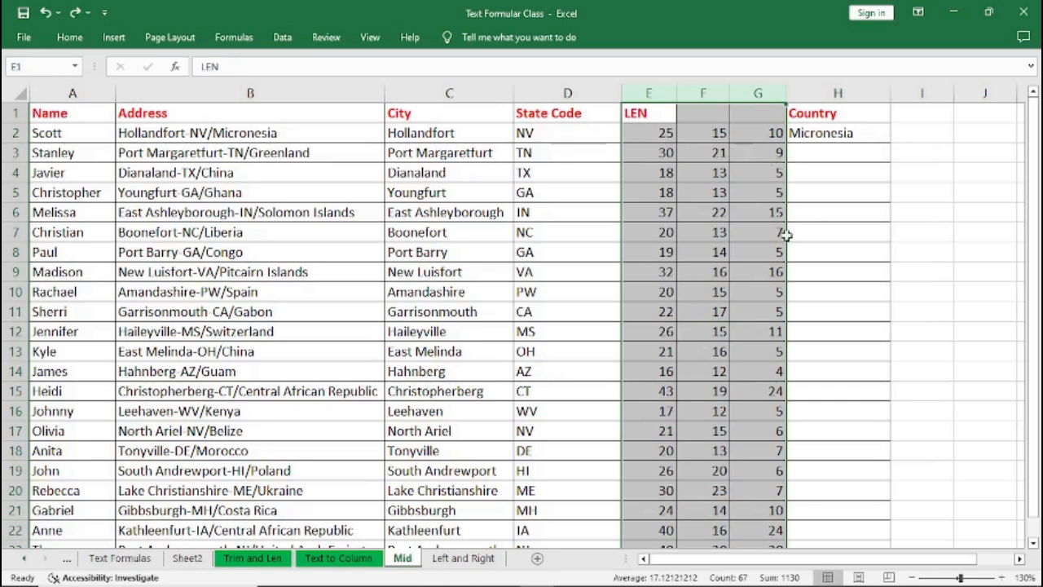
click(726, 268)
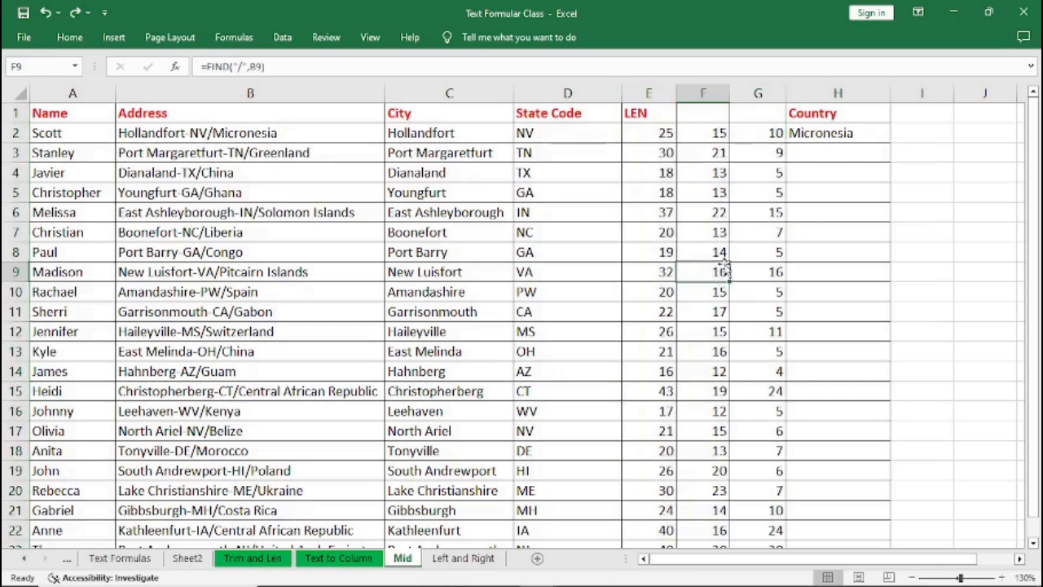
click(651, 135)
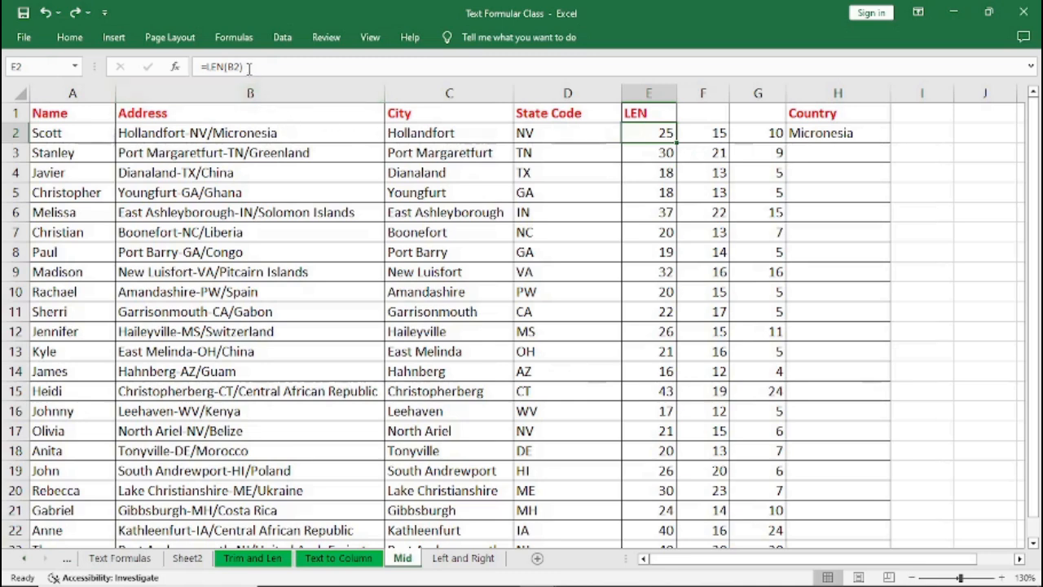
click(711, 134)
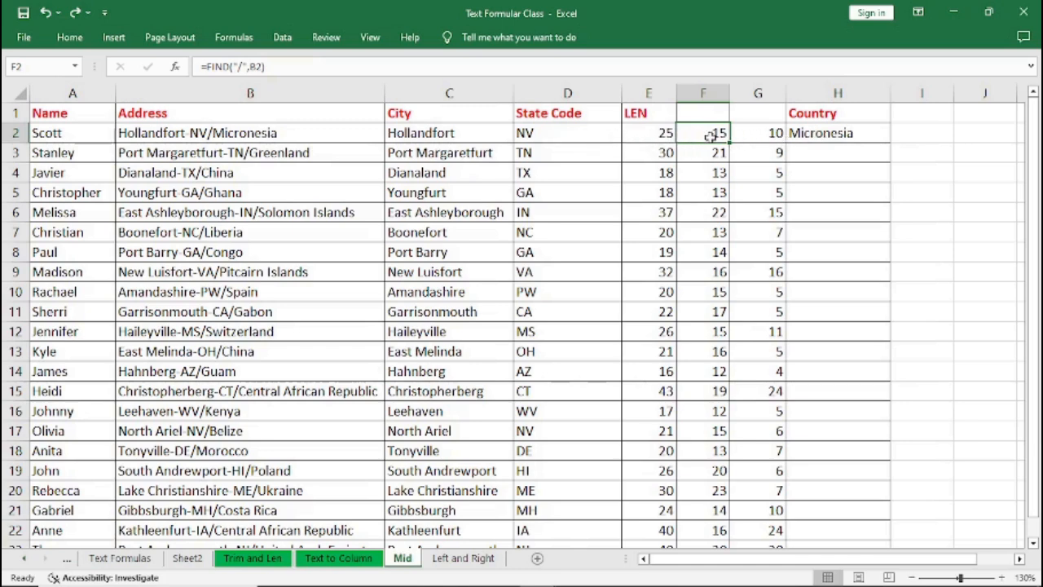
Insert an empty column before Country and collapse column G to hide it.
click(825, 94)
right_click(825, 94)
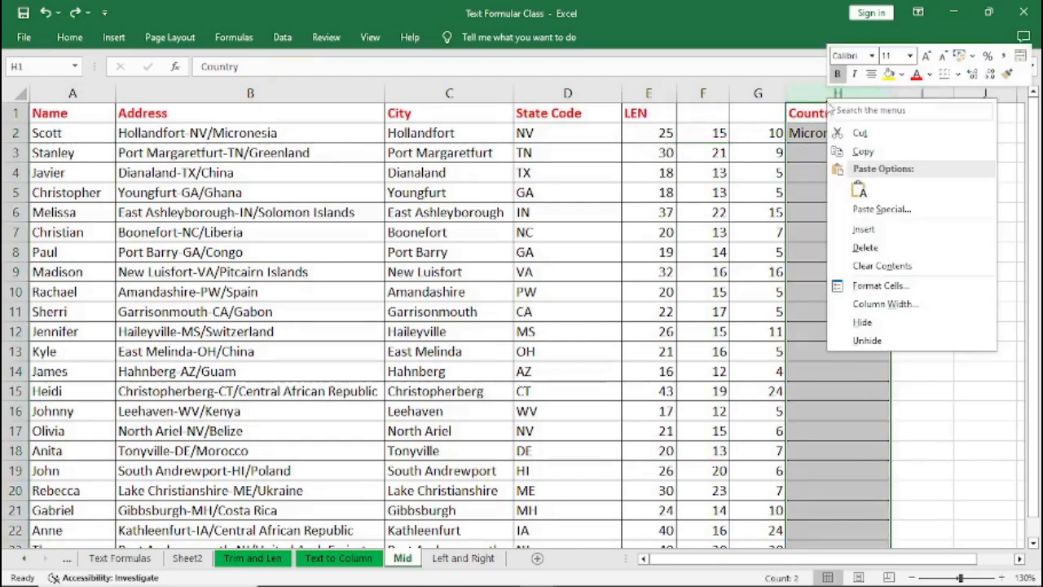
click(863, 230)
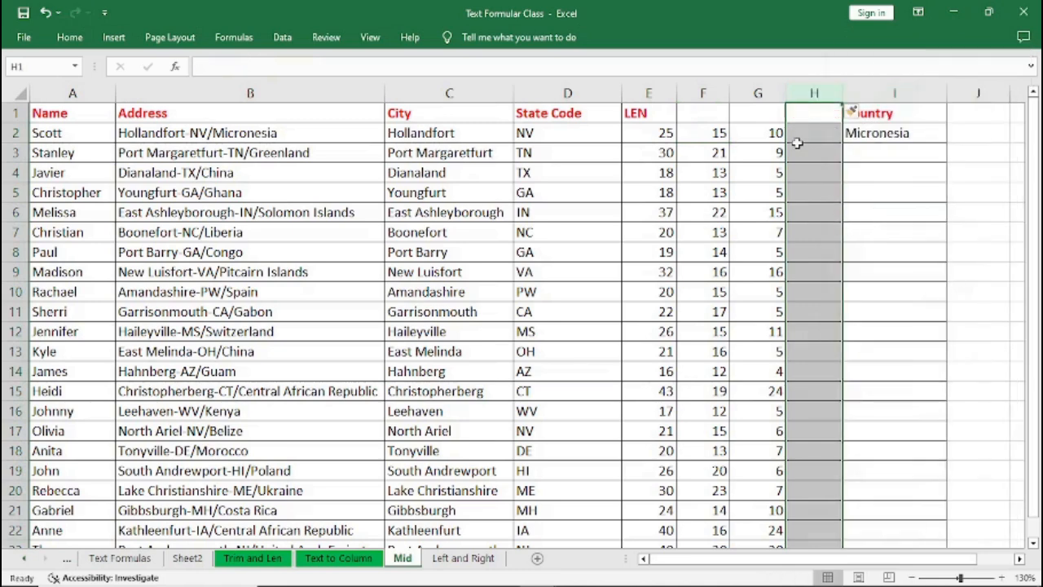
drag(786, 93, 718, 91)
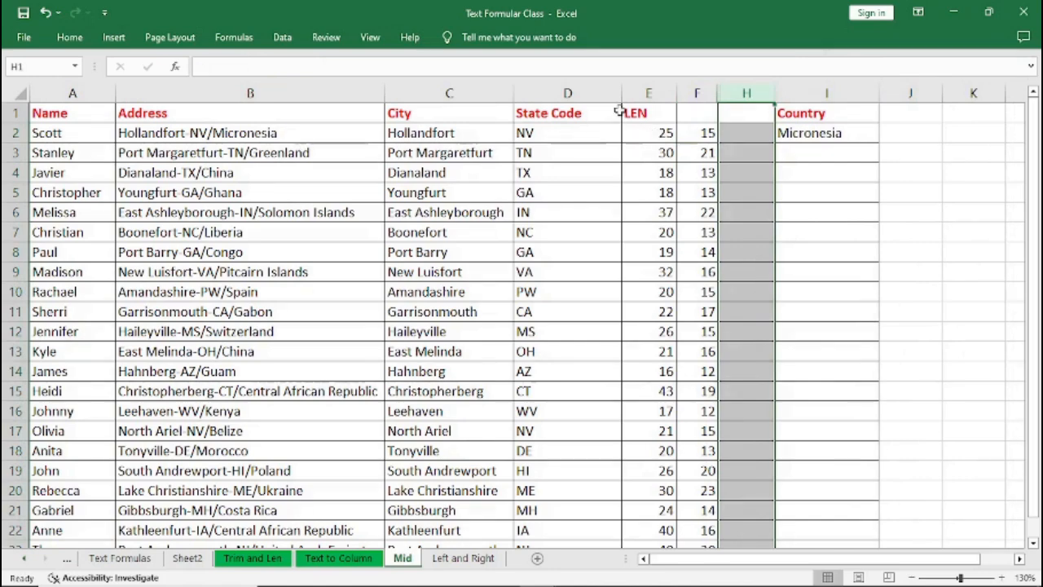
Narrow the State Code column and widen the new empty column H.
drag(623, 96, 583, 92)
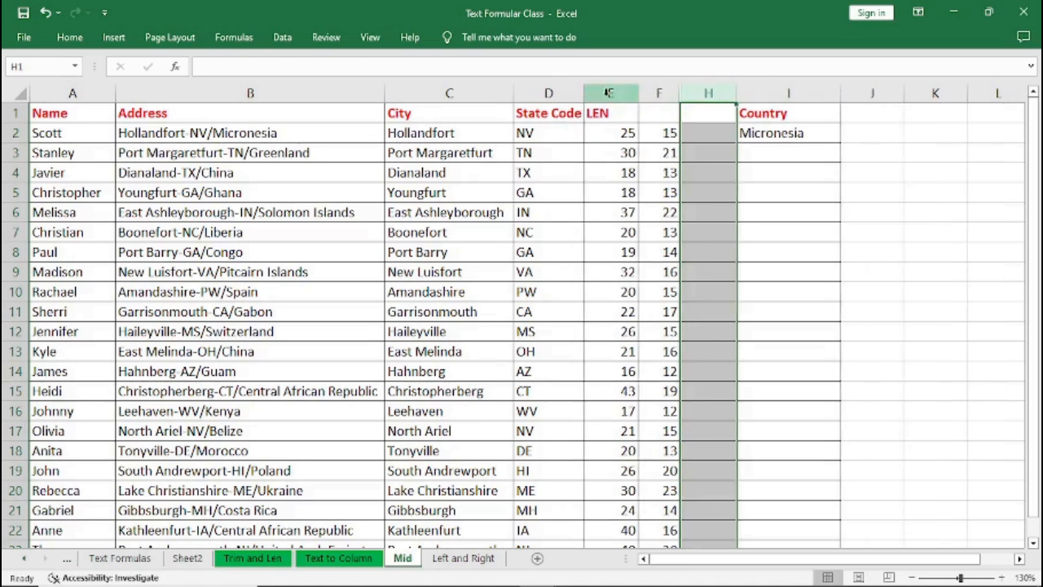
drag(737, 95, 924, 97)
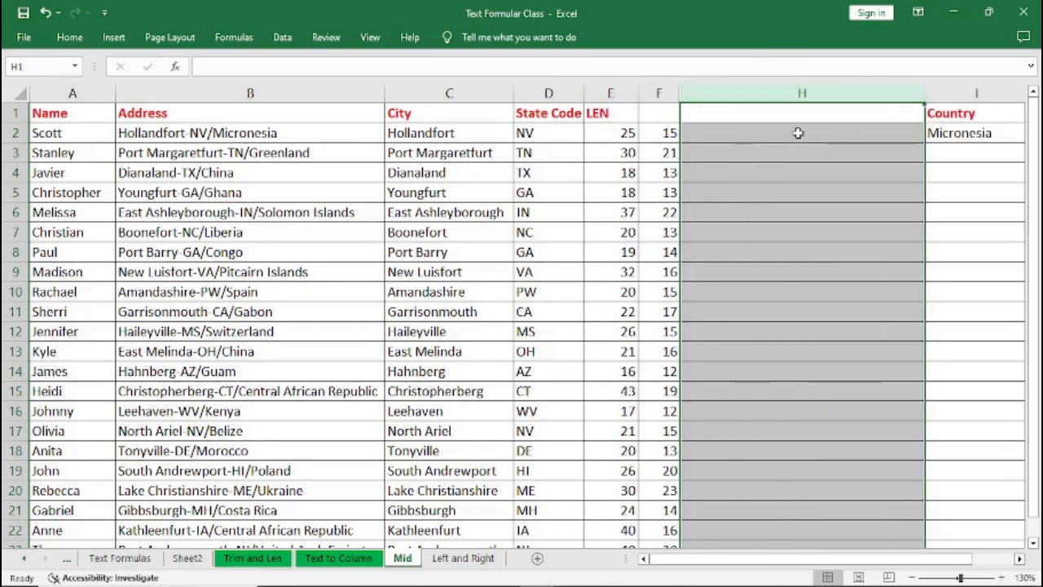
click(735, 135)
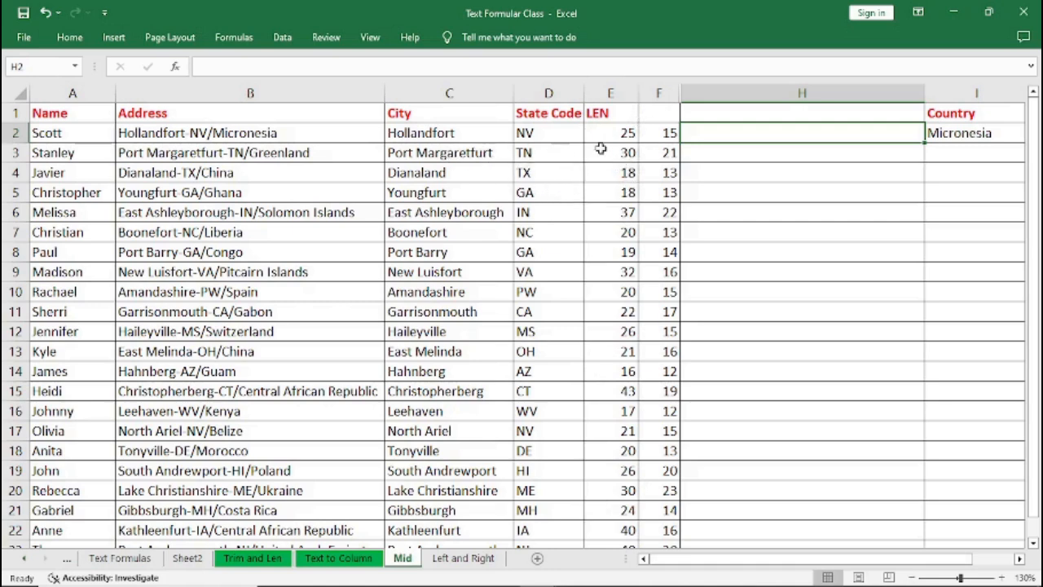
Select the whole FIND formula text of the first slash-position cell and leave the cell.
click(649, 134)
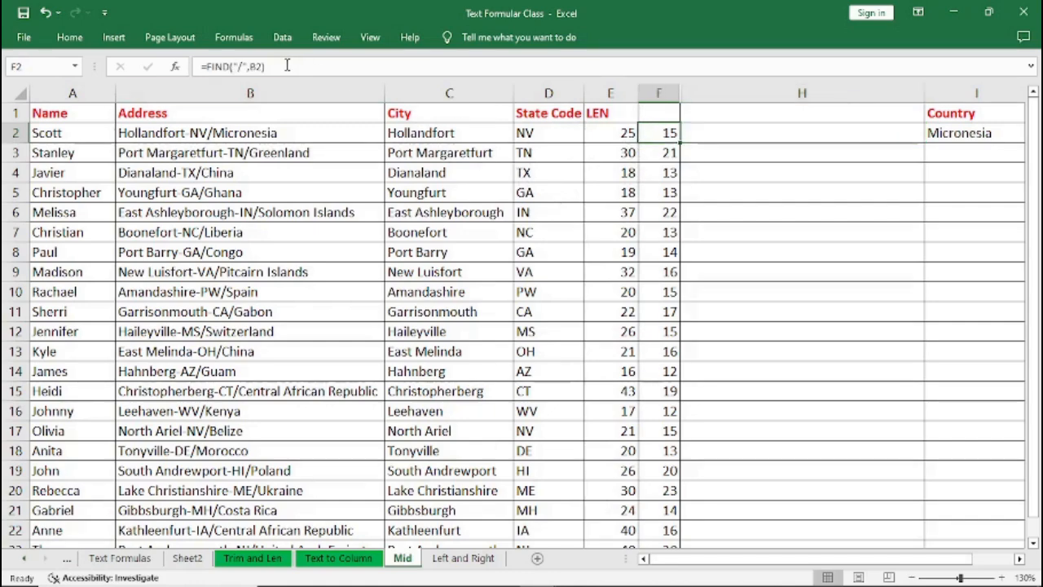
drag(266, 66, 204, 66)
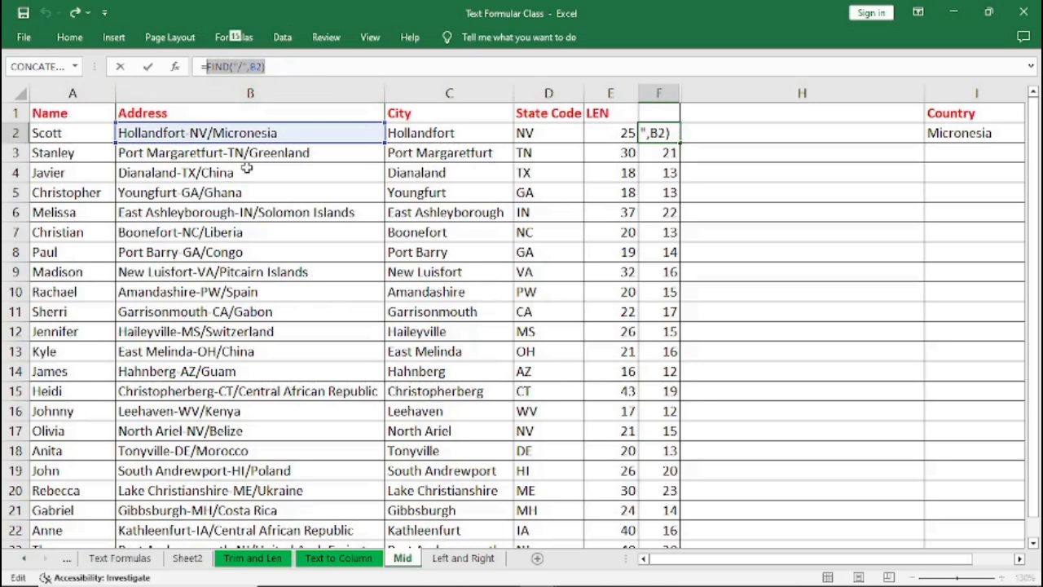
key(ctrl+Return)
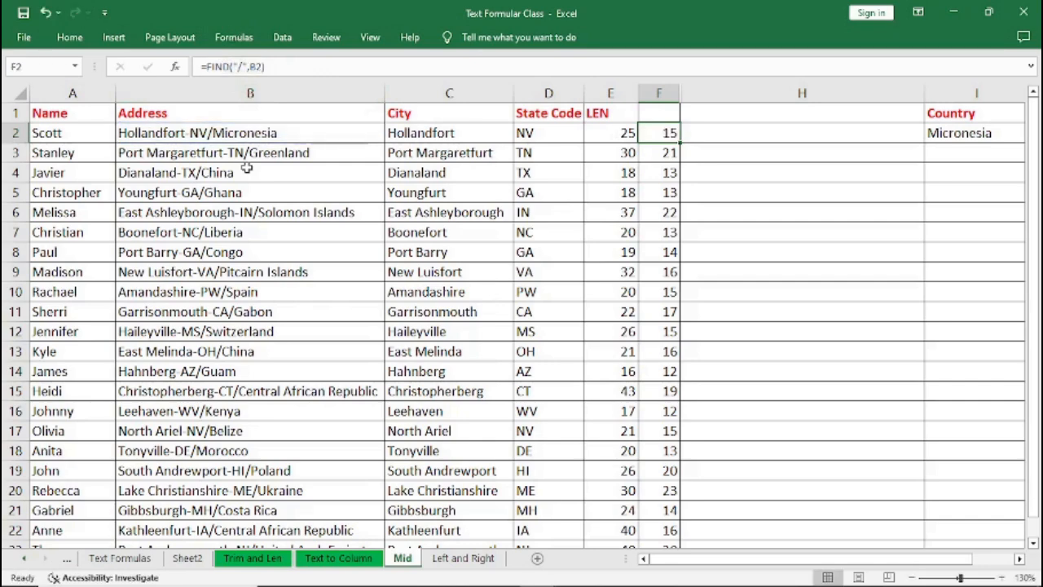
In H2, enter =RIGHT(B2,(LEN(B2)-FIND("/",B2))) to extract the country after the slash in the address.
click(713, 137)
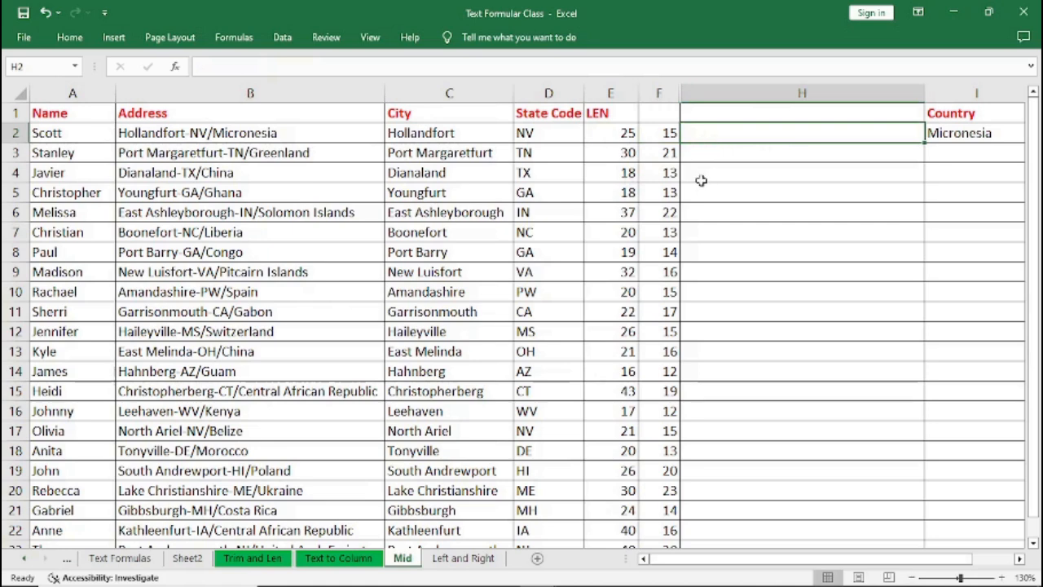
text(=)
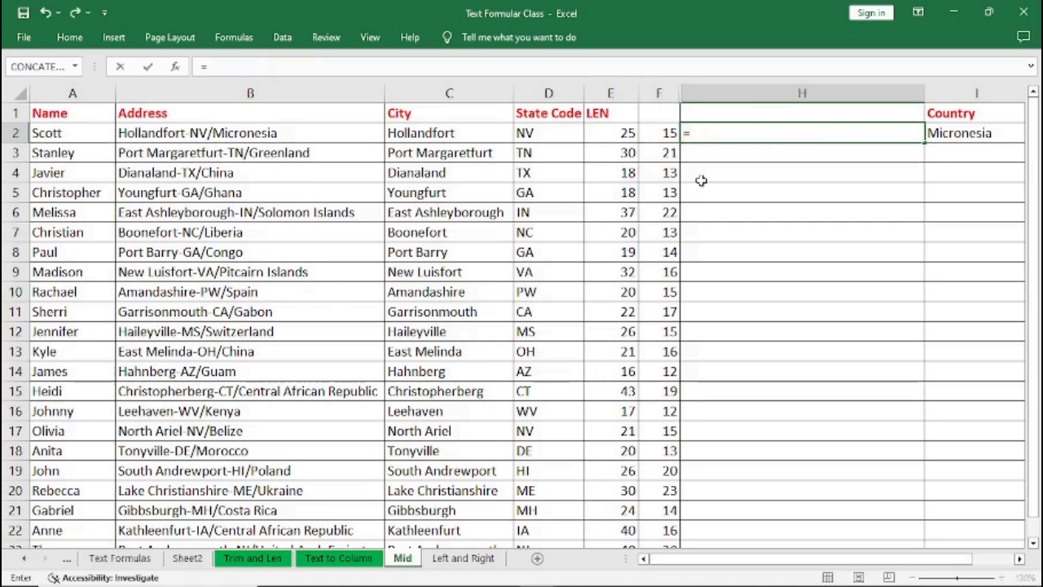
text(R)
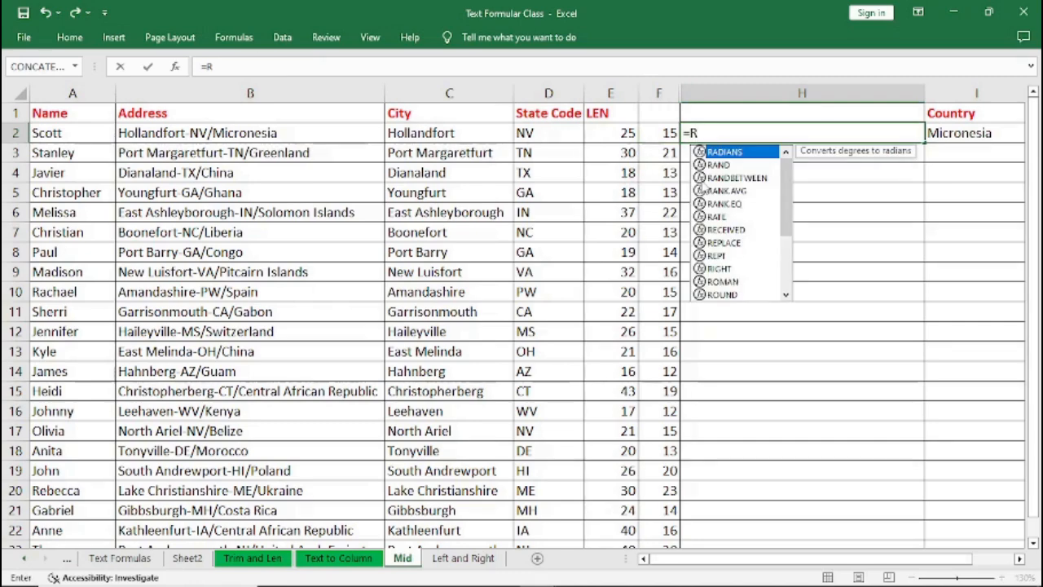
text(IGHT)
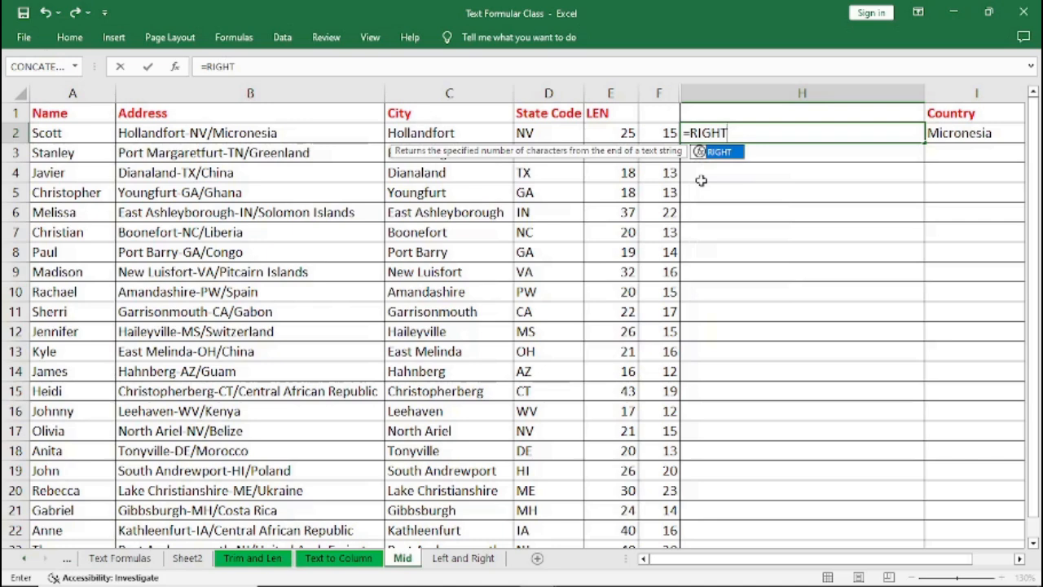
text(()
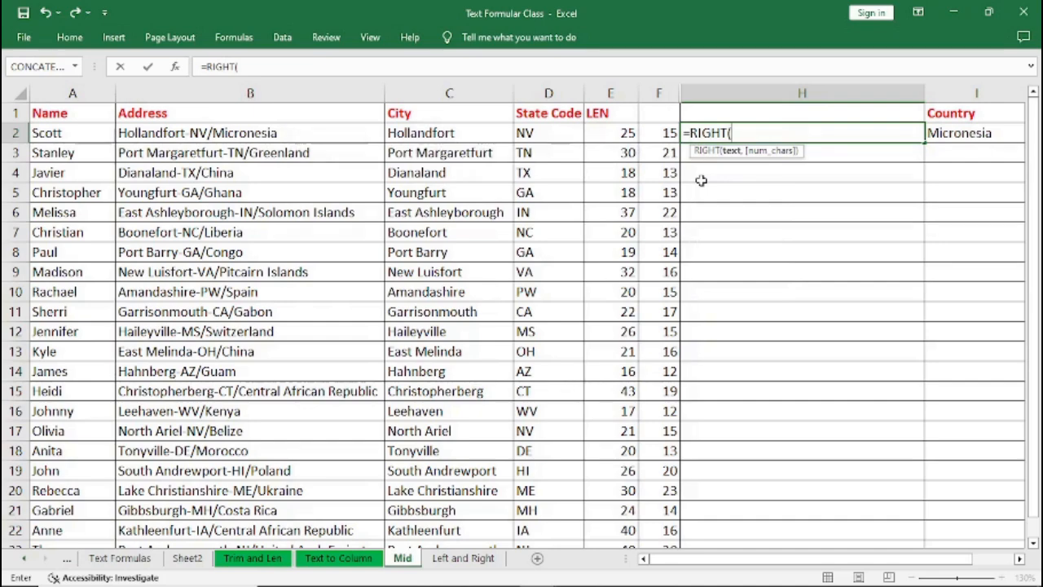
text(B2)
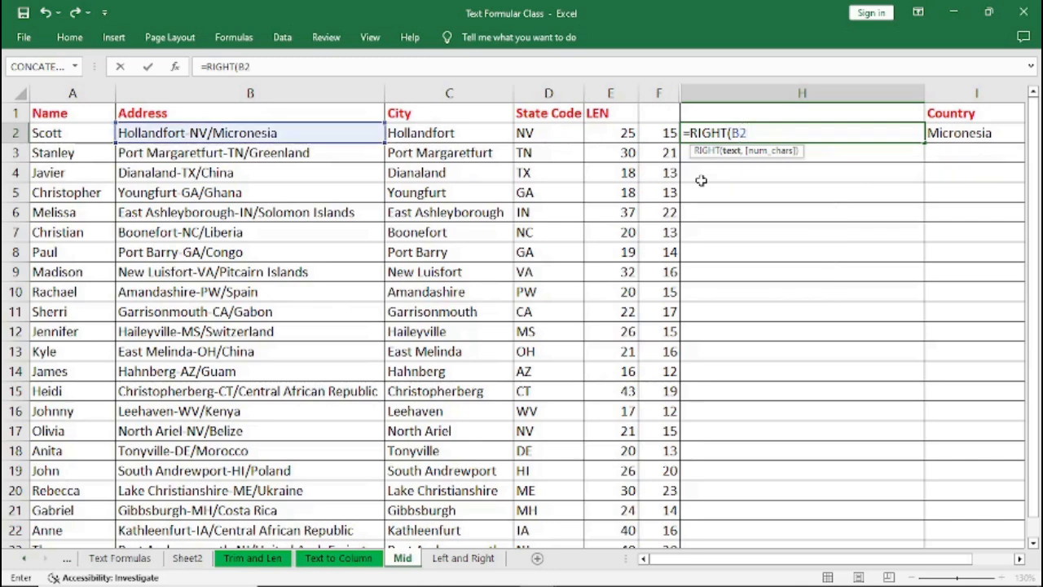
text(,)
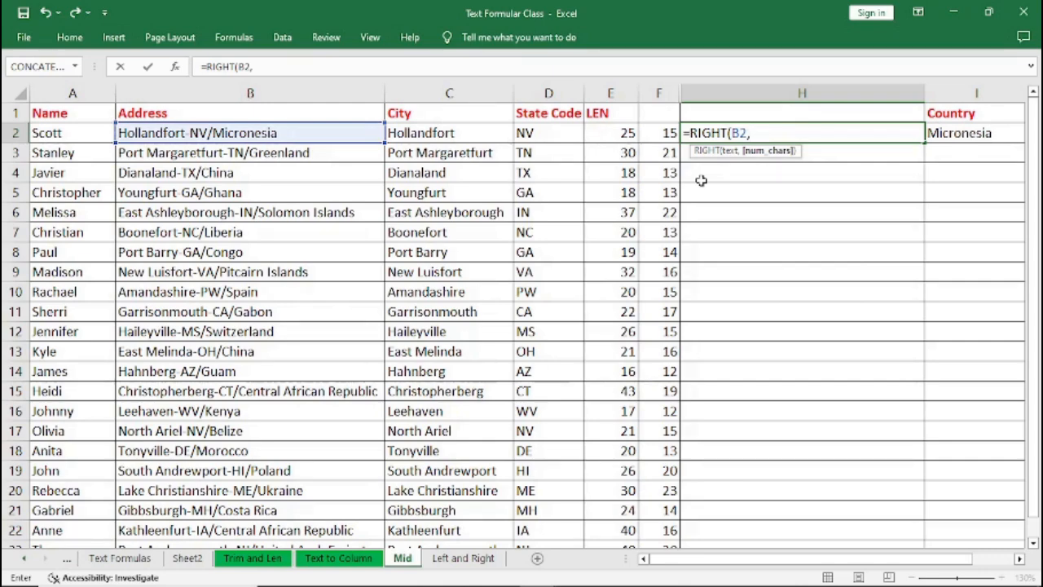
text(())
click(757, 133)
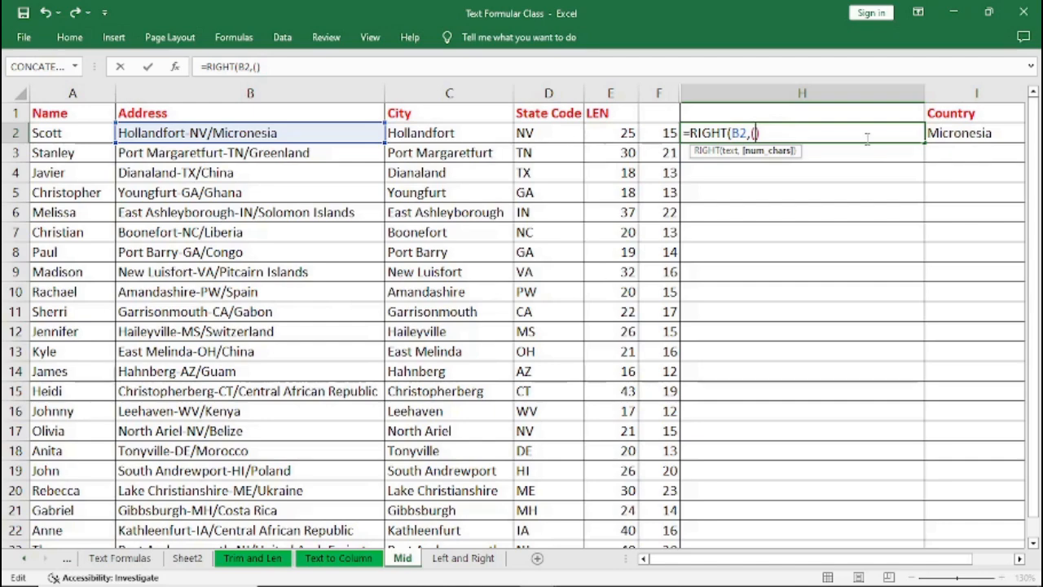
text(LEN)
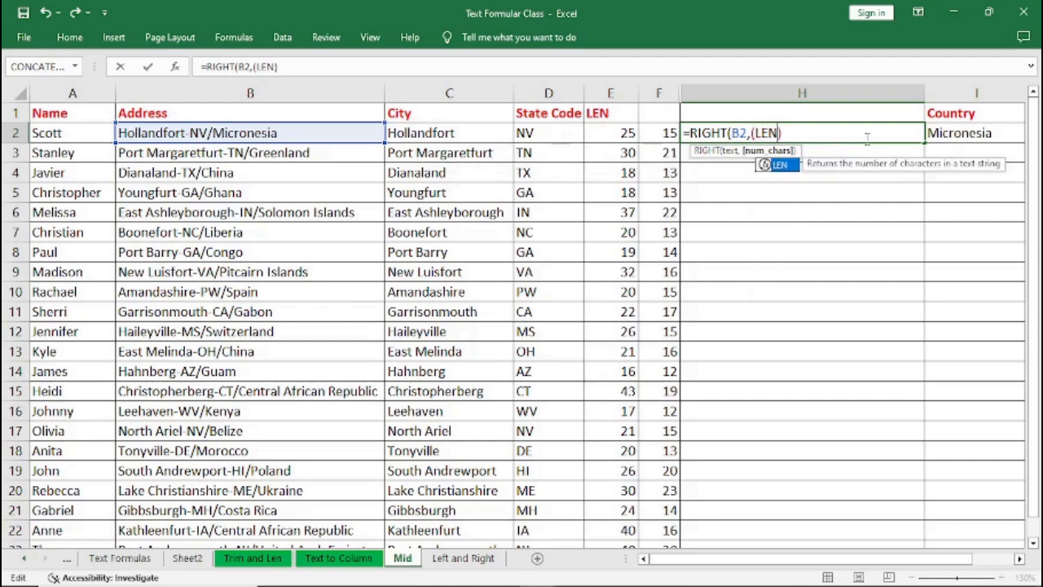
text(()
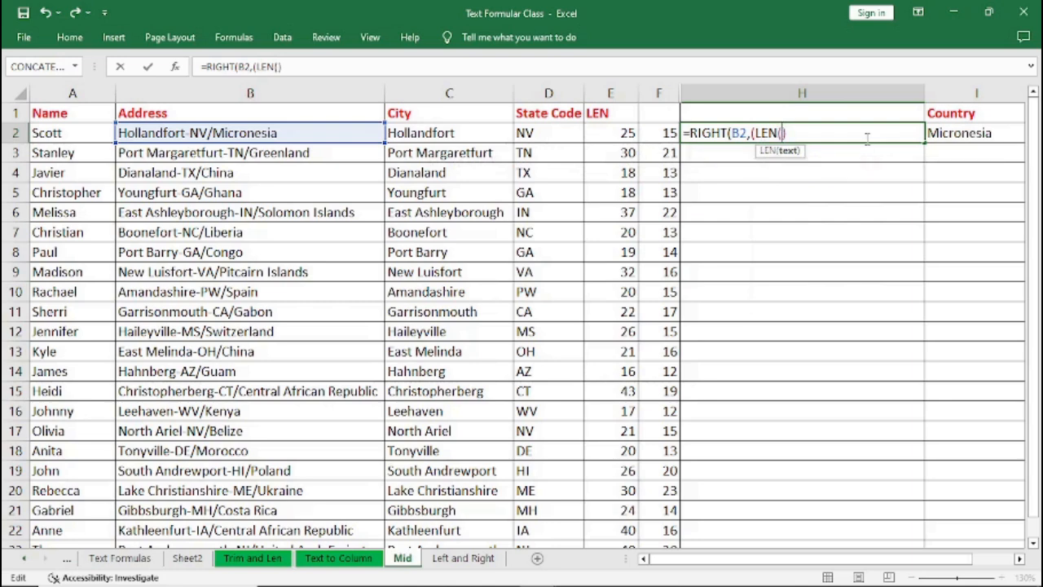
text(B2)
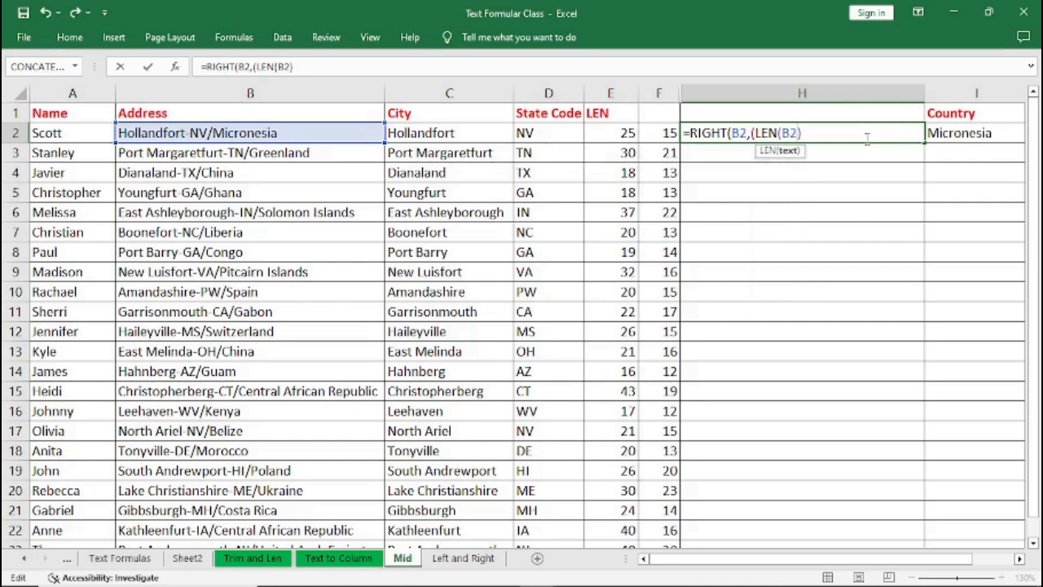
text())
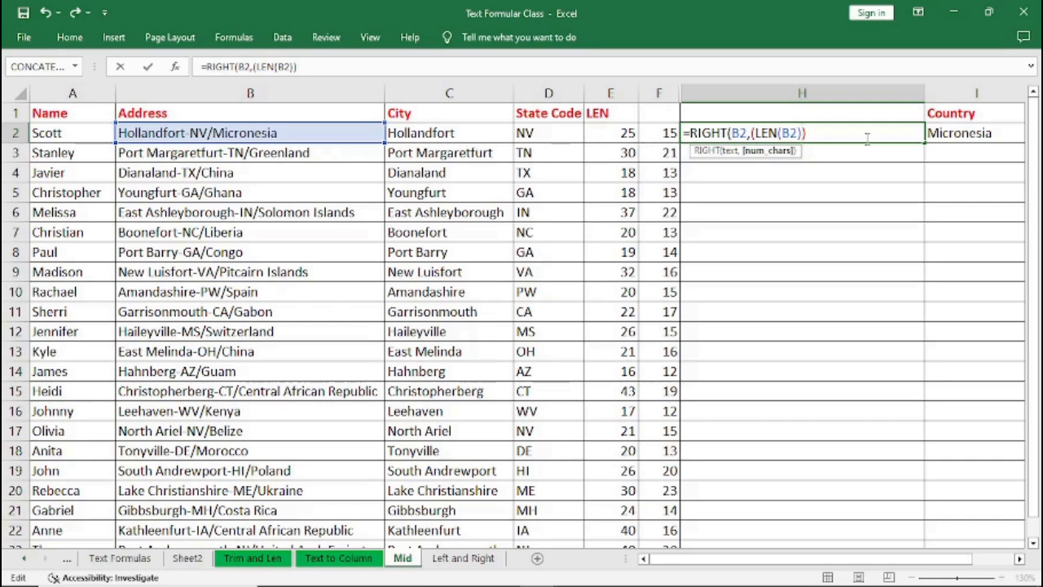
text(-)
text(FIND("/",B2))
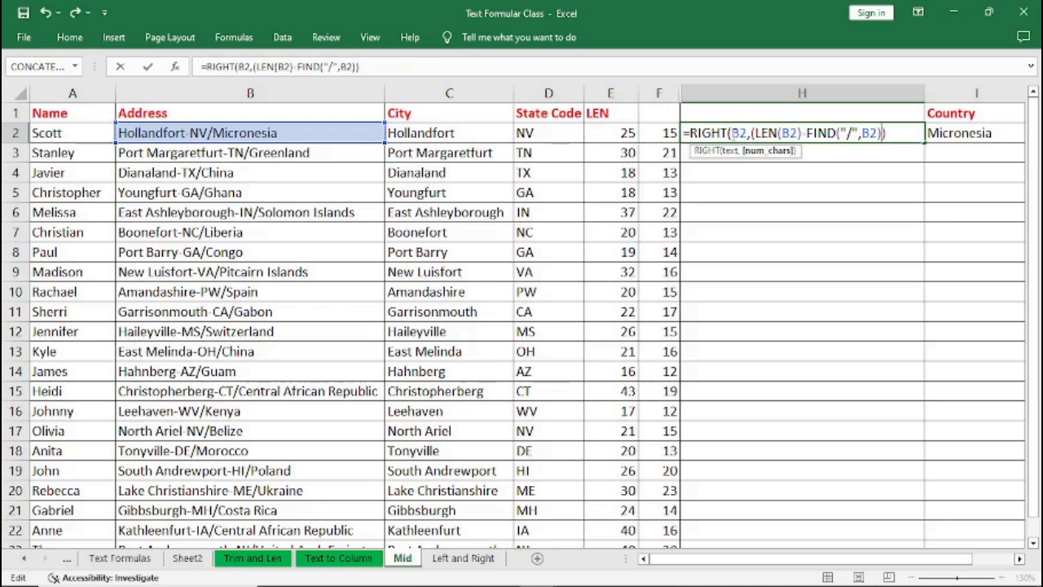
click(753, 132)
click(893, 133)
text())
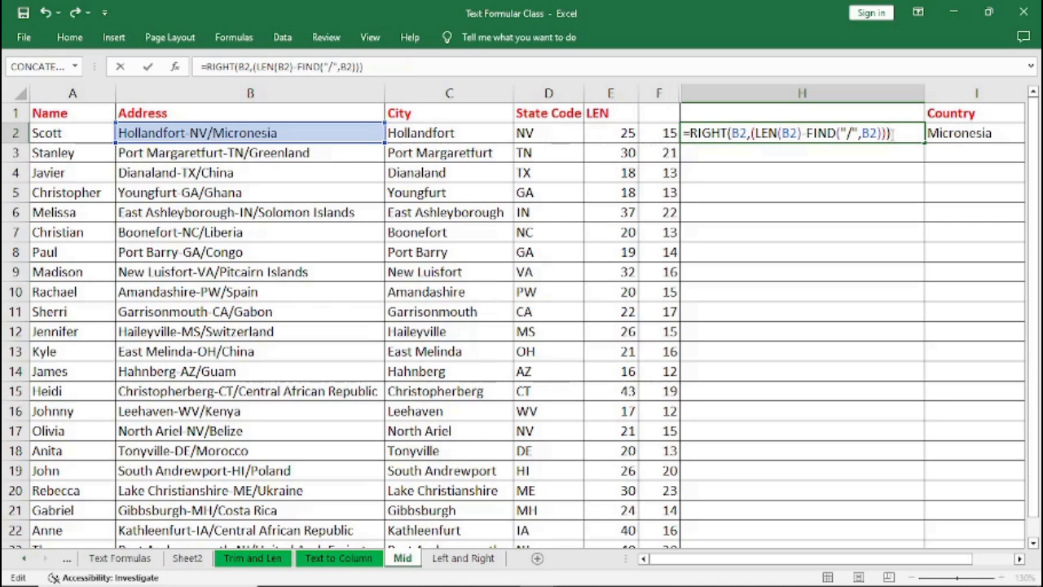
key(Return)
Fill the country formula down column H and check the copied formulas in H3 and H2.
click(748, 133)
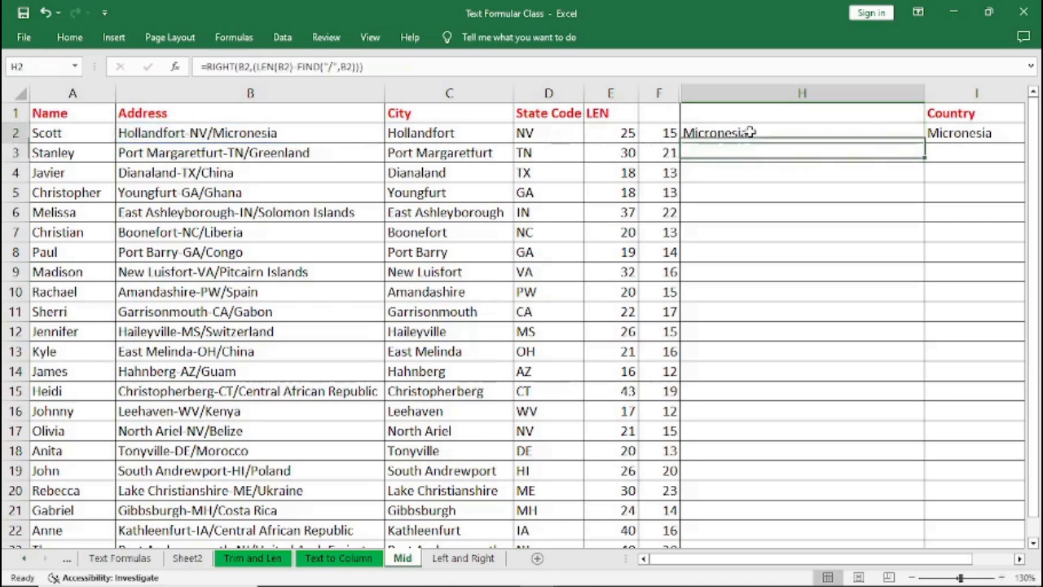
double_click(924, 142)
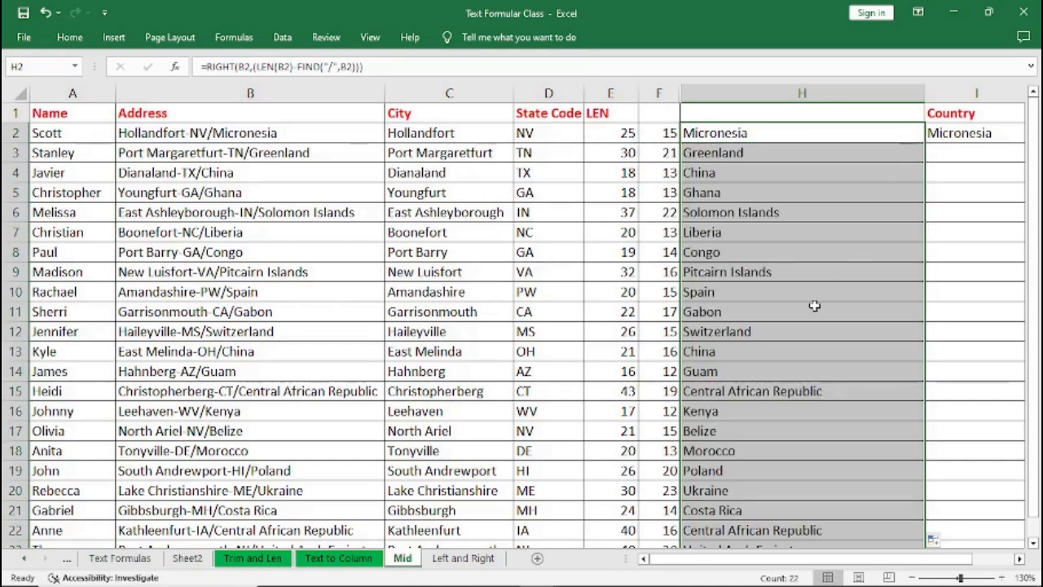
click(730, 152)
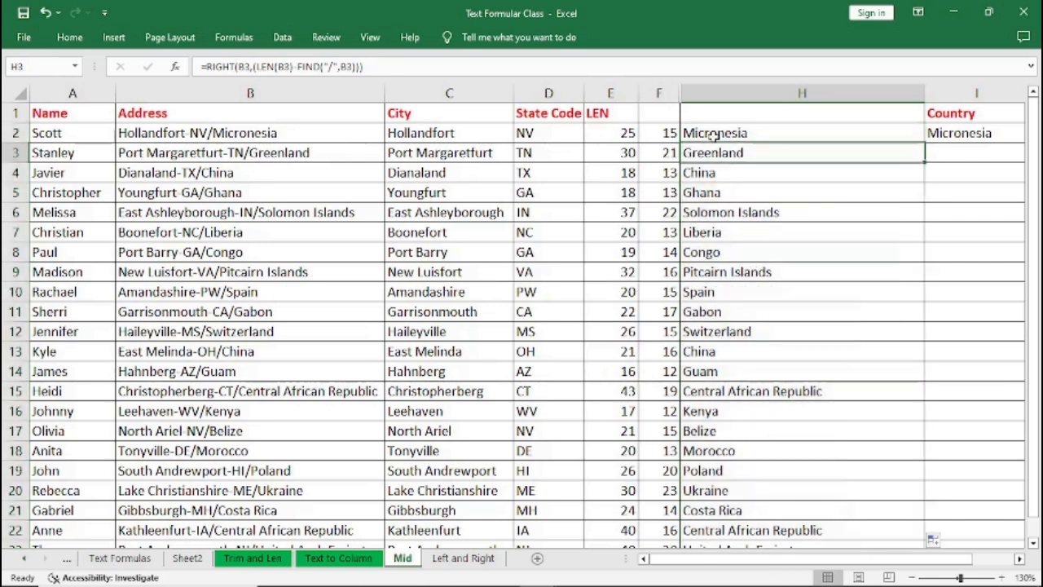
click(714, 133)
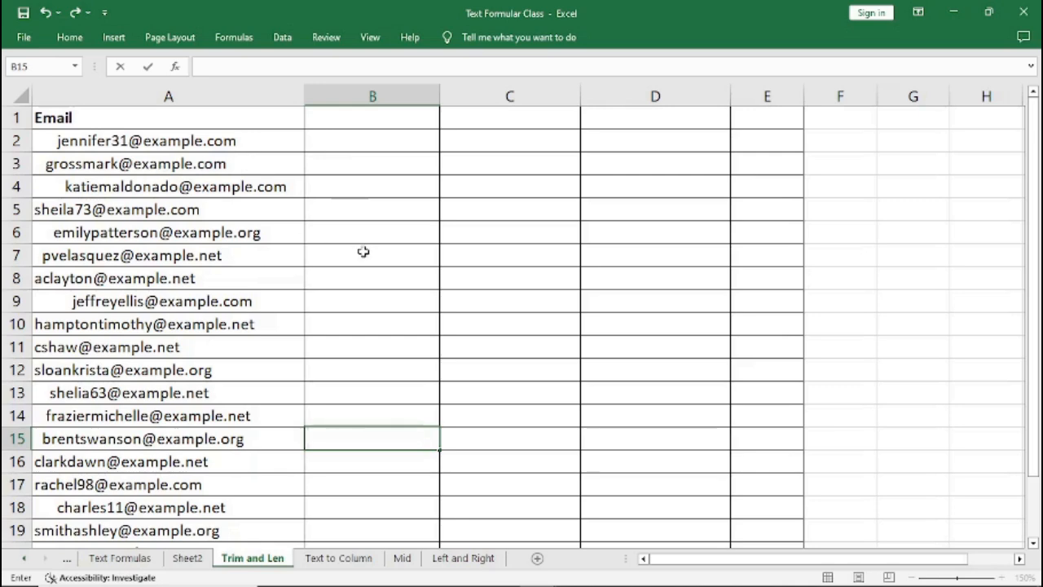
On the Trim and Len sheet, select the email addresses in column A, then cell A2.
click(126, 141)
drag(126, 141, 128, 531)
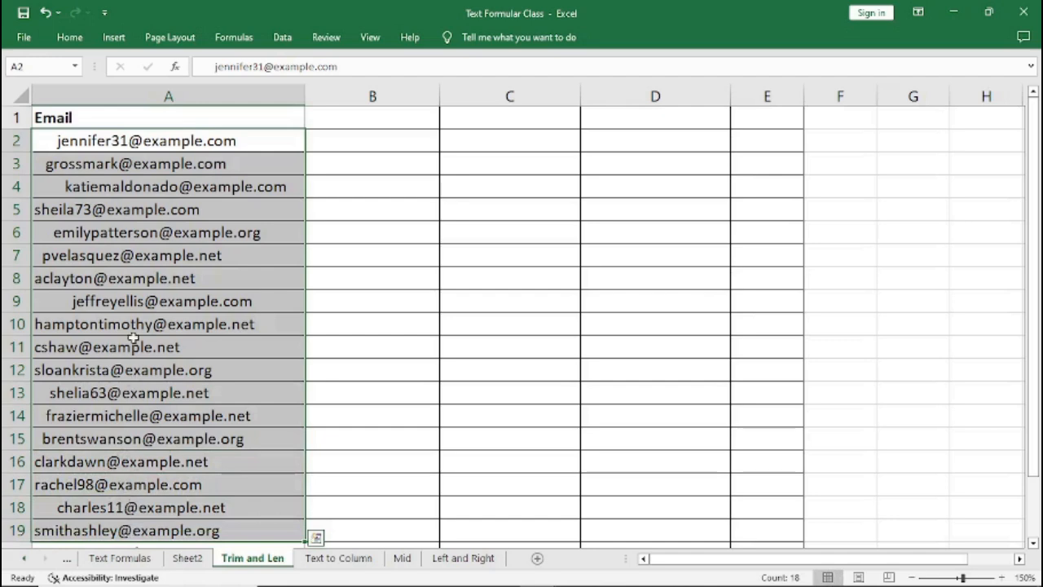
click(210, 142)
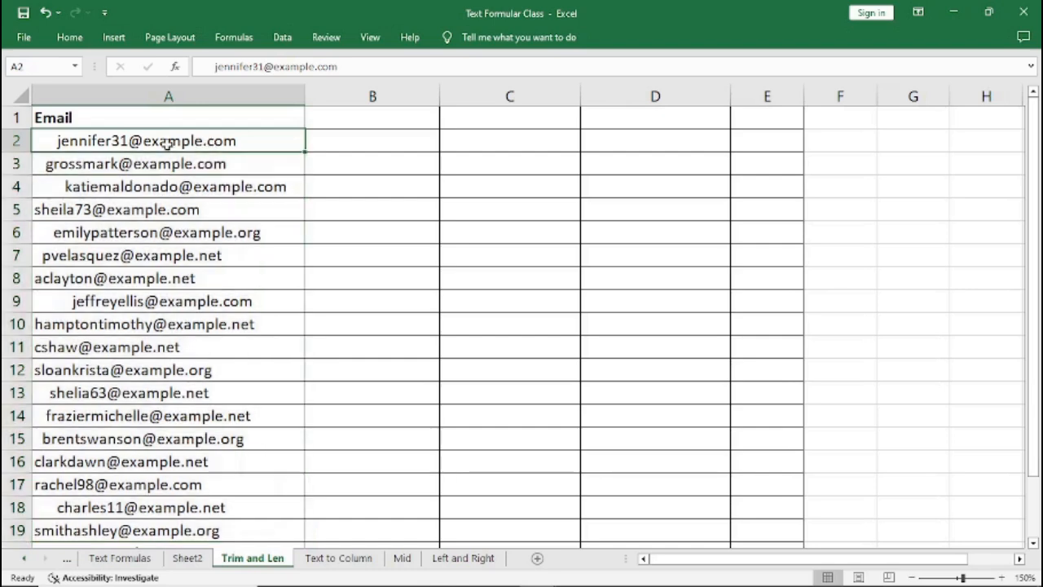
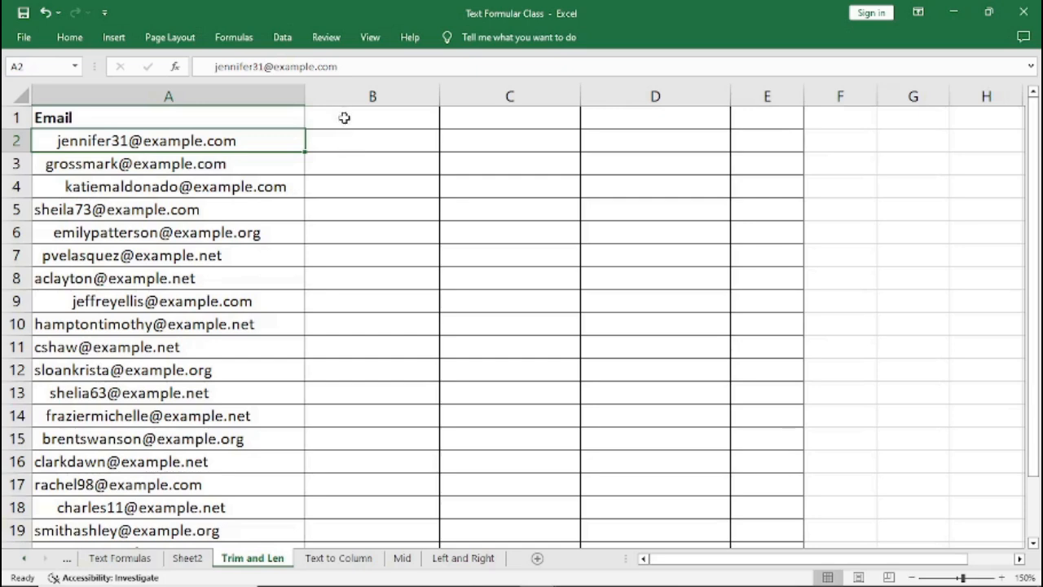
Enter the heading LEN in C1 of the Trim and Len sheet.
click(344, 119)
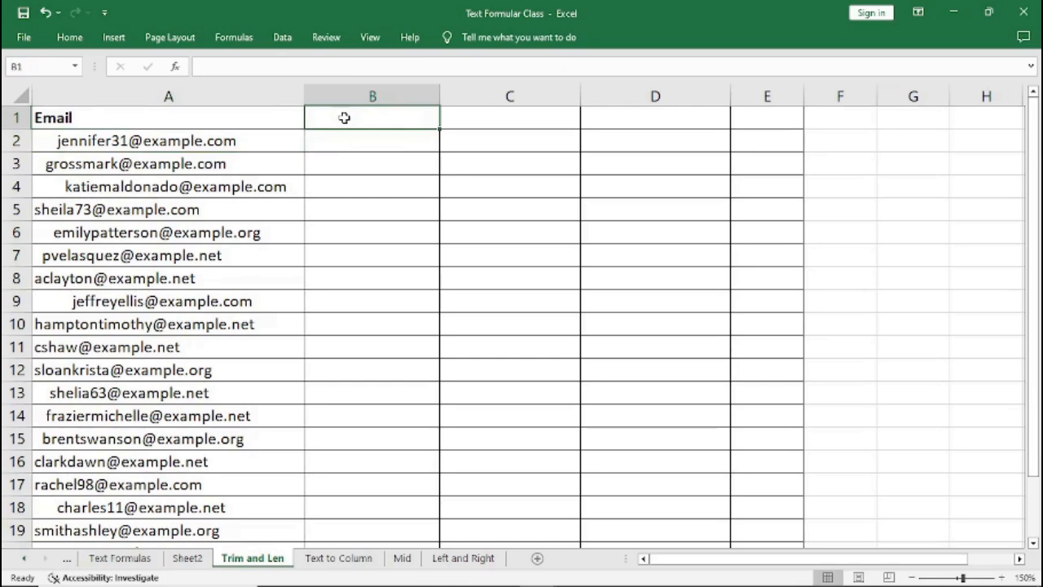
click(495, 119)
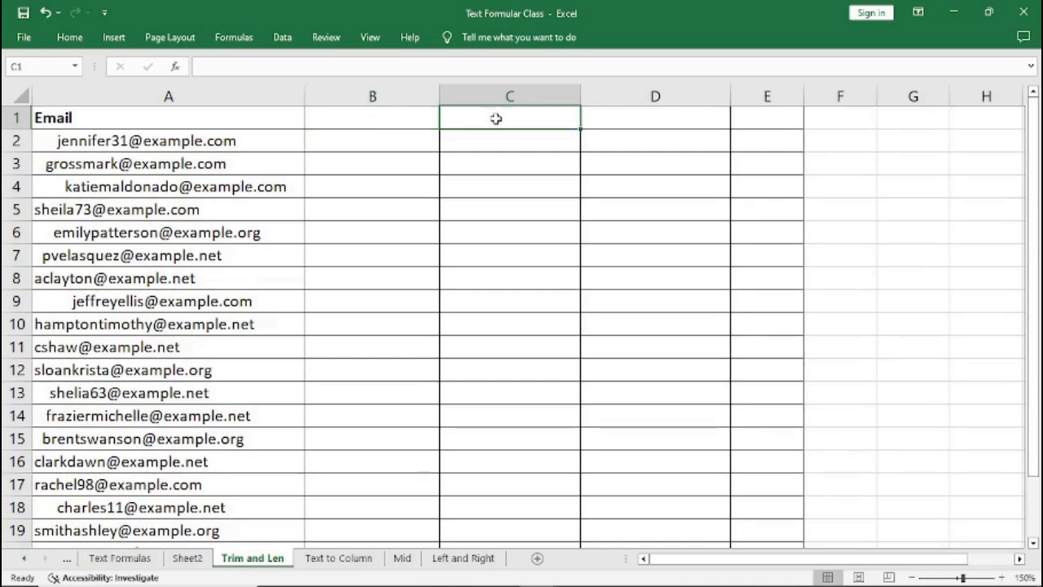
text(LEN)
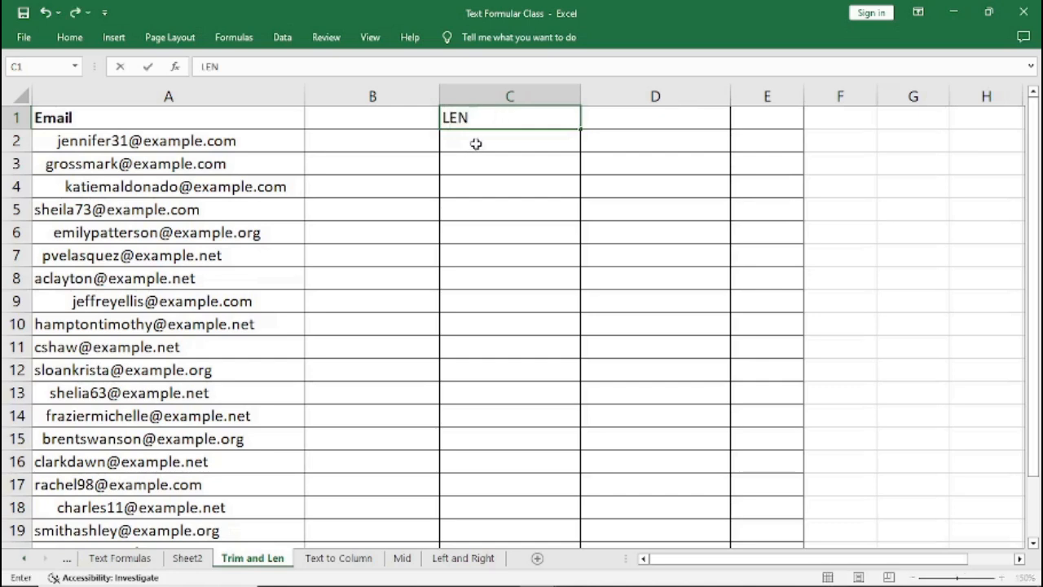
click(476, 143)
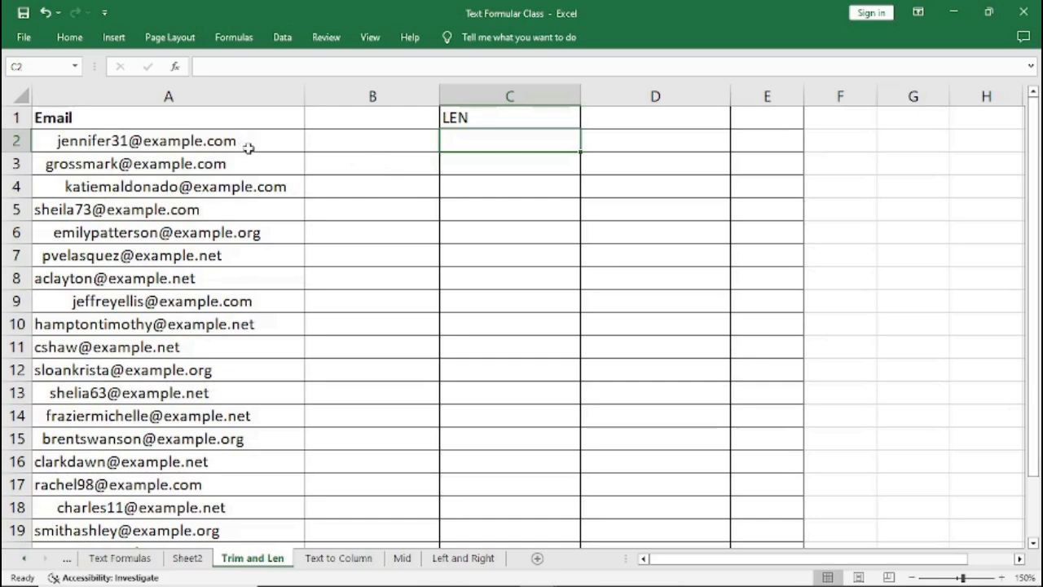
In C2, enter =LEN(A2) to count the characters of the first email, and fill it down column C.
text(=)
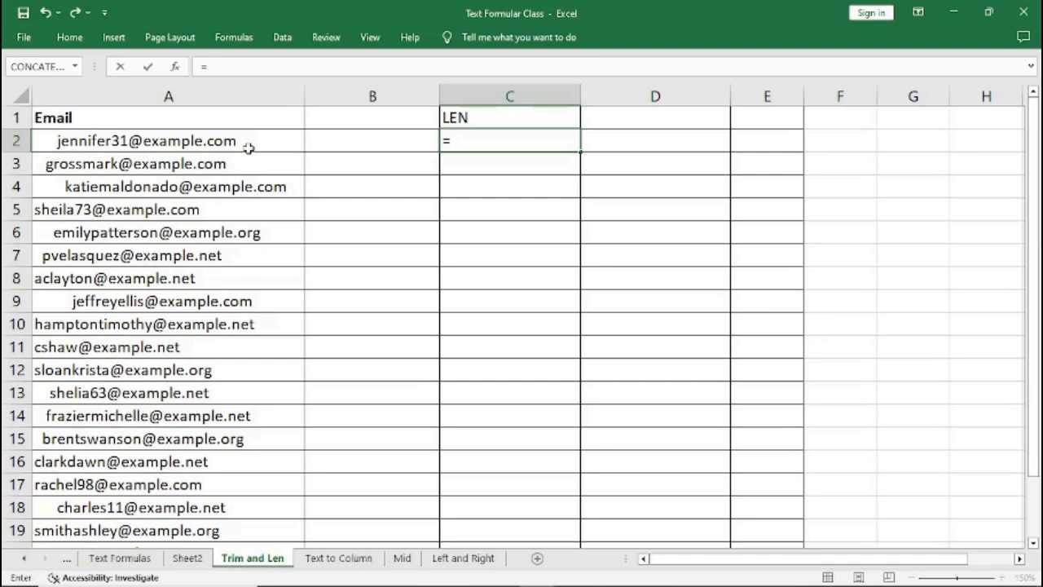
text(LEN)
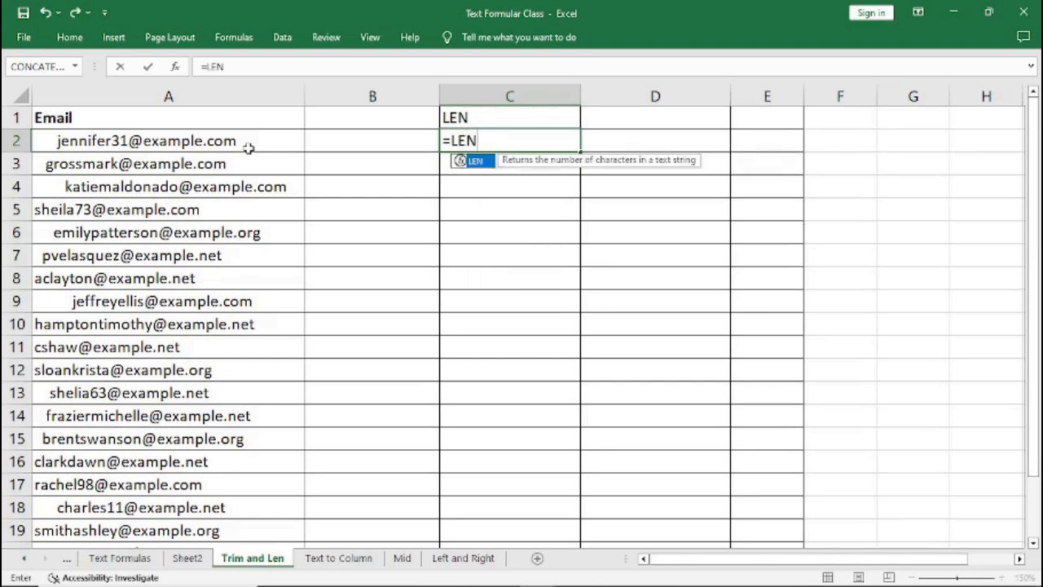
text(()
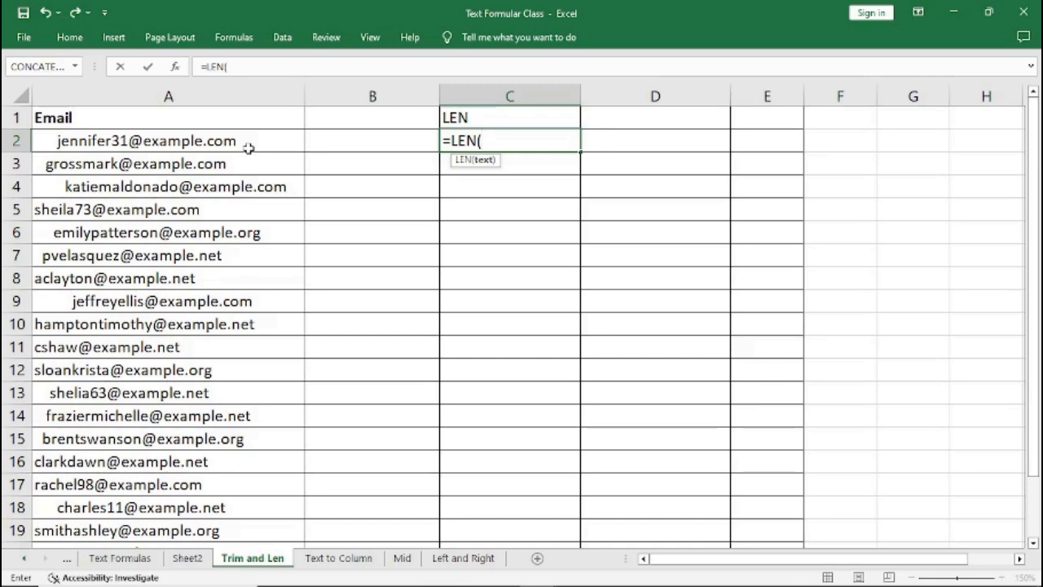
text(B2)
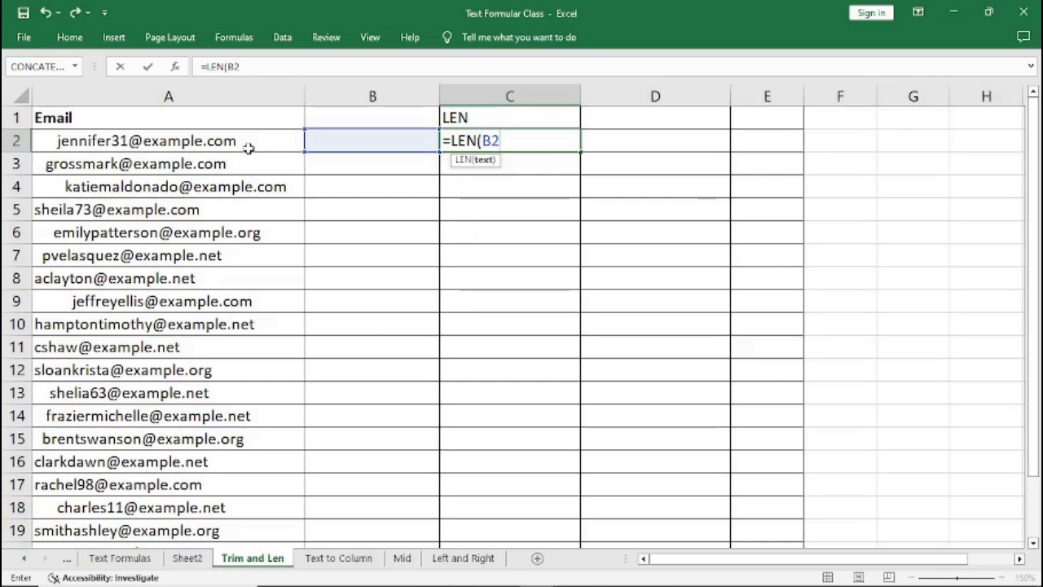
key(BackSpace)
key(BackSpace)
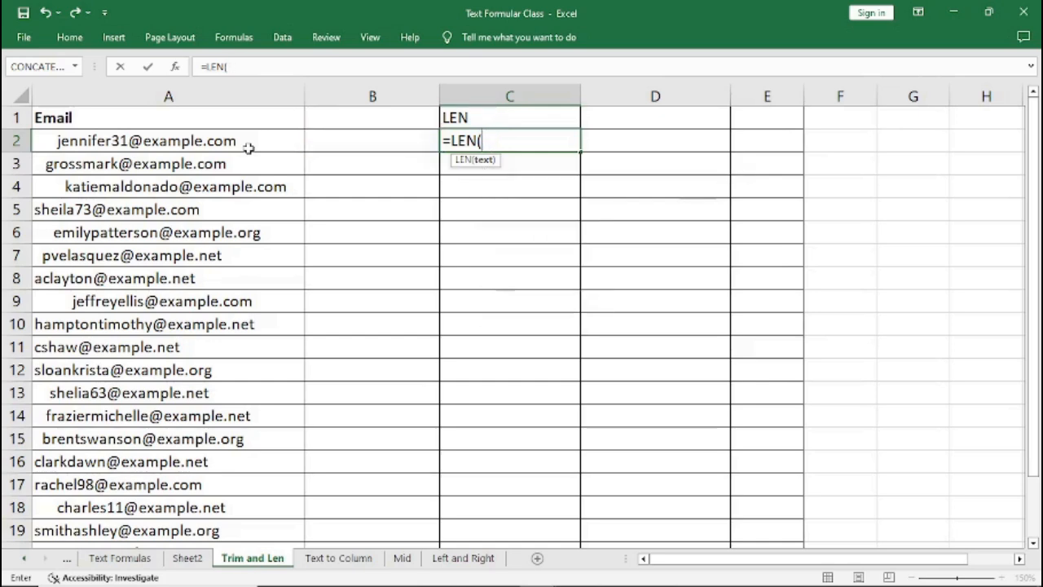
text(A2)
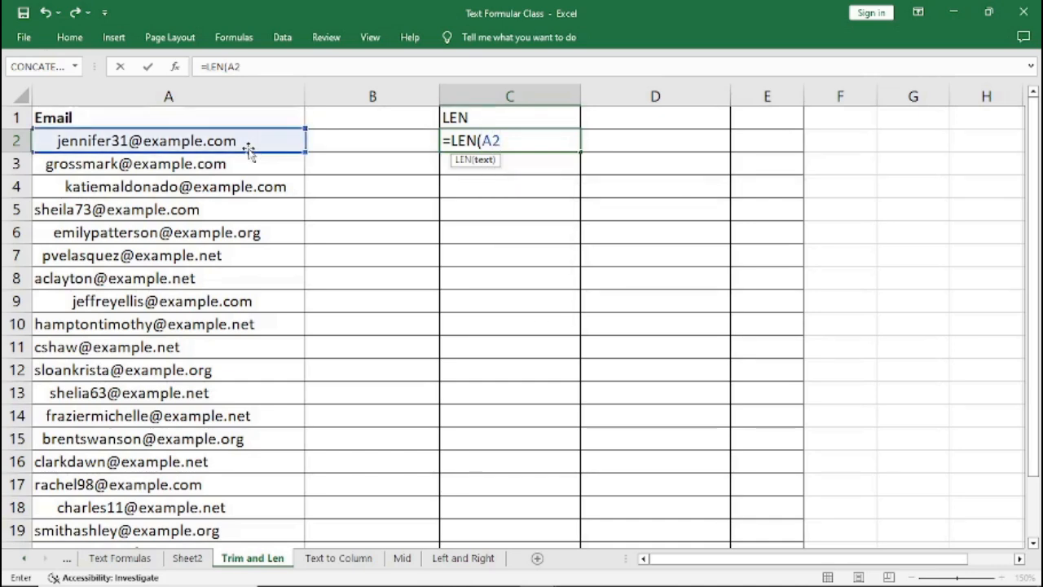
text())
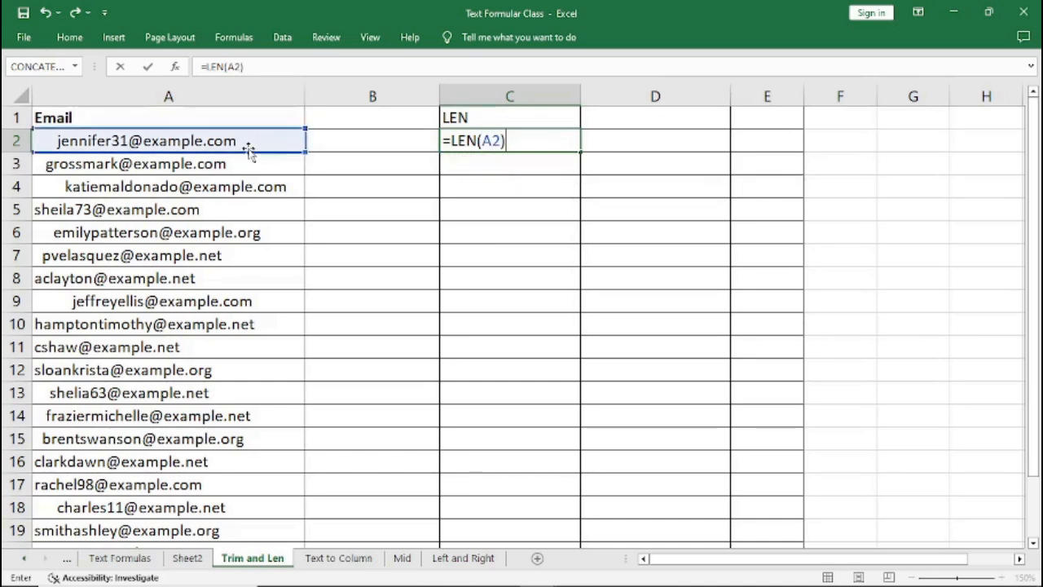
key(Return)
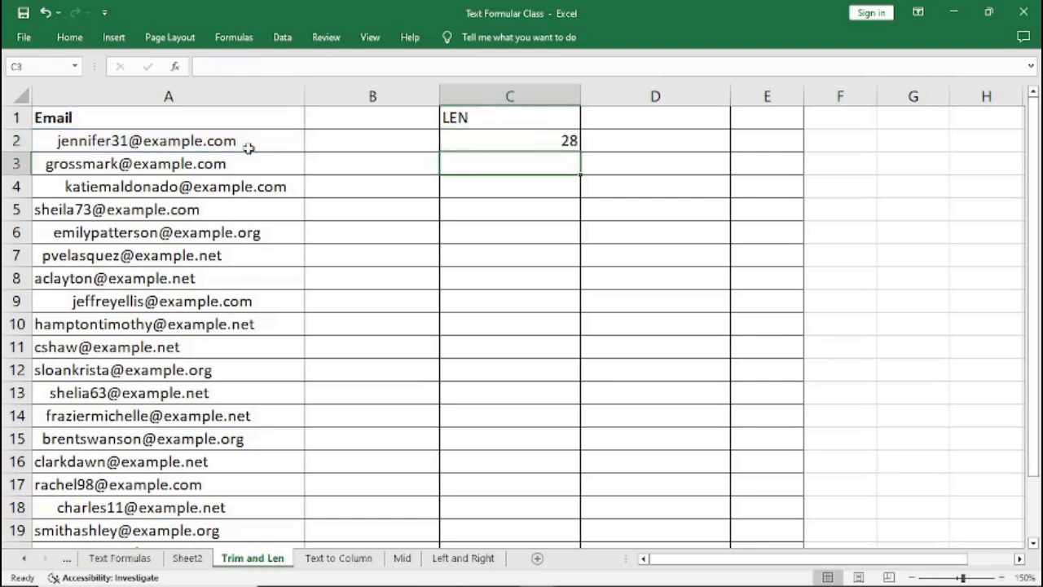
click(517, 140)
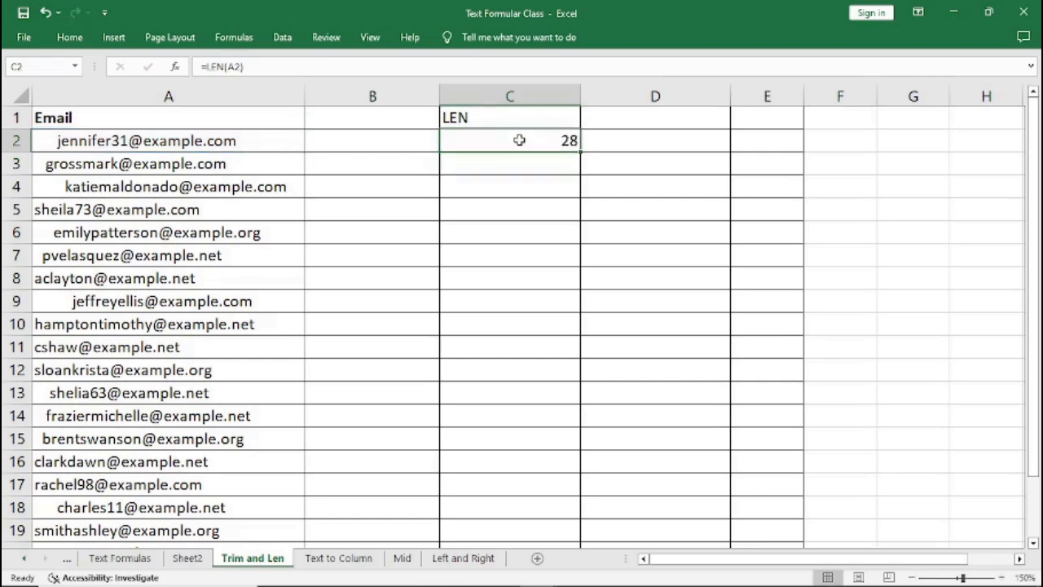
drag(580, 152, 549, 533)
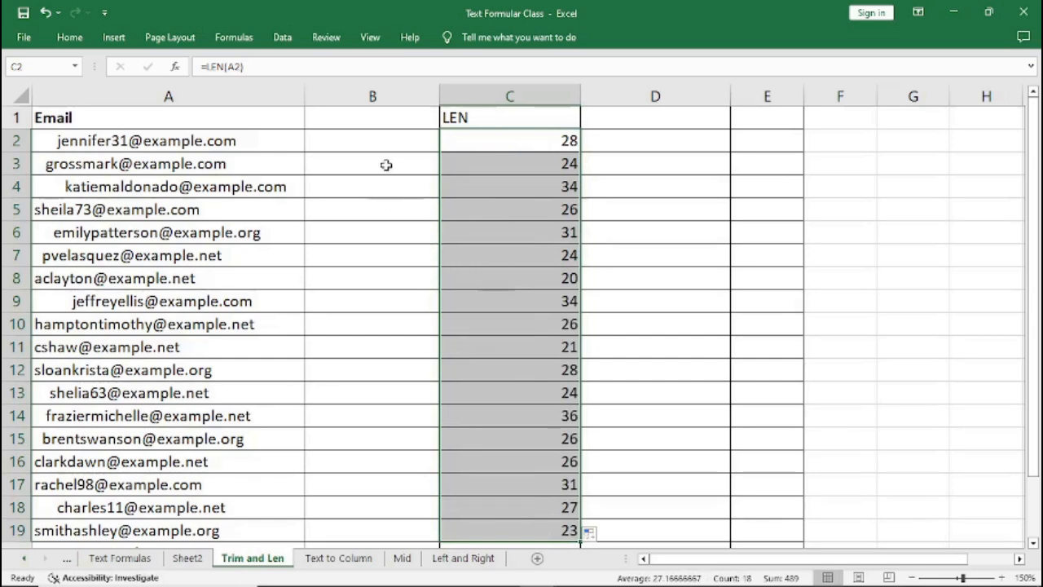
Copy column A and insert the copied cells as a duplicate email column in column D.
click(148, 142)
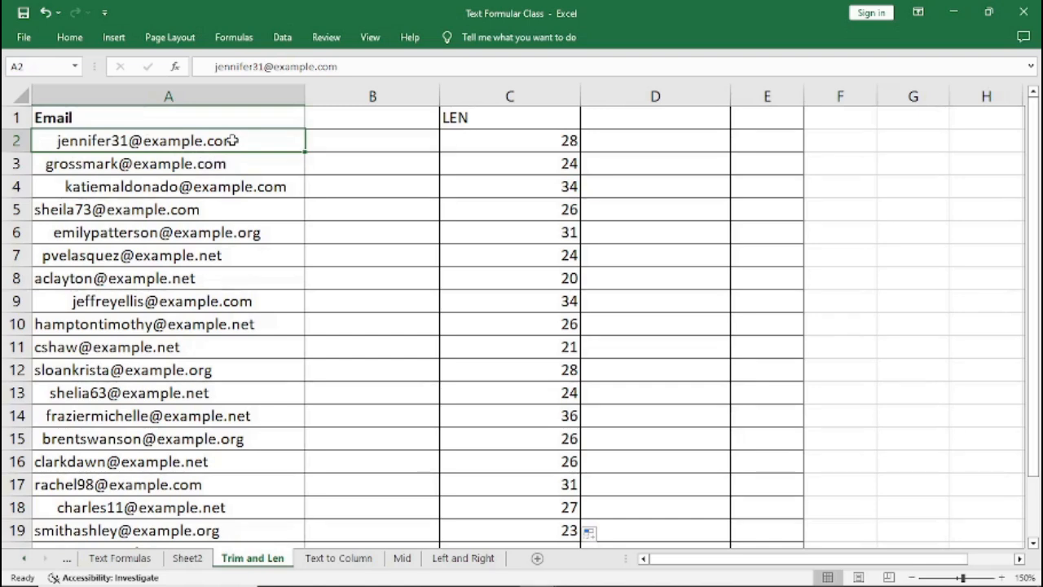
click(154, 94)
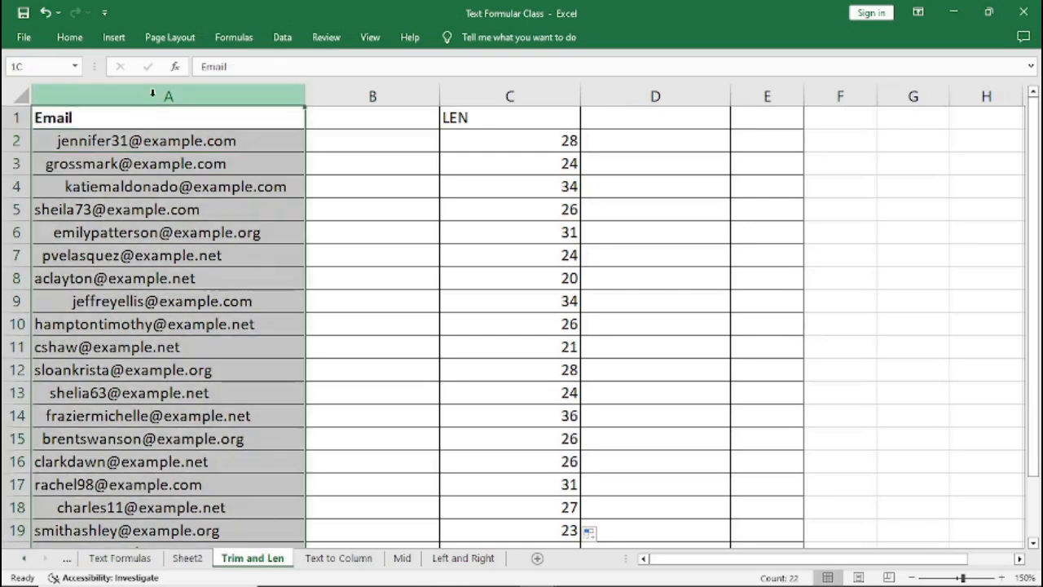
right_click(153, 93)
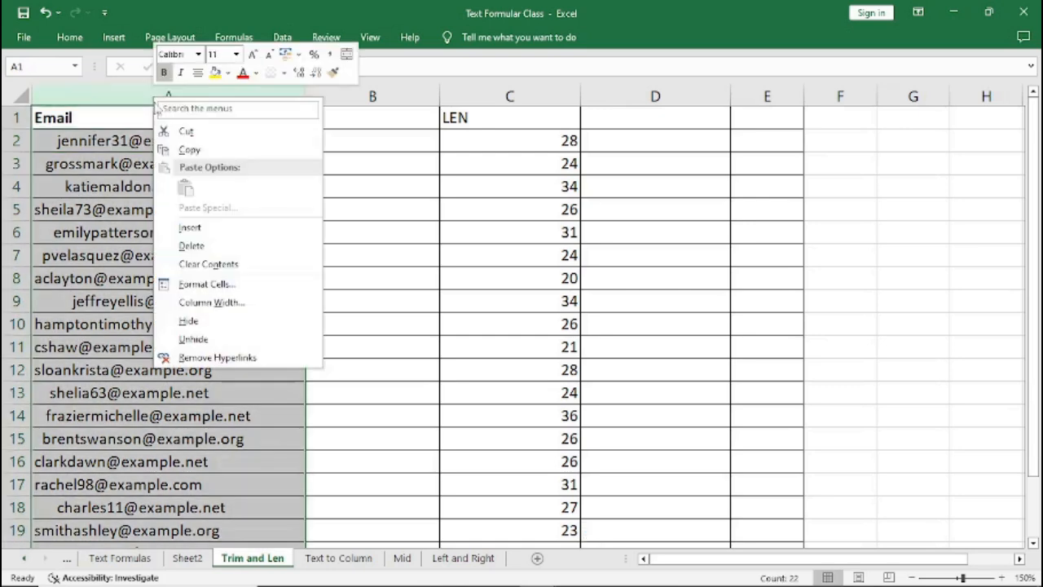
click(189, 149)
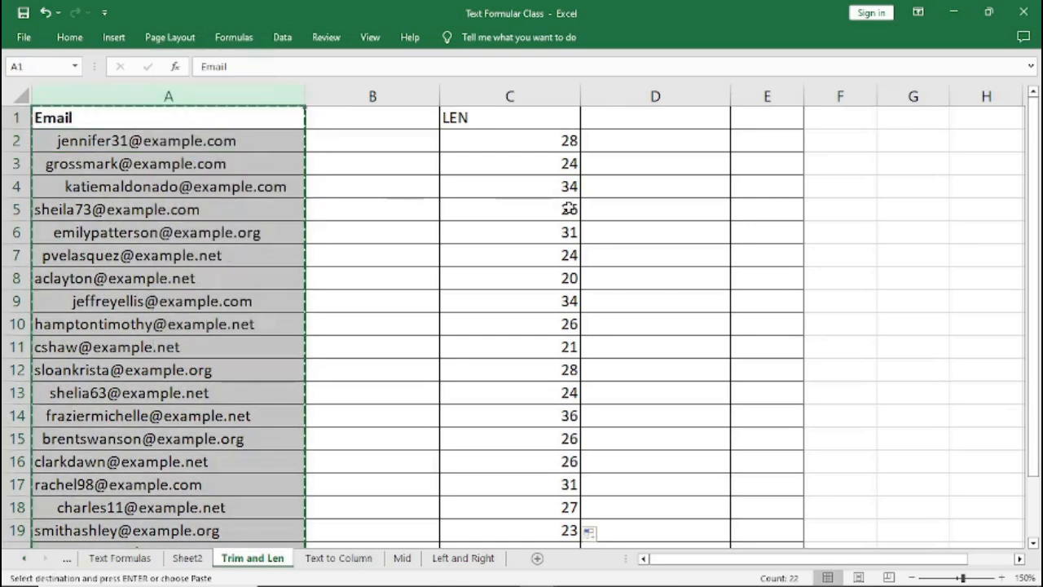
click(648, 96)
right_click(652, 96)
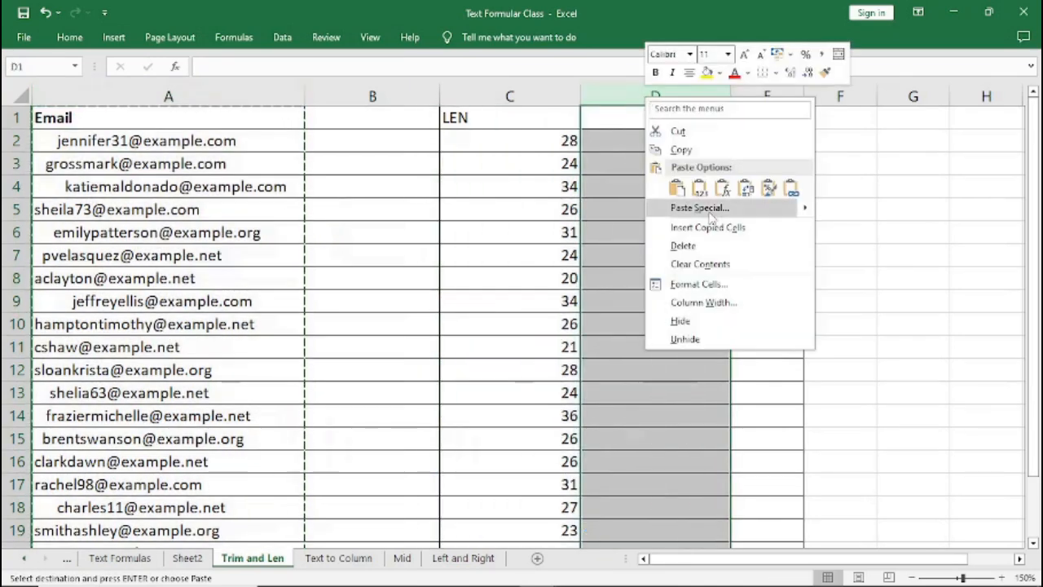
click(702, 229)
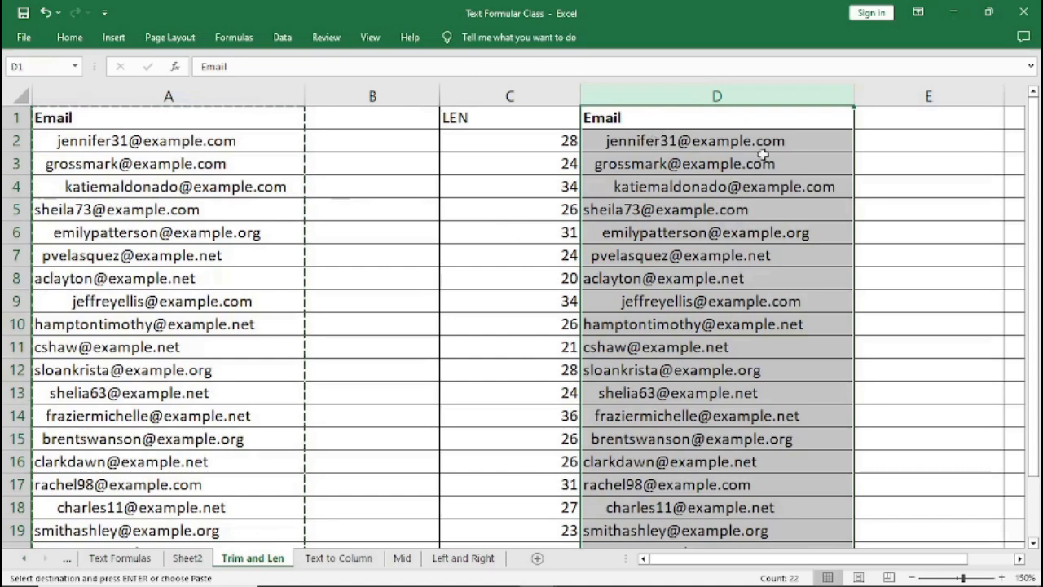
Enter the heading TRIM in E1.
click(1020, 560)
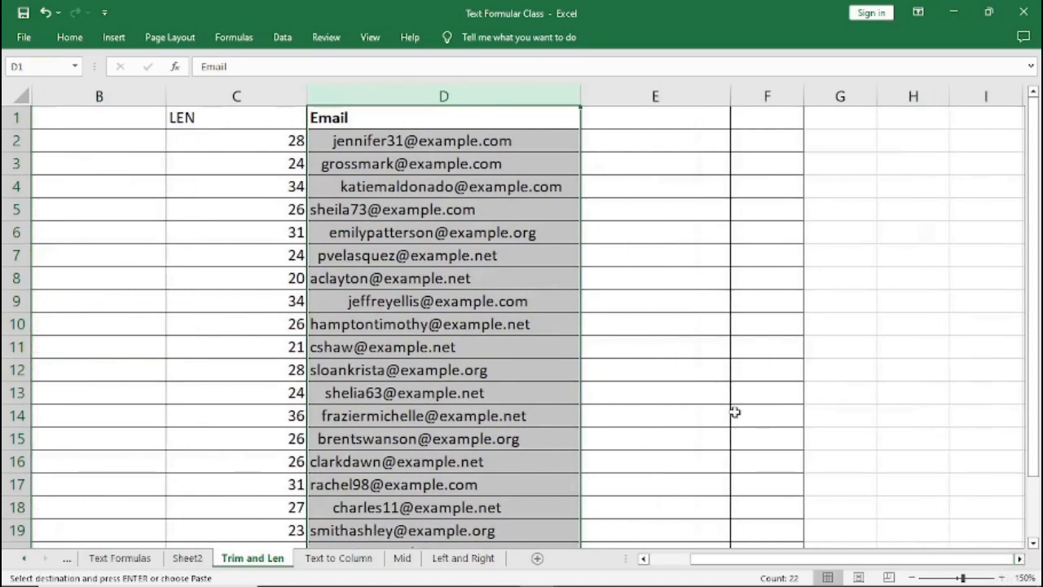
click(615, 141)
click(618, 120)
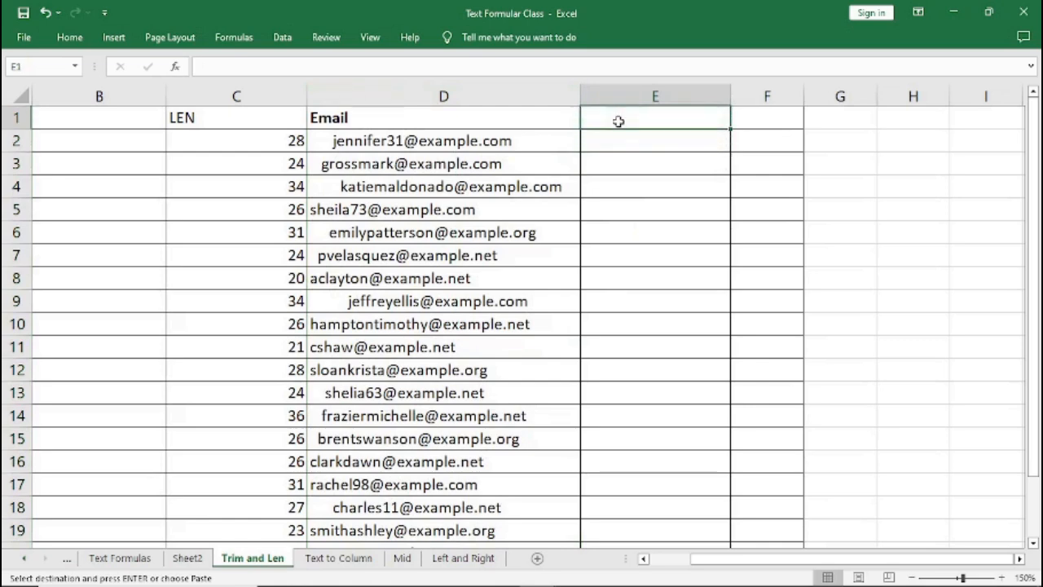
text(TRIM)
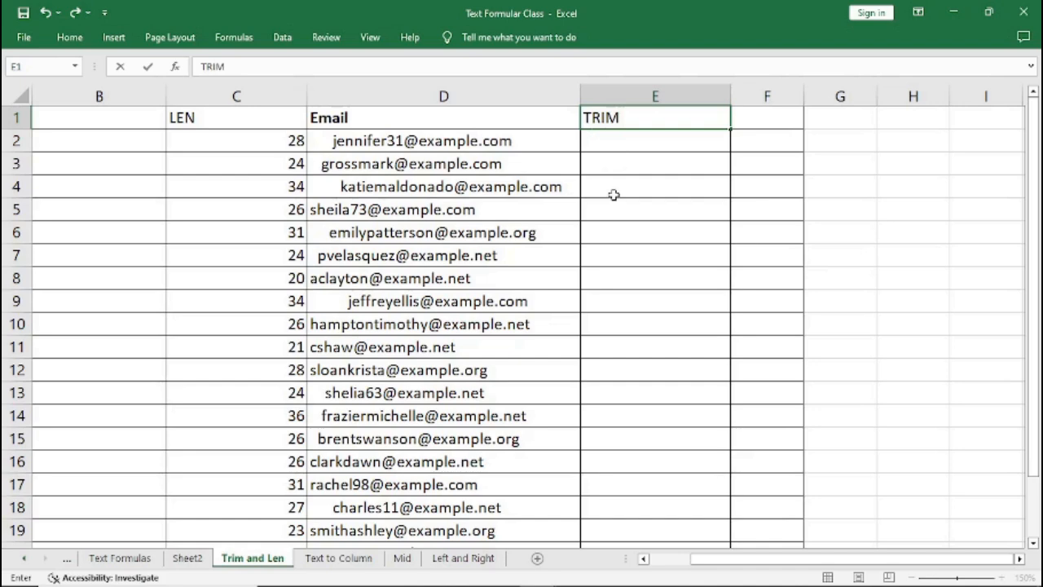
key(Return)
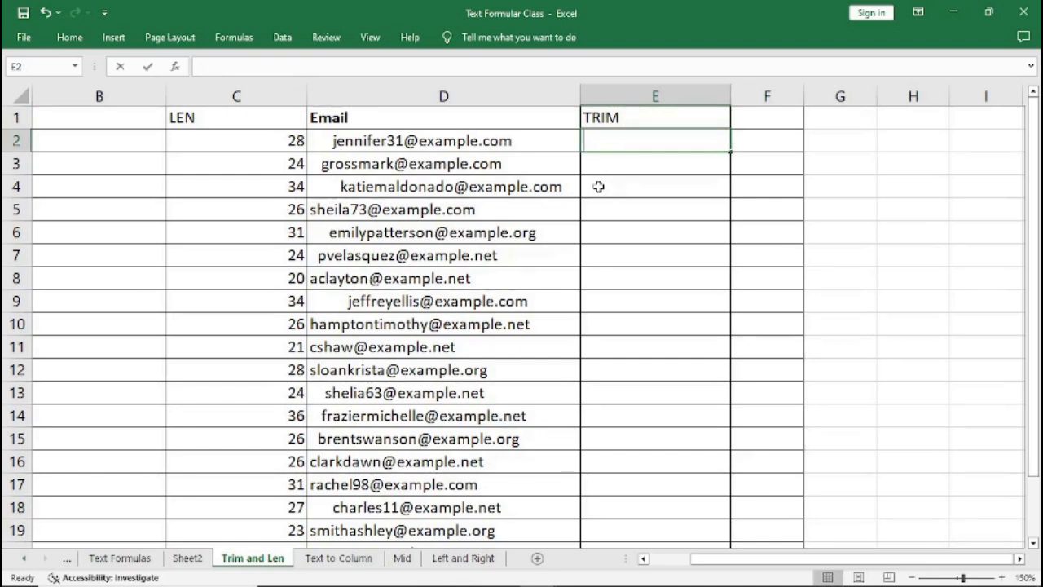
In E2, enter =TRIM(D2) to remove the extra spaces from the first copied email.
text(=TI)
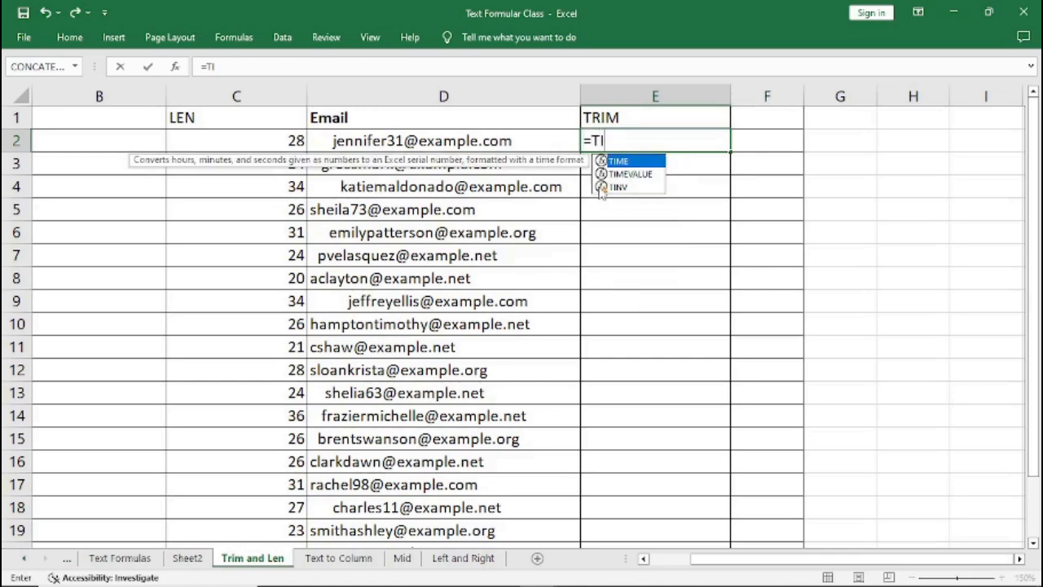
key(BackSpace)
text(RIM)
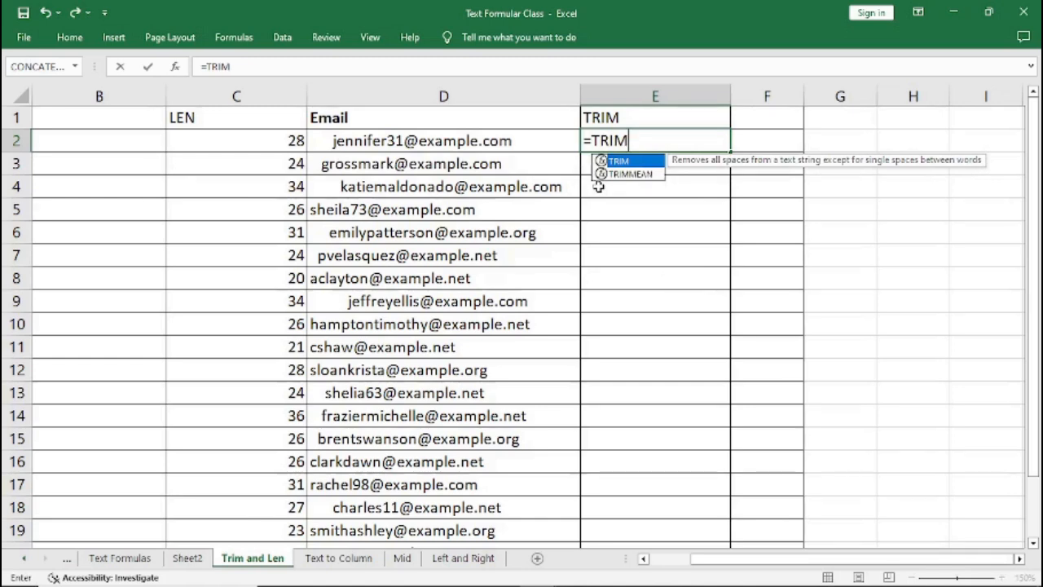
text(()
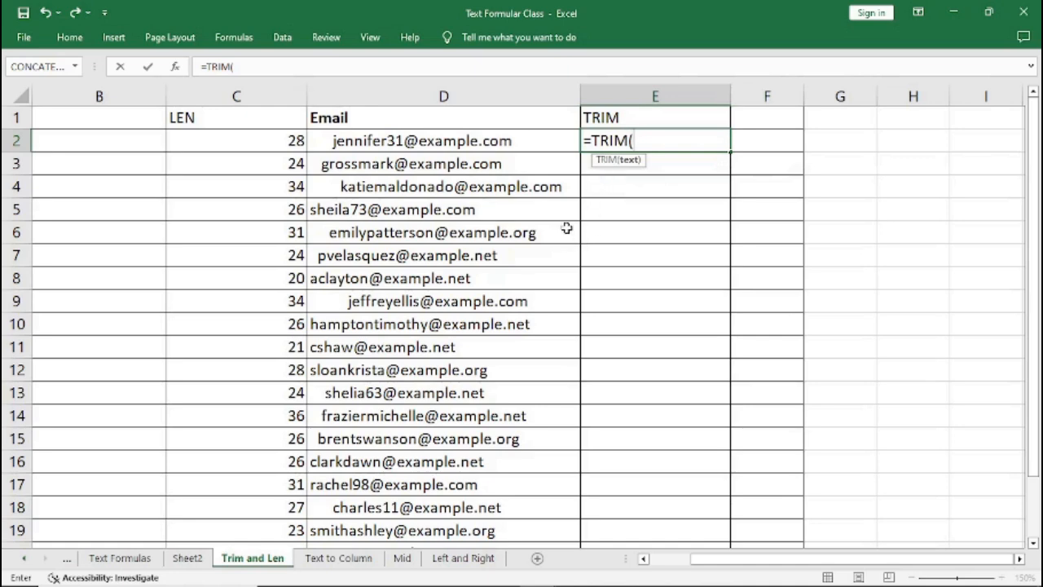
text(D2)
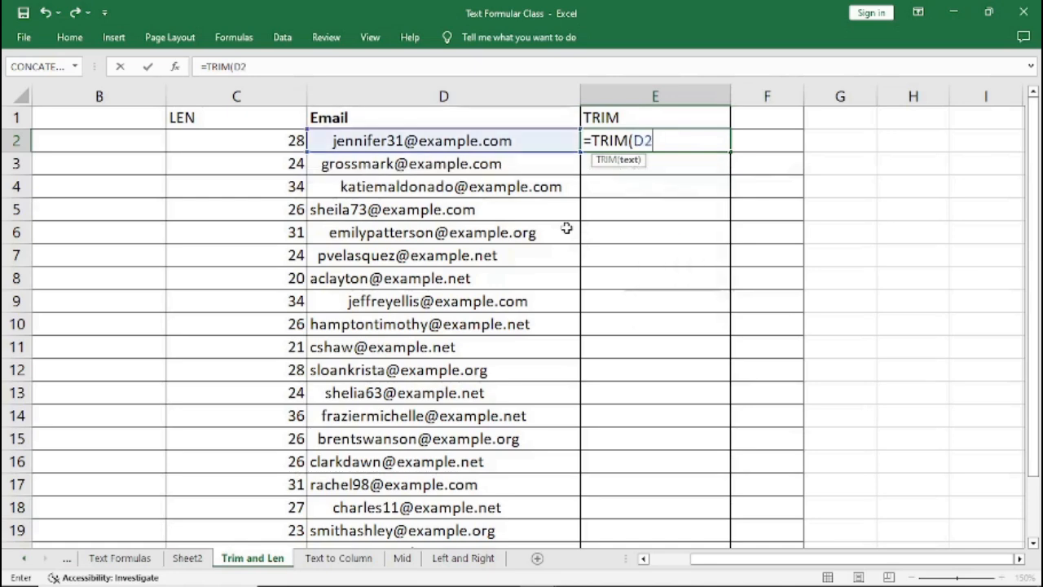
text())
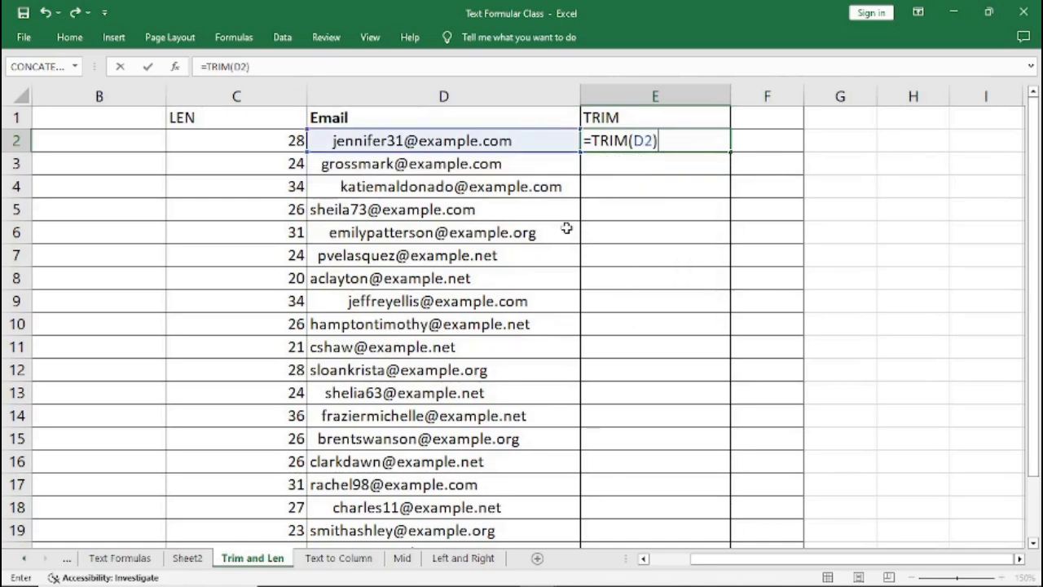
key(Return)
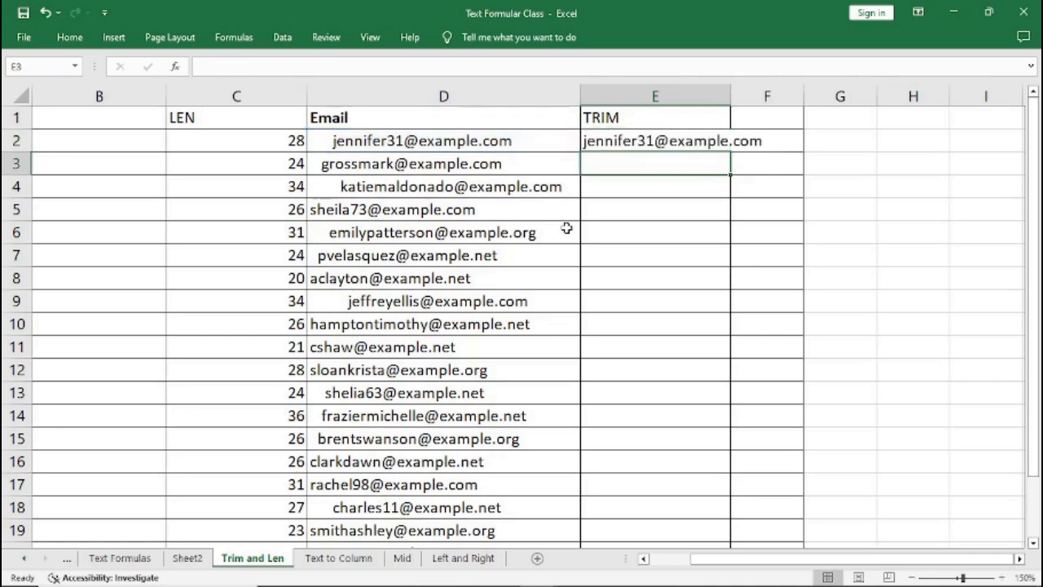
Fill the TRIM formula down column E and fit the column width to the emails.
drag(730, 96, 788, 94)
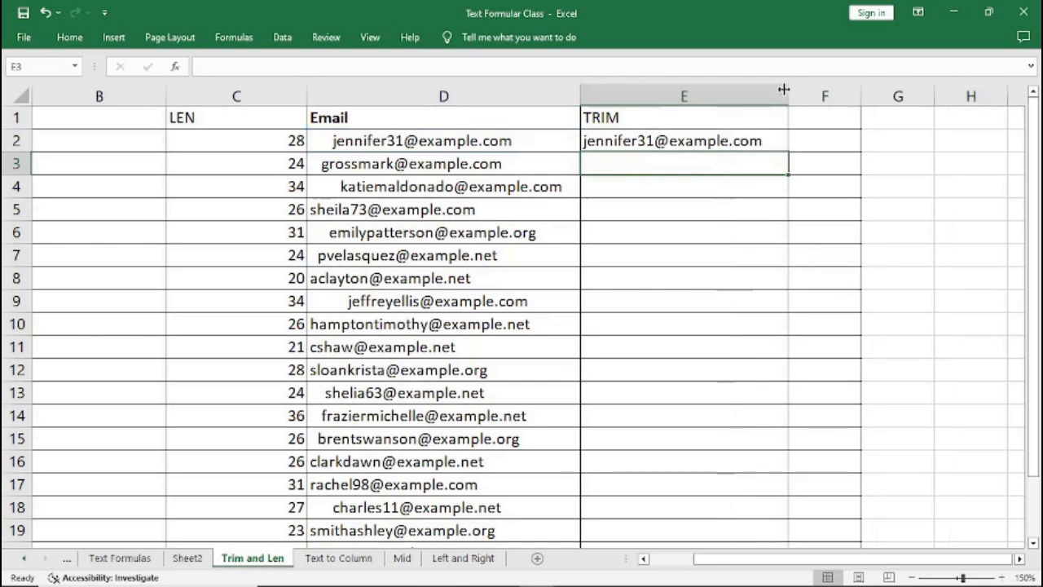
click(638, 141)
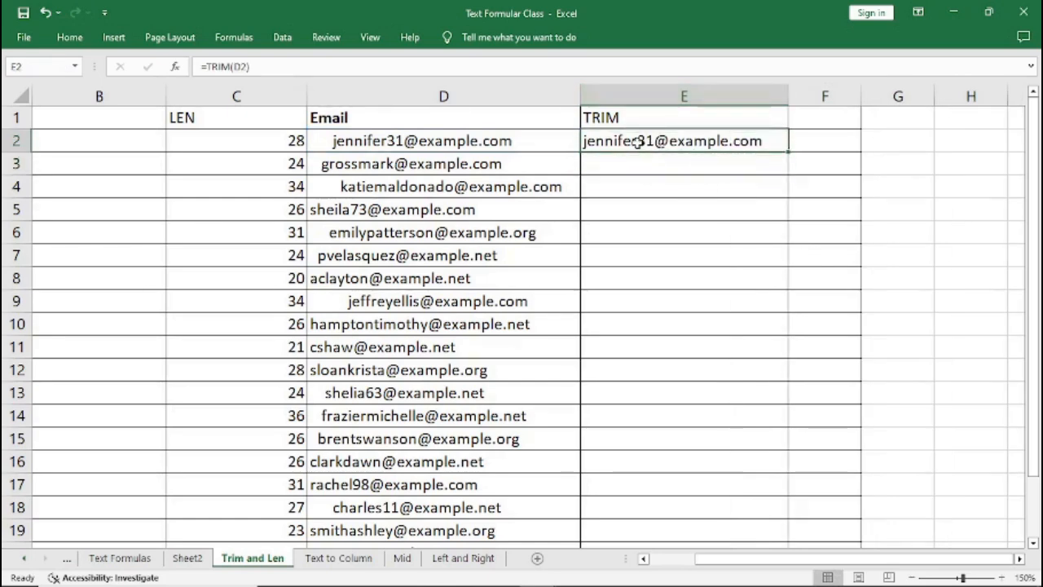
double_click(790, 151)
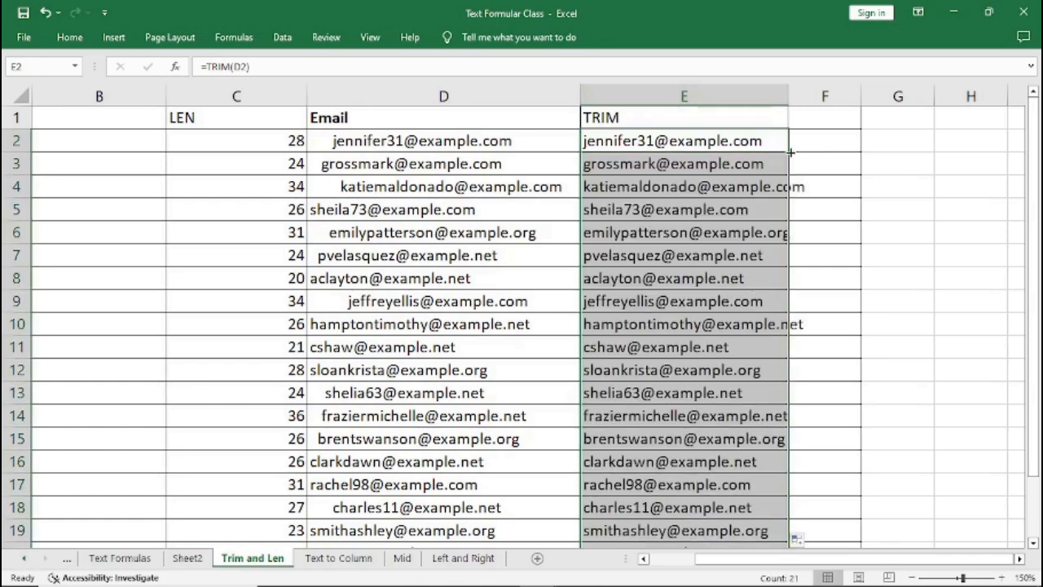
double_click(791, 97)
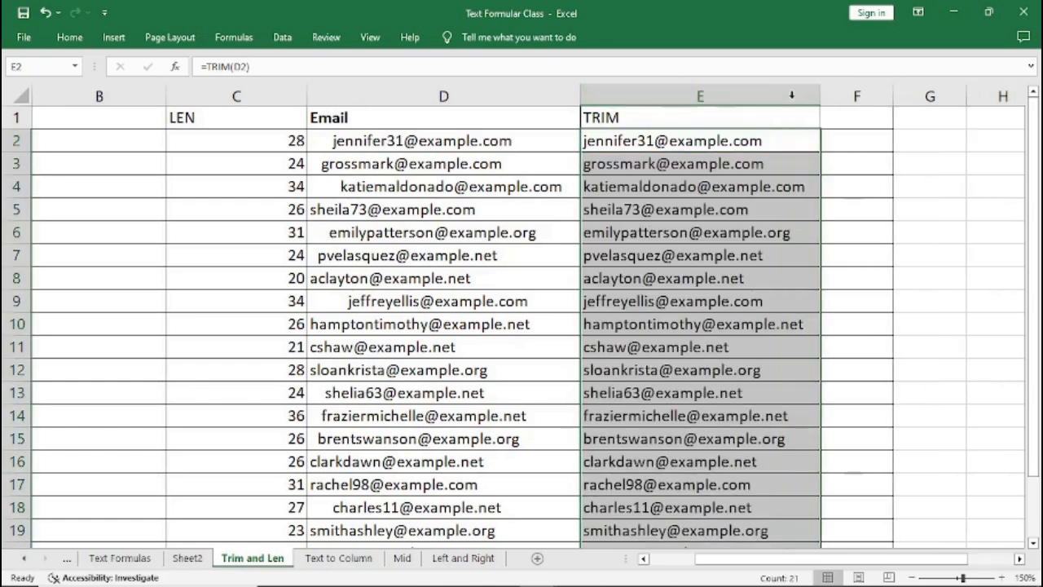
click(845, 119)
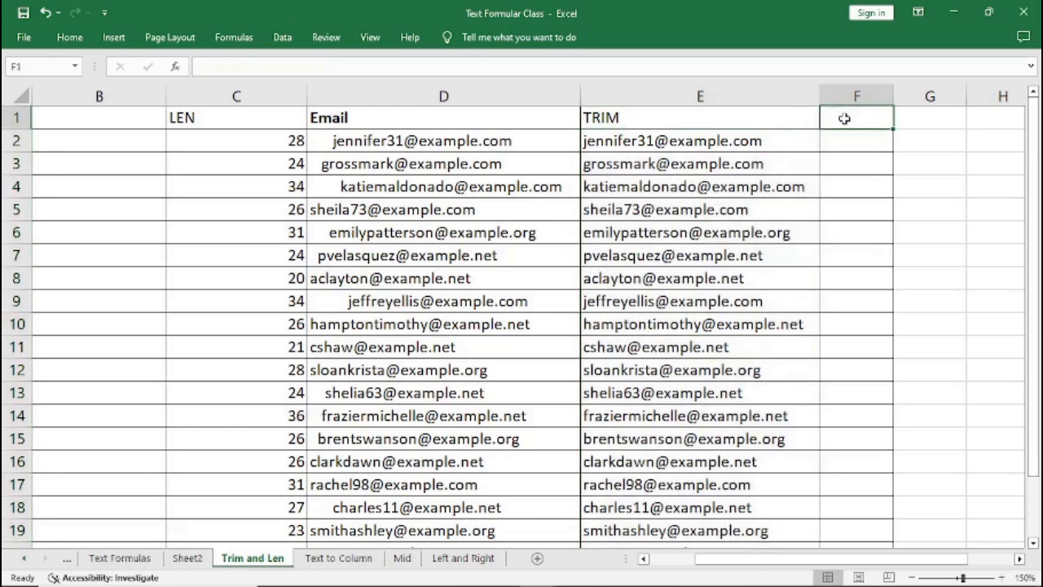
Enter the heading LEN in F1.
text(LEN)
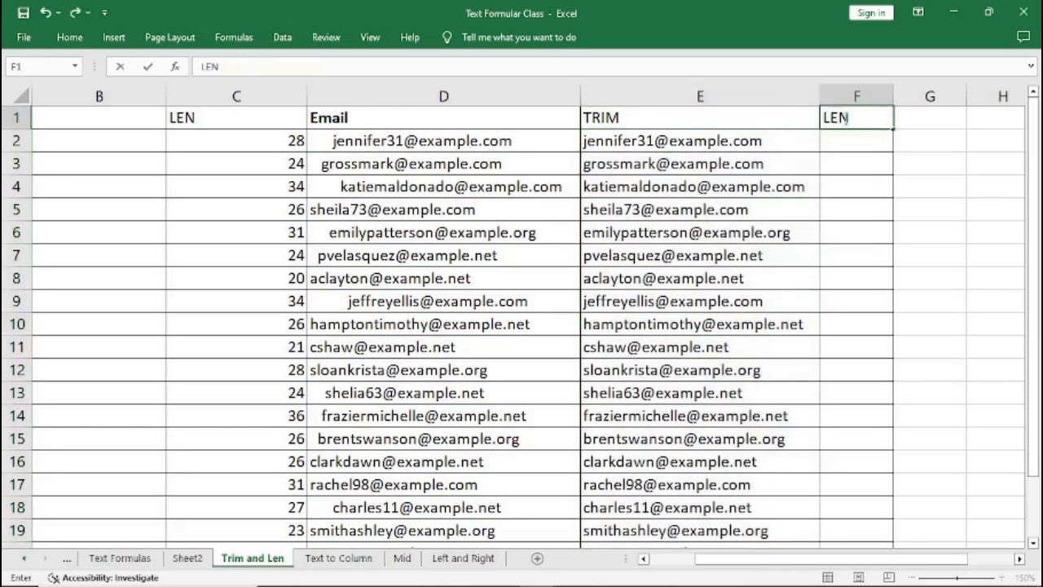
click(850, 142)
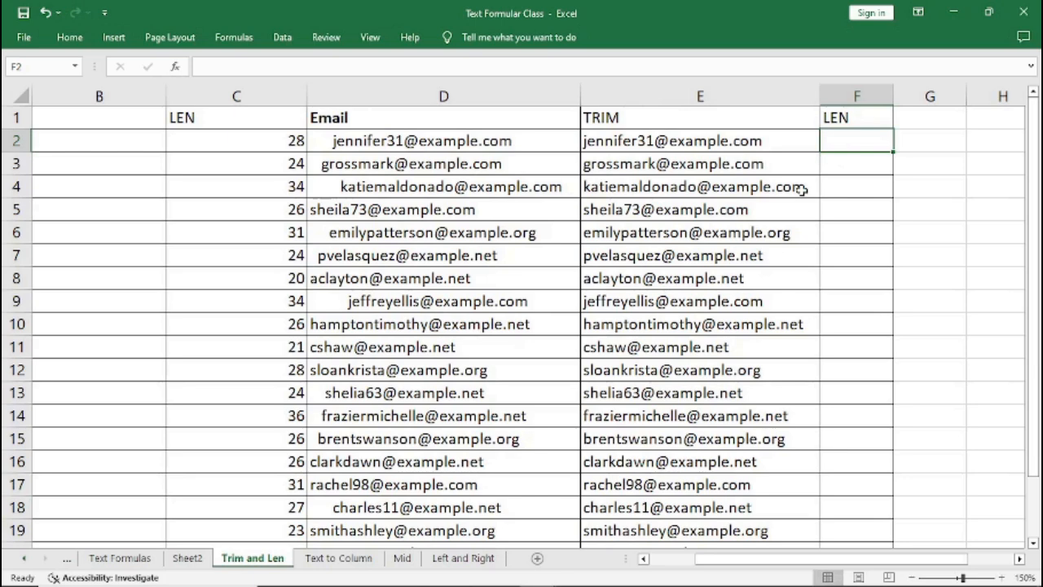
In F2, enter =LEN(E2) to count the characters of the first trimmed email.
text(=)
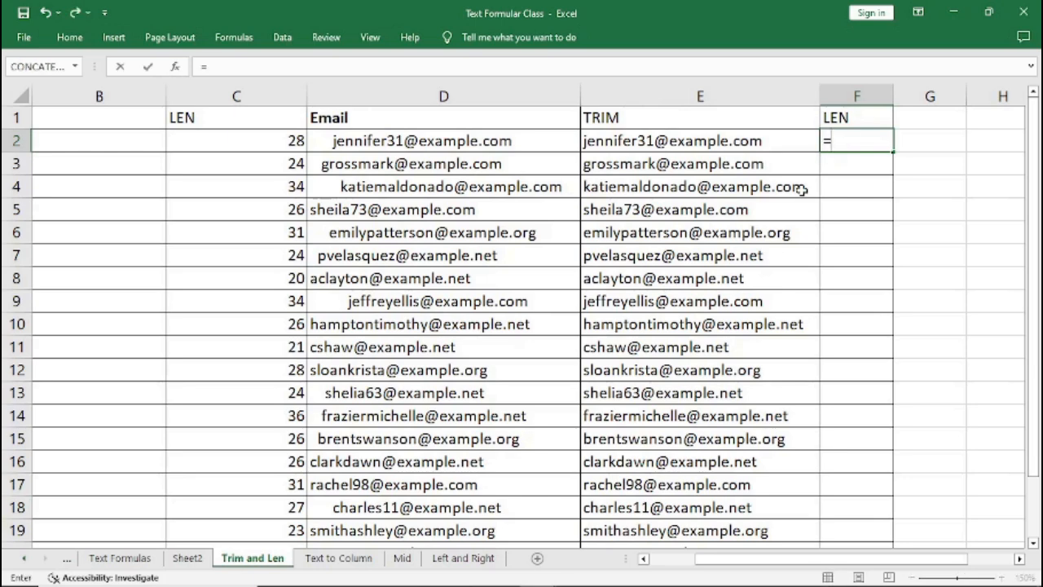
text(LEN)
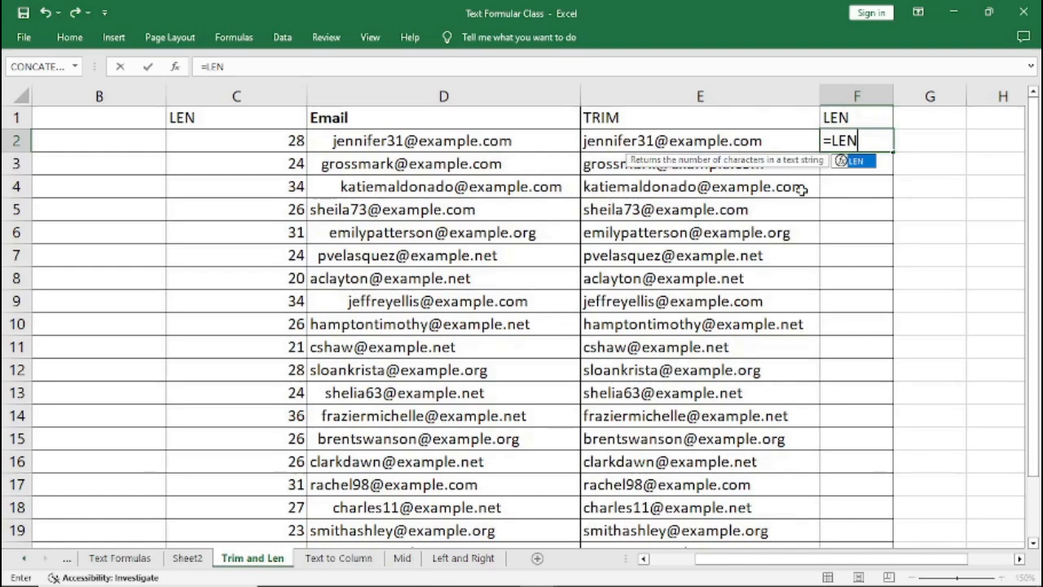
text(()
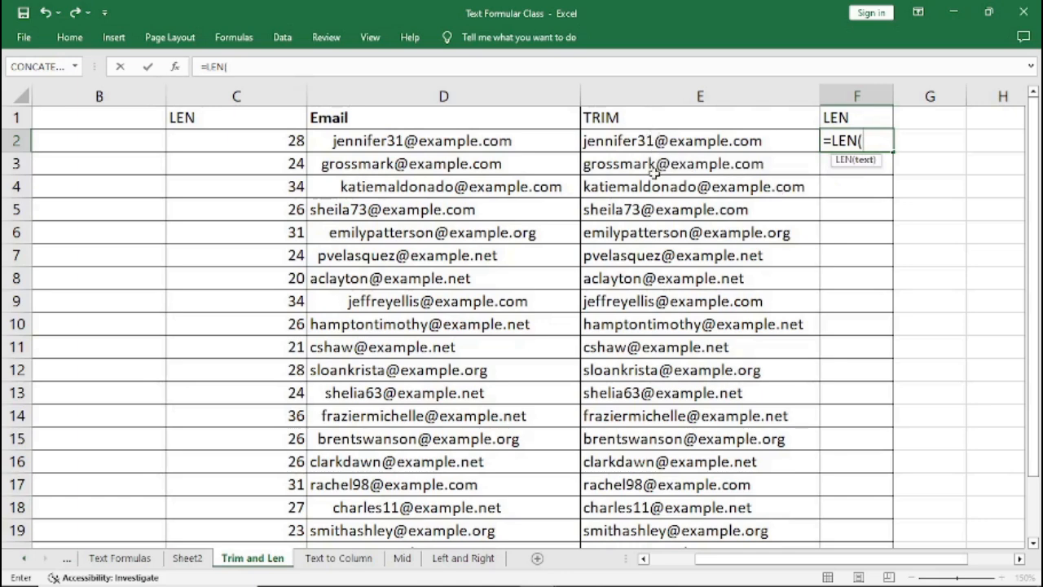
text(E2)
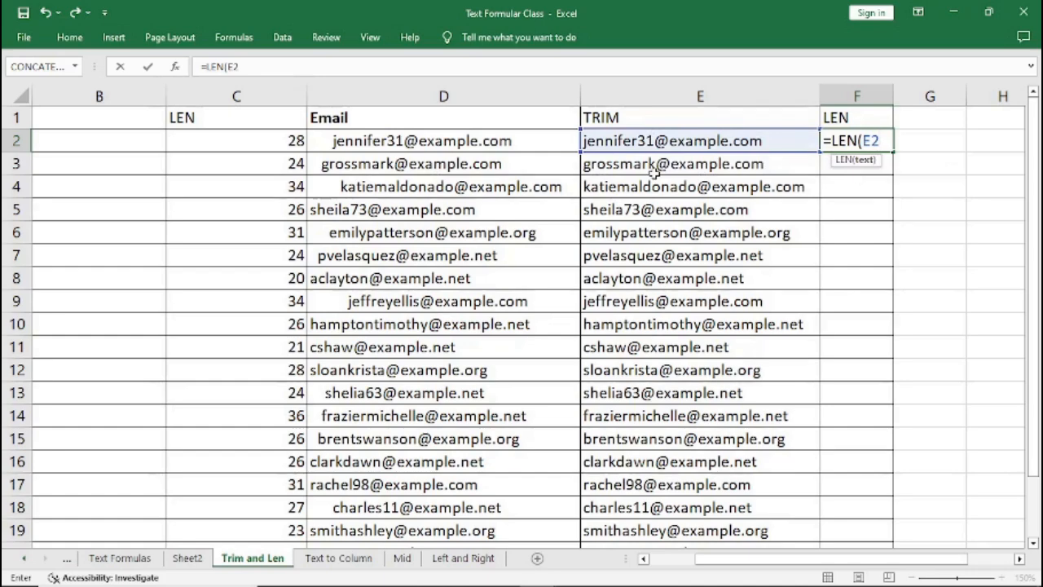
text())
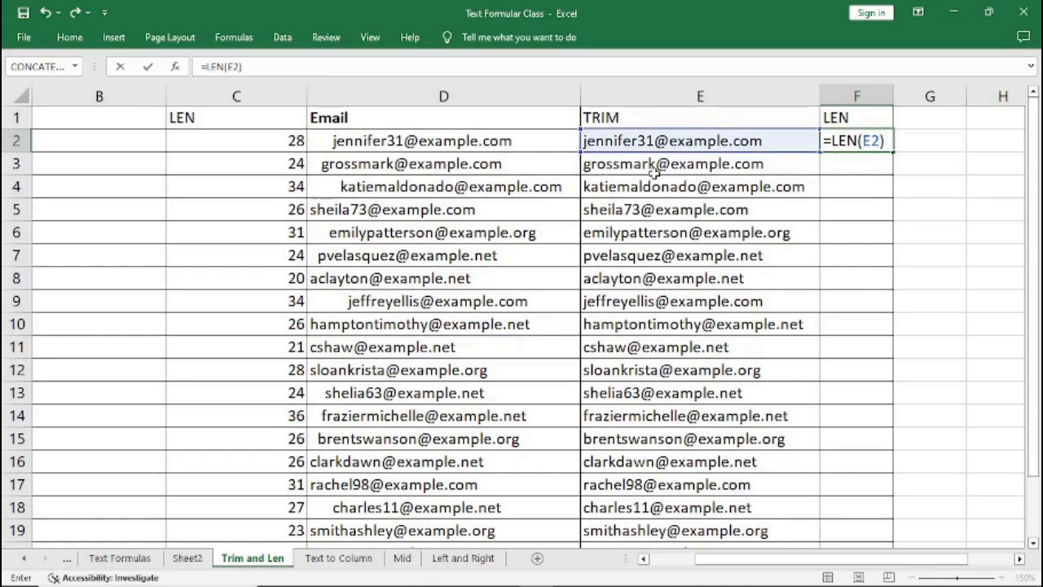
key(Return)
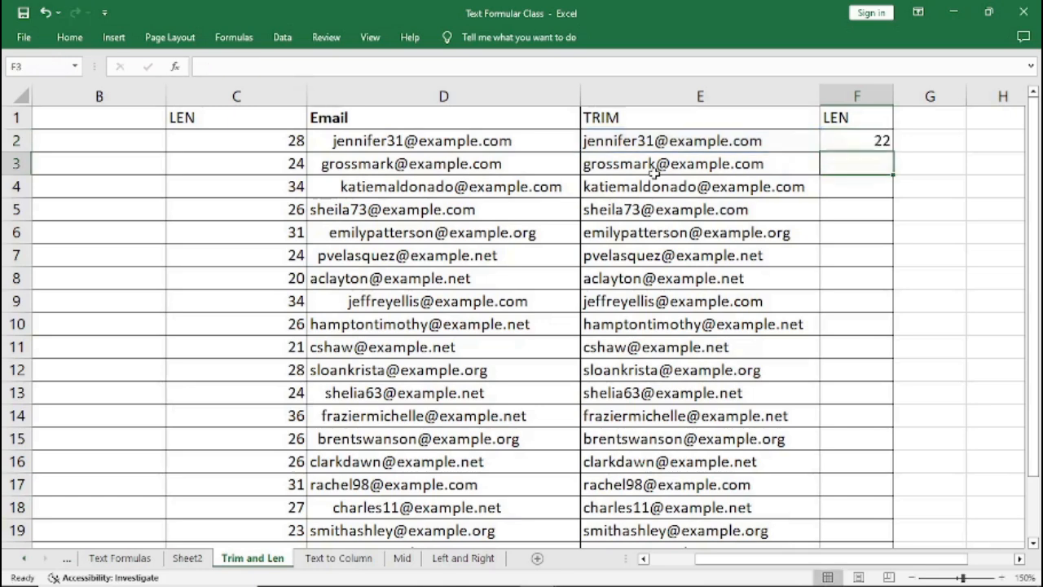
Fill the LEN formula from F2 down the rest of column F.
click(848, 143)
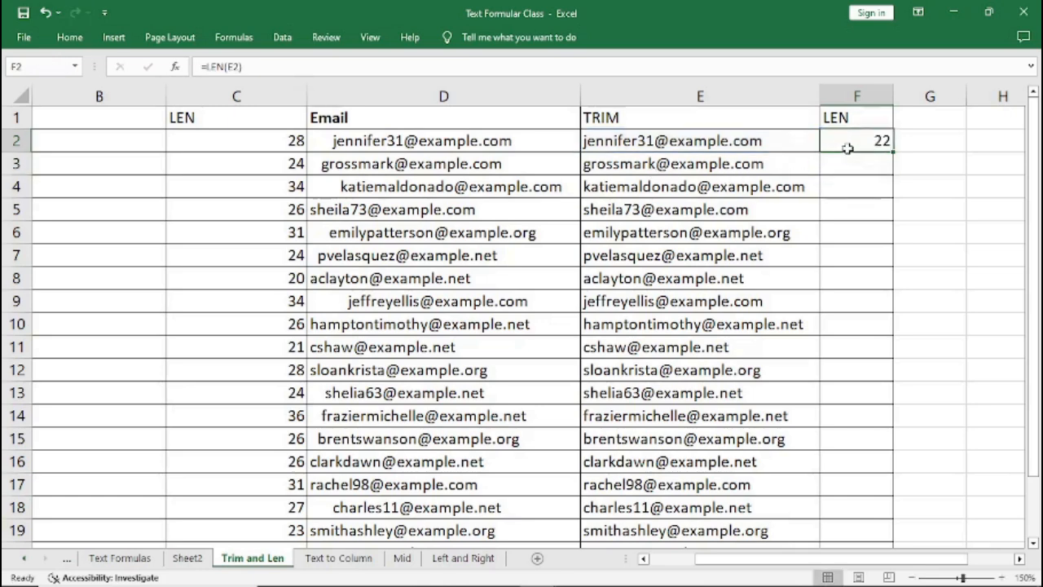
click(895, 155)
click(891, 155)
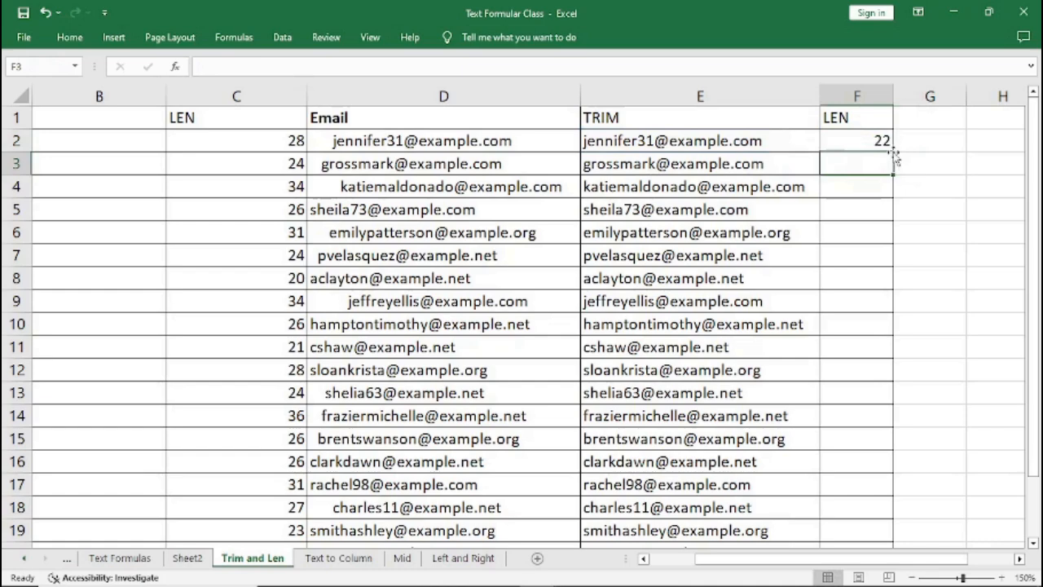
click(883, 141)
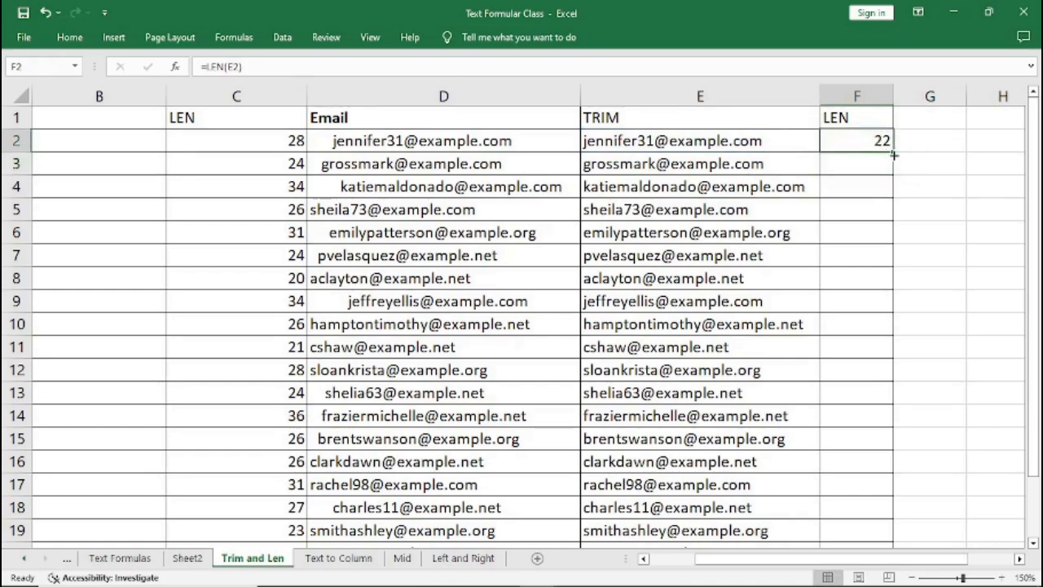
double_click(894, 154)
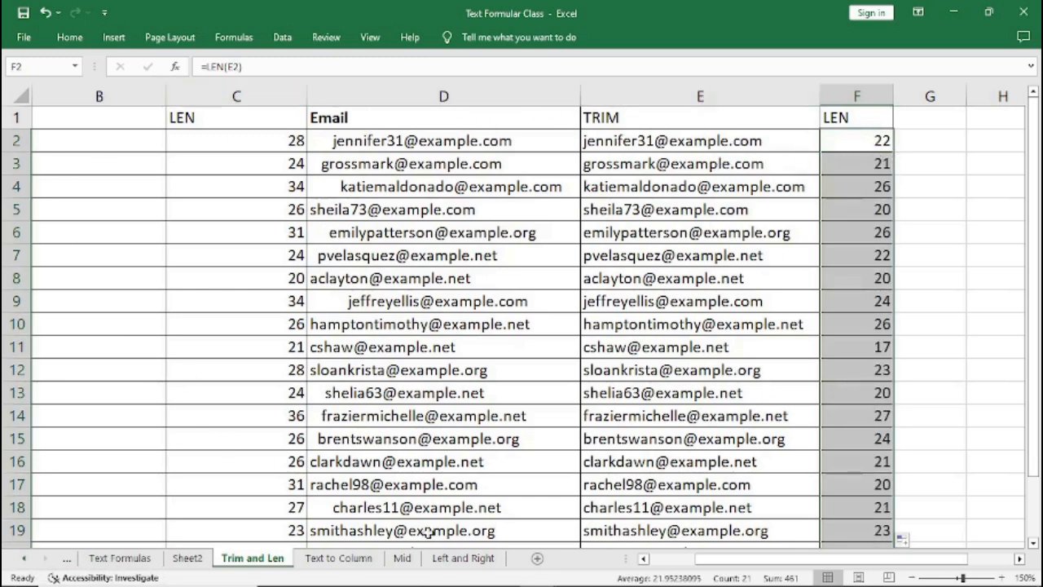
Narrow columns B, C and D so all the email columns fit on screen.
click(643, 559)
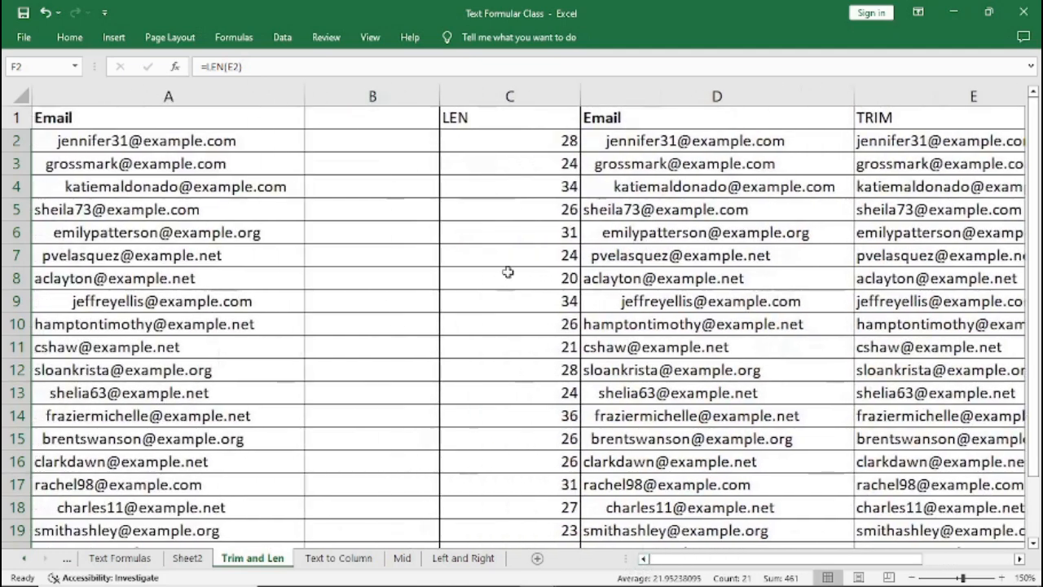
drag(440, 98, 357, 96)
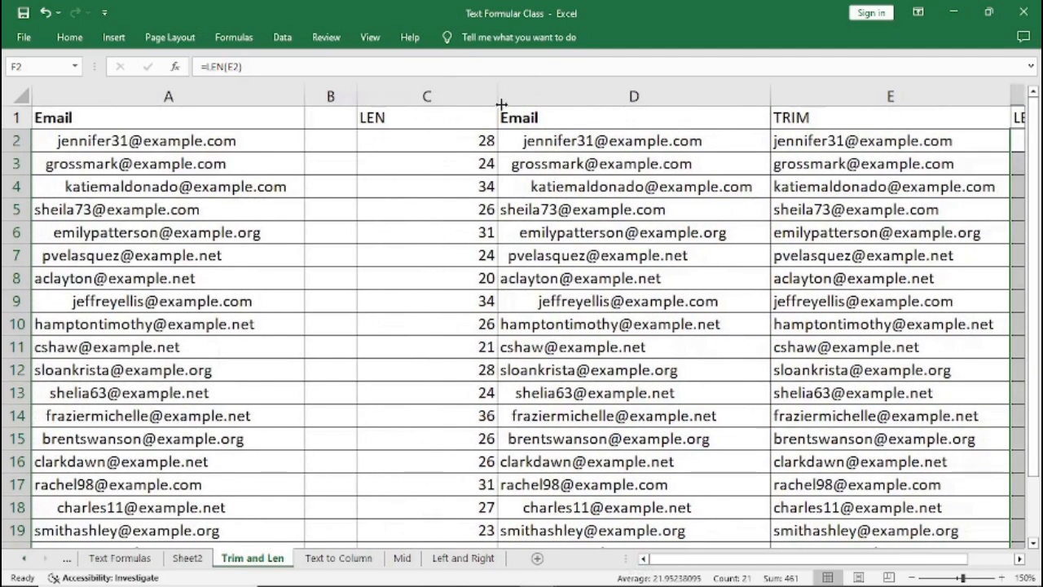
drag(494, 97, 432, 97)
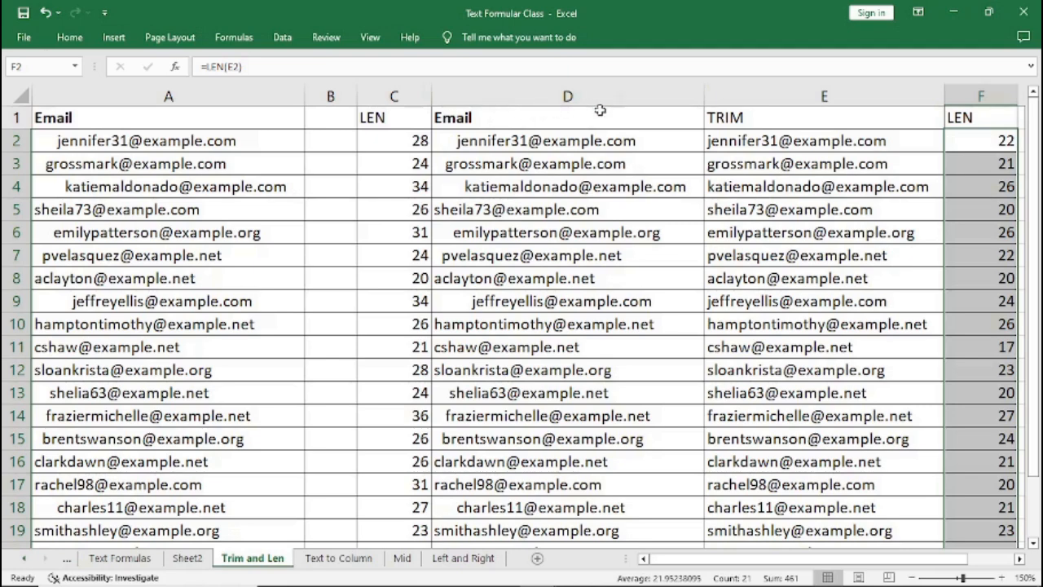
drag(702, 98, 601, 98)
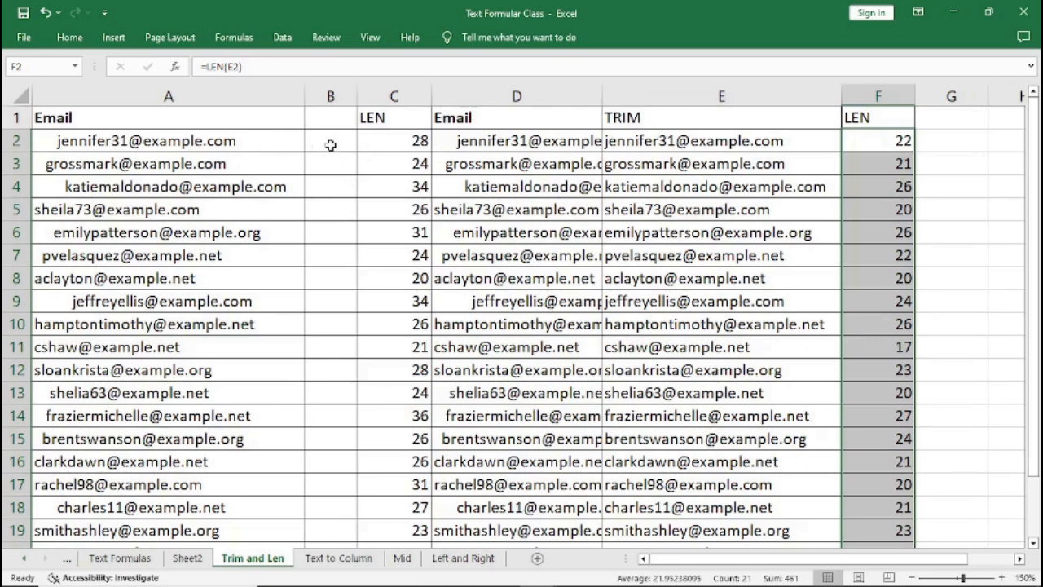
Edit A2 and delete the leading spaces before the first original email.
double_click(54, 144)
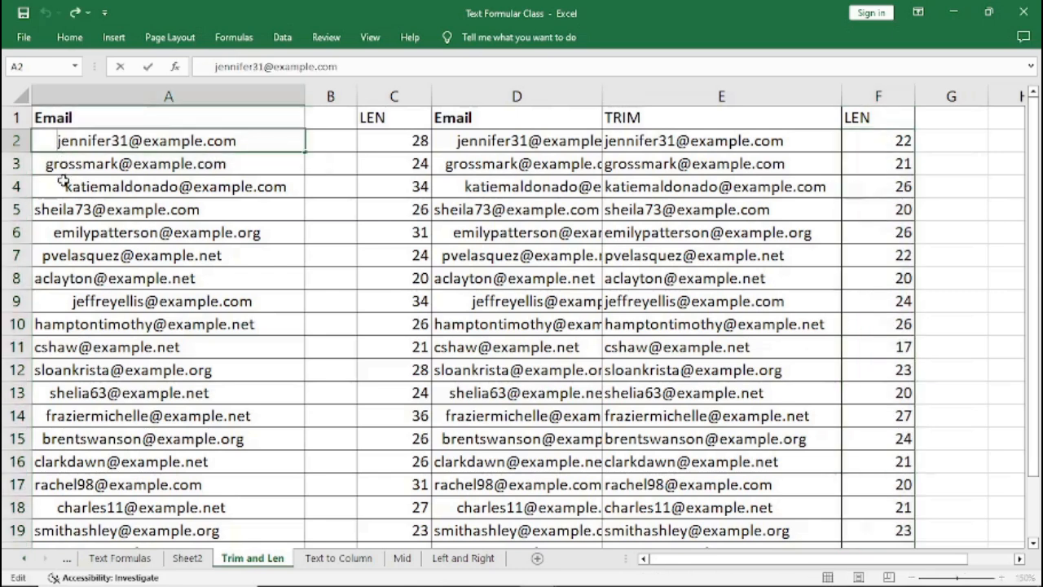
key(Delete)
key(Delete)
key(Delete)
key(Delete)
key(Delete)
key(Delete)
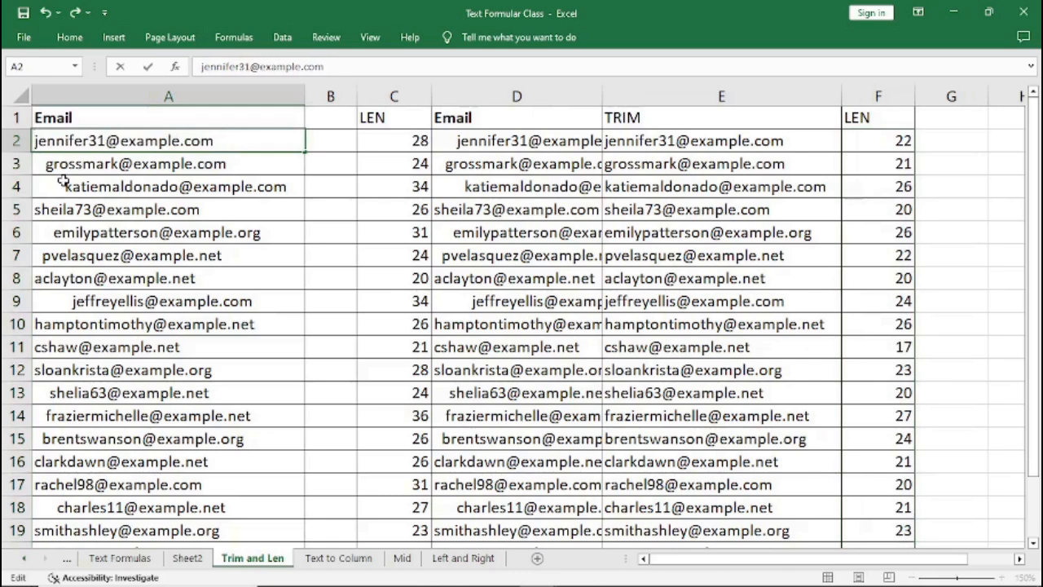
click(165, 250)
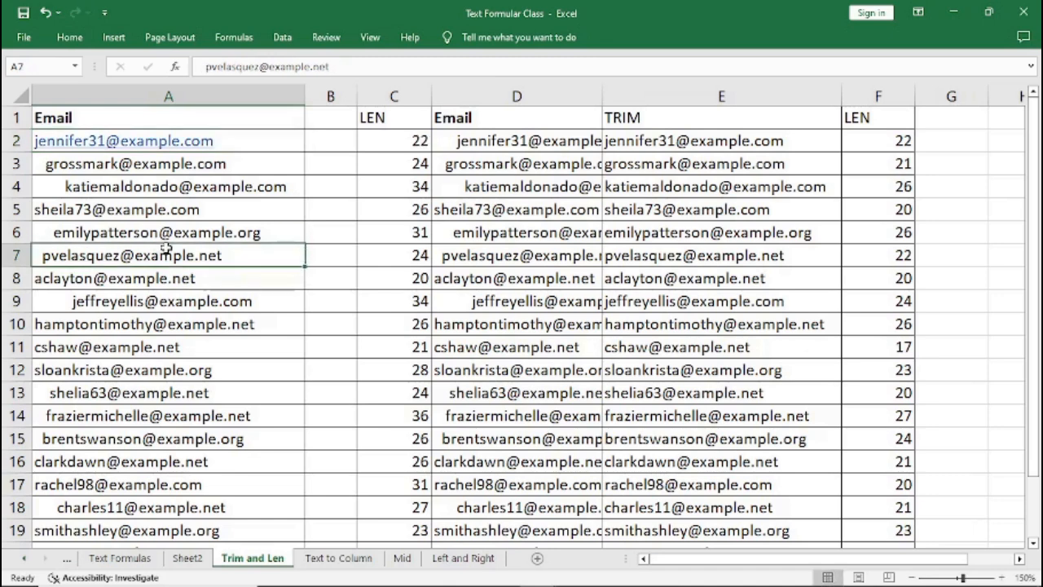